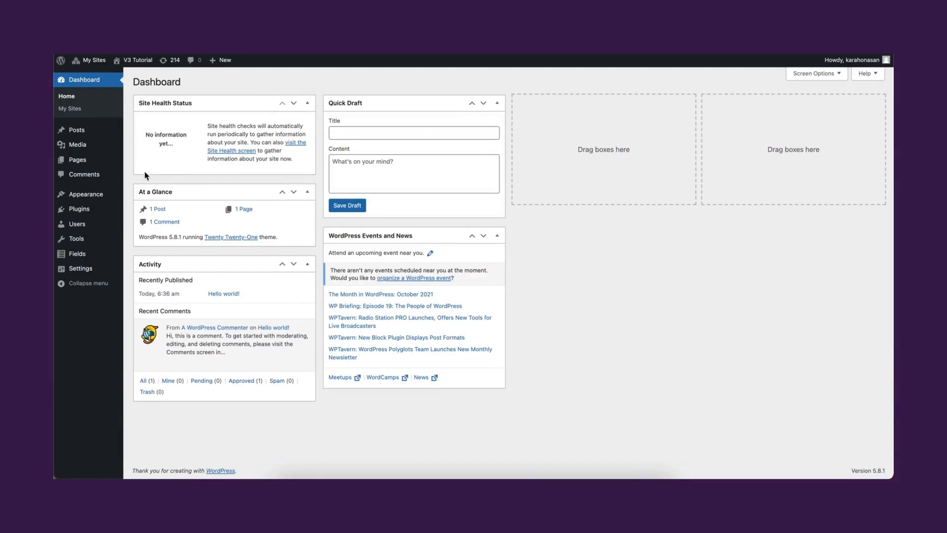
- Look at the details of the active Twenty Twenty-One theme and activate the installed Blocksy theme
click(100, 197)
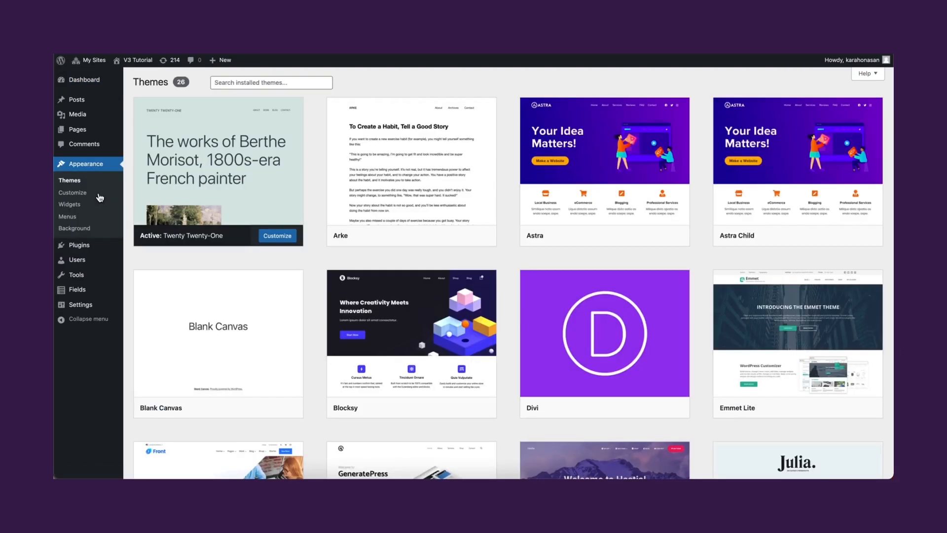
click(213, 159)
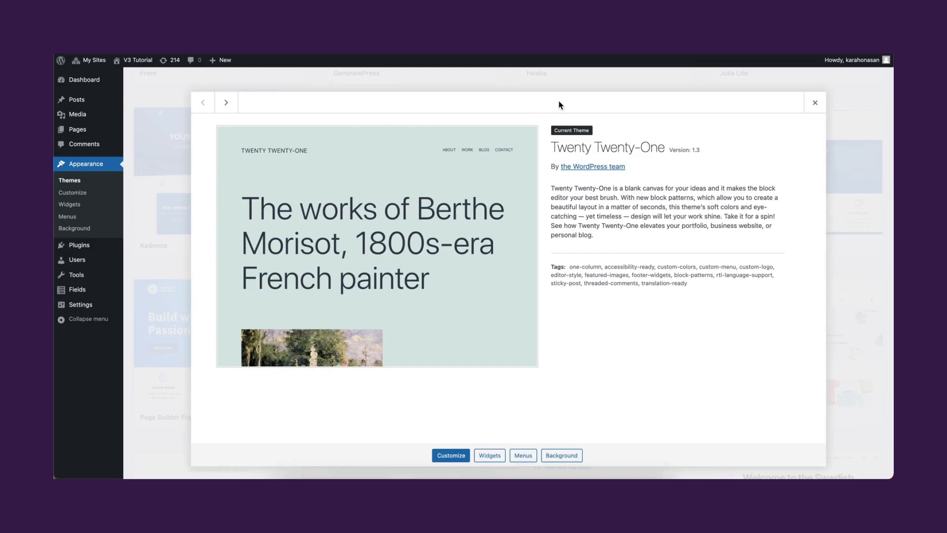
click(814, 102)
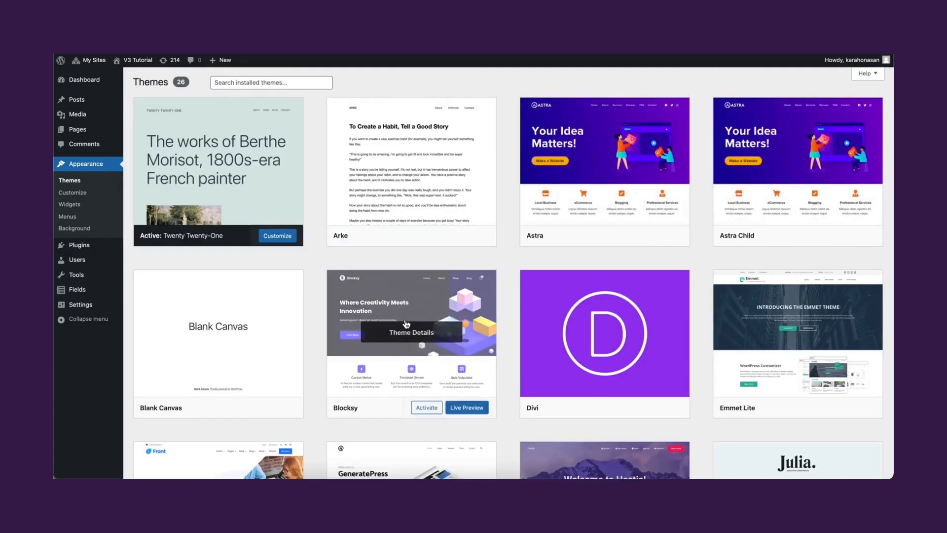
click(427, 408)
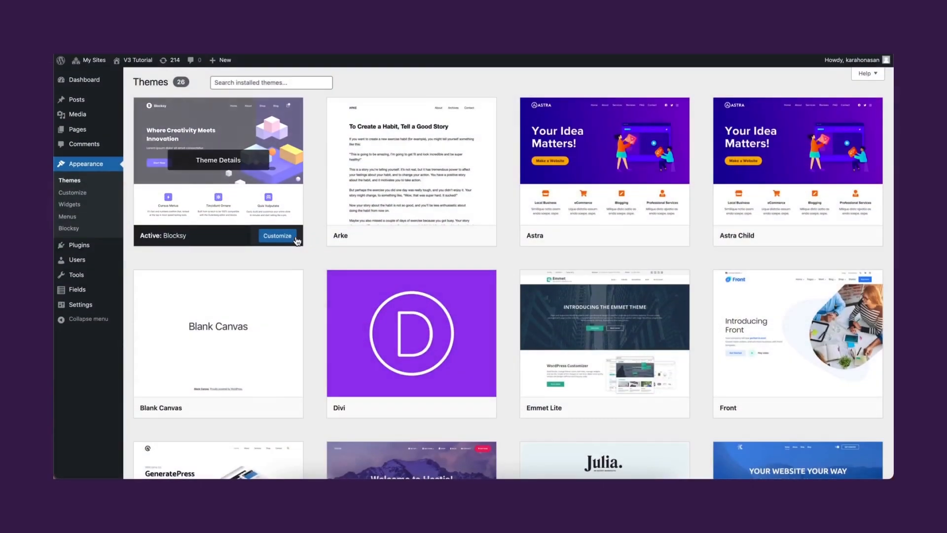
- Open the color settings in the customizer for the Blocksy theme
click(295, 241)
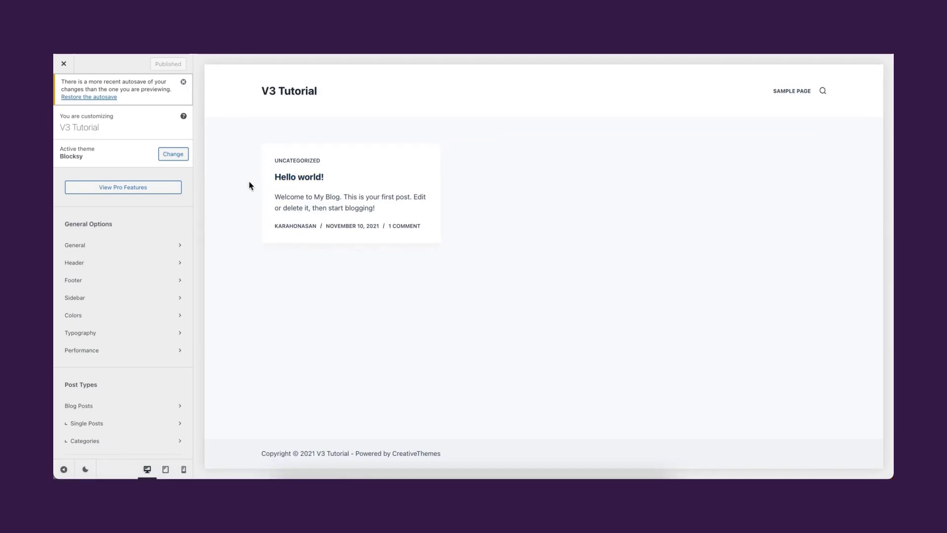
click(165, 315)
- Try global color Palette #3 and Palette #5 on the site and switch back to Palette #1
click(181, 171)
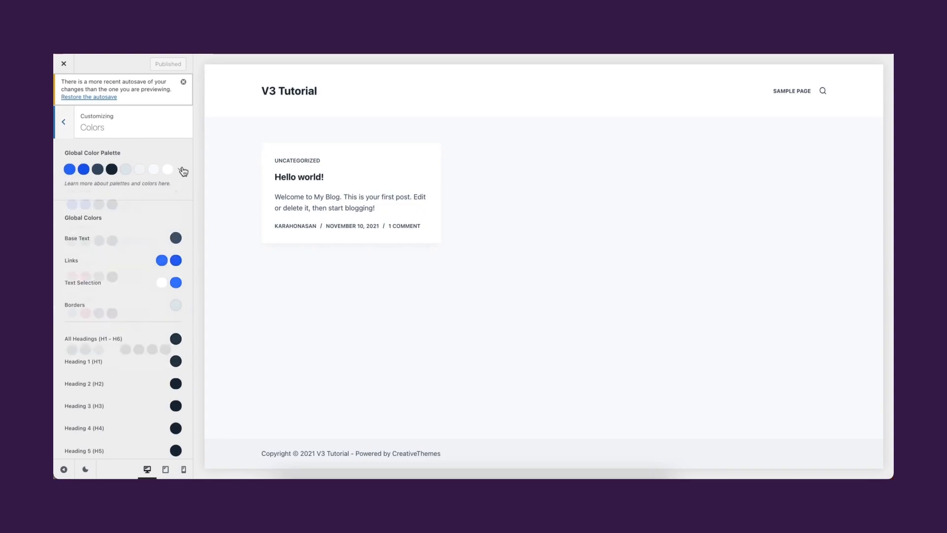
click(154, 275)
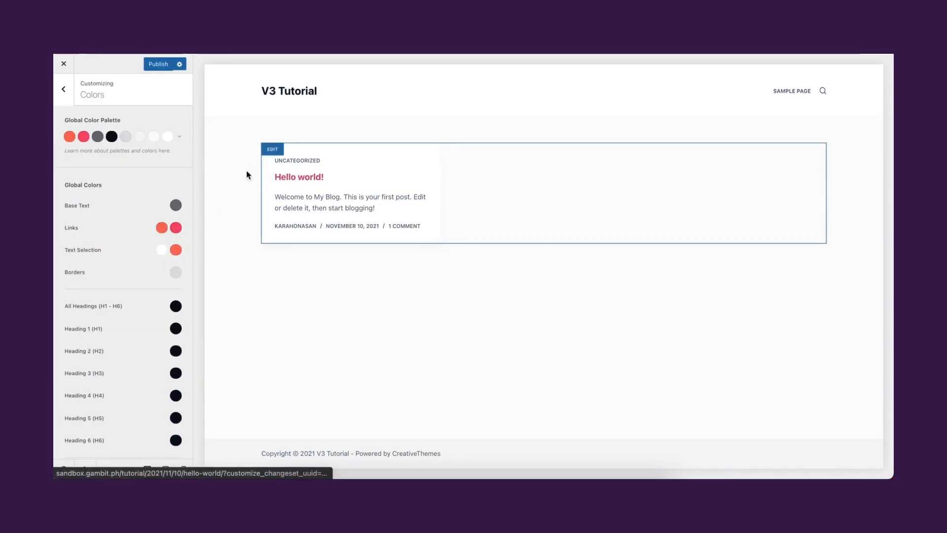
click(180, 143)
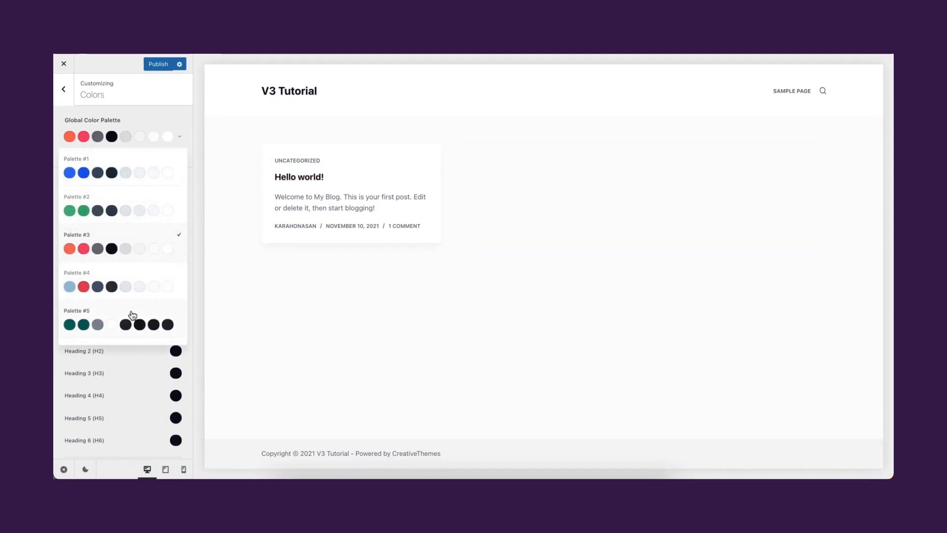
click(132, 314)
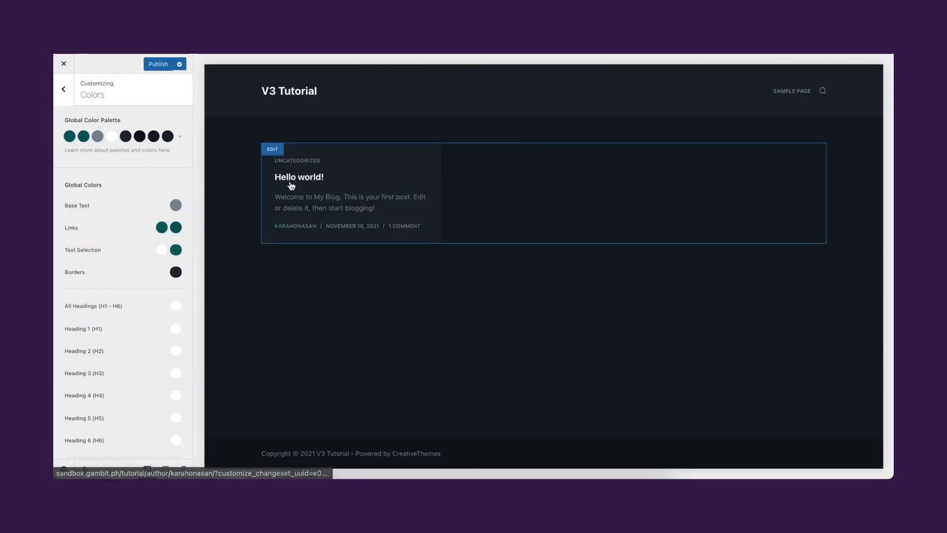
click(181, 143)
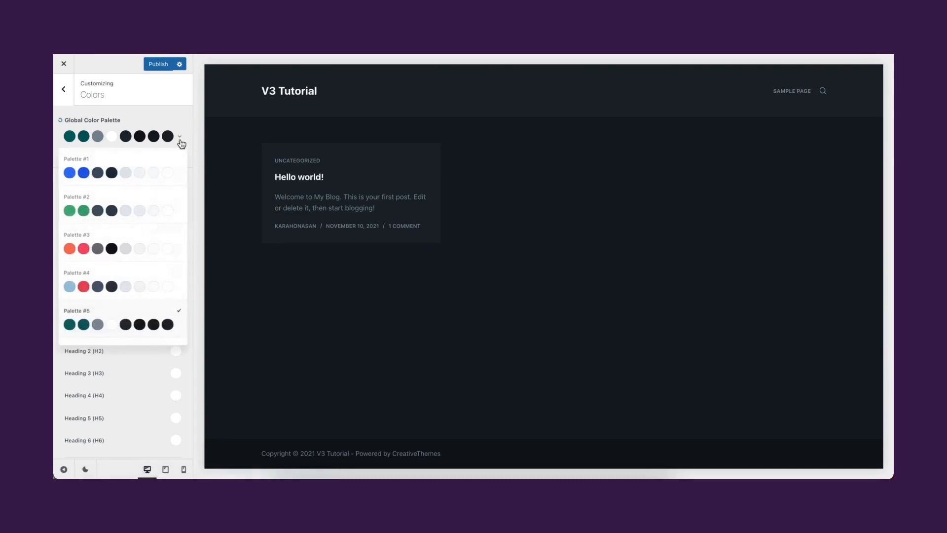
click(146, 167)
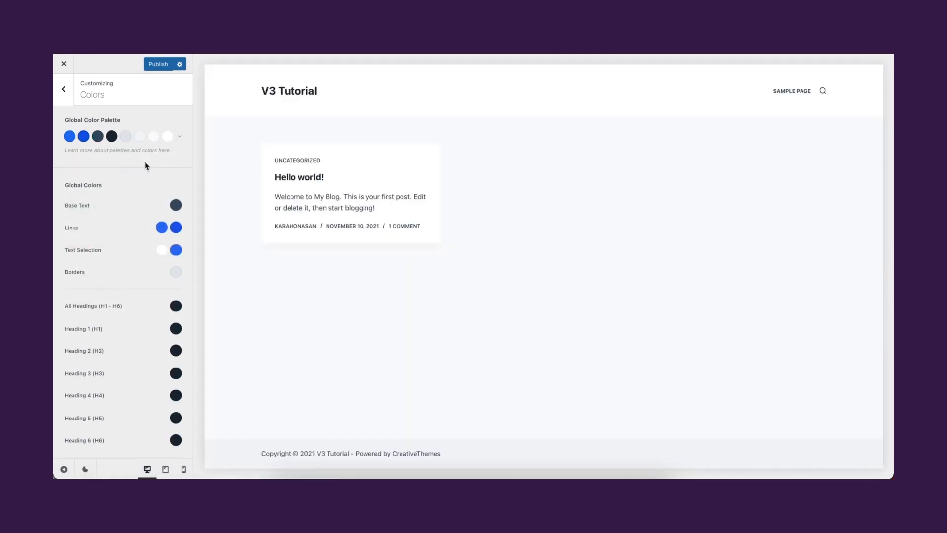
- Set the global base text color to #111111
click(176, 206)
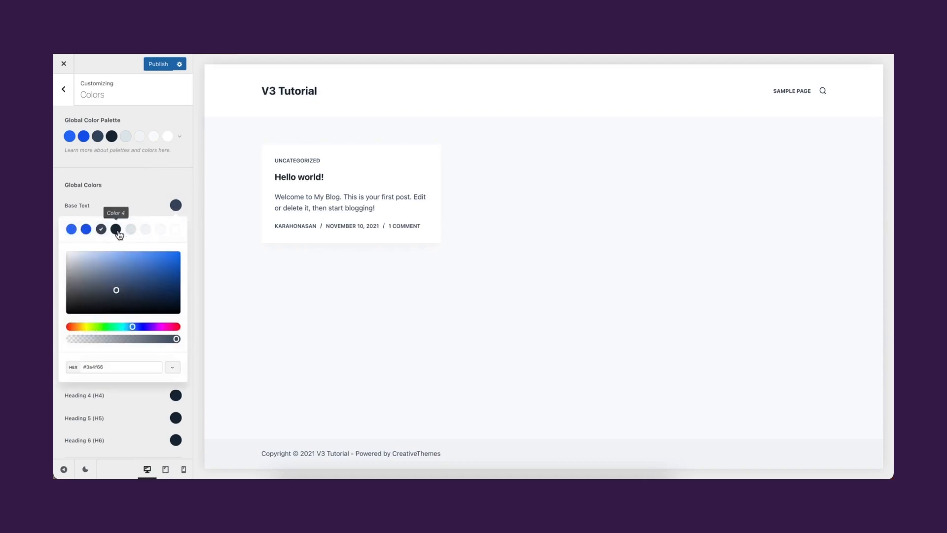
click(115, 230)
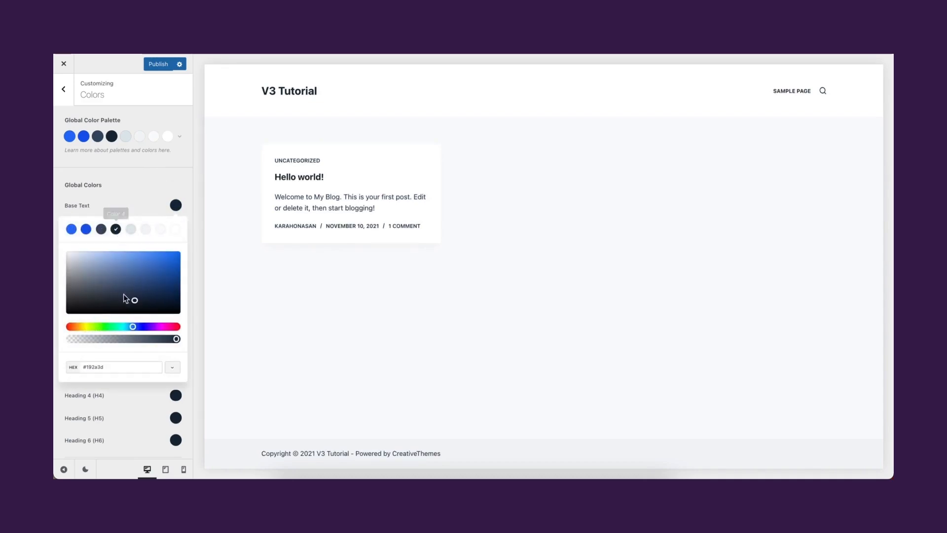
drag(111, 367, 81, 365)
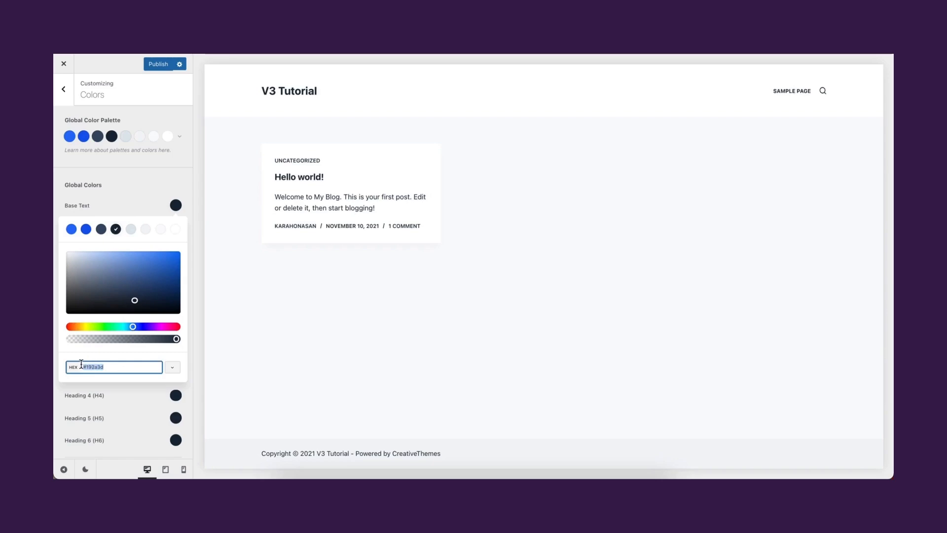
text(#111111)
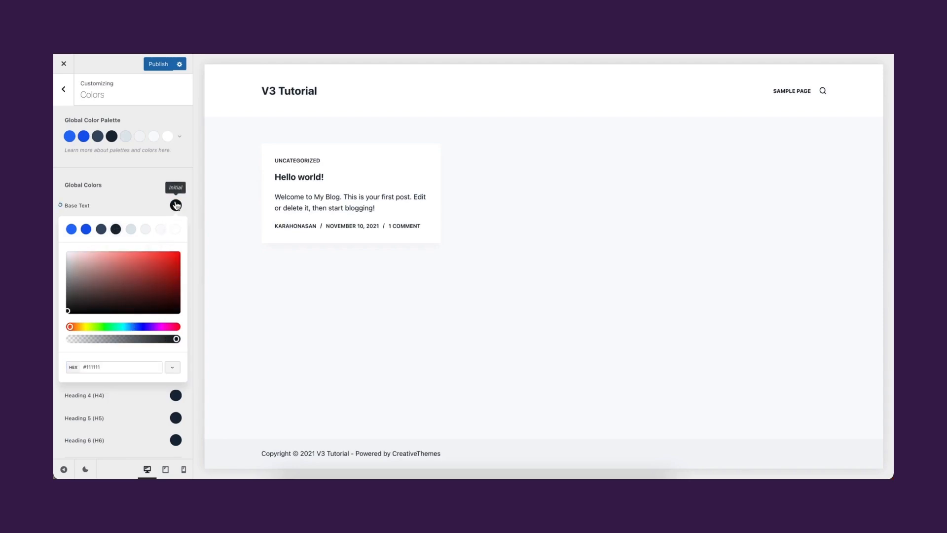
click(176, 205)
- Set the initial color of the global links to #373aff
click(161, 227)
click(116, 389)
drag(116, 388, 79, 390)
text(#37)
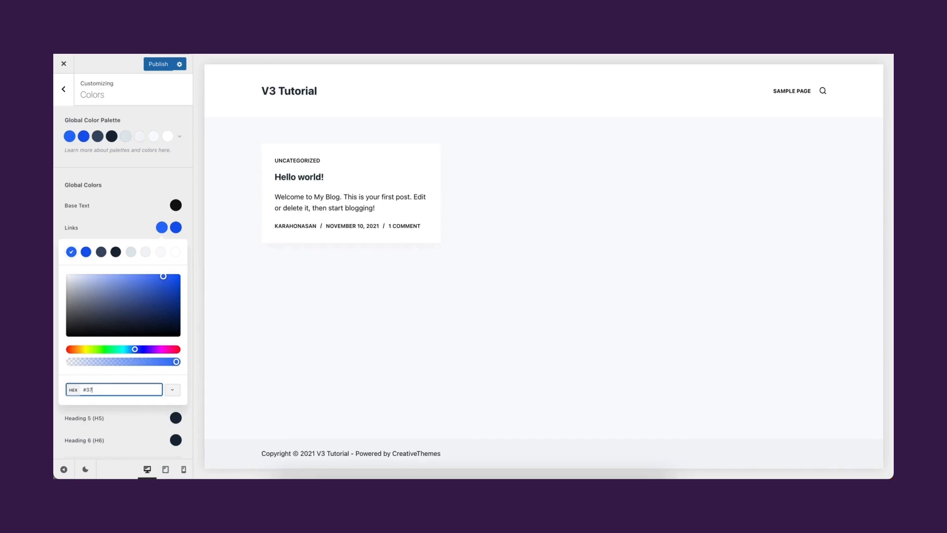
text(3aff)
- Set the second global link color, the hover color, to #17275c
click(175, 228)
drag(158, 389, 77, 391)
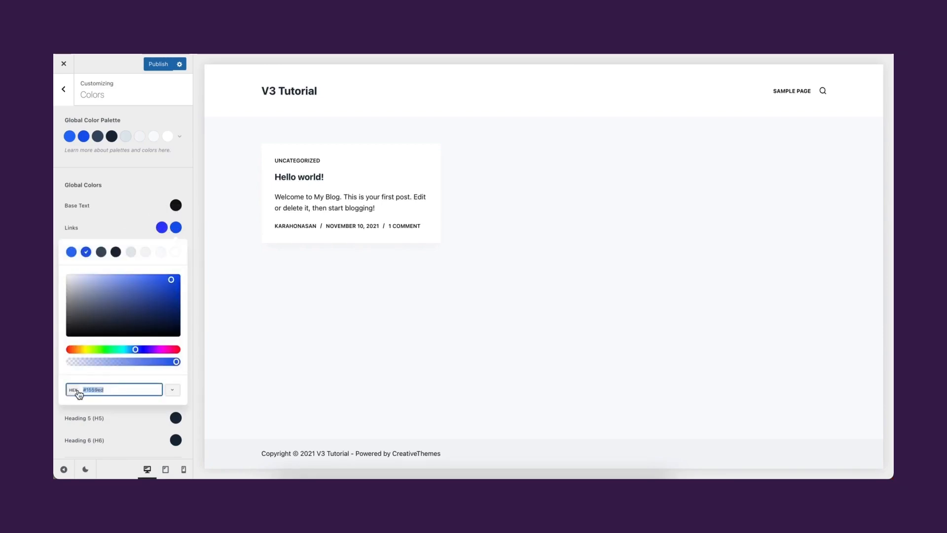
text(#17275a)
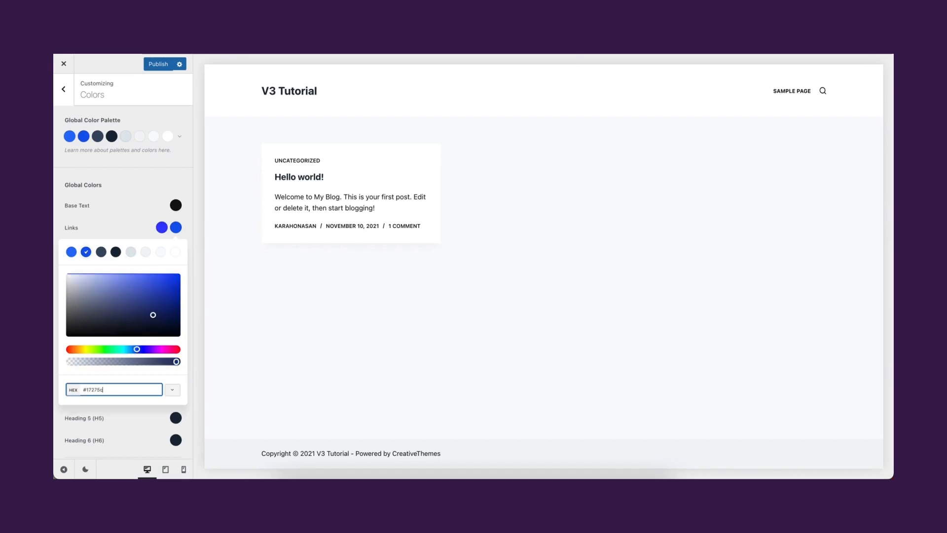
click(177, 229)
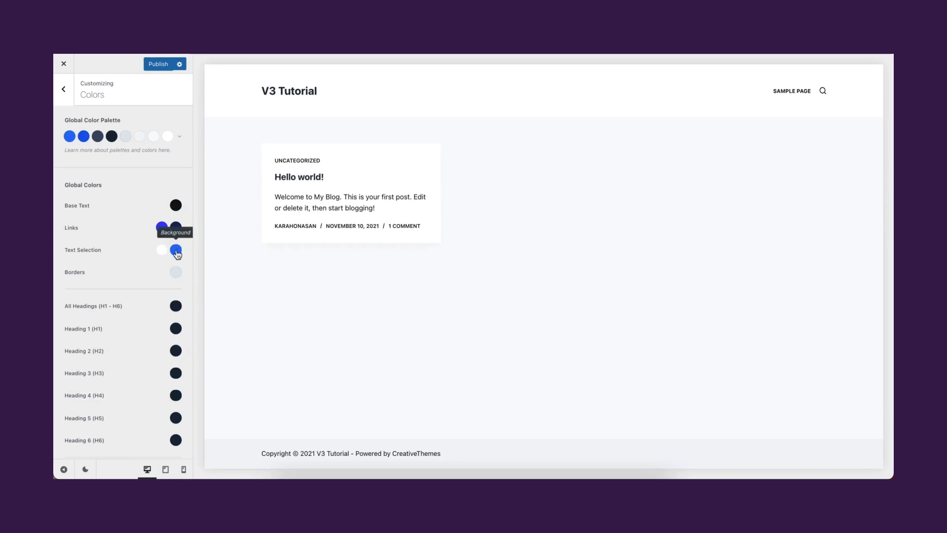
- Set the background color of the global text selection to #17275c
click(175, 250)
drag(106, 412, 73, 416)
text(#17275a)
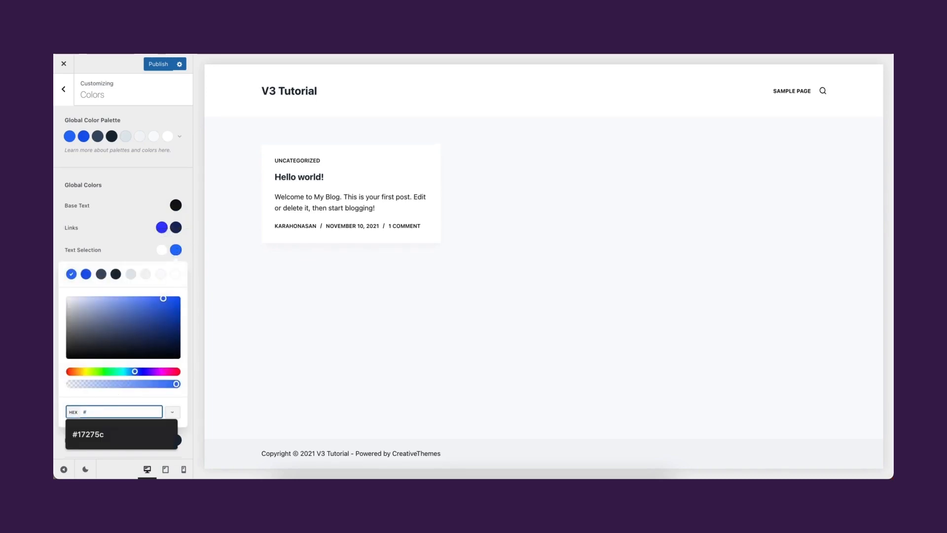
click(176, 251)
- Set the global border color to #373aff and publish the theme customizations
click(175, 272)
drag(123, 434, 75, 435)
text(#)
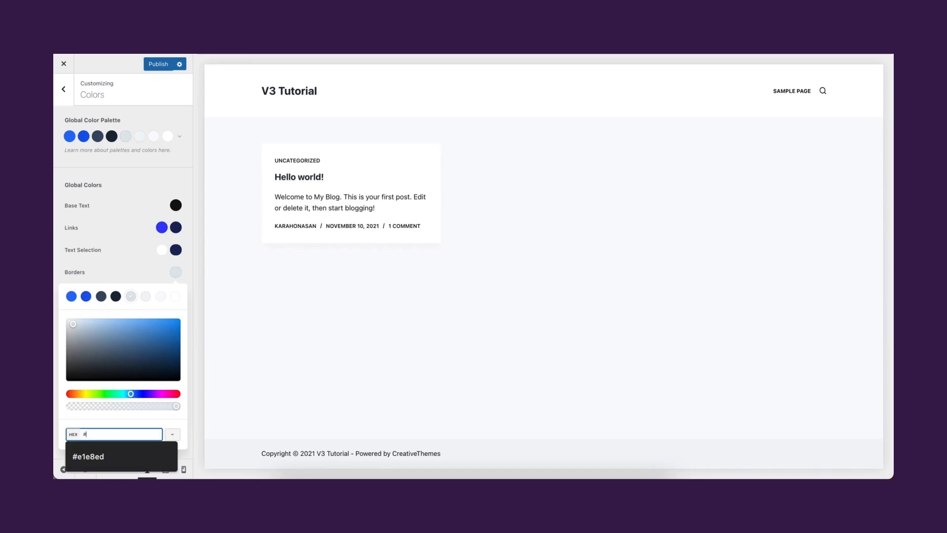
text(373a)
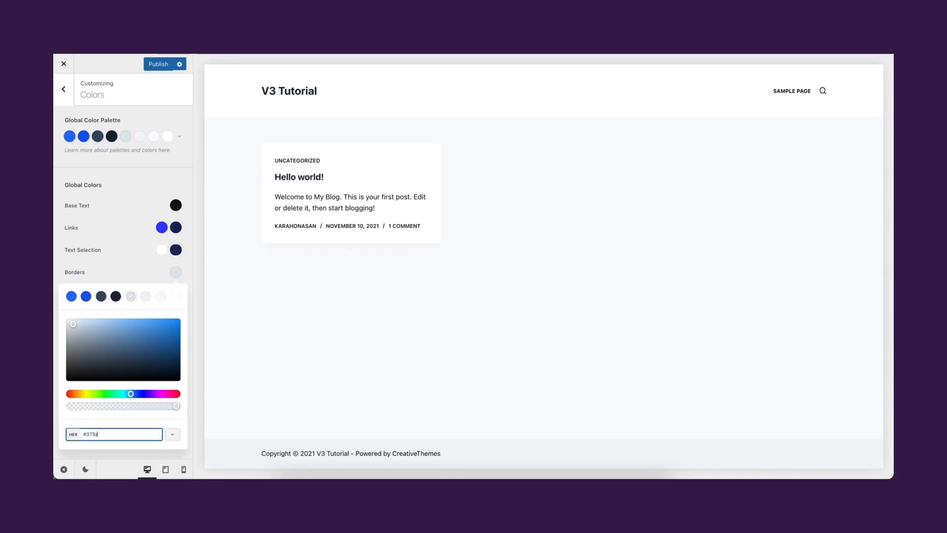
text(ff)
click(176, 274)
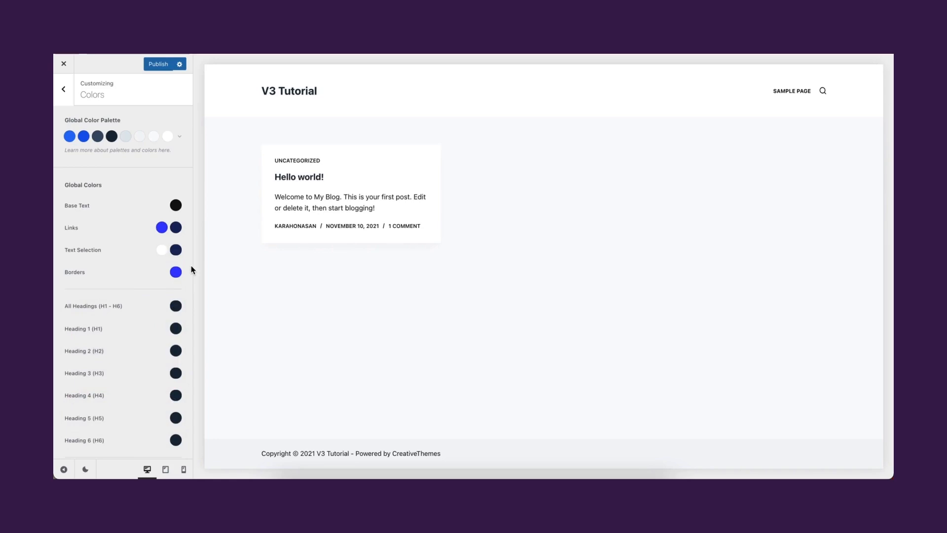
click(158, 66)
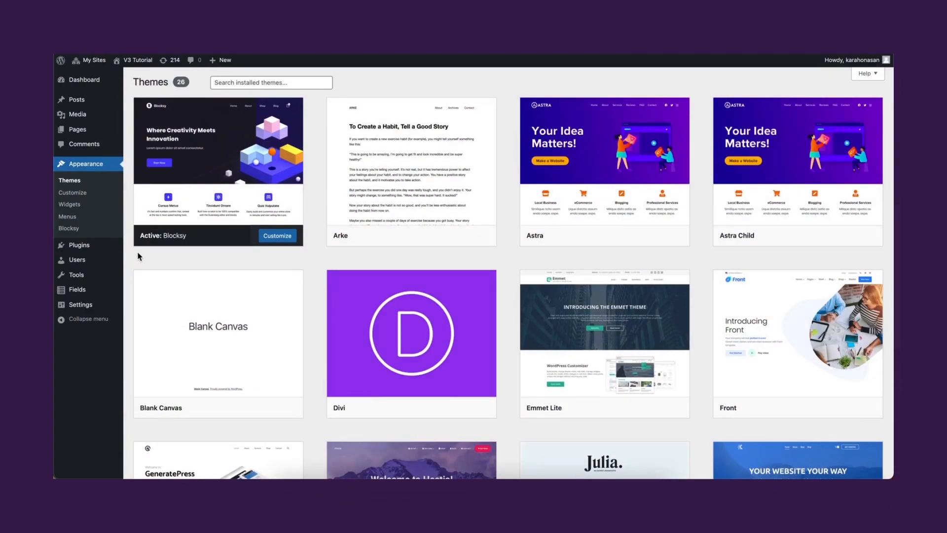
- Create a new page from the site's list of pages
mouse_move(95, 133)
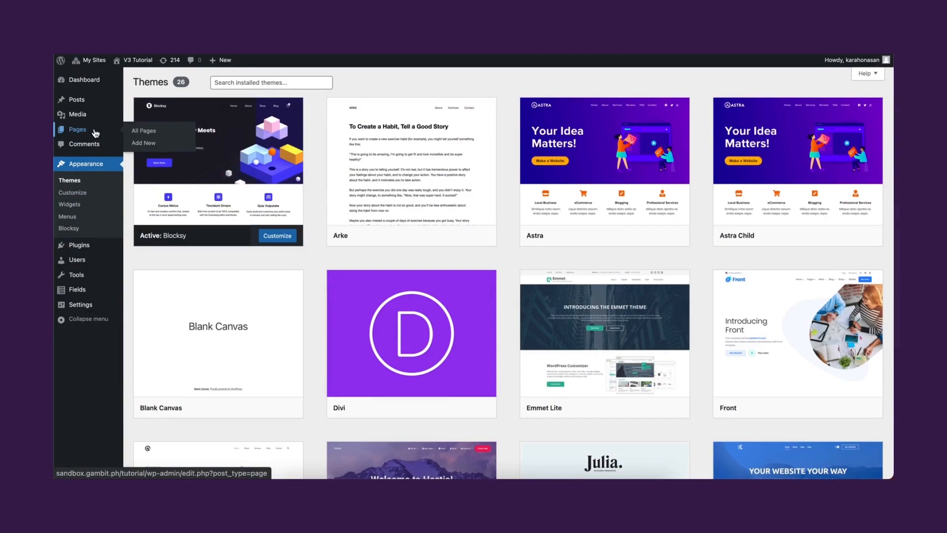
click(95, 133)
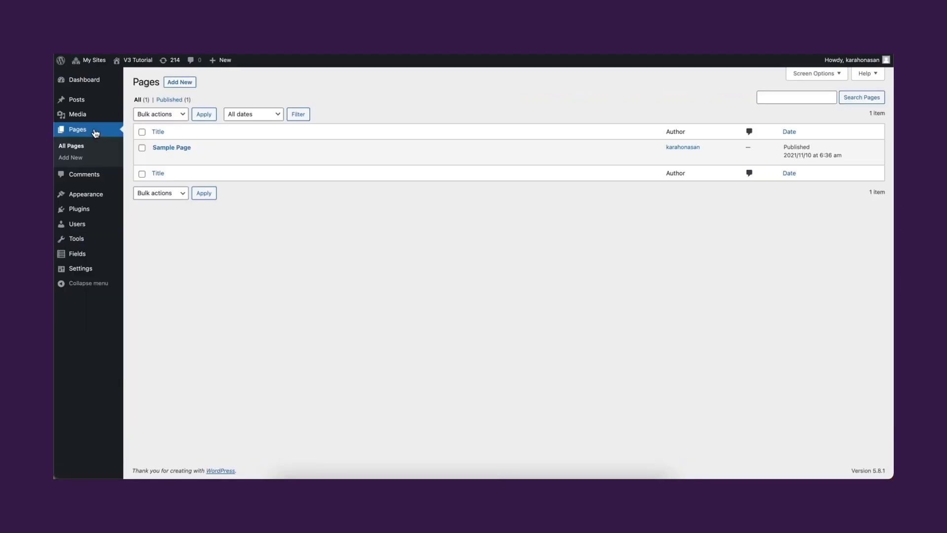
click(190, 88)
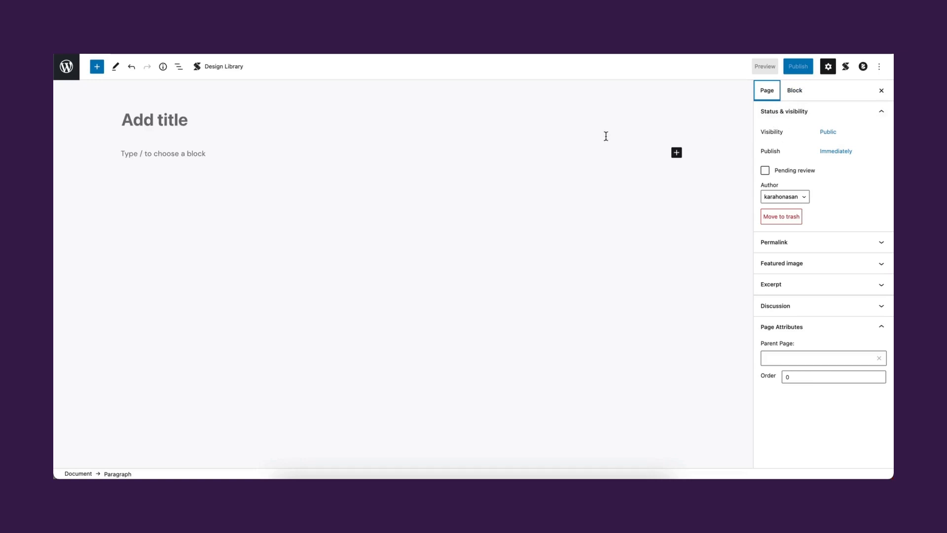
- Browse the block library through all its categories, down to the Stackable blocks
click(98, 67)
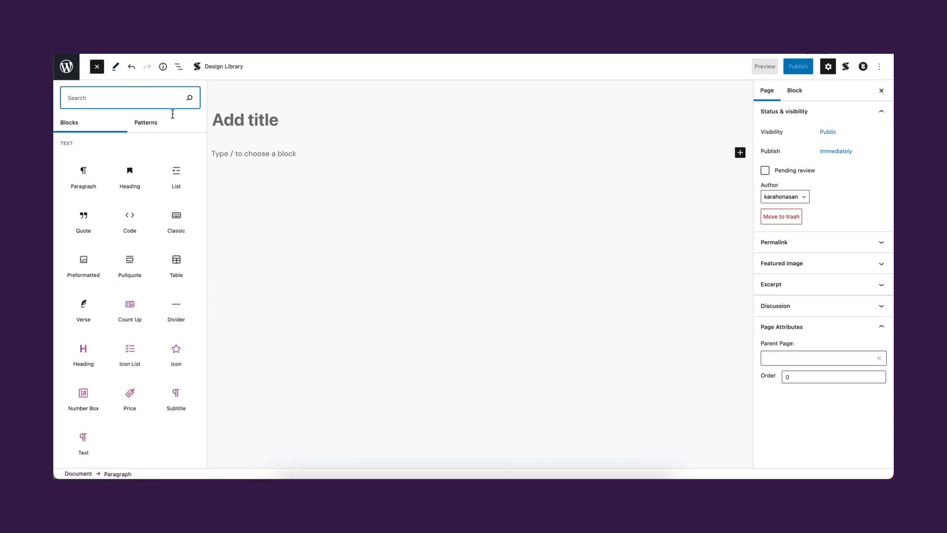
scroll(198, 158, down, 5)
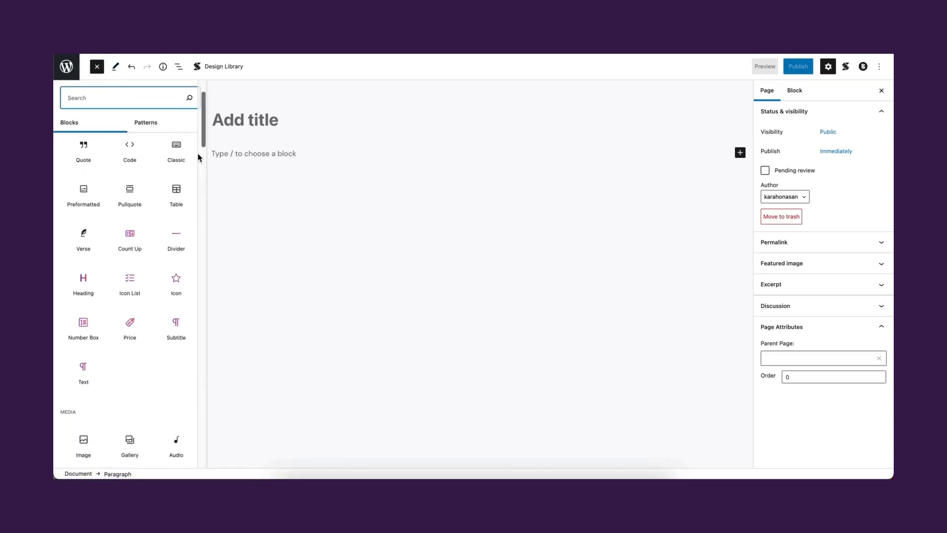
scroll(198, 158, down, 8)
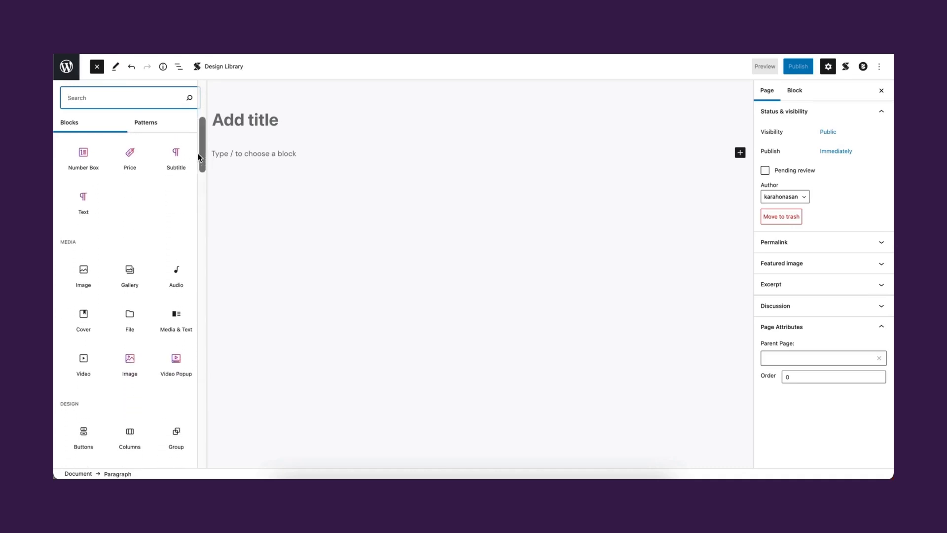
scroll(198, 158, down, 8)
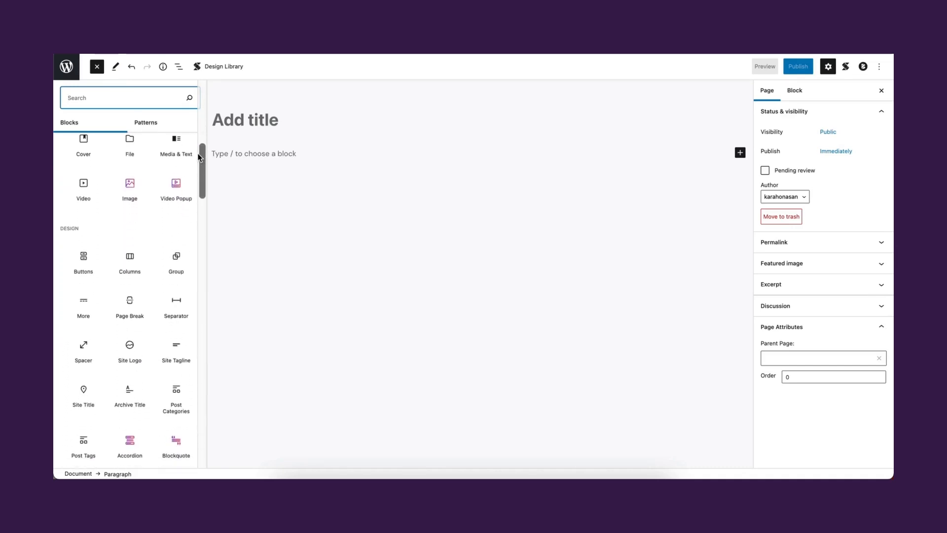
scroll(198, 158, down, 10)
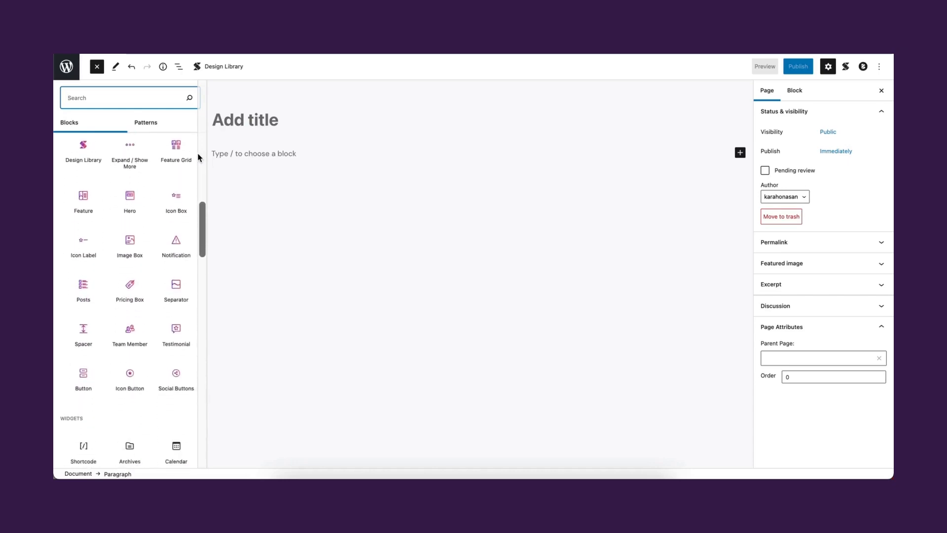
scroll(197, 158, down, 10)
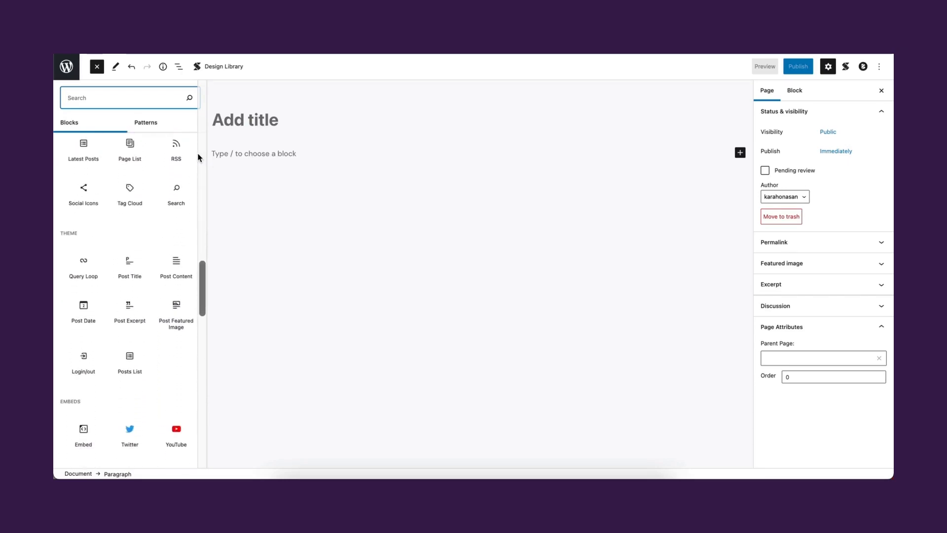
scroll(198, 158, down, 10)
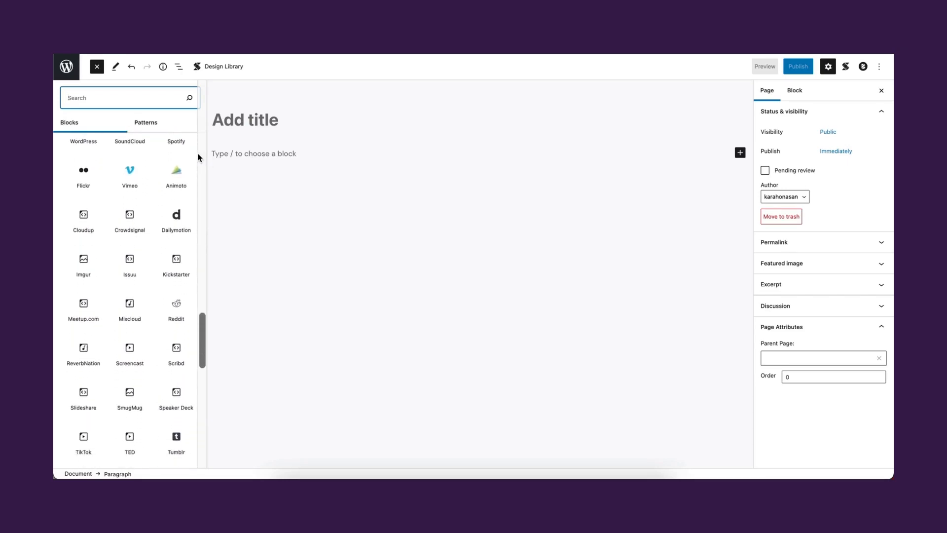
scroll(198, 158, down, 5)
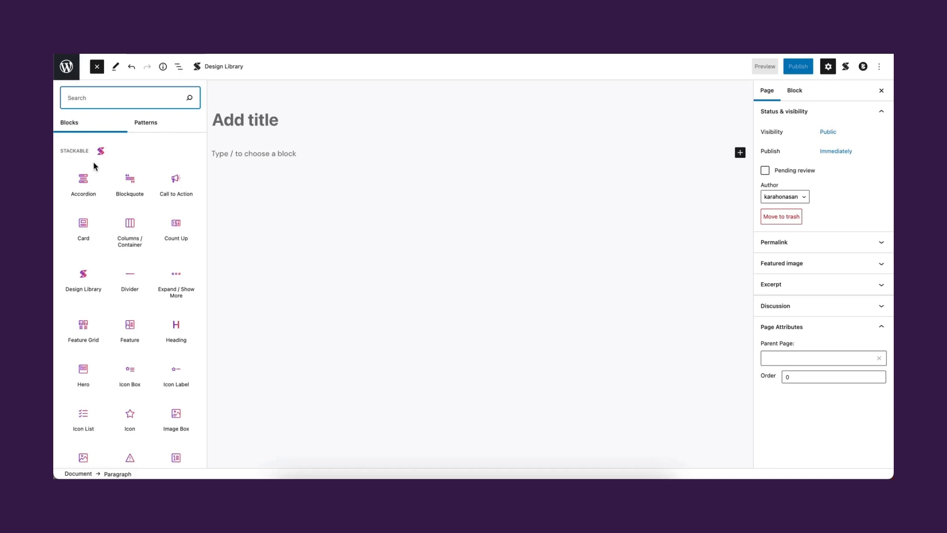
- Insert a Stackable Blockquote block into the page using the Default variation
mouse_move(130, 184)
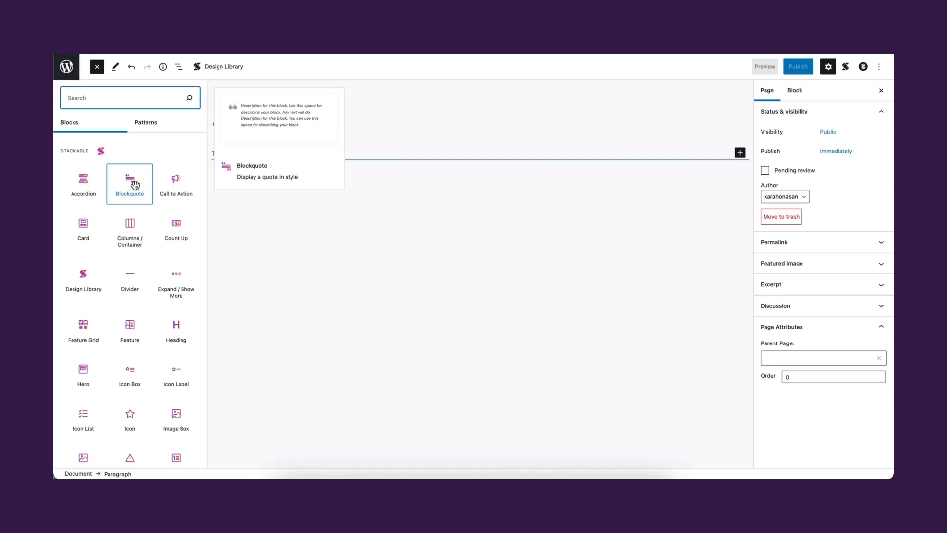
click(134, 185)
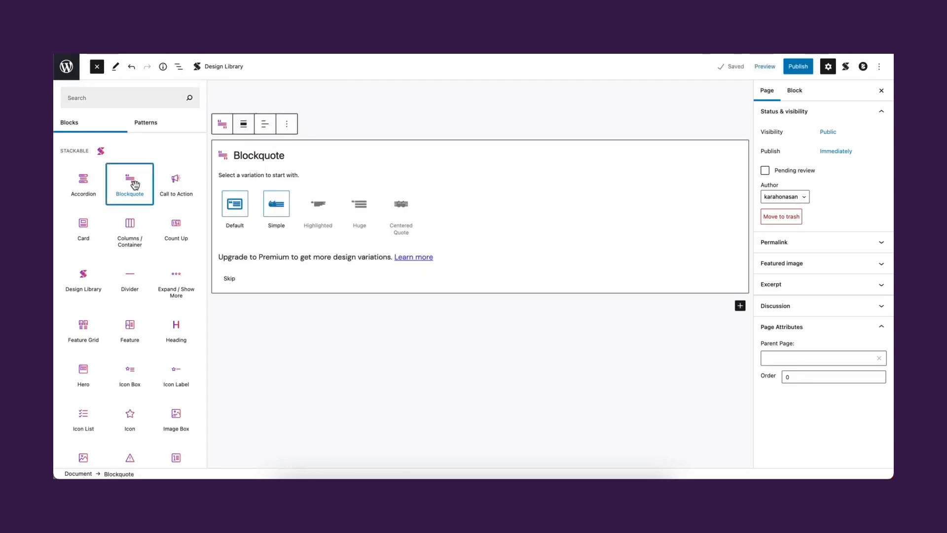
click(233, 208)
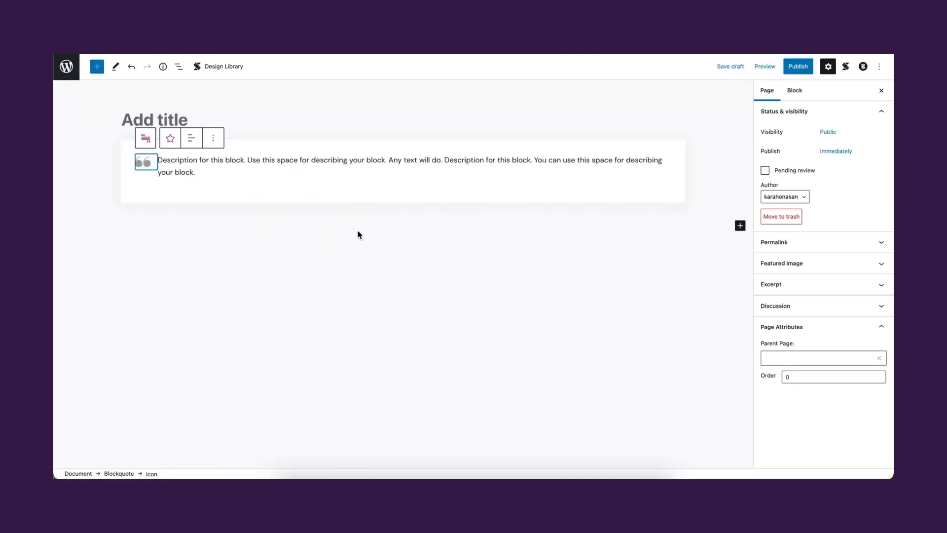
- Add a Stackable Card block below the blockquote using the Default variation, then deselect it
click(739, 226)
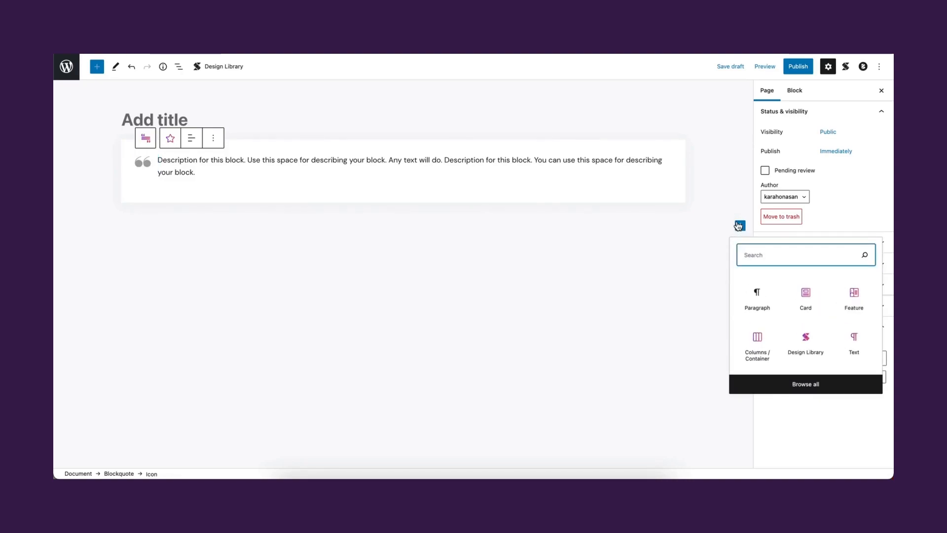
click(800, 296)
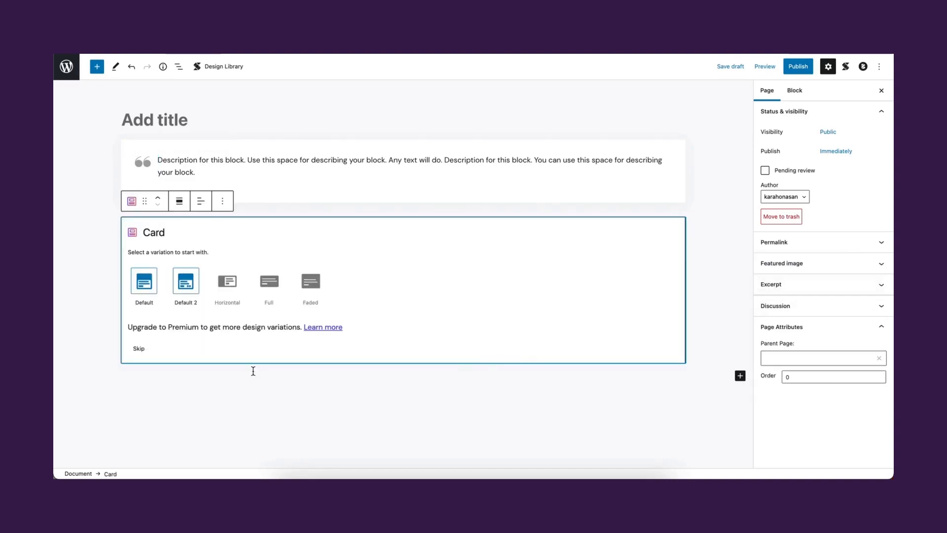
click(144, 281)
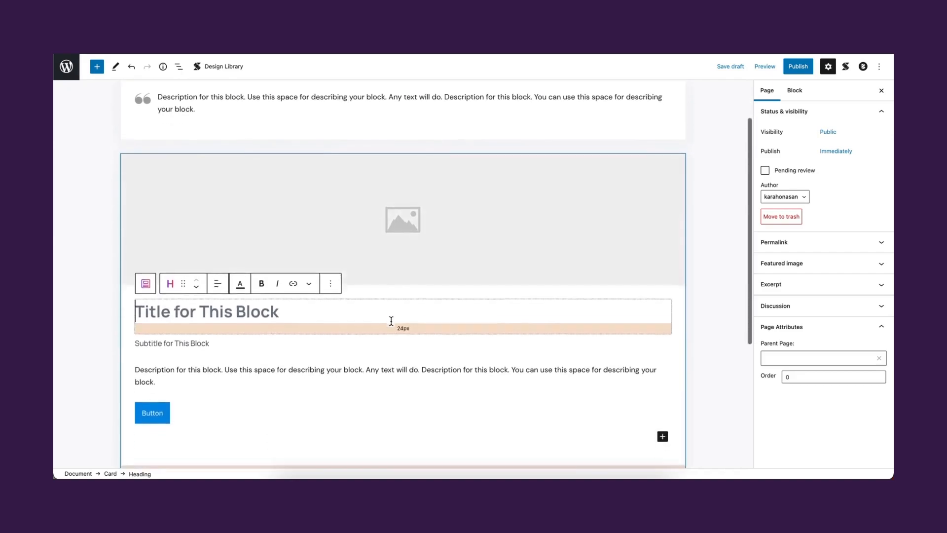
scroll(391, 317, up, 1)
click(709, 311)
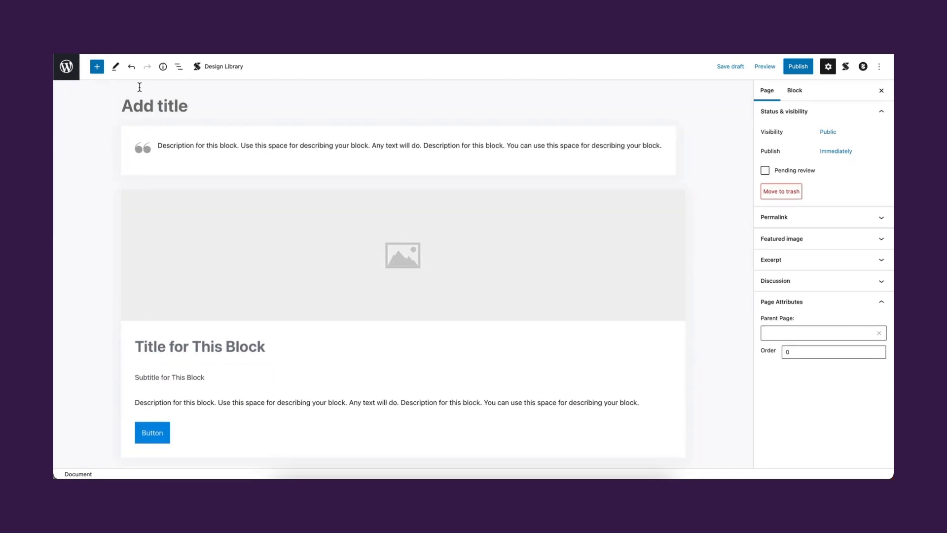
- View the available editing tools and the page's content statistics, keeping the Edit tool active
click(117, 70)
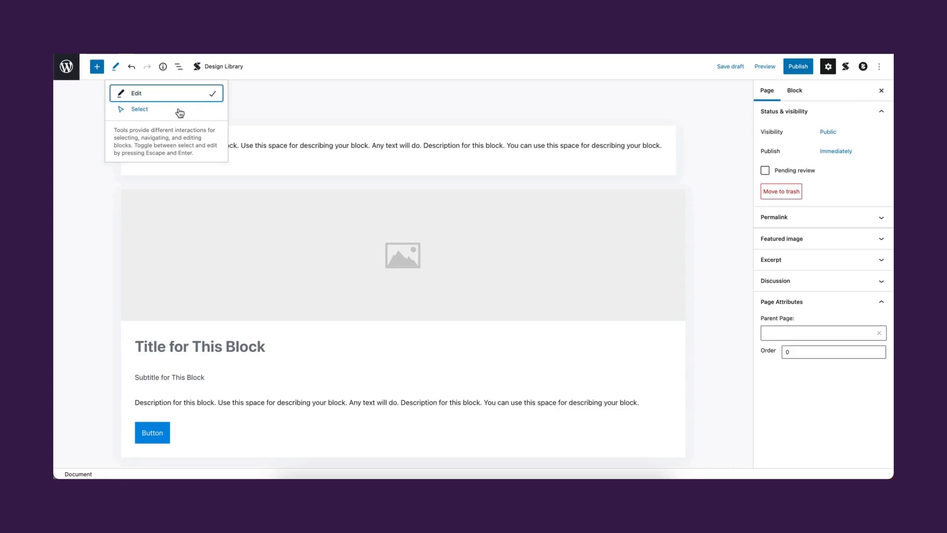
click(245, 109)
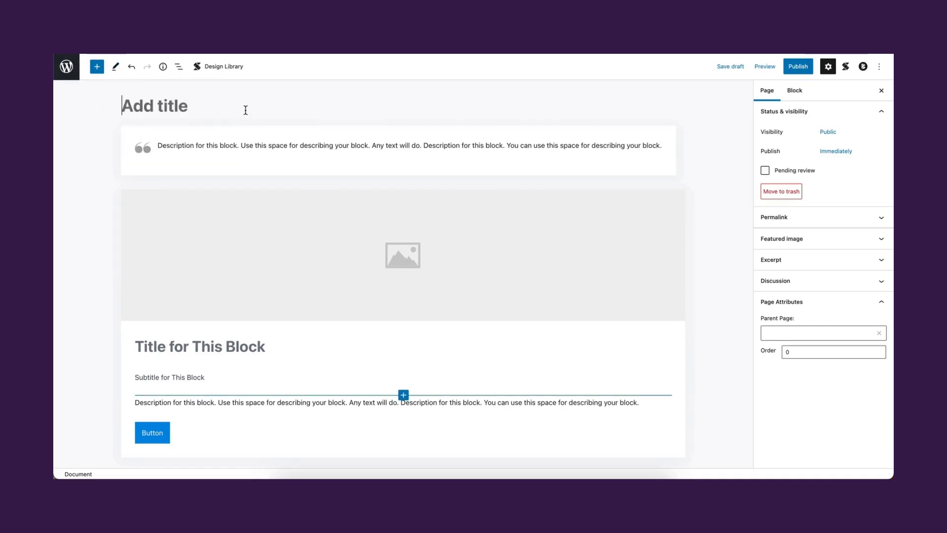
click(164, 68)
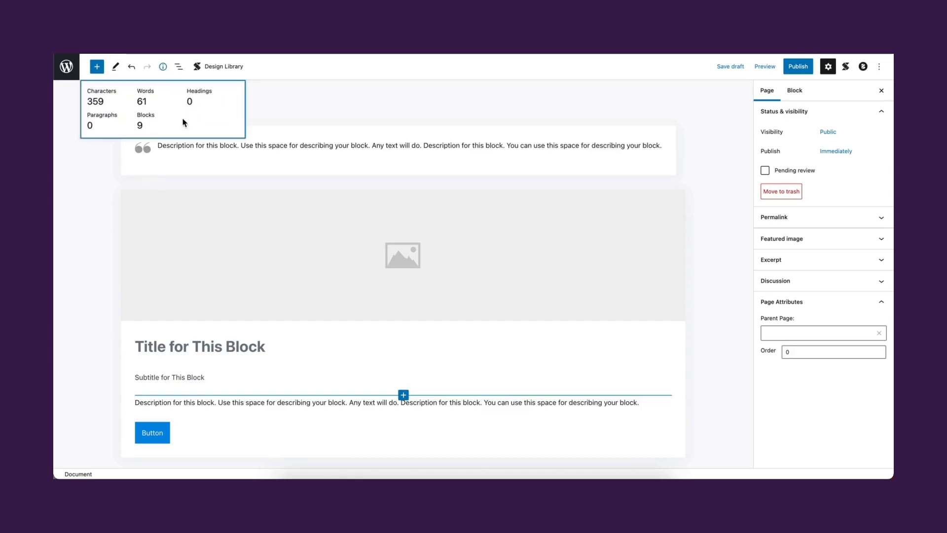
click(164, 70)
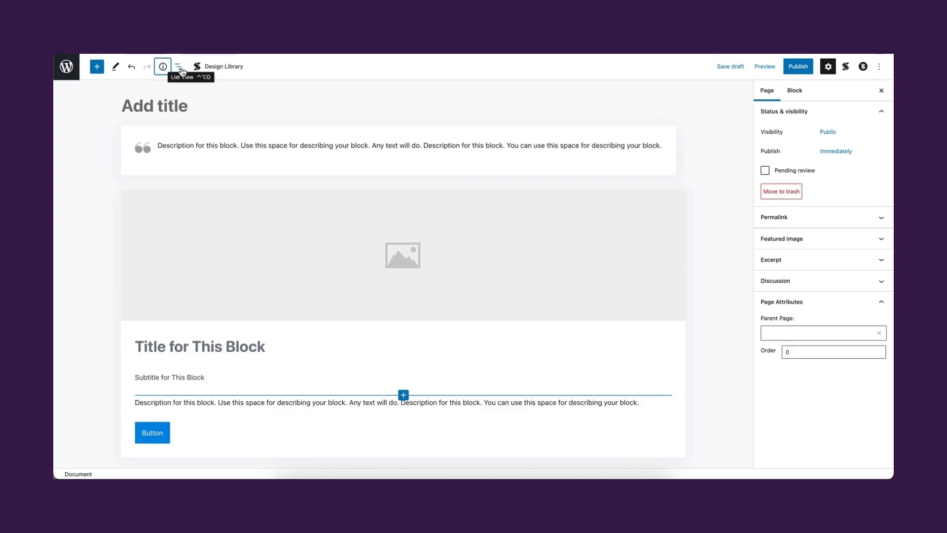
- Examine the nested blocks of the Blockquote and the Card in the page's list view
click(180, 69)
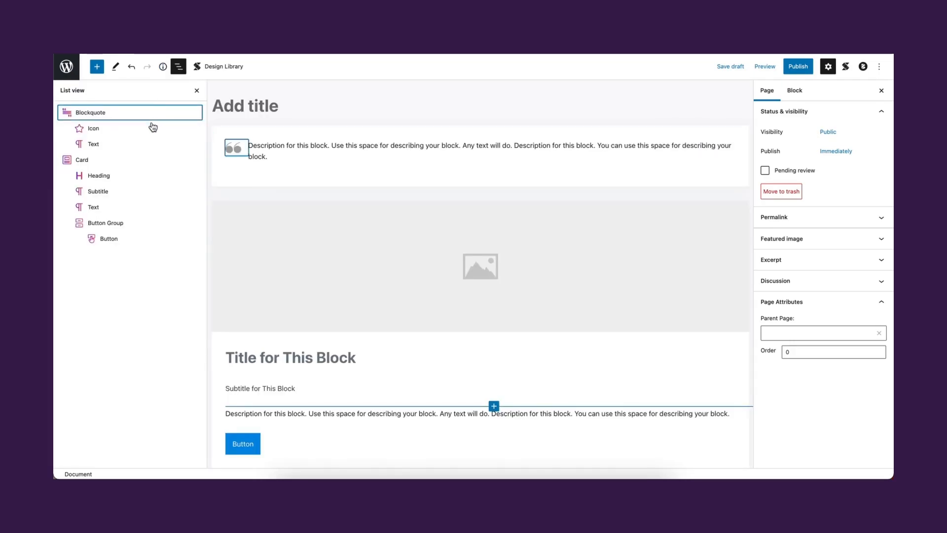
click(146, 146)
click(143, 175)
click(140, 192)
click(138, 208)
click(137, 224)
click(137, 242)
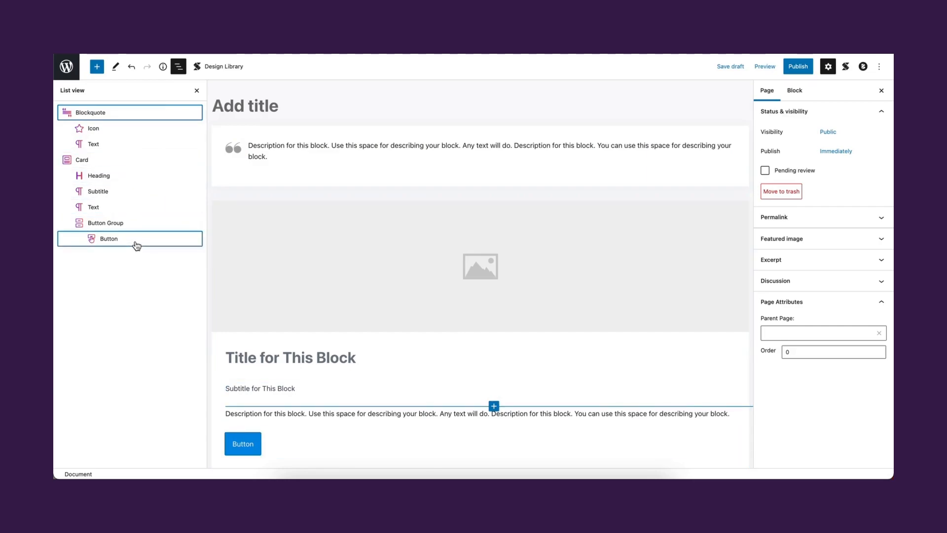
click(196, 91)
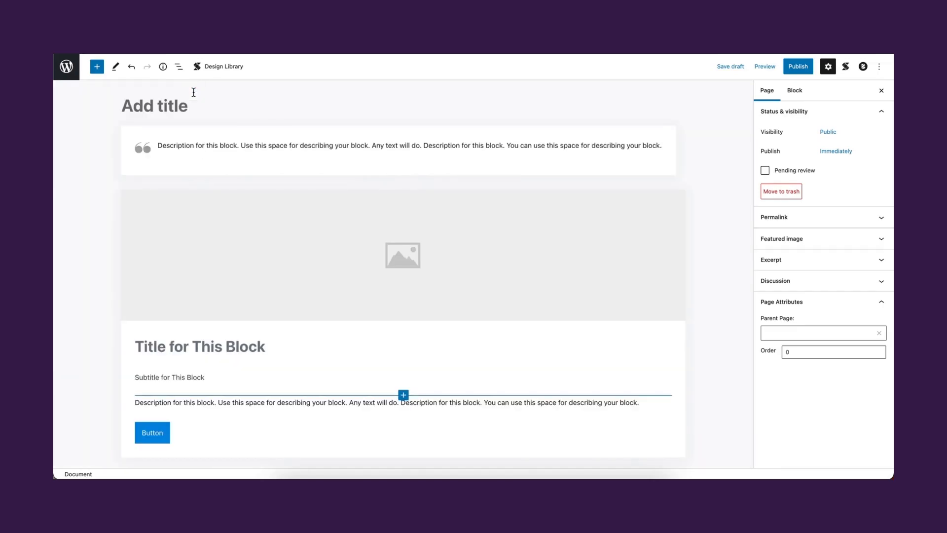
- Browse the Stackable Design Library by UI kits and by categories, then close it without inserting a design
click(209, 69)
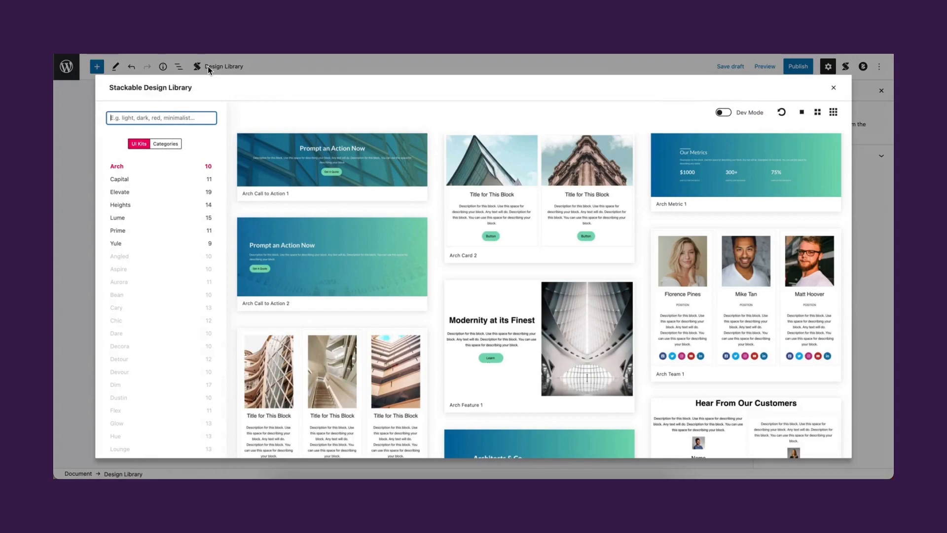
scroll(141, 184, down, 2)
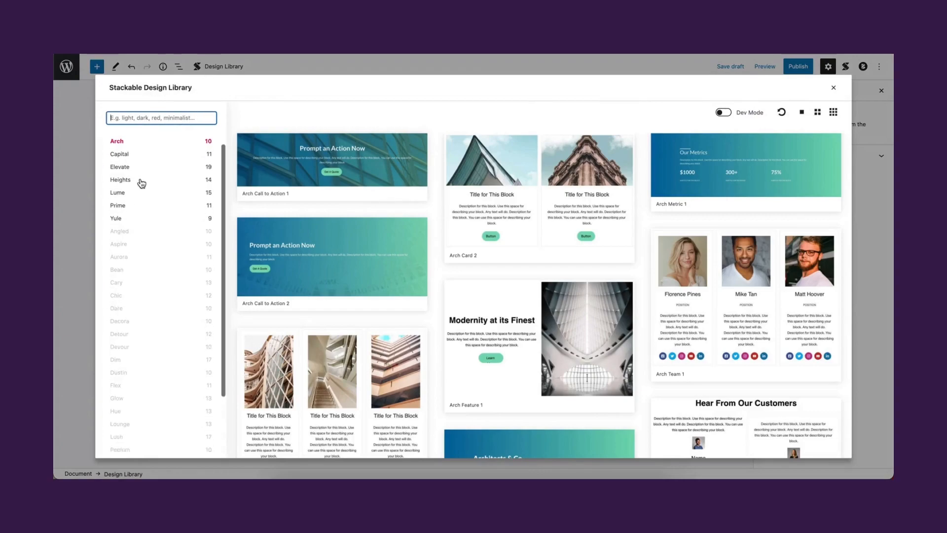
scroll(141, 184, up, 2)
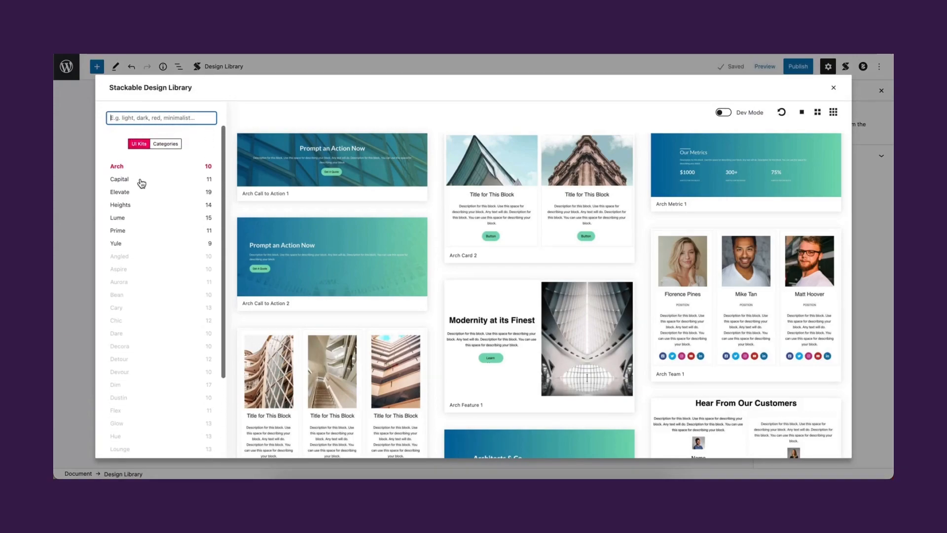
click(175, 146)
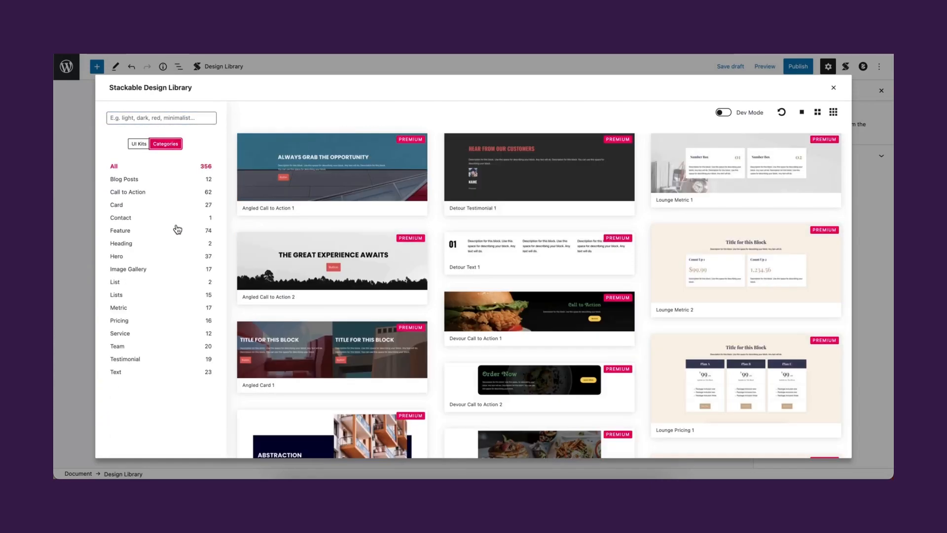
click(137, 146)
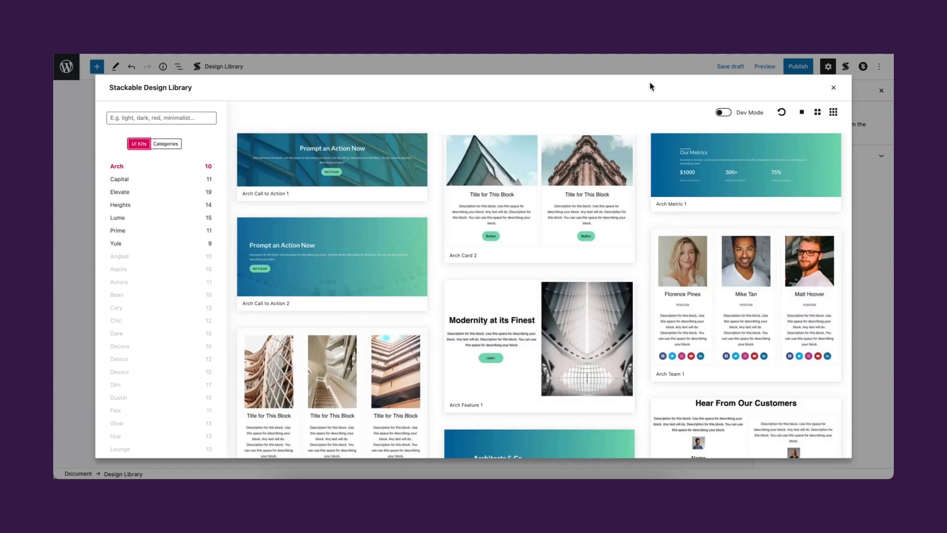
click(834, 92)
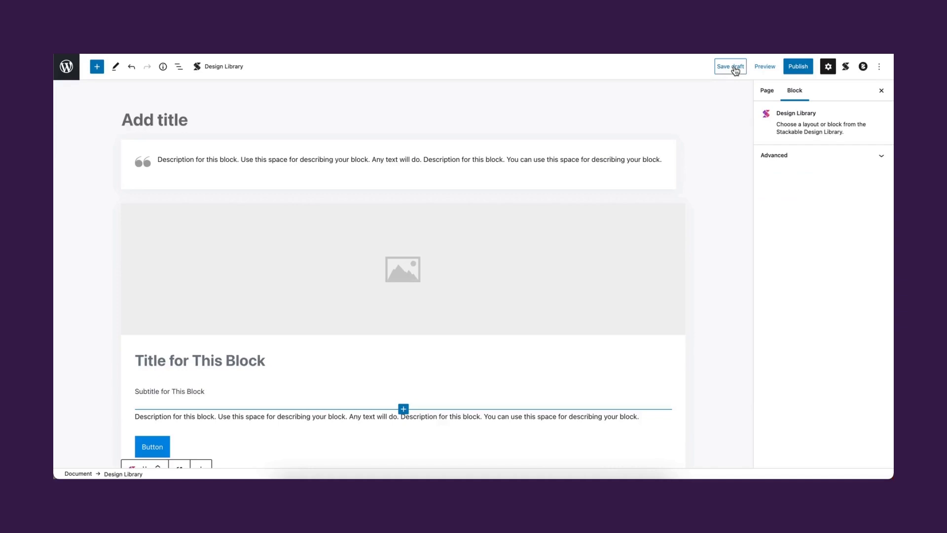
- Save the page as a draft and preview it in tablet, mobile and desktop sizes and in a new tab
click(735, 69)
click(765, 68)
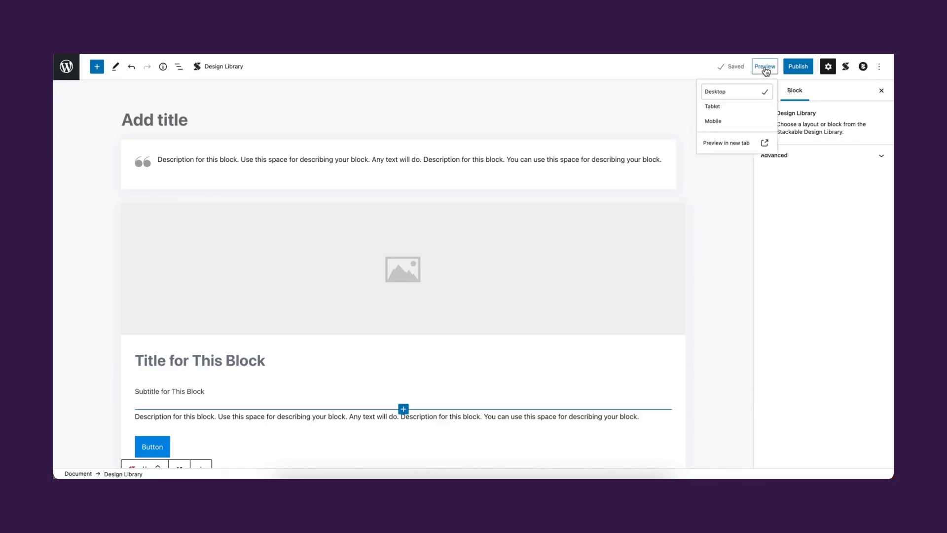
click(740, 112)
click(720, 127)
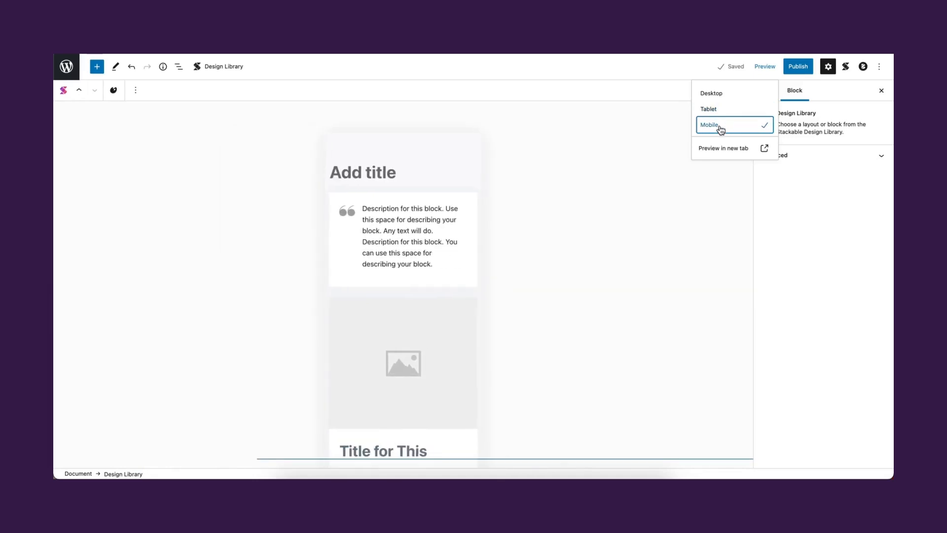
click(723, 96)
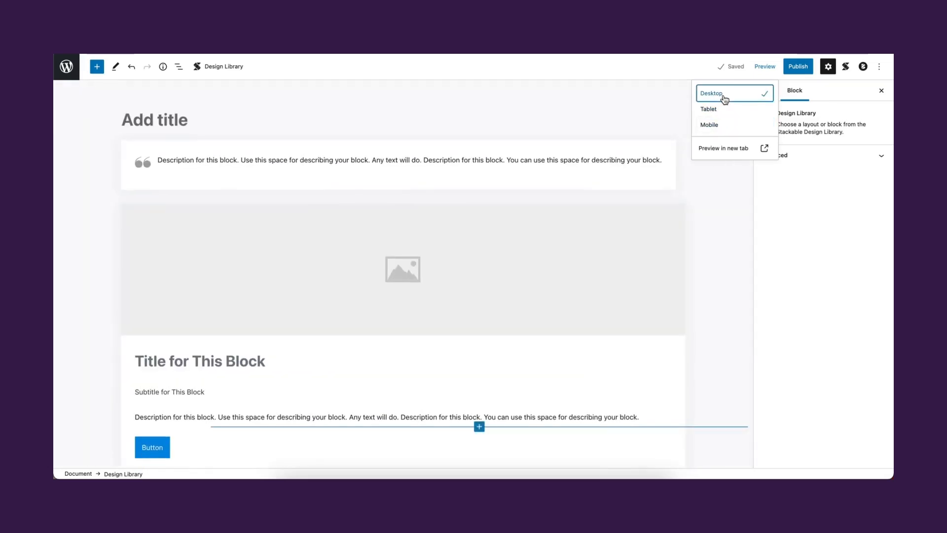
click(728, 148)
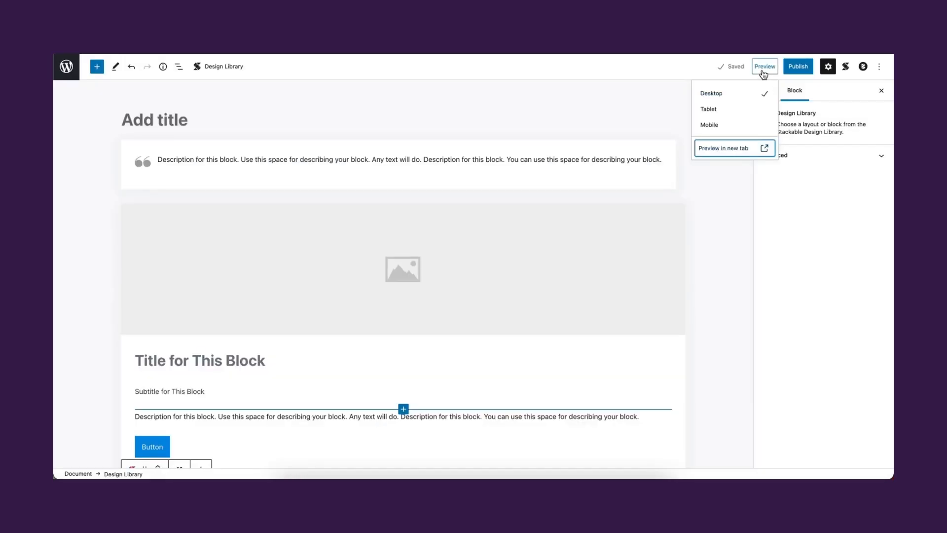
click(763, 72)
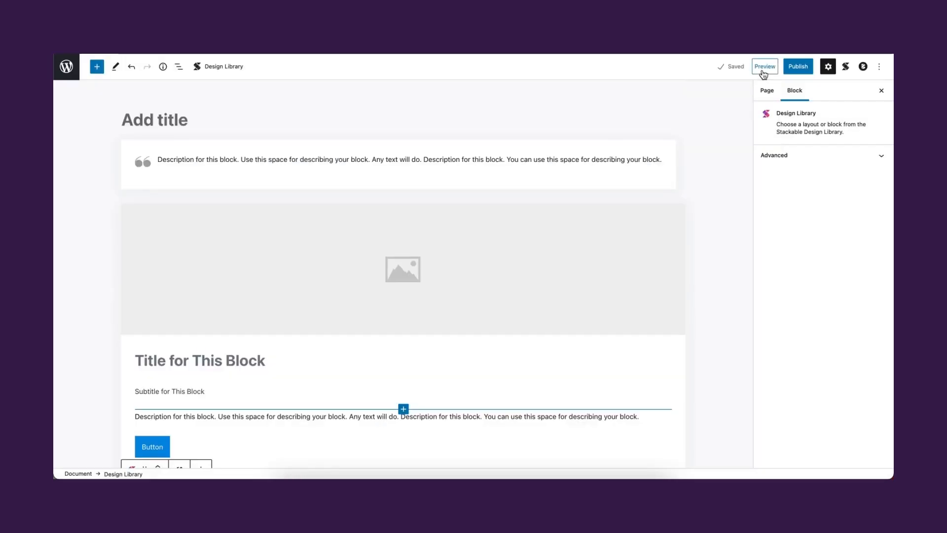
- Review the visibility and publish date options in the pre-publish checks, then cancel publishing
click(799, 69)
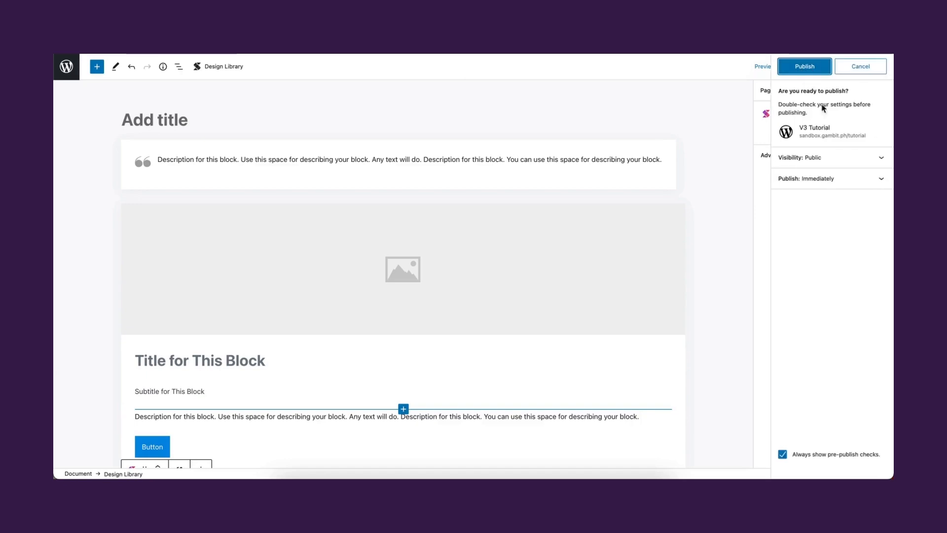
click(881, 159)
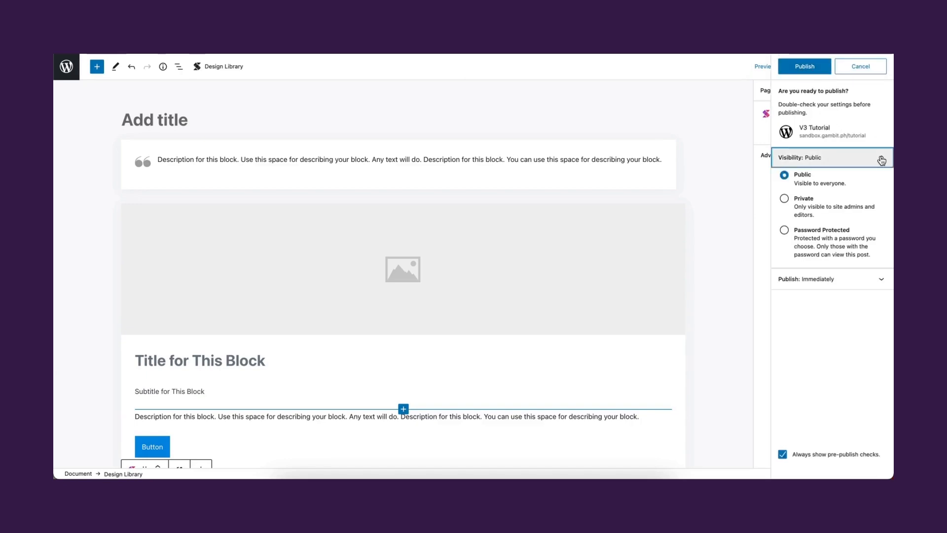
click(882, 281)
scroll(842, 327, down, 1)
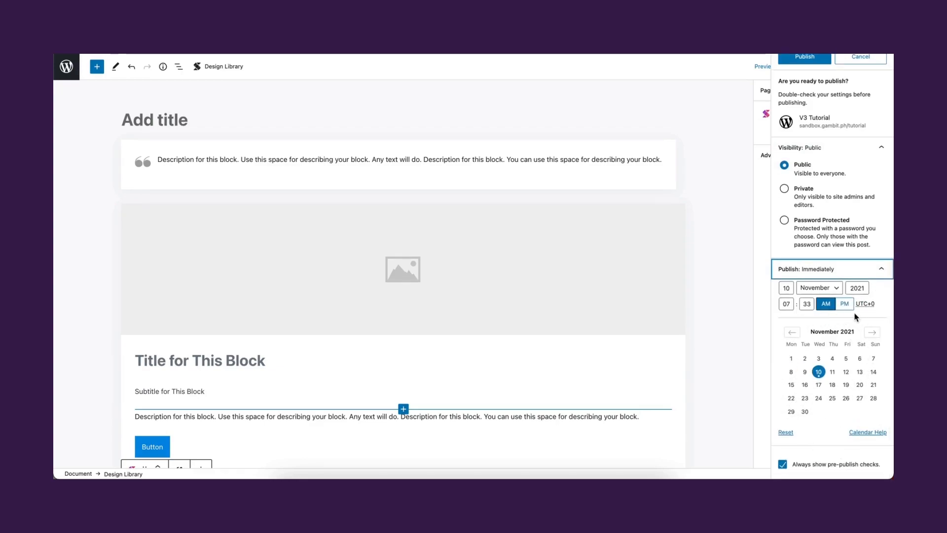
click(882, 271)
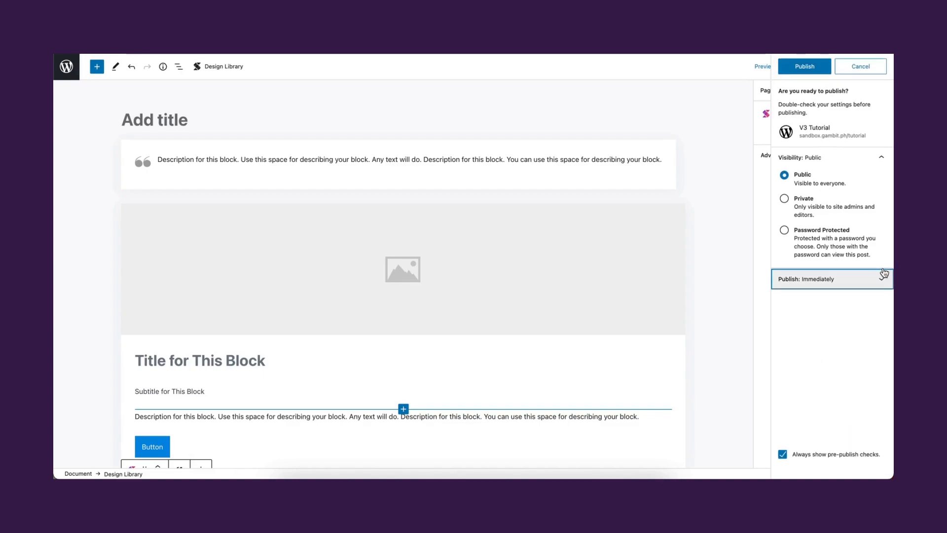
click(882, 160)
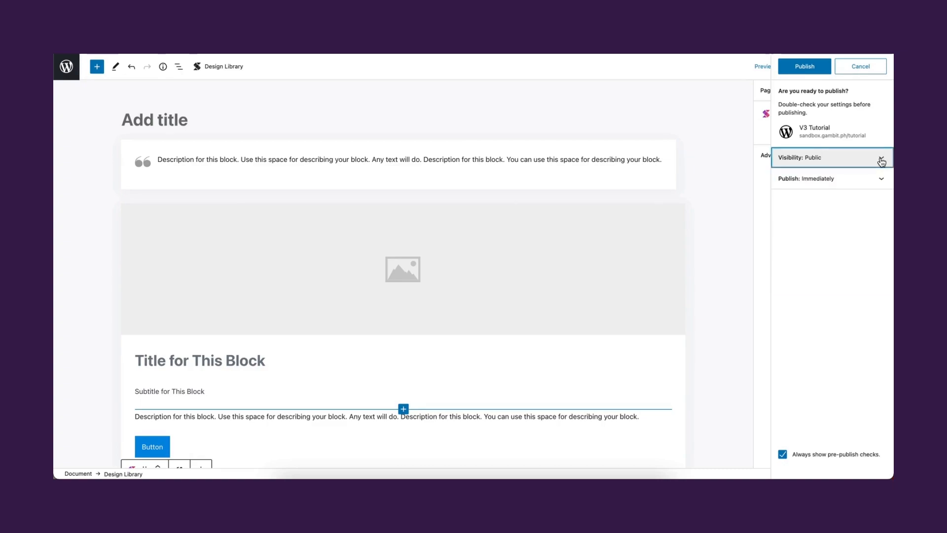
click(864, 72)
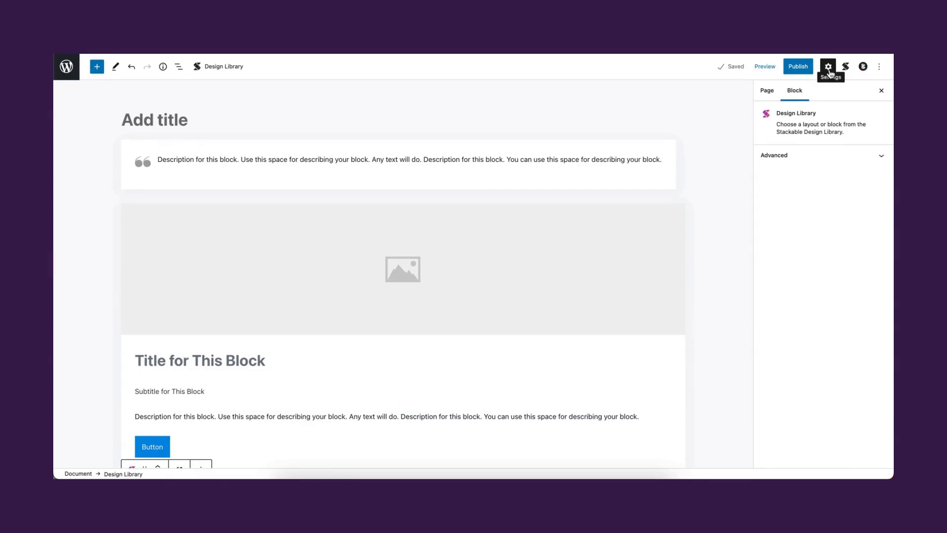
- Hide and reshow the settings sidebar, viewing the block settings of the Blockquote and the Card
click(830, 71)
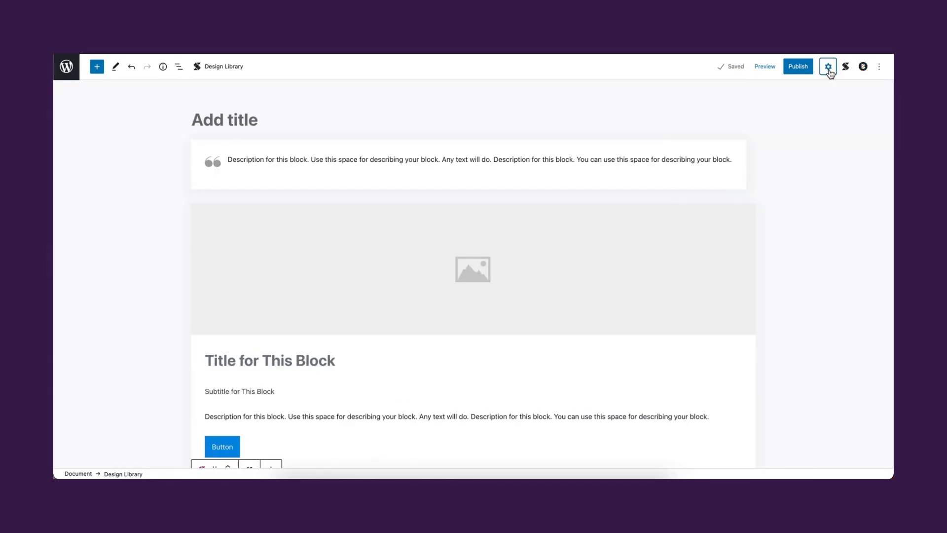
click(700, 193)
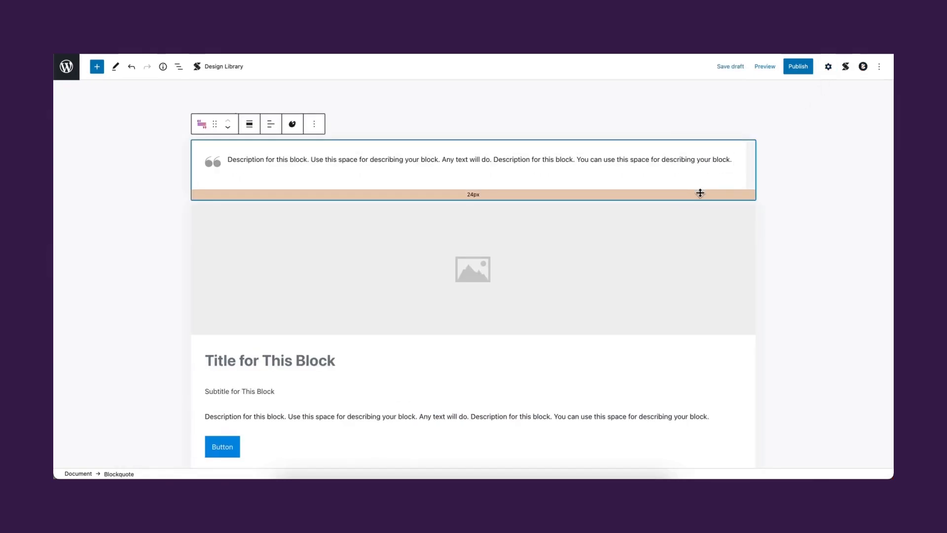
click(829, 70)
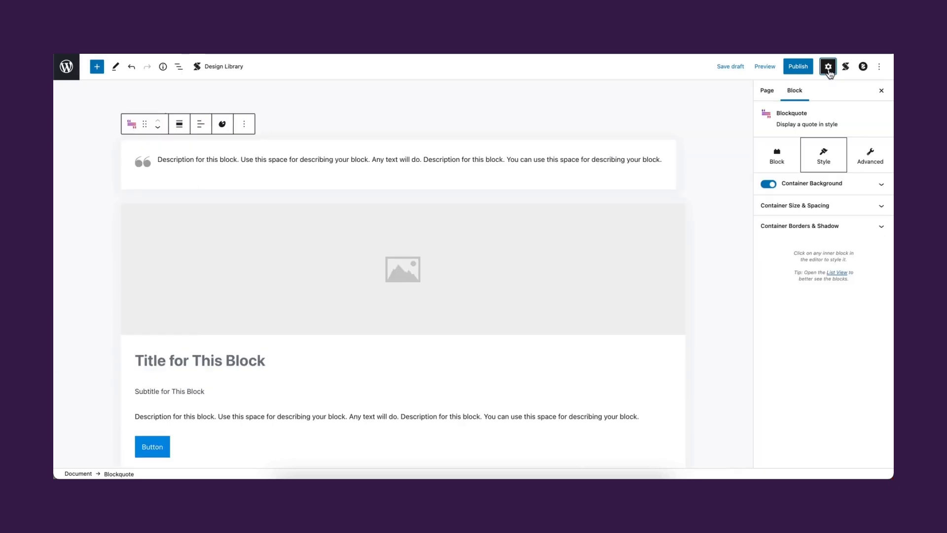
click(674, 399)
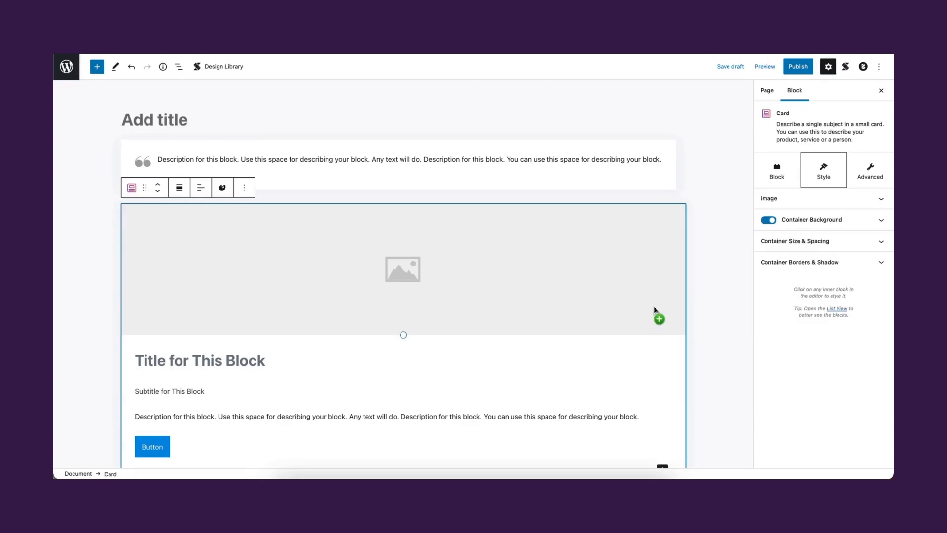
- Look through the Block, Style and Advanced settings of the Blockquote block
click(644, 195)
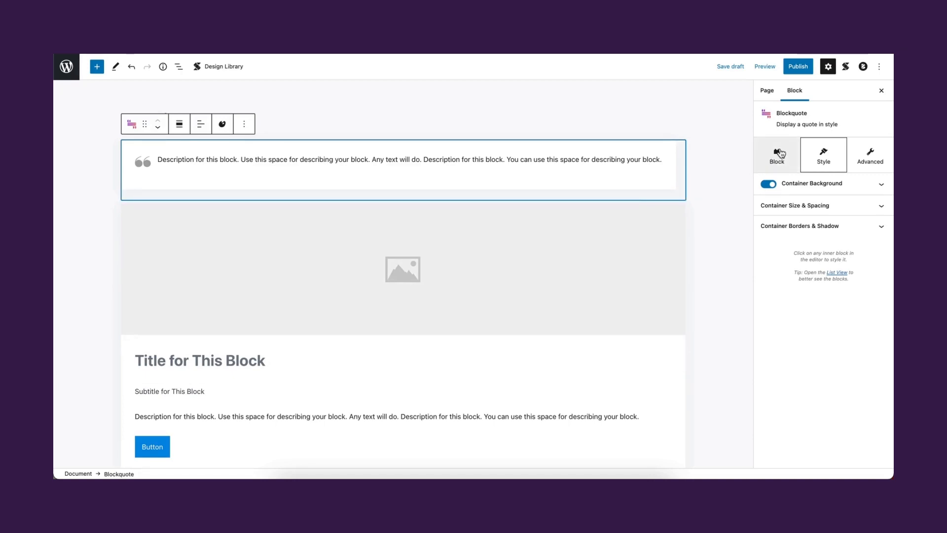
click(777, 157)
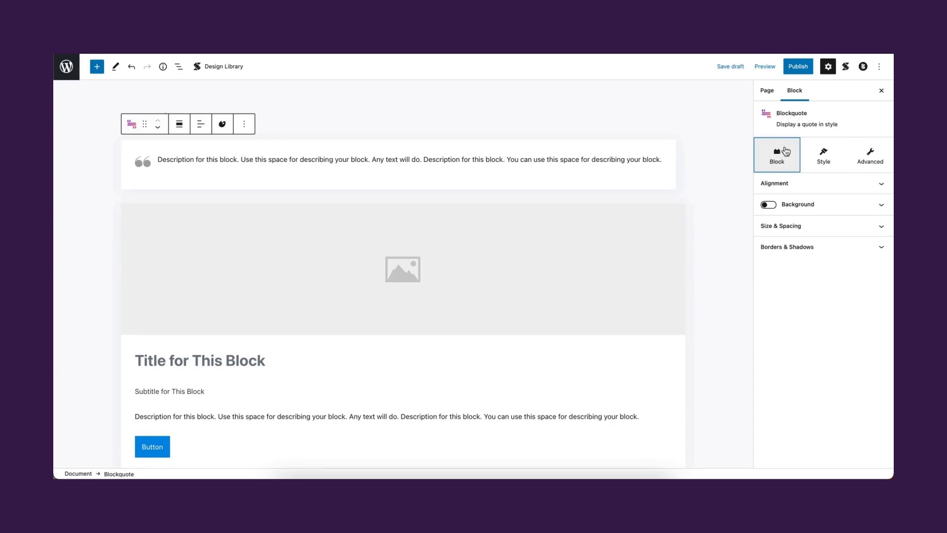
click(840, 149)
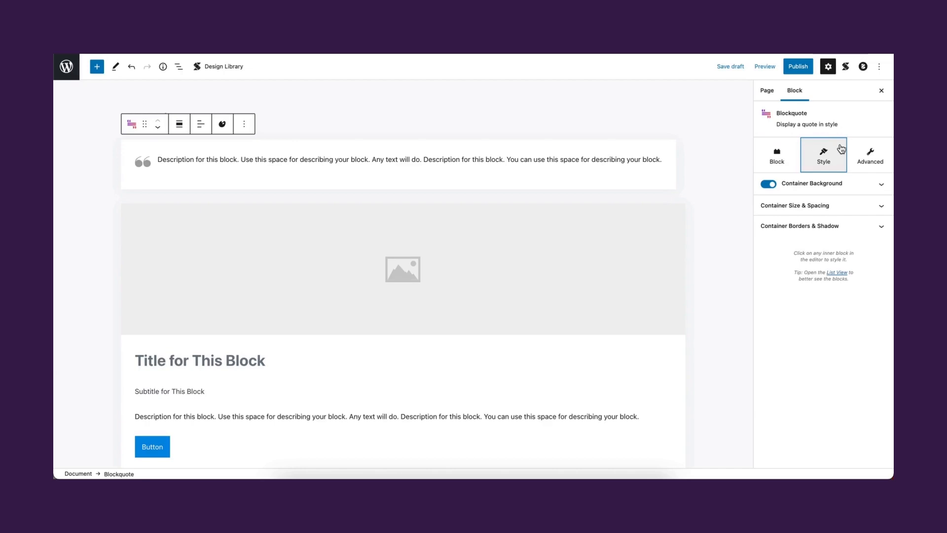
click(856, 149)
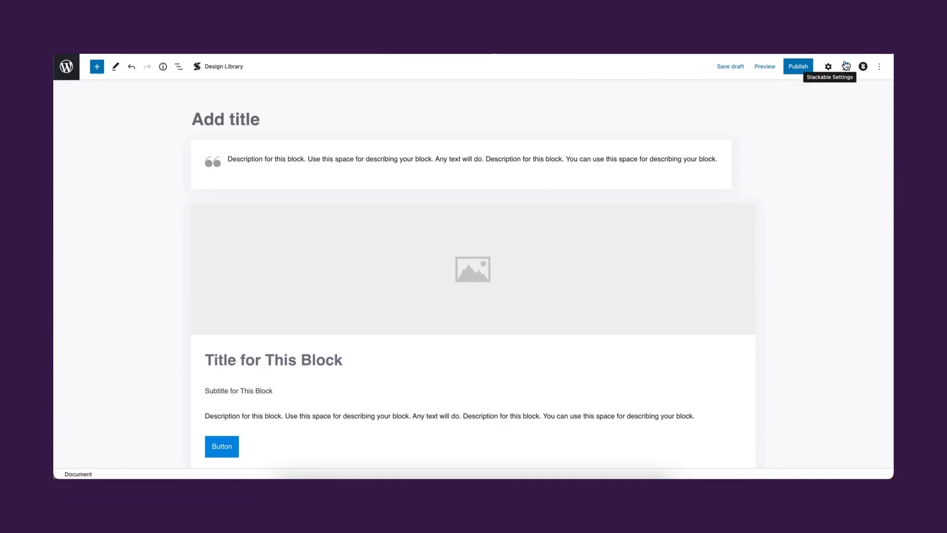
- Look over the global color palette in the Stackable settings and the options for where typography styles apply
click(846, 66)
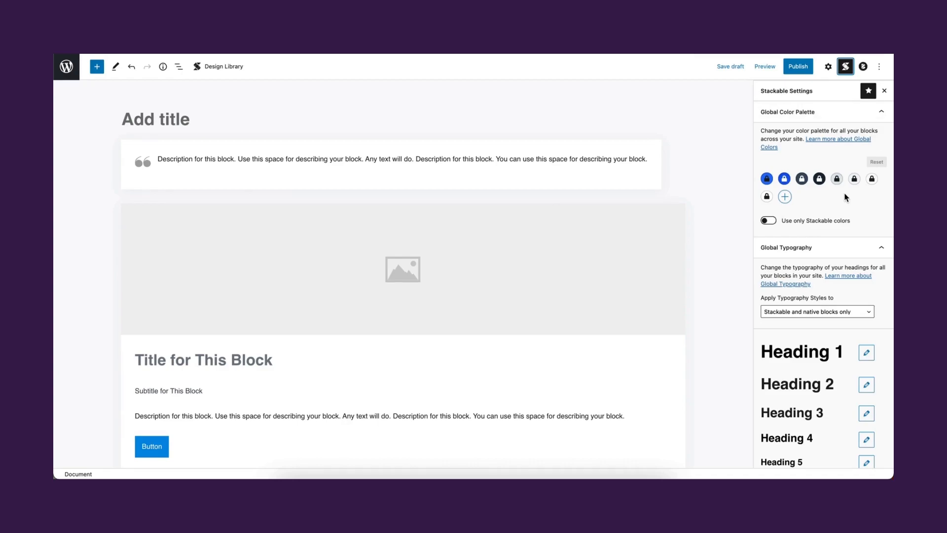
scroll(845, 197, down, 4)
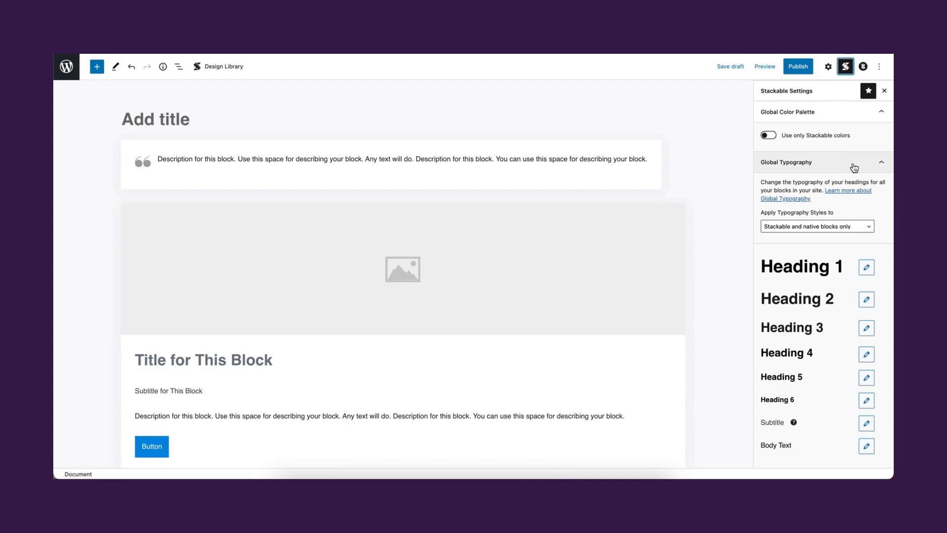
click(850, 229)
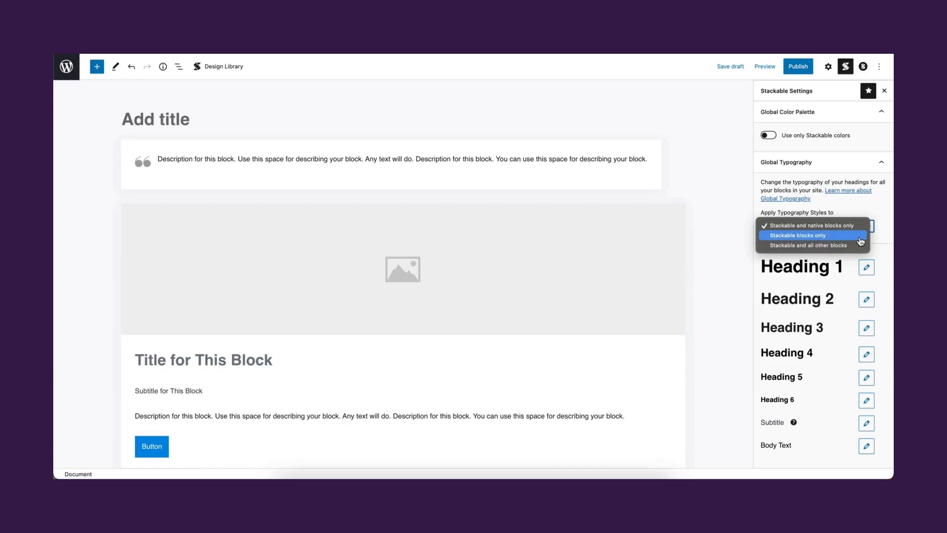
click(876, 213)
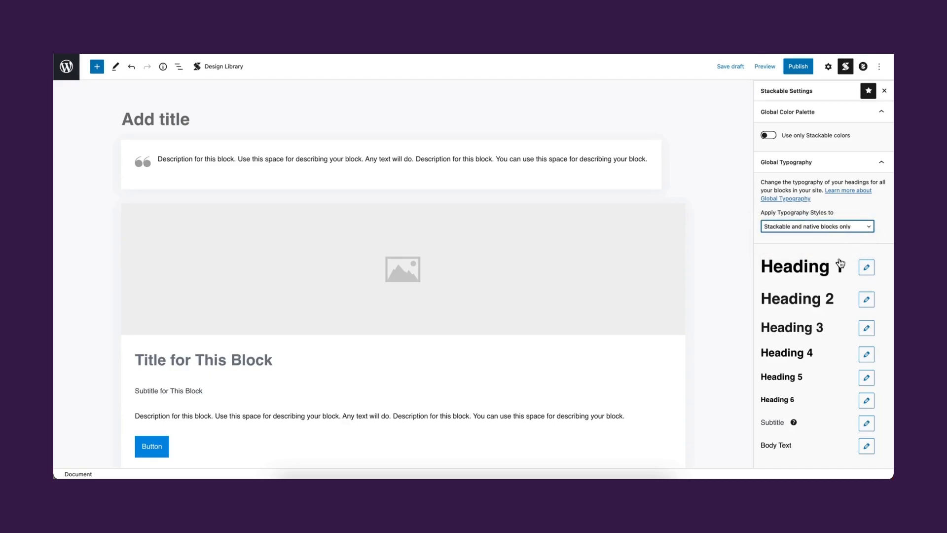
- Examine the global typography options for Heading 1, from font family to letter spacing, without changing them
scroll(841, 264, down, 1)
scroll(841, 264, up, 1)
click(867, 268)
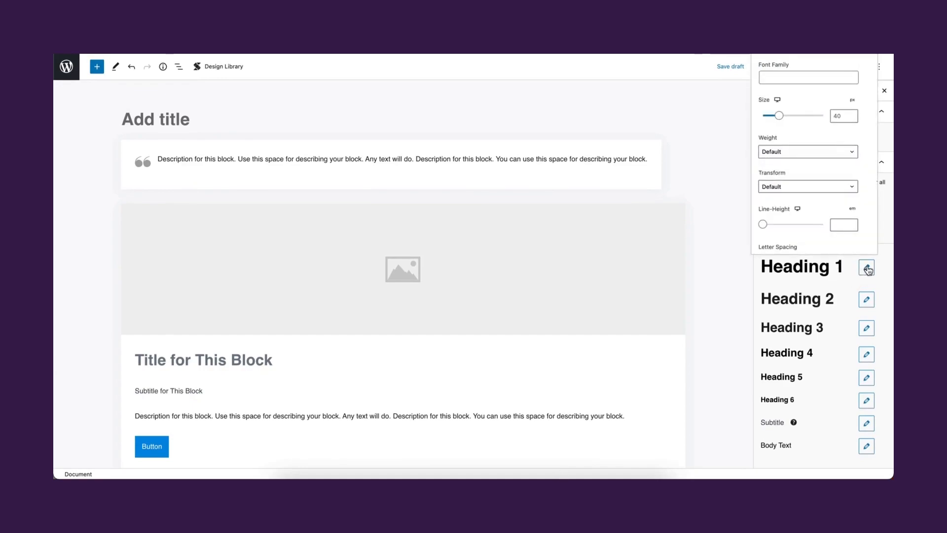
scroll(842, 197, down, 3)
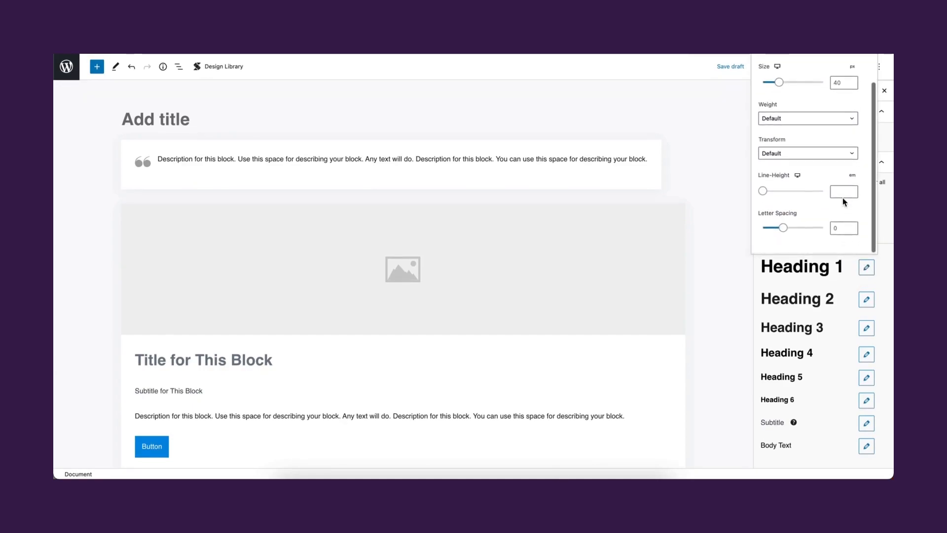
scroll(843, 197, up, 3)
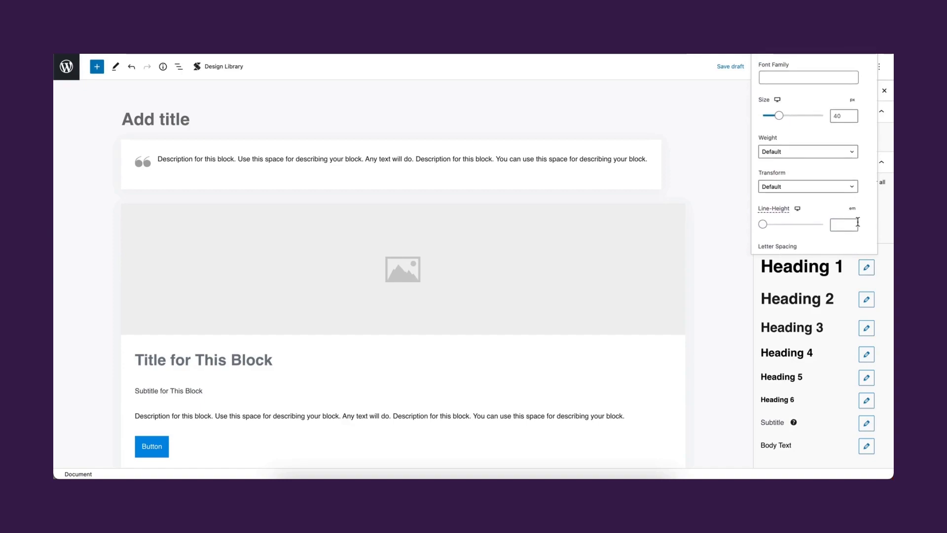
click(867, 269)
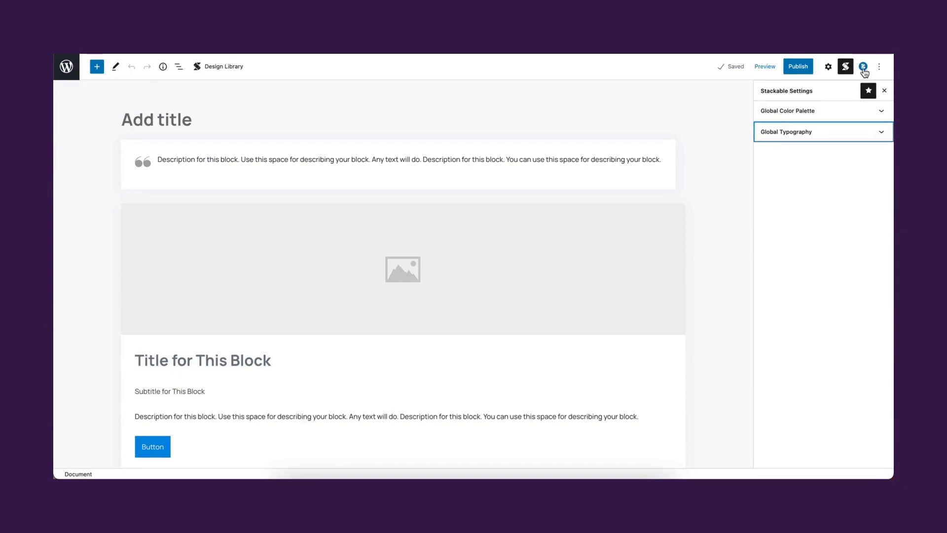
- Review the Blocksy page settings for page structure, content area and page elements, and open the editor's further options
click(864, 67)
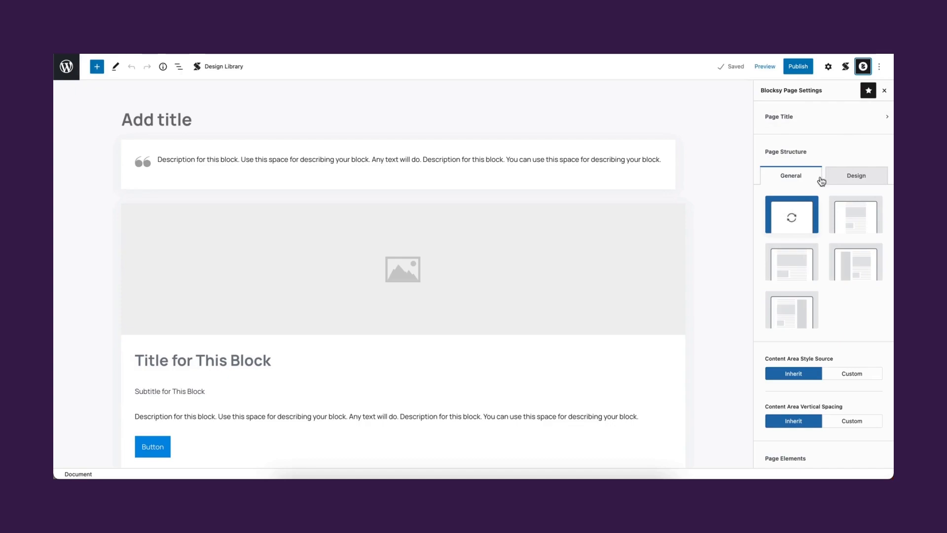
scroll(835, 324, down, 2)
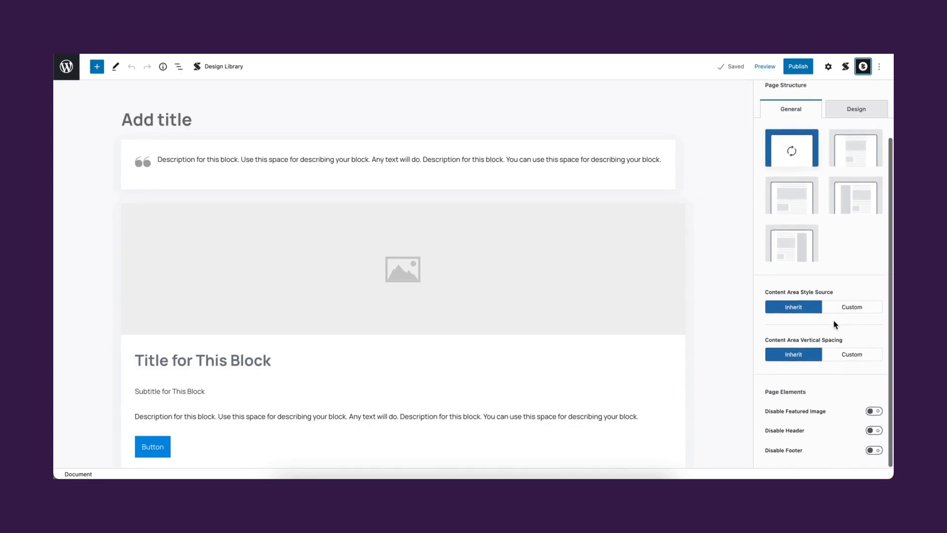
scroll(836, 324, up, 2)
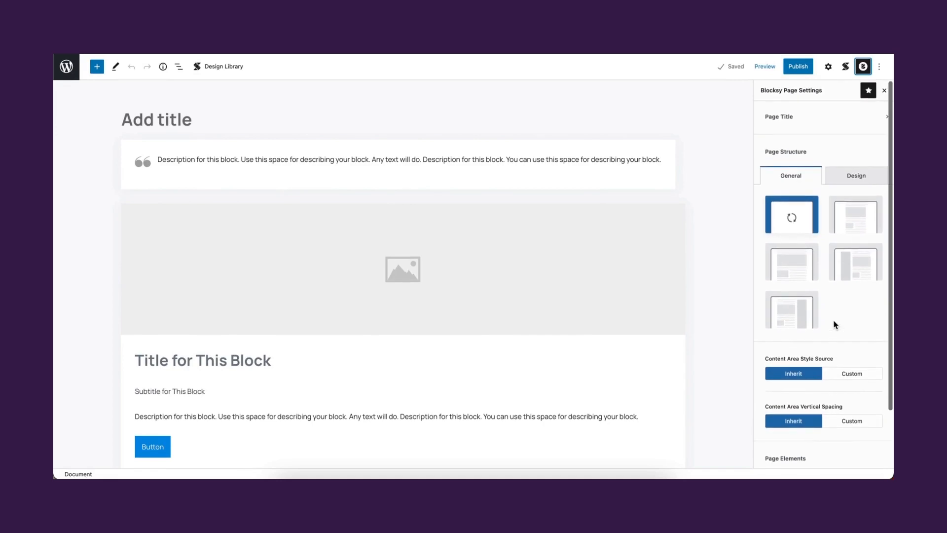
click(880, 67)
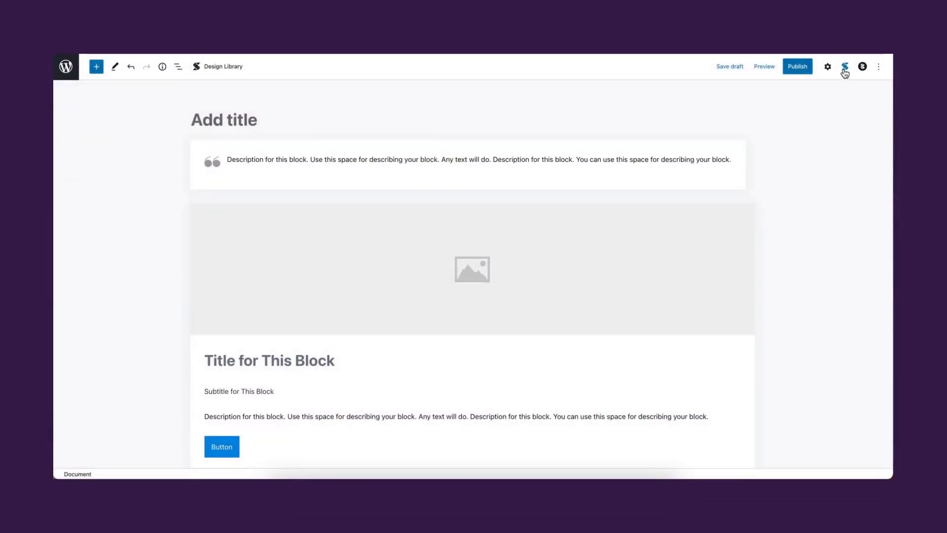
- In the Stackable settings, apply the global typography styles to "Stackable and all other blocks"
click(845, 67)
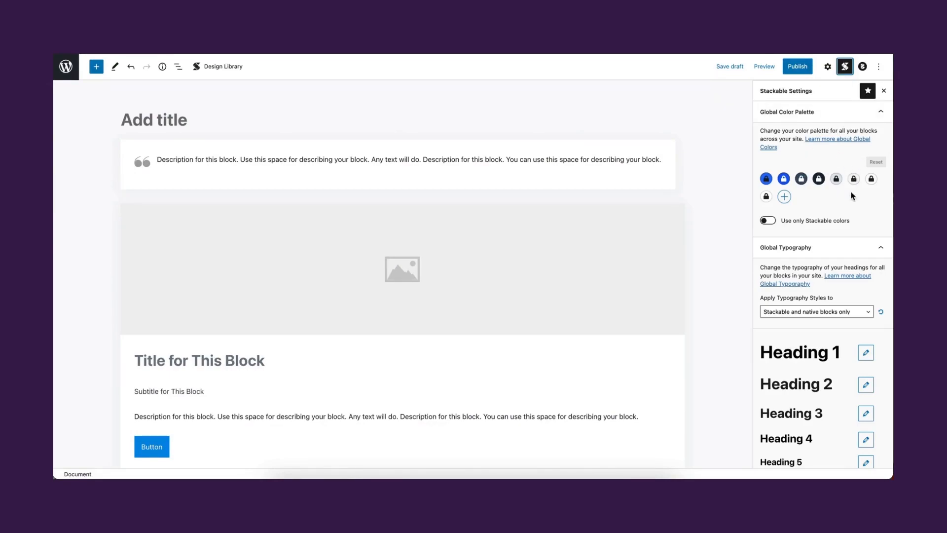
scroll(847, 244, down, 1)
scroll(847, 245, down, 2)
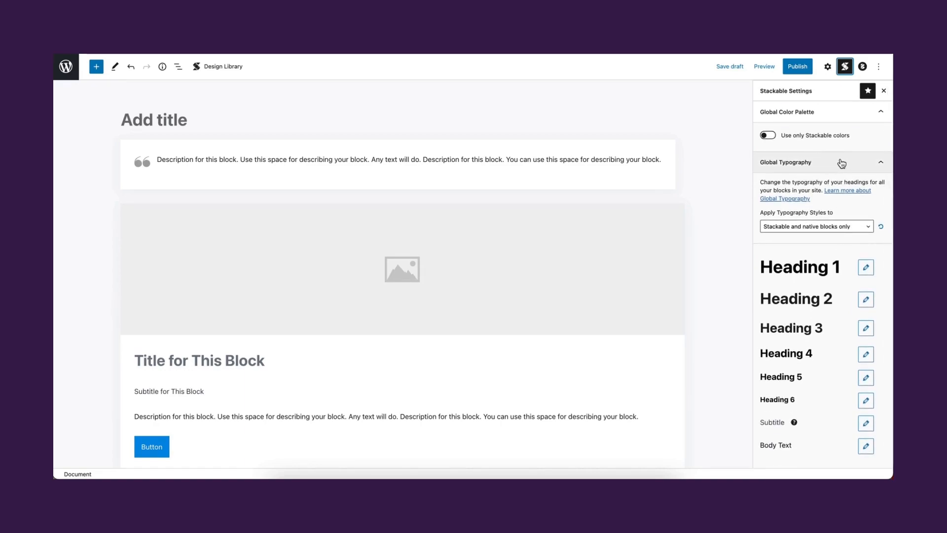
click(844, 231)
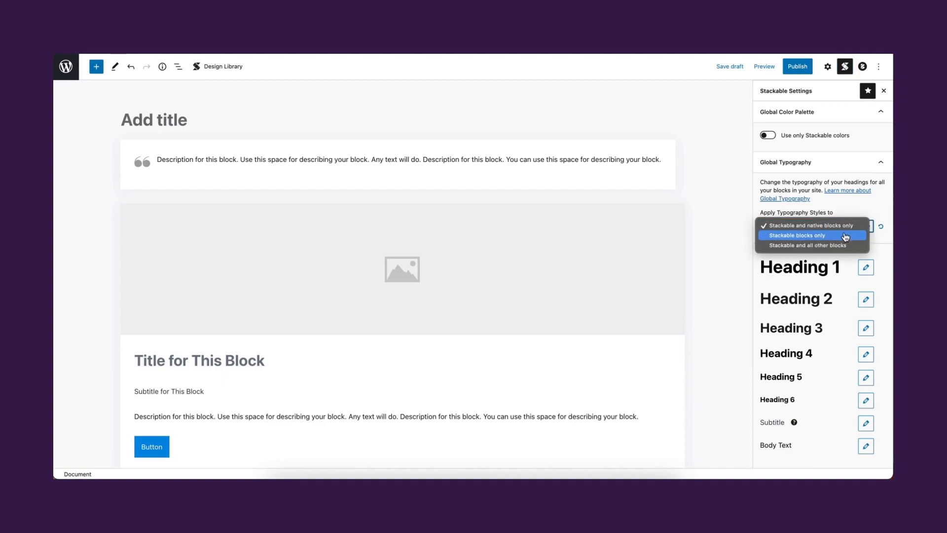
click(854, 245)
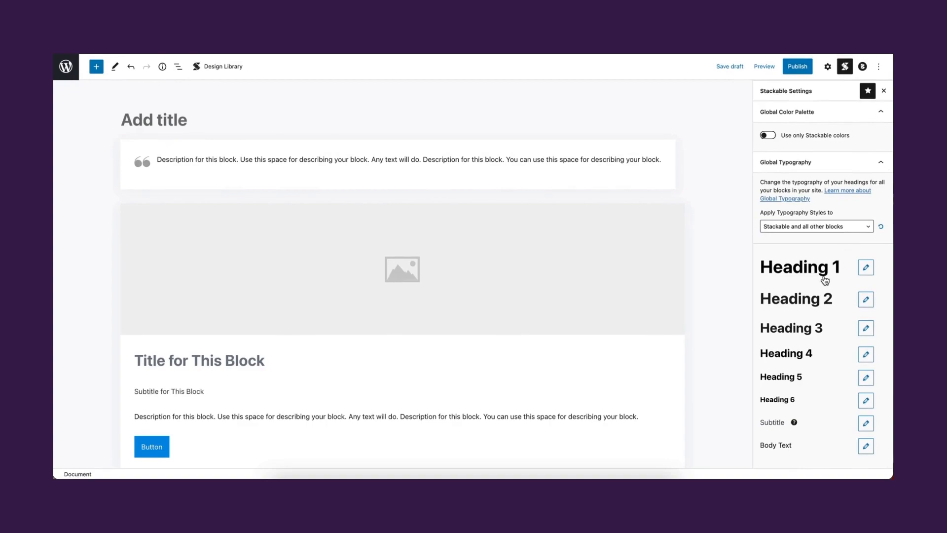
- Set the global Heading 1 typography to the Manrope font at 54 px
click(865, 272)
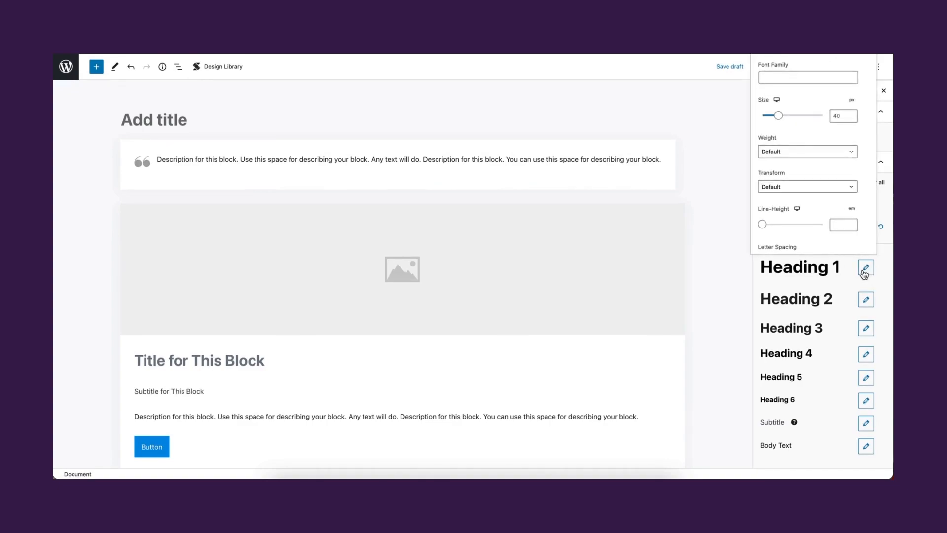
click(805, 77)
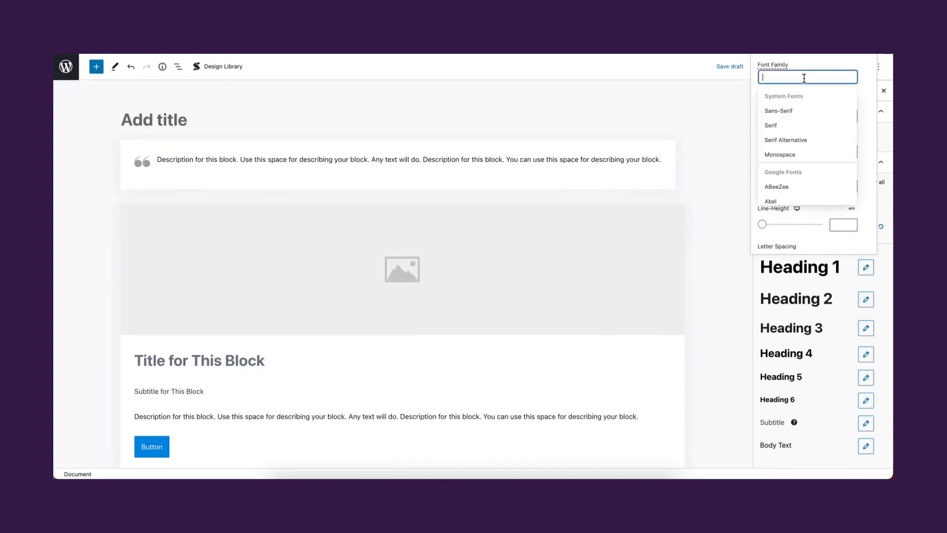
text(manrope)
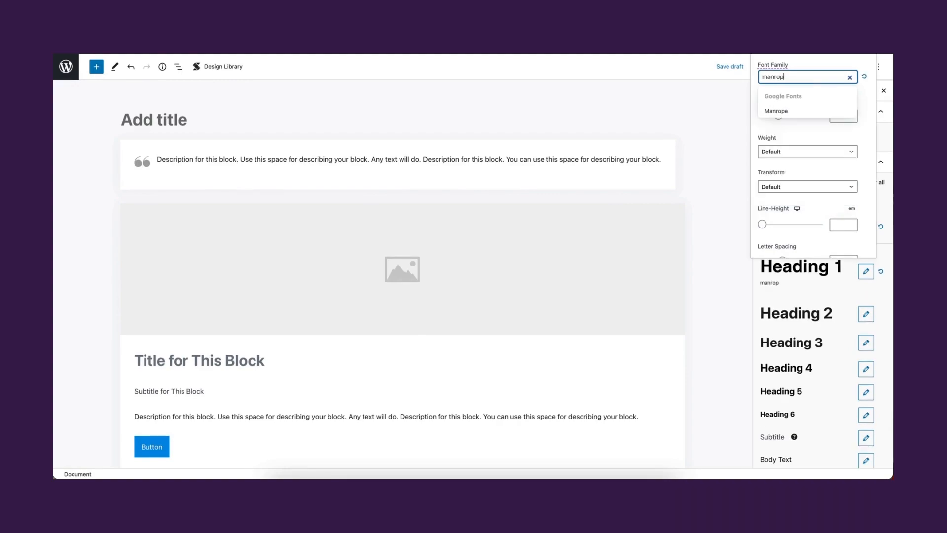
click(796, 111)
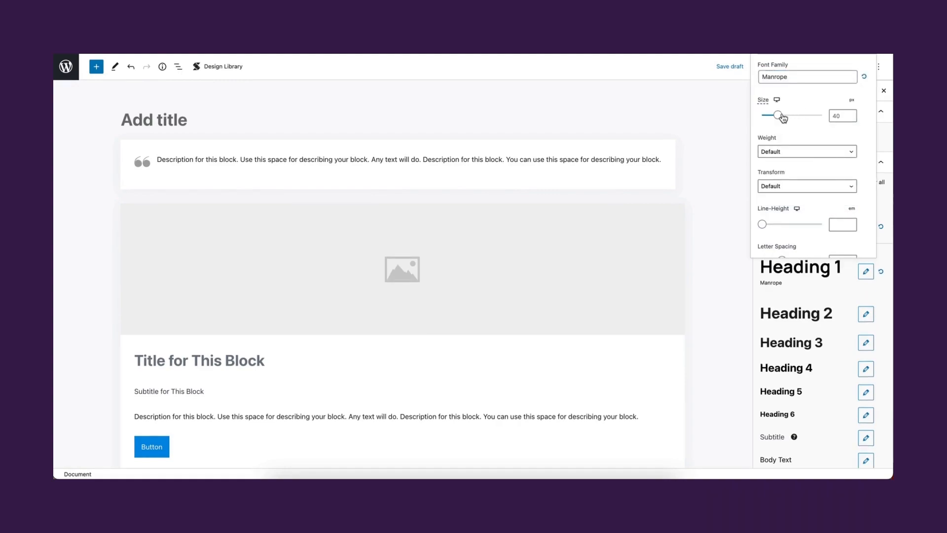
drag(779, 115, 785, 119)
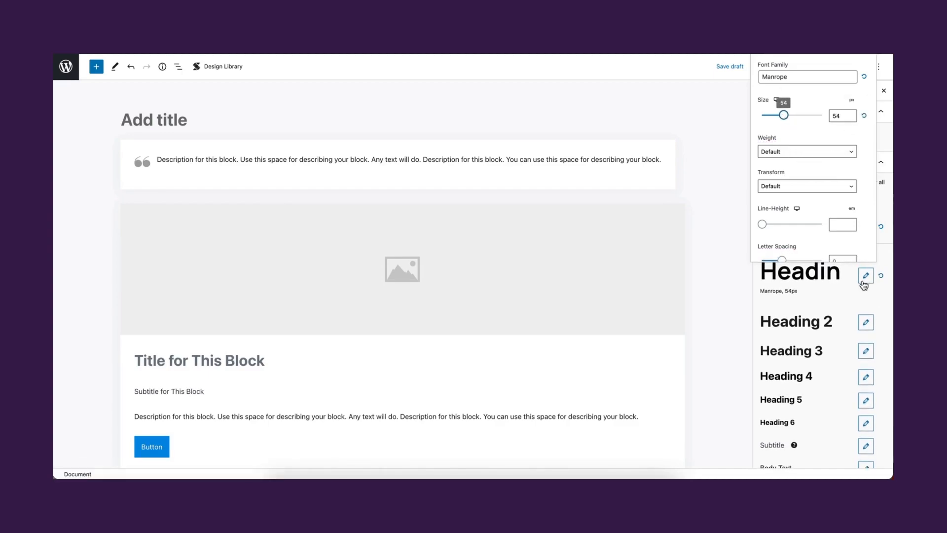
click(866, 276)
- Set the global font family of Heading 2 and Heading 3 to Manrope
click(866, 322)
click(790, 100)
text(manrope)
click(779, 136)
click(866, 365)
click(808, 146)
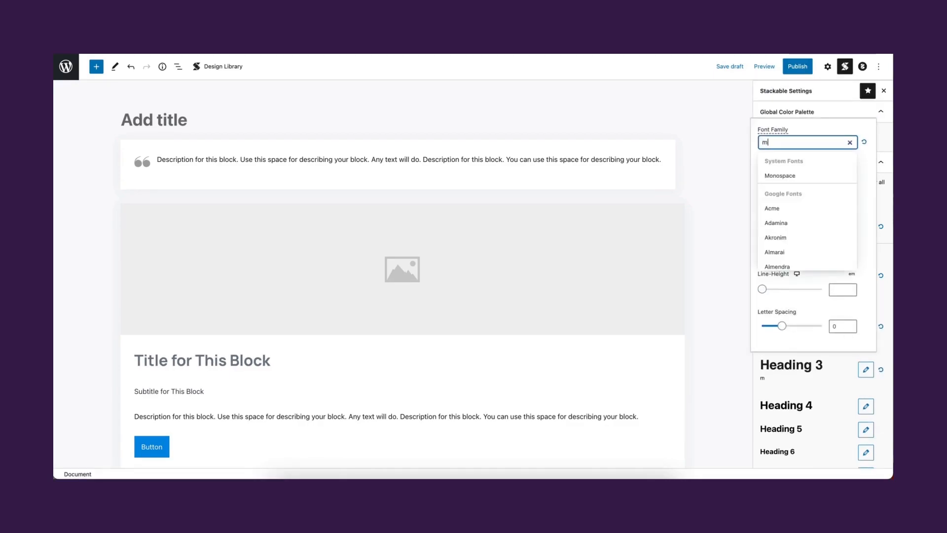
text(manrope)
click(785, 184)
- Set the global font family of Heading 4 and Heading 5 to Manrope
click(865, 406)
click(804, 187)
text(manrope)
click(788, 221)
click(866, 444)
click(804, 221)
text(manrope)
click(796, 253)
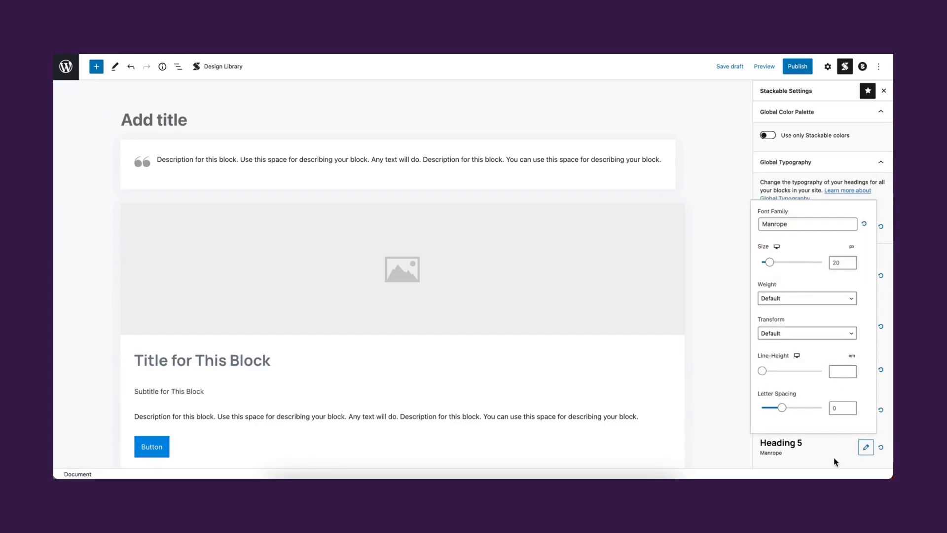
click(845, 453)
- Set the global font family of Heading 6 and the Subtitle to Manrope
scroll(841, 451, down, 2)
click(866, 402)
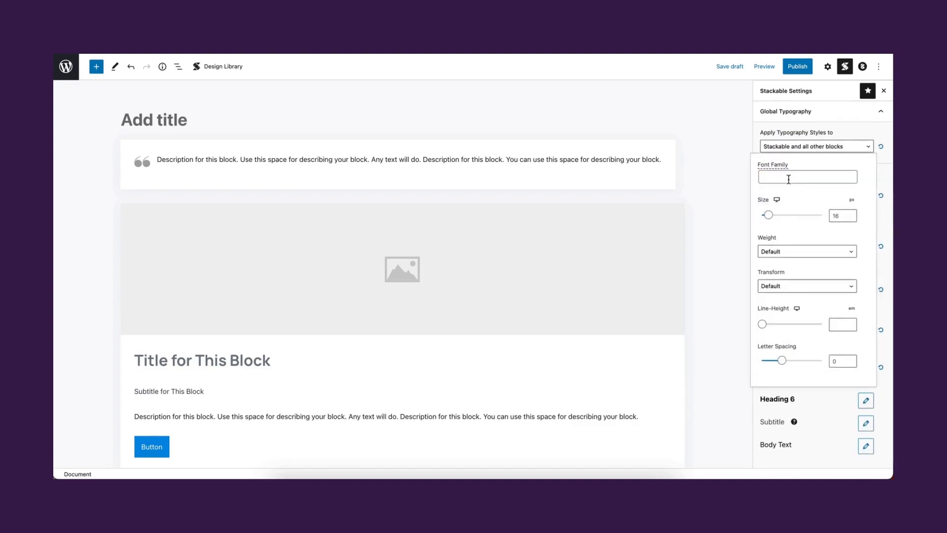
click(789, 179)
text(manrope)
click(814, 211)
click(867, 433)
click(794, 211)
text(manrope)
click(780, 245)
click(833, 442)
- Set the global Body Text font family to DM Sans and adjust its size
scroll(866, 451, down, 1)
click(866, 447)
click(813, 225)
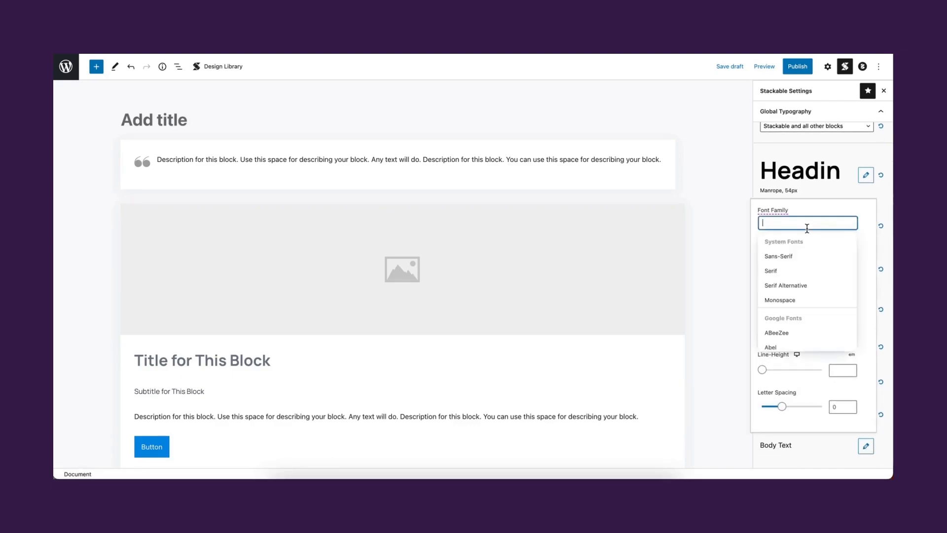
text(dm sans)
click(800, 252)
click(771, 264)
drag(771, 263, 769, 264)
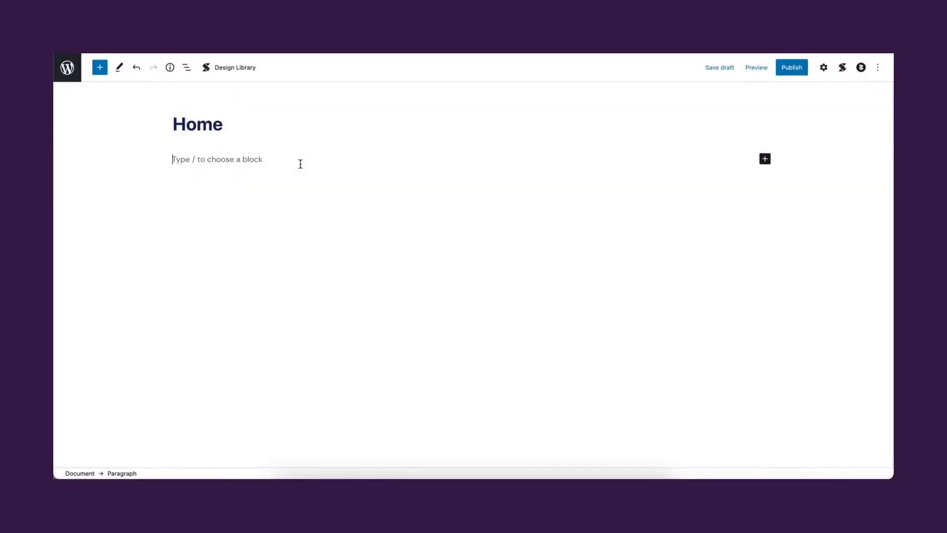
- Insert a Stackable Feature block on the Home page using the Default variation
text(/feature)
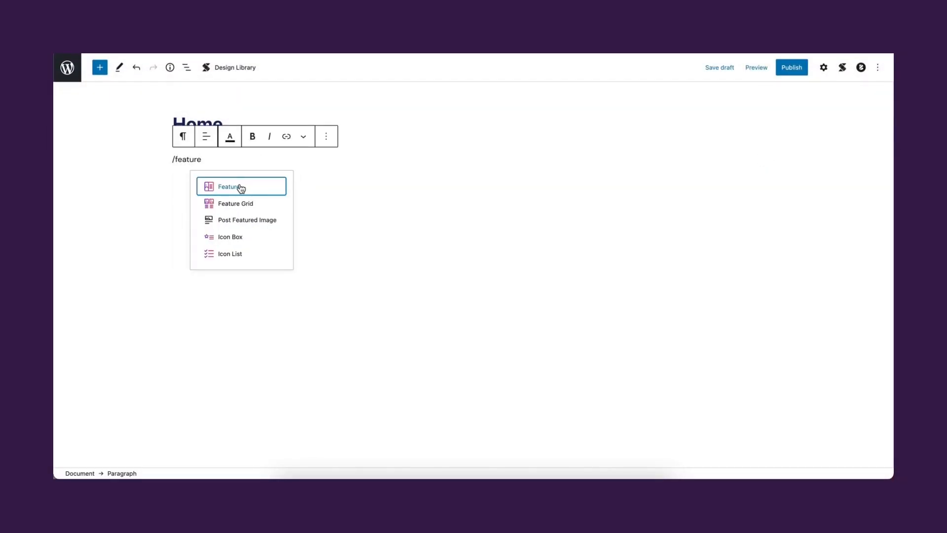
click(241, 187)
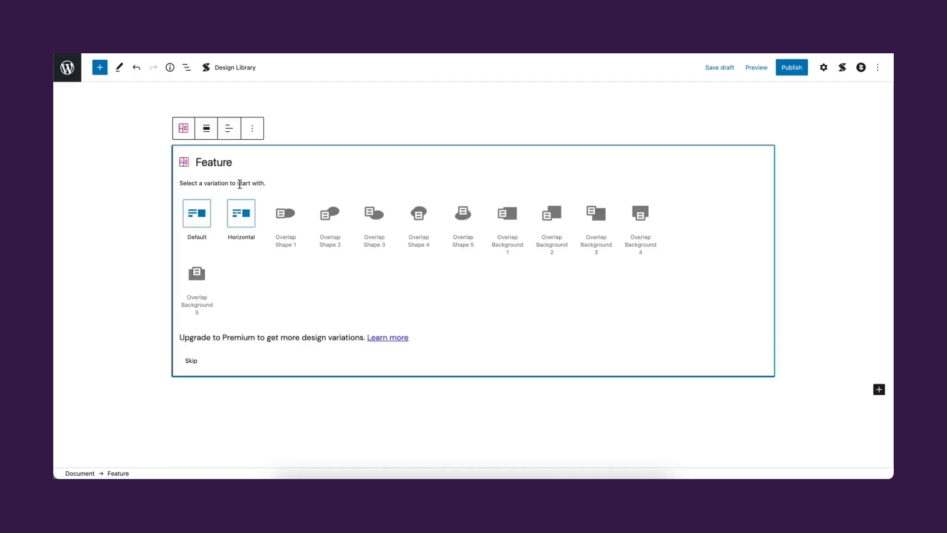
click(200, 220)
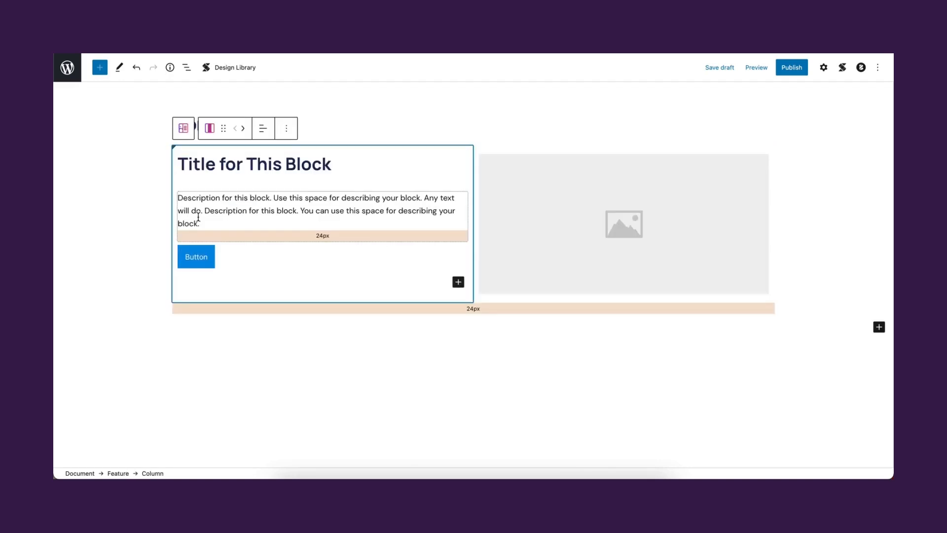
- Select the whole Feature block and set its alignment to full width
click(224, 307)
click(208, 131)
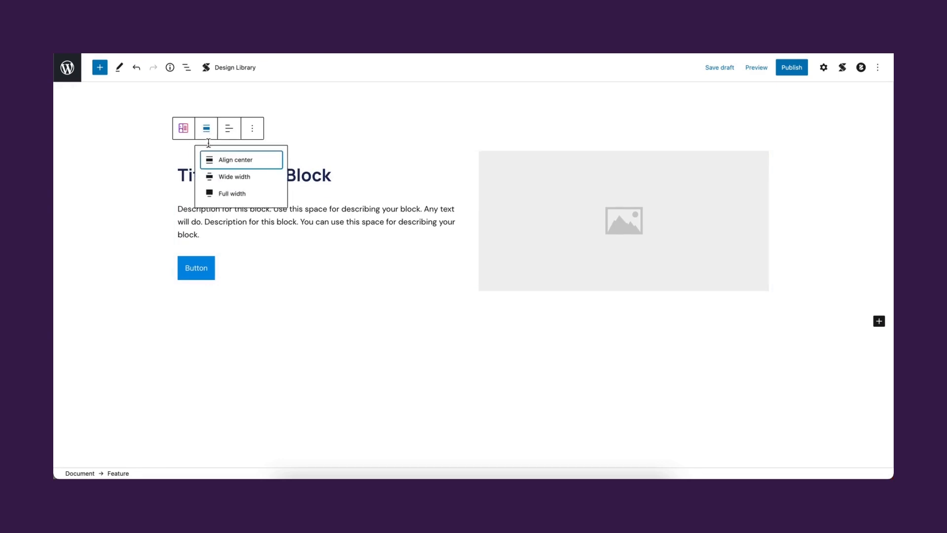
click(221, 196)
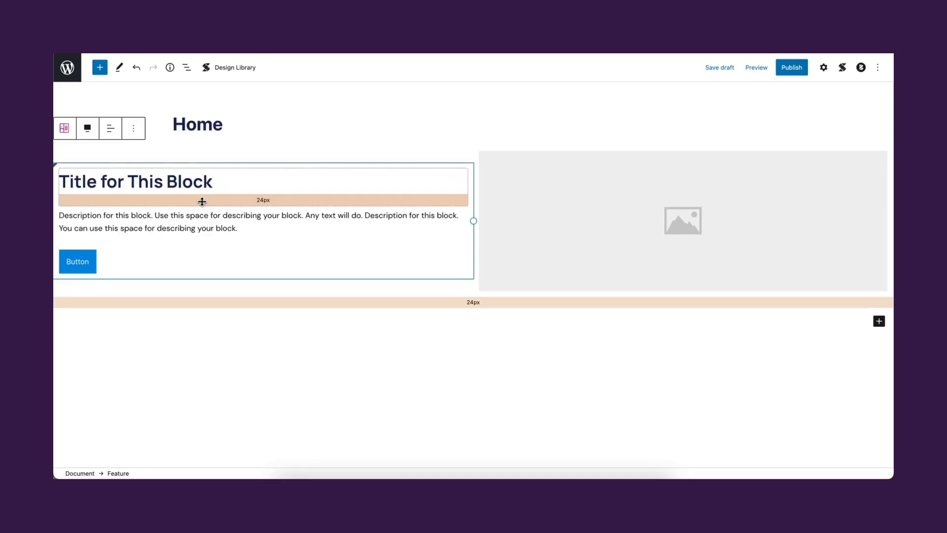
- Replace the Feature block's title with "The Best Financial Management Solution For You"
click(203, 201)
drag(217, 163, 64, 167)
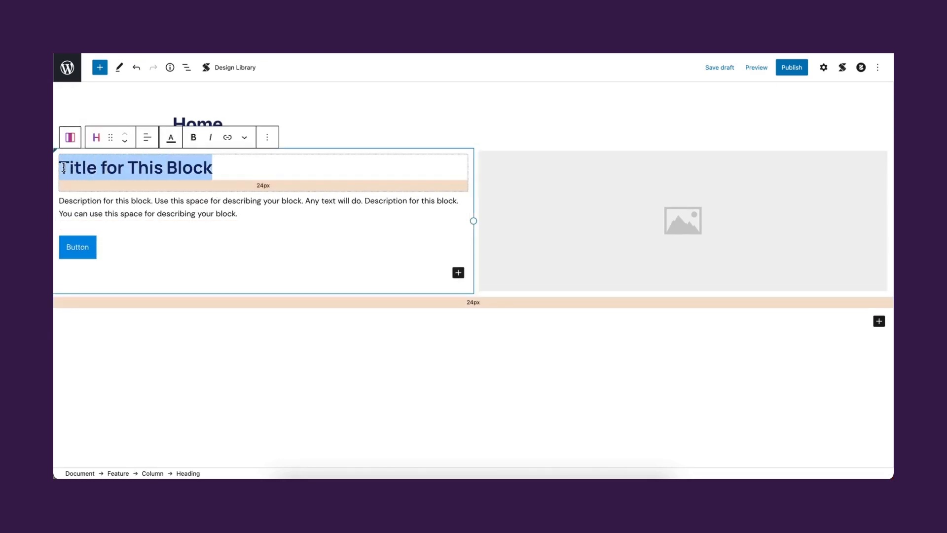
text(The Best Financial Management Solution  For You)
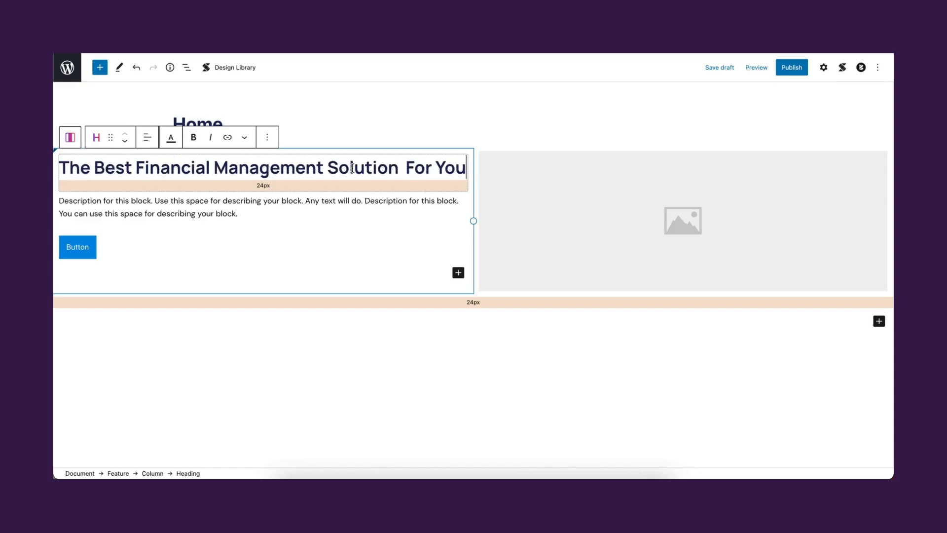
- Color the word "Solution" in the Feature heading with the first blue of the global palette
drag(328, 167, 399, 167)
click(171, 139)
click(118, 210)
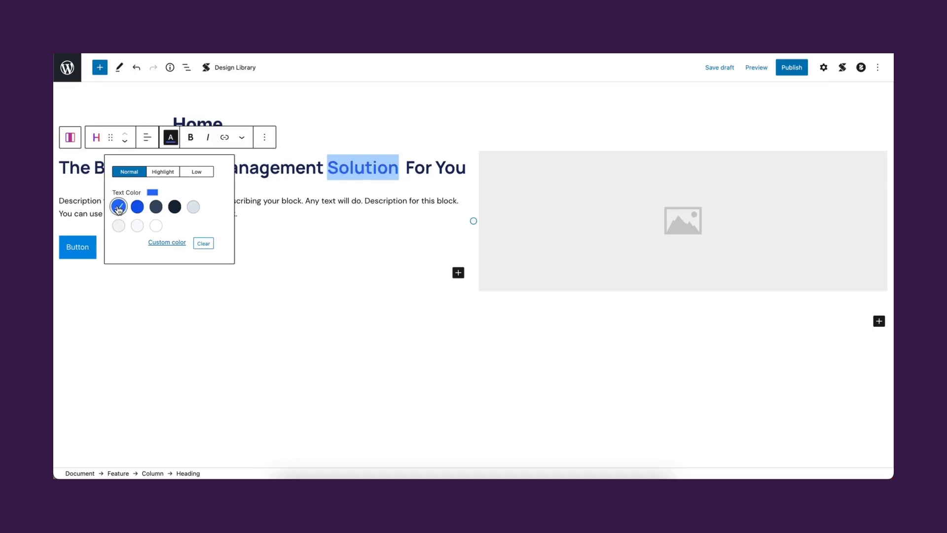
click(372, 338)
- Set the Feature heading's HTML tag to H1 and its font size to 64 px
click(825, 68)
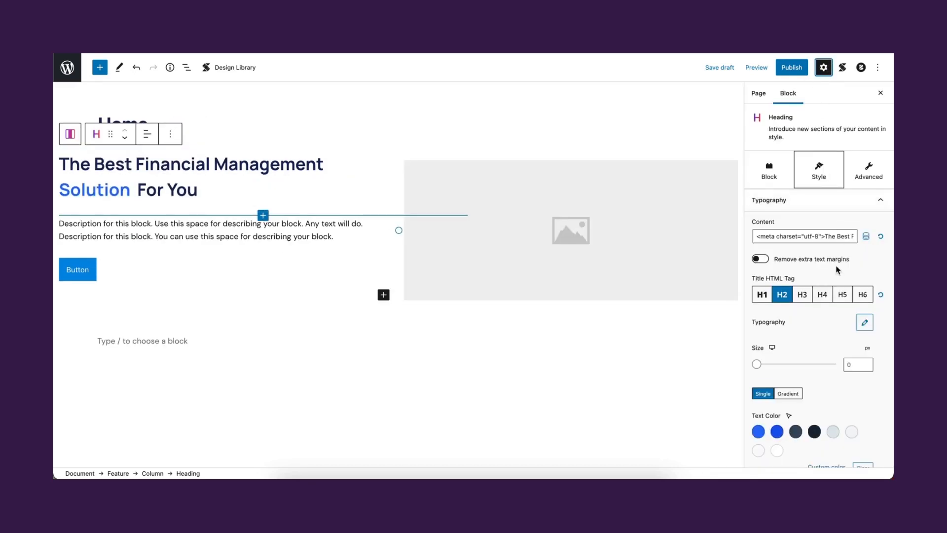
scroll(809, 247, down, 1)
click(762, 270)
scroll(809, 313, down, 2)
click(858, 297)
text(64)
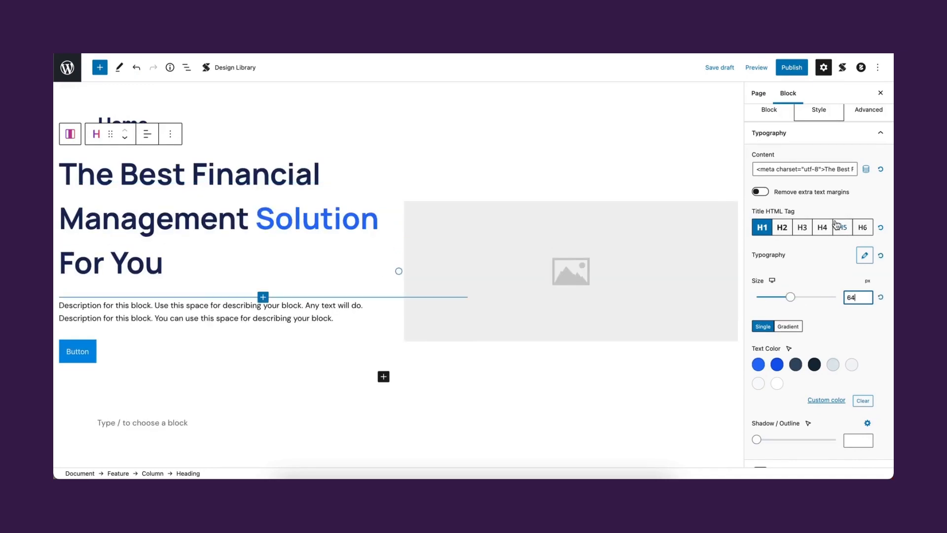
- Set the Feature heading's line height to 1.1 em
click(864, 268)
scroll(834, 227, down, 2)
click(835, 188)
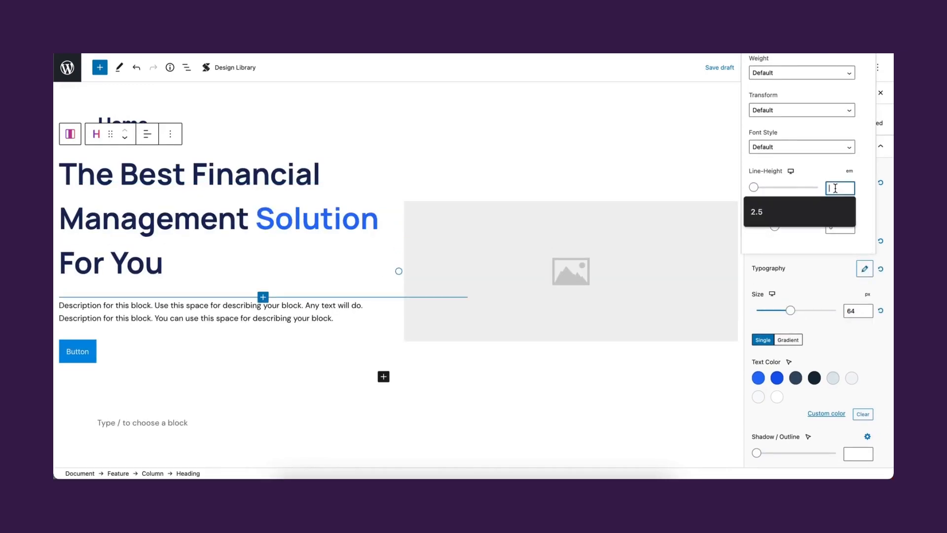
text(1.1)
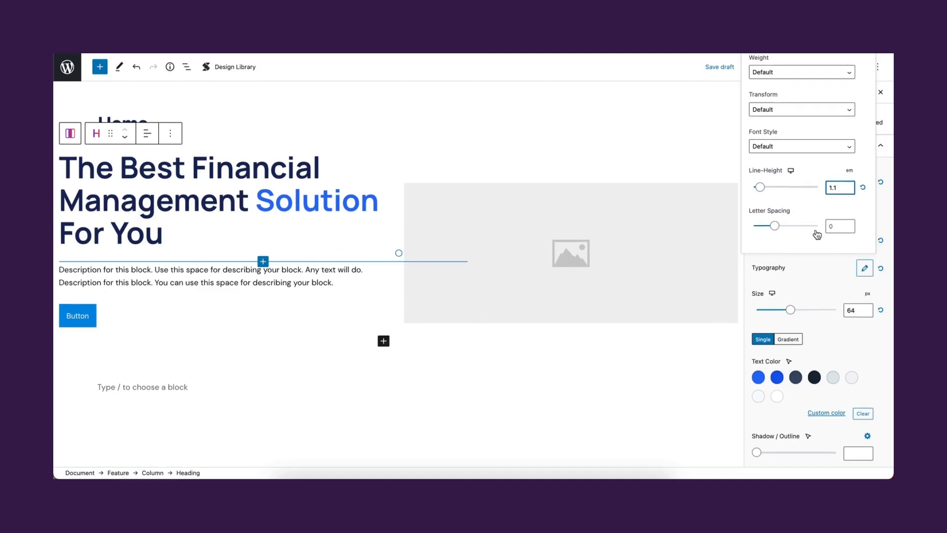
click(563, 390)
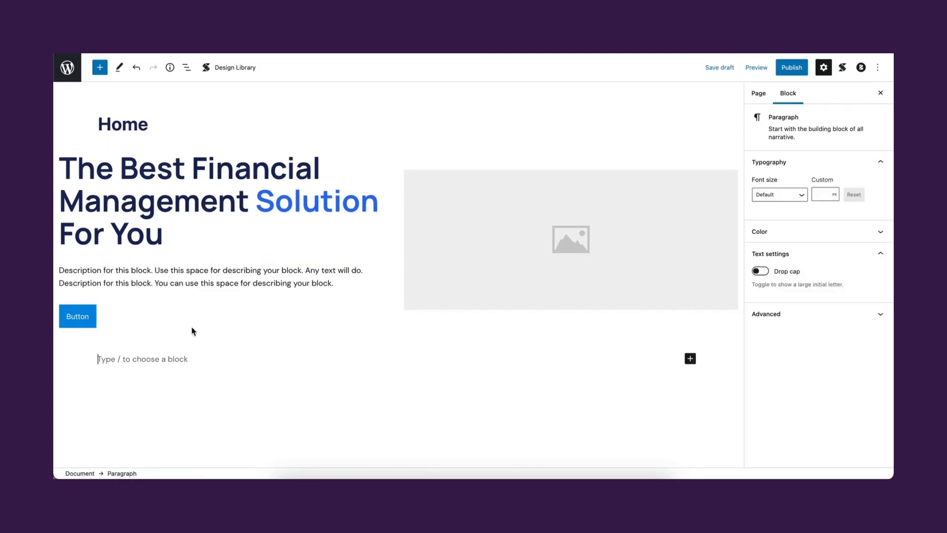
- Give the Feature block's button the second palette blue as its color and a dark palette color for its hover state
click(78, 317)
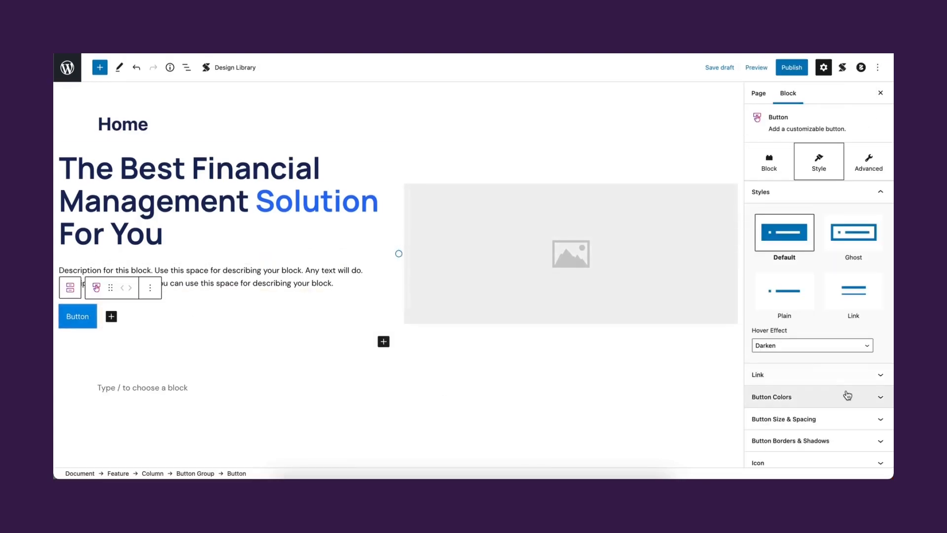
click(845, 397)
click(777, 301)
click(814, 286)
click(815, 298)
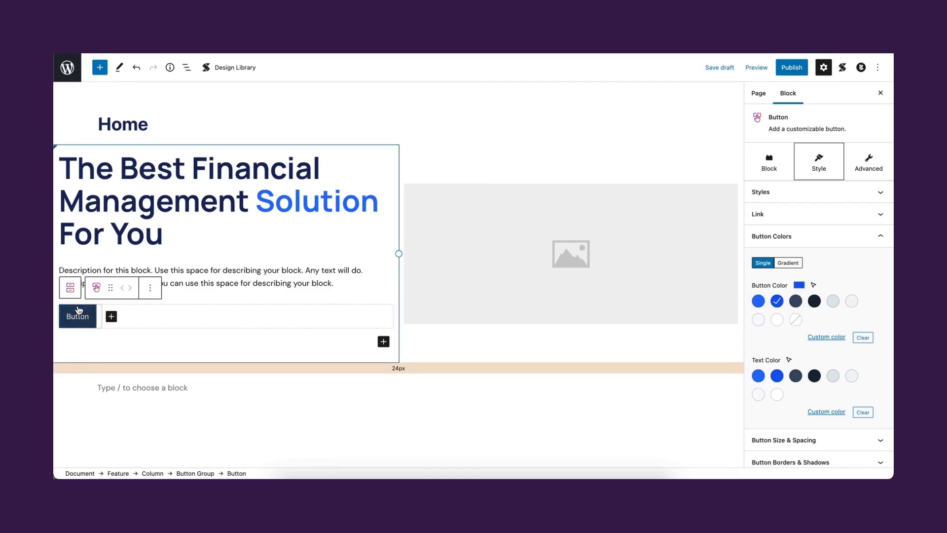
- Set the button's hover effect to Lift
click(868, 197)
click(788, 348)
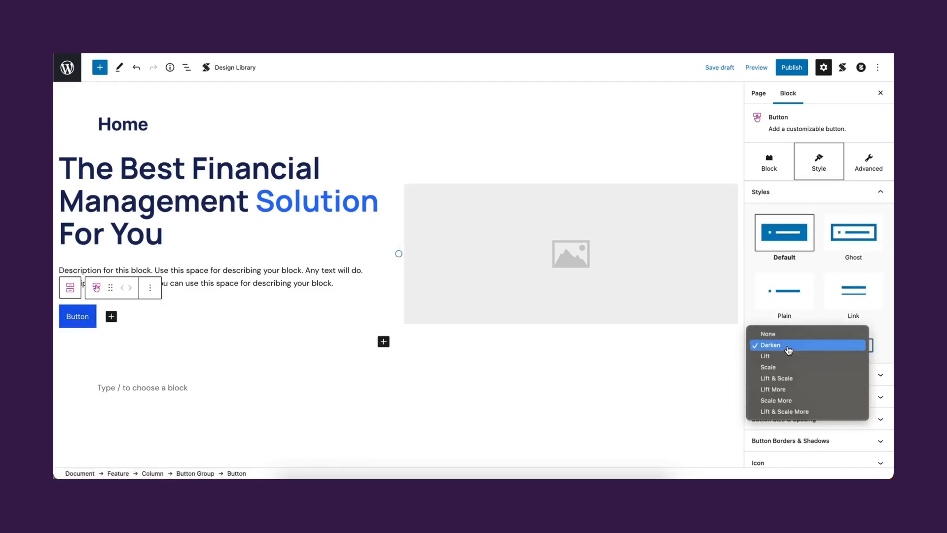
click(780, 360)
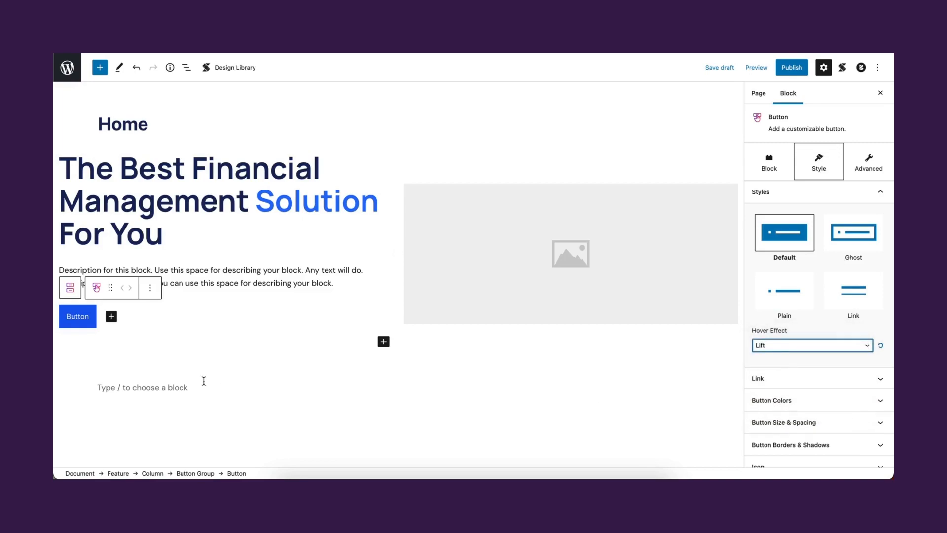
- Change the button's label to "Buy Now"
double_click(79, 315)
text(Buy Now)
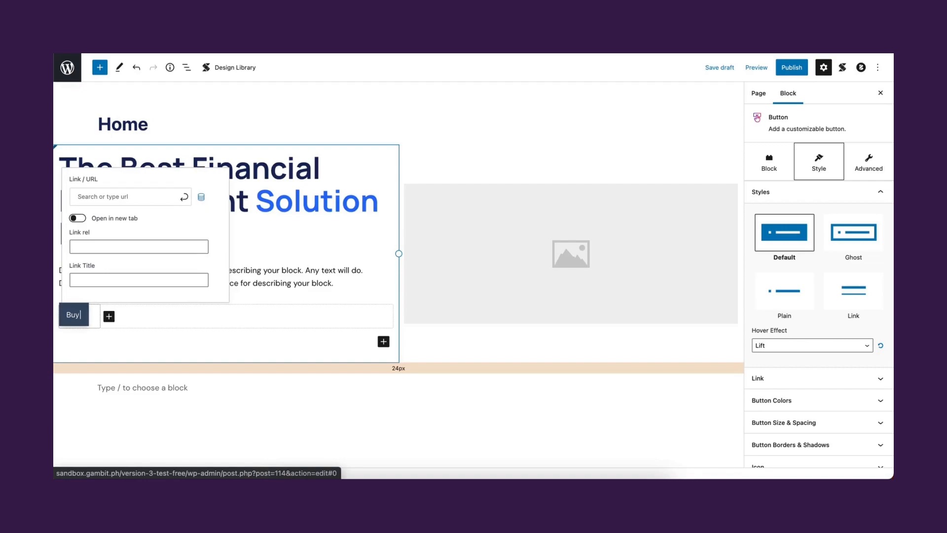
click(269, 388)
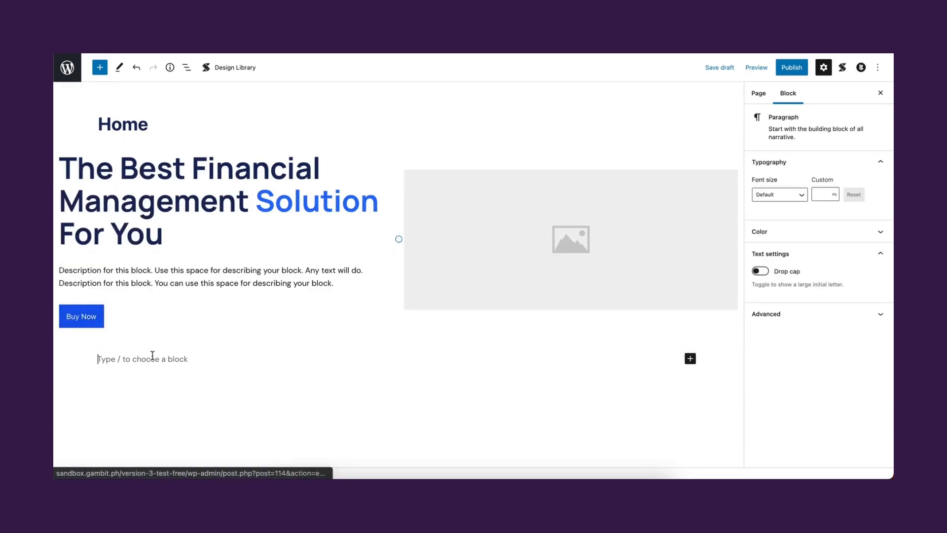
- Fill the Feature block's image placeholder with the media library photo of coworkers beside a computer screen
click(502, 259)
click(499, 254)
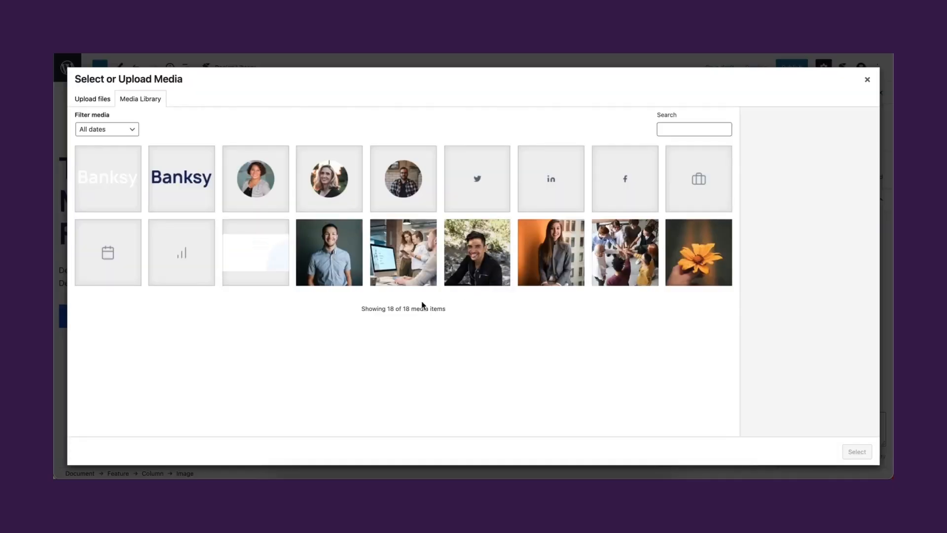
click(403, 252)
click(857, 451)
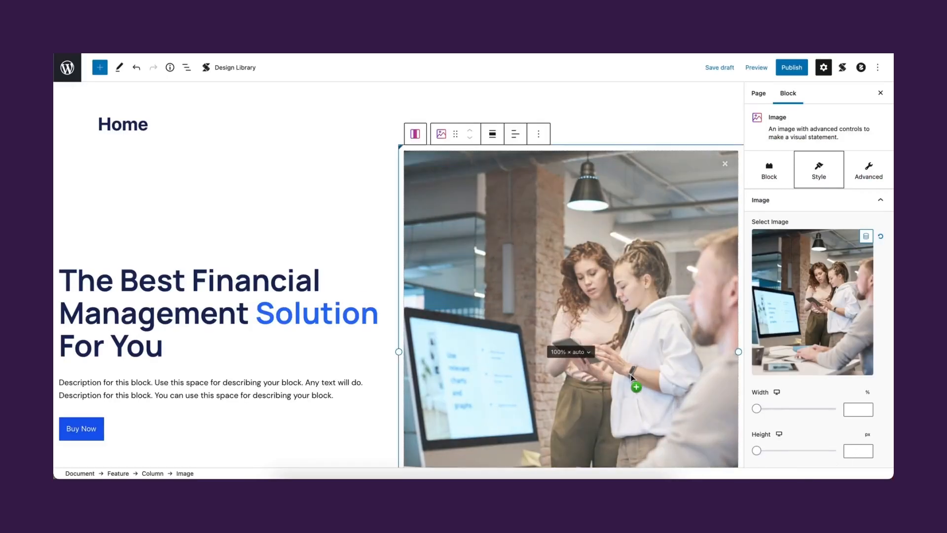
- Resize the Feature block's image to 77% width and 715 px height
scroll(630, 374, down, 2)
click(881, 93)
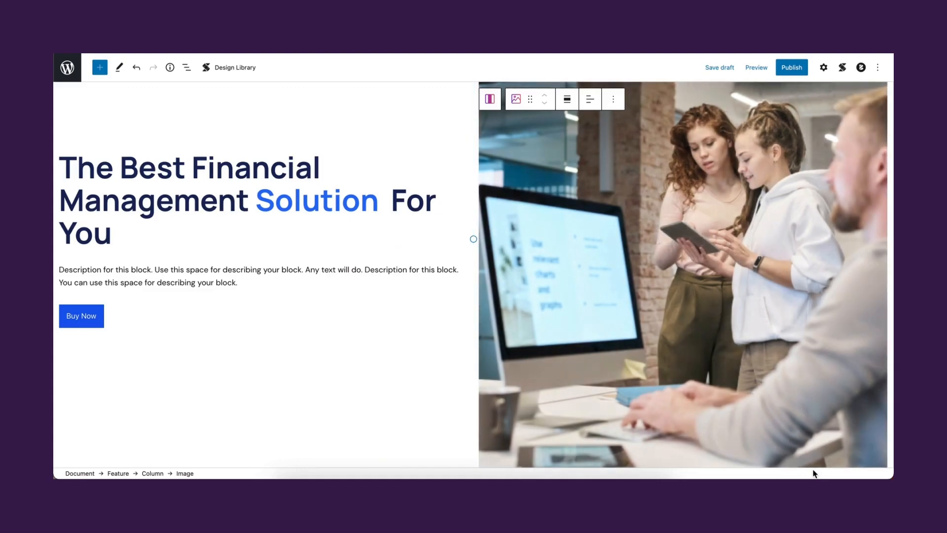
scroll(814, 474, down, 1)
drag(676, 393, 683, 412)
drag(888, 167, 883, 166)
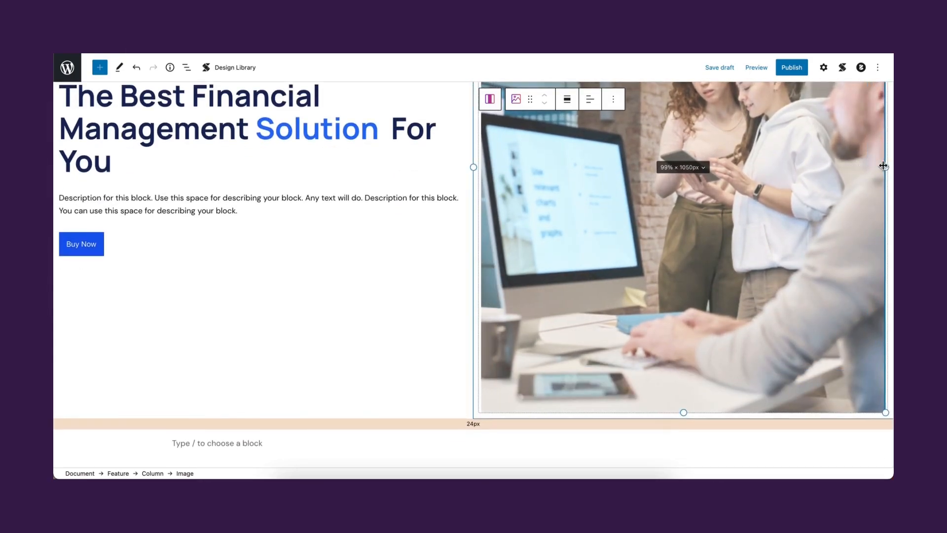
click(681, 167)
text(77)
key(Tab)
text(715)
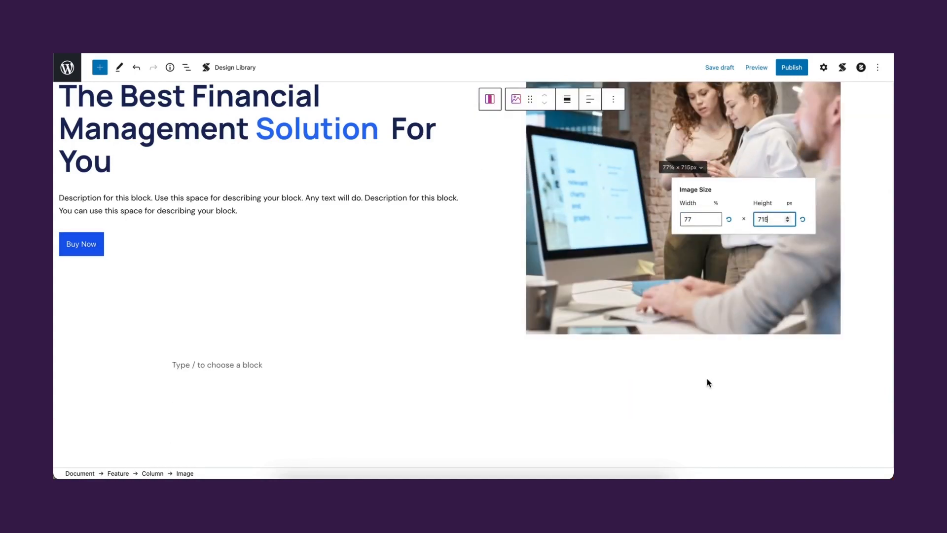
click(707, 379)
- Narrow the Feature block's text column slightly in favor of the image column
scroll(513, 336, up, 3)
scroll(497, 306, down, 1)
drag(472, 246, 438, 245)
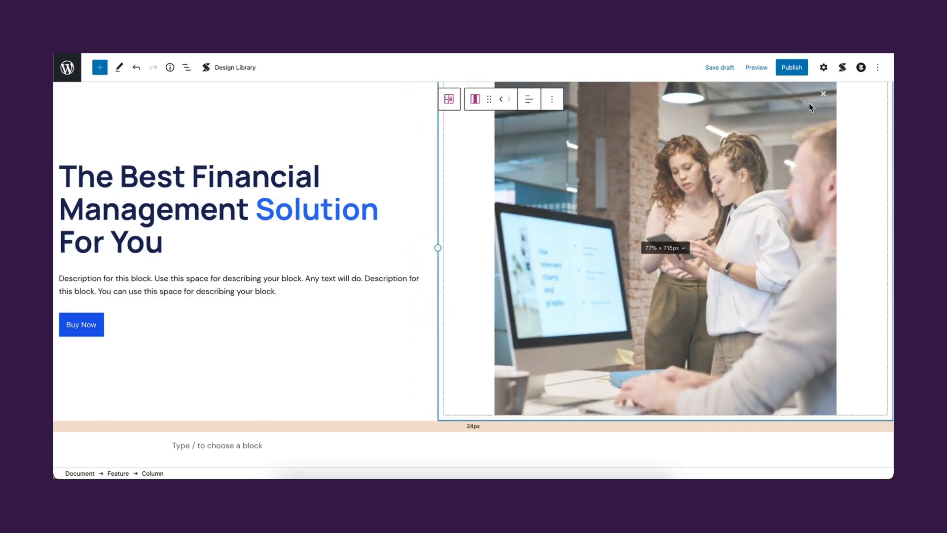
- Enable the Feature block's background and use BG.jpg from the media library as its background image
click(824, 68)
click(427, 426)
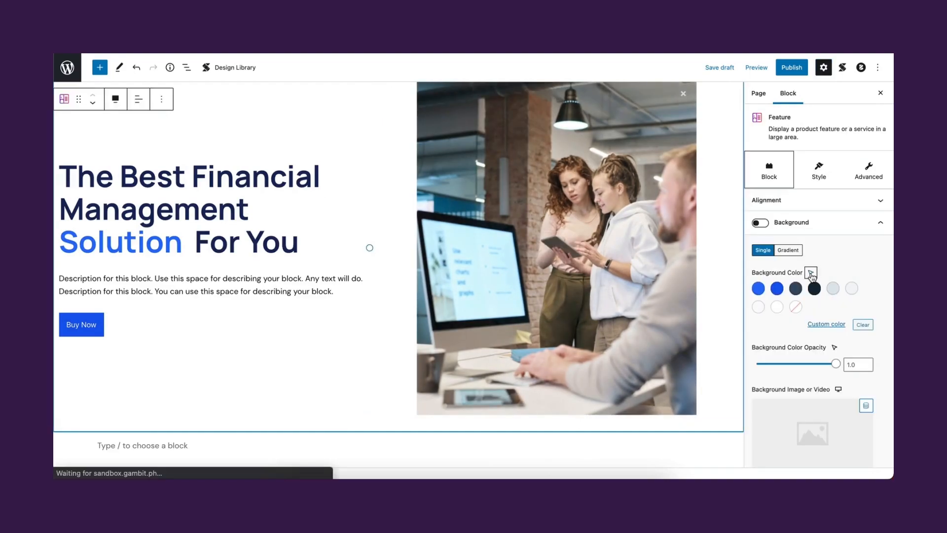
click(761, 223)
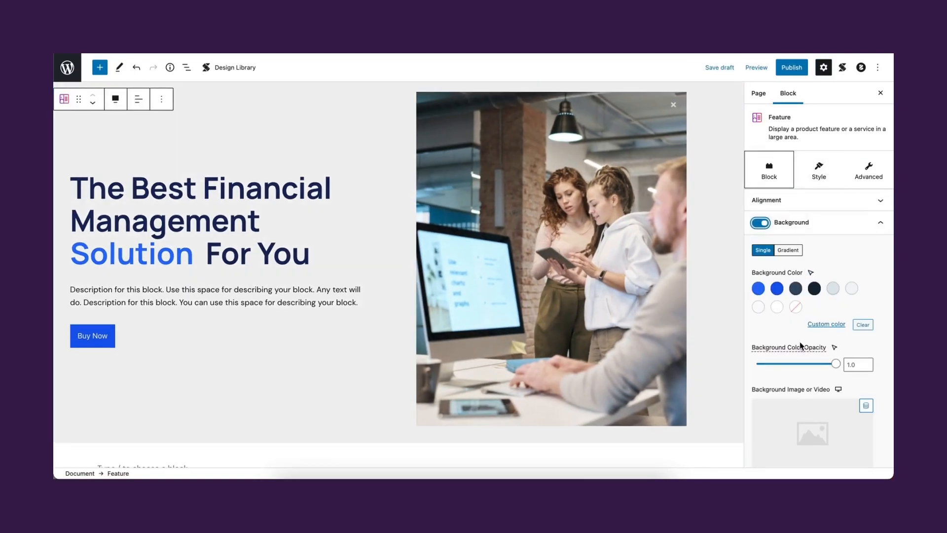
scroll(801, 351, down, 2)
click(810, 390)
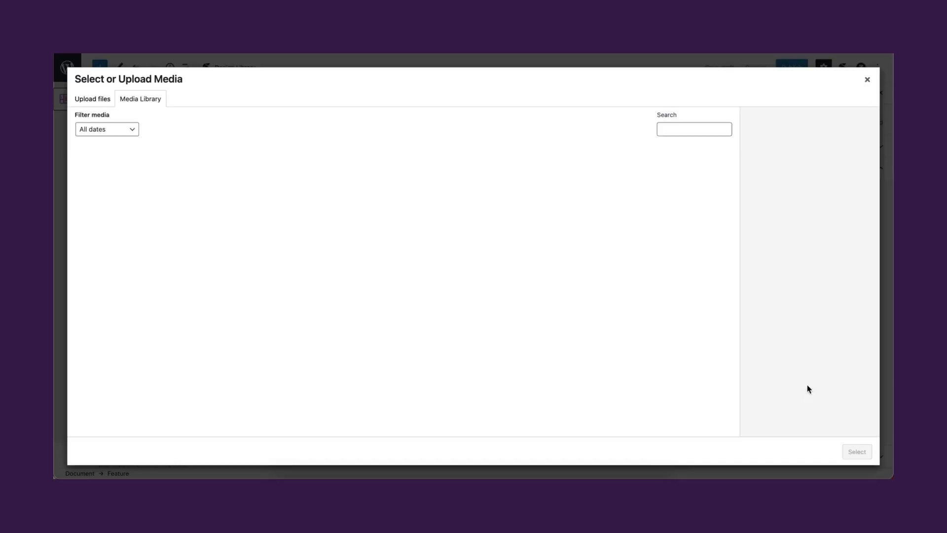
click(279, 277)
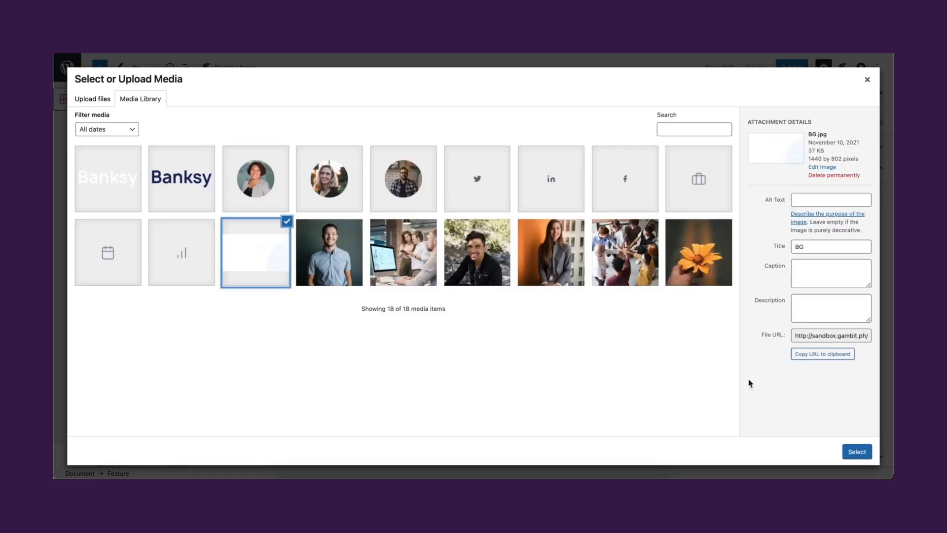
click(857, 451)
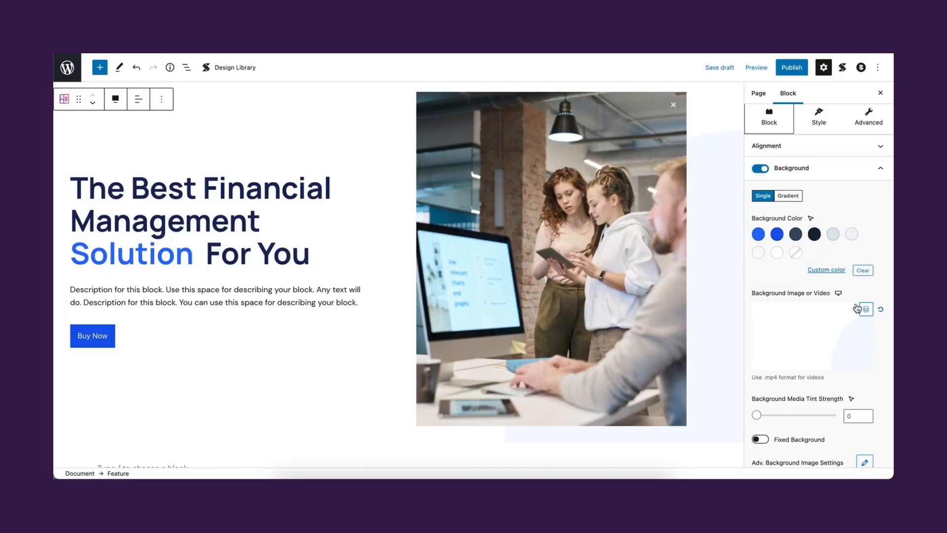
- Set the Feature block's content width to wide
click(819, 118)
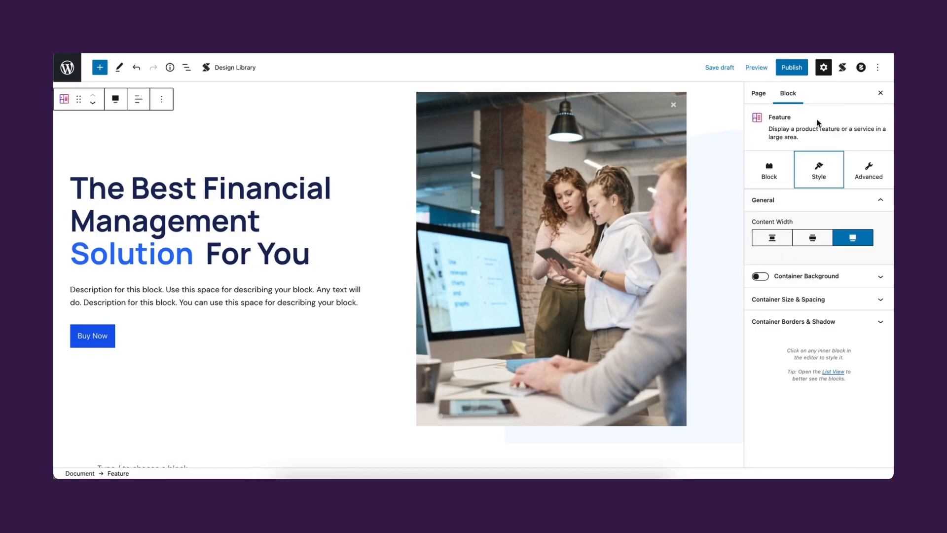
click(812, 240)
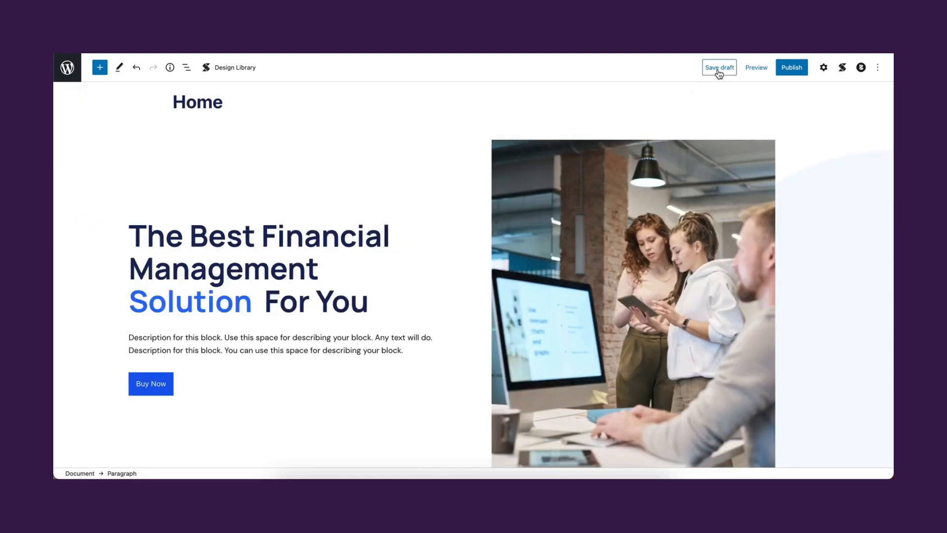
- Save the Home page draft and preview the page
click(720, 68)
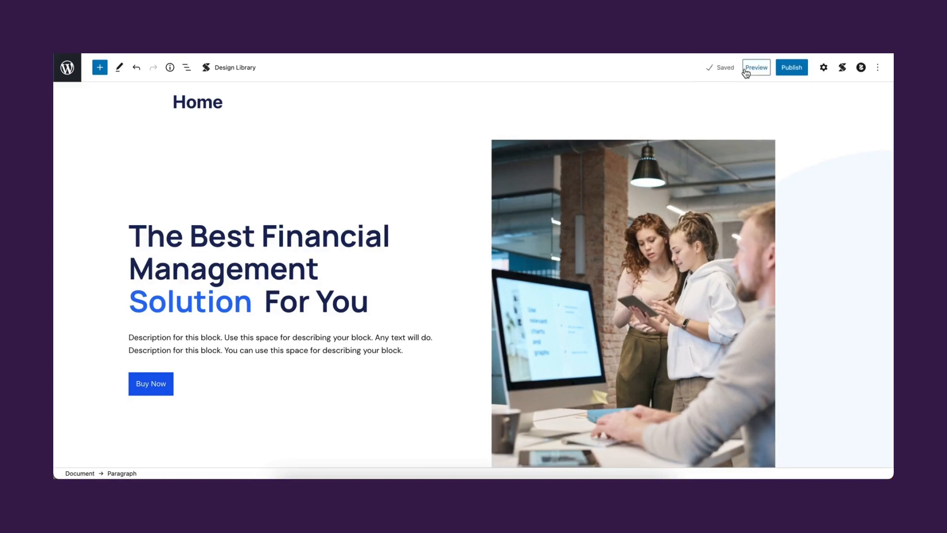
click(746, 70)
click(707, 156)
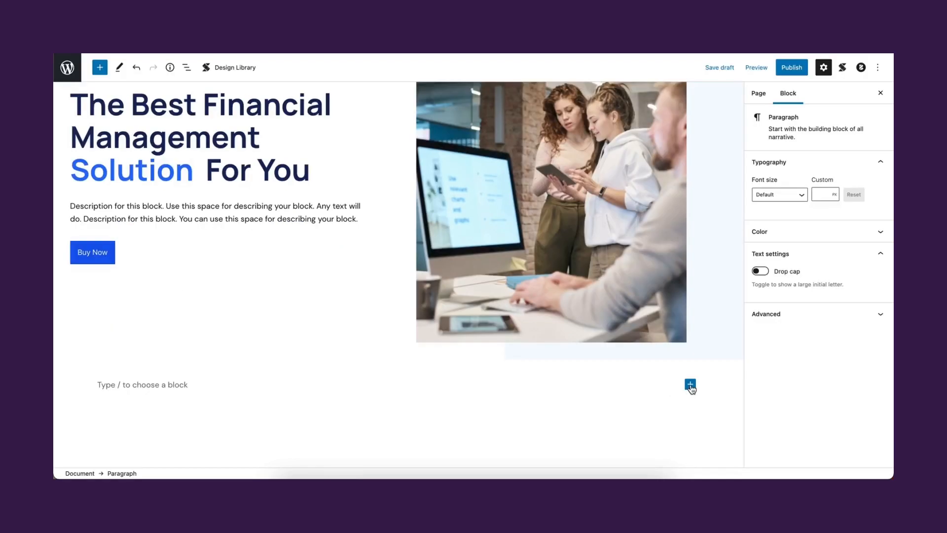
- Insert a Stackable Heading block below the Feature block and transform it into a Columns / Container block
click(690, 385)
click(709, 326)
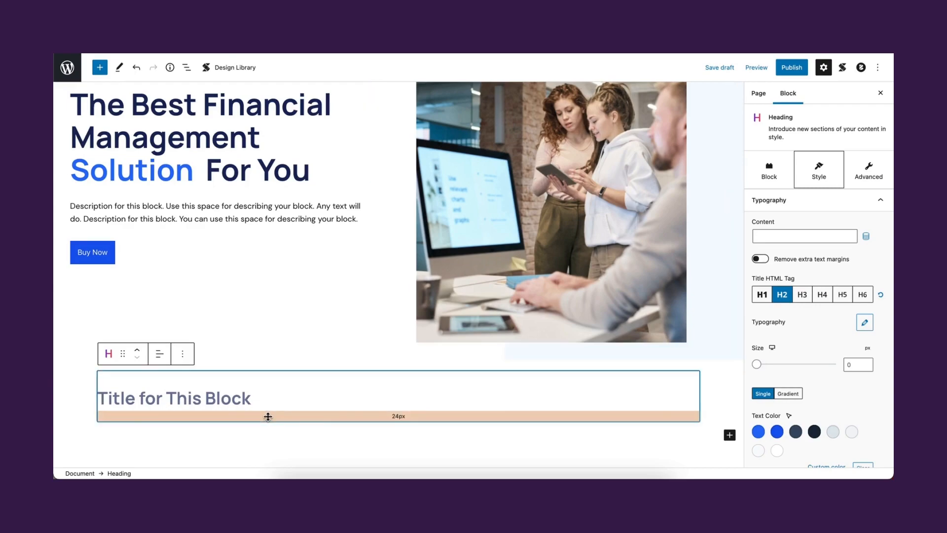
click(108, 355)
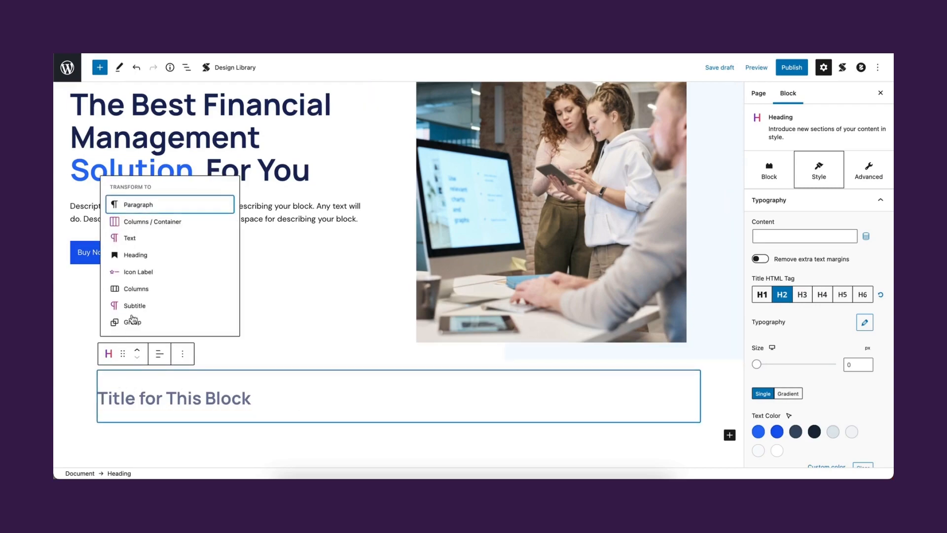
click(164, 223)
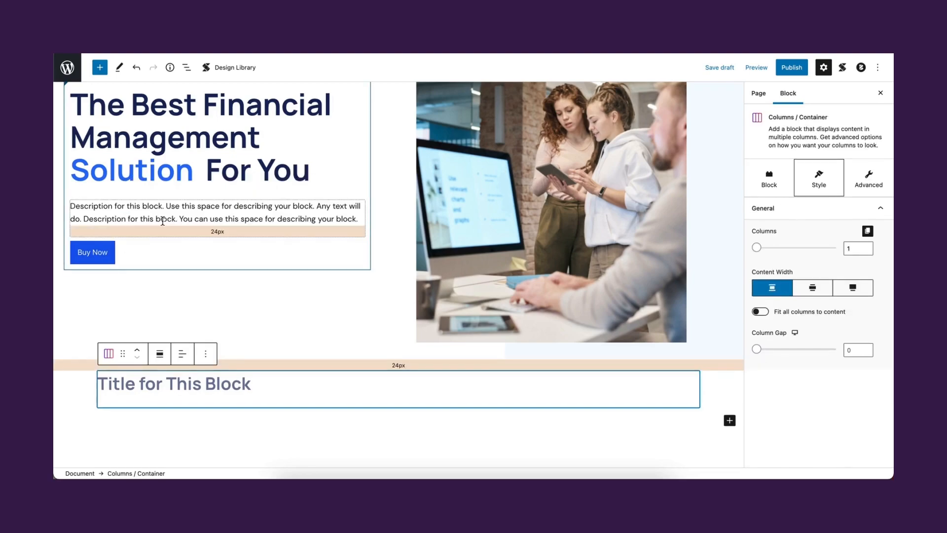
- Set the new Columns / Container block's alignment to wide width
click(161, 355)
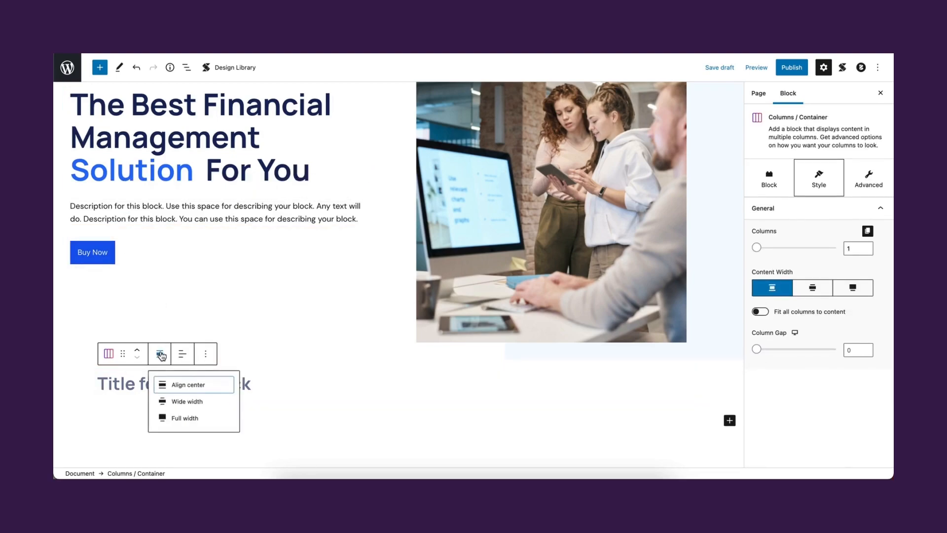
click(164, 403)
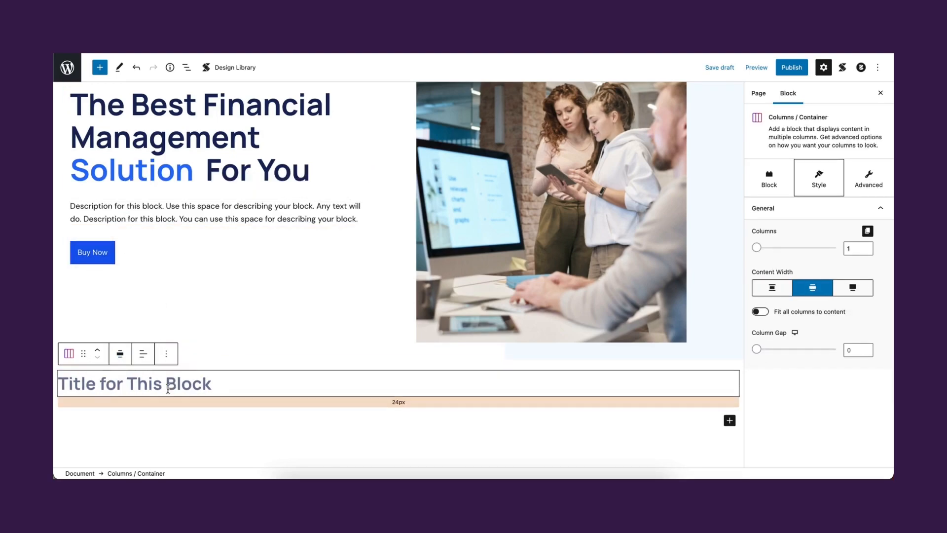
- Enter the heading text "Powerful Features" and "At Your Fingertips" on two lines
click(141, 382)
text(Power)
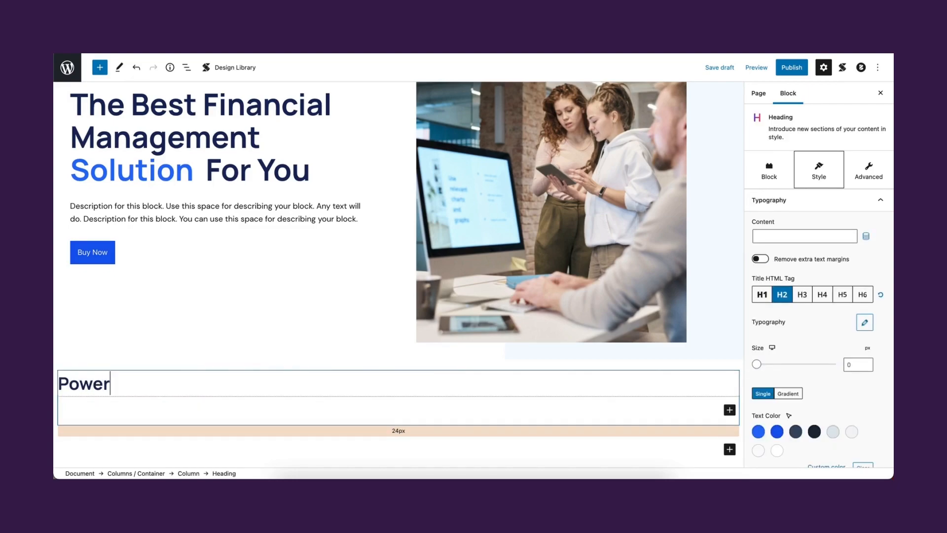
text(ful Features)
key(shift+Return)
text(At )
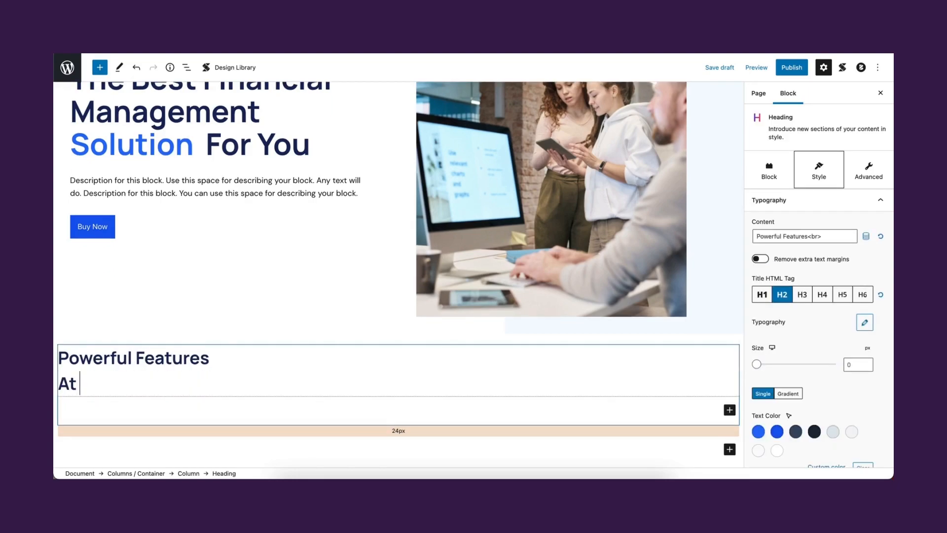
text(Your Fingertips)
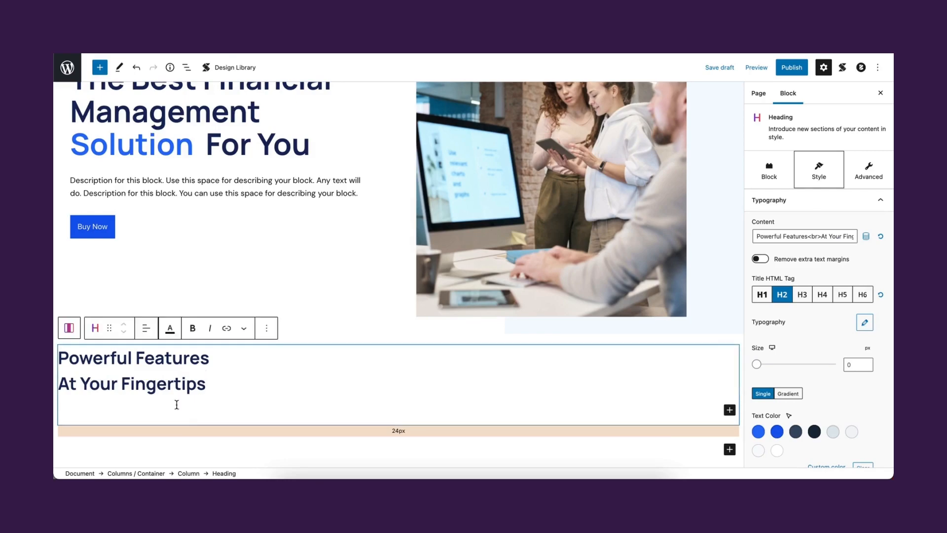
- Set the column spacing of the Column that holds the "Powerful Features" heading to 12
click(187, 69)
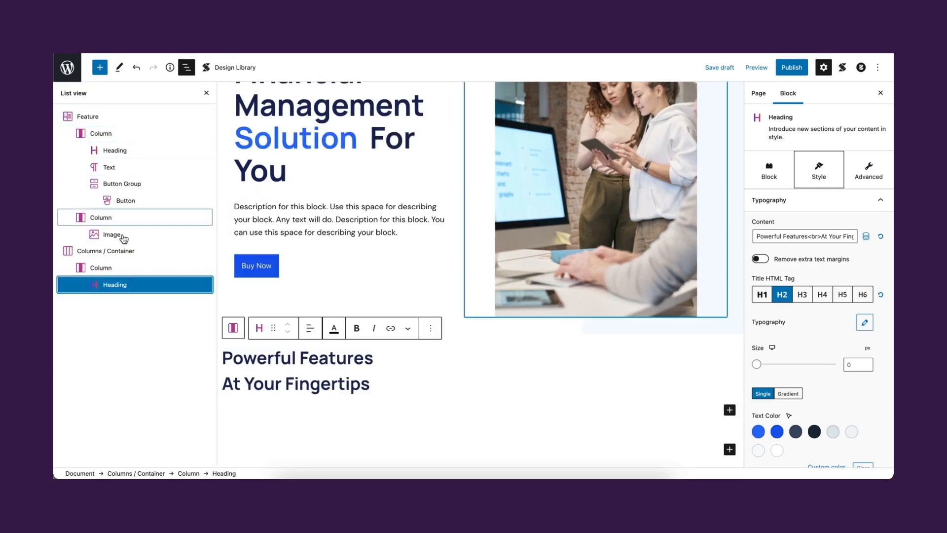
click(183, 271)
click(859, 251)
key(BackSpace)
text(12)
click(881, 95)
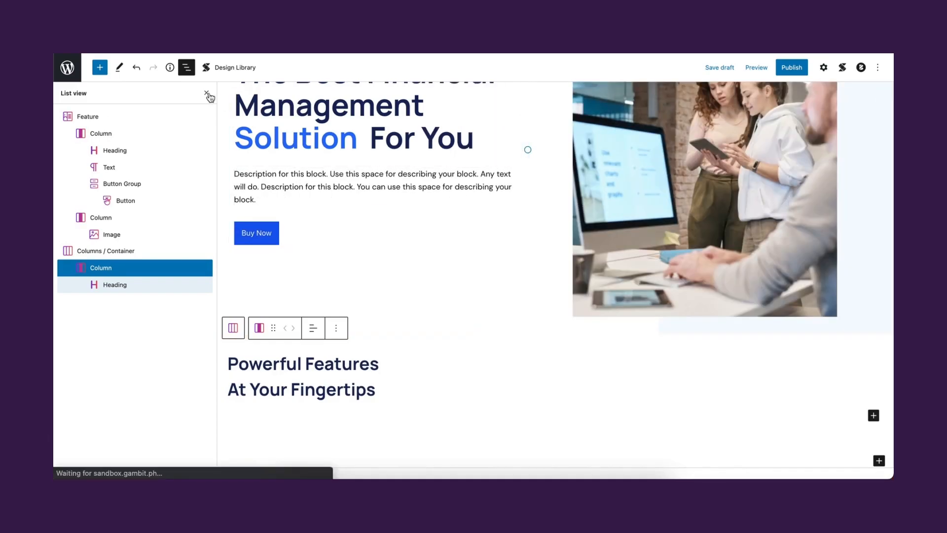
click(207, 94)
- Insert a Feature Grid block with the Default variation below the "Powerful Features" heading
scroll(262, 426, down, 1)
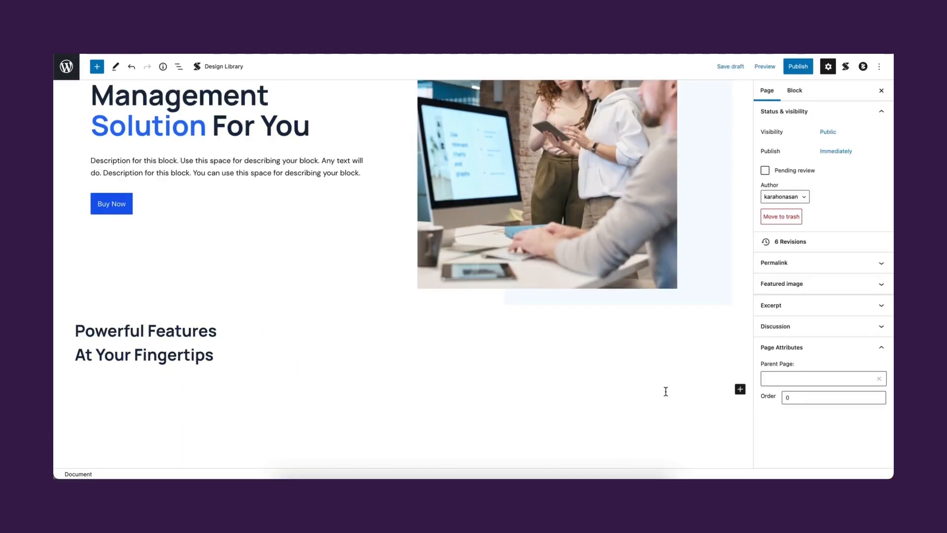
click(741, 390)
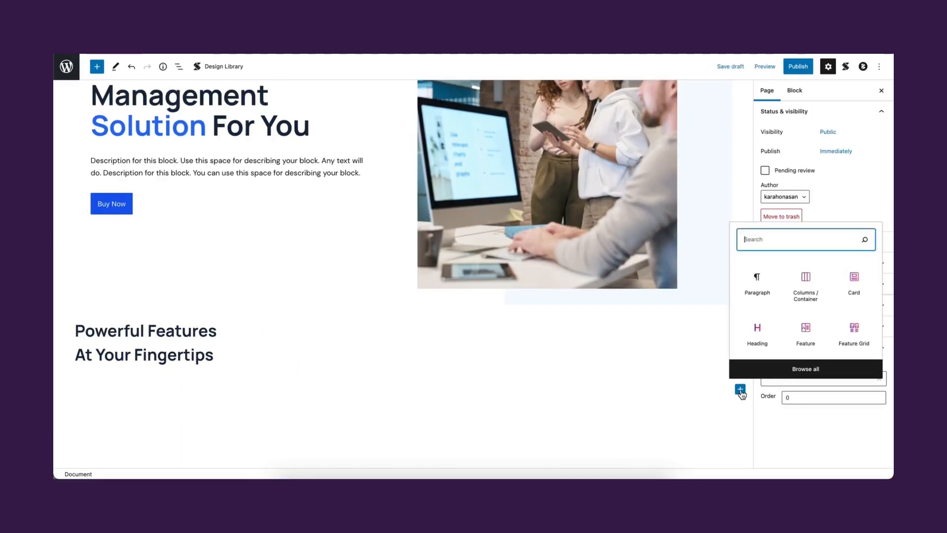
click(854, 335)
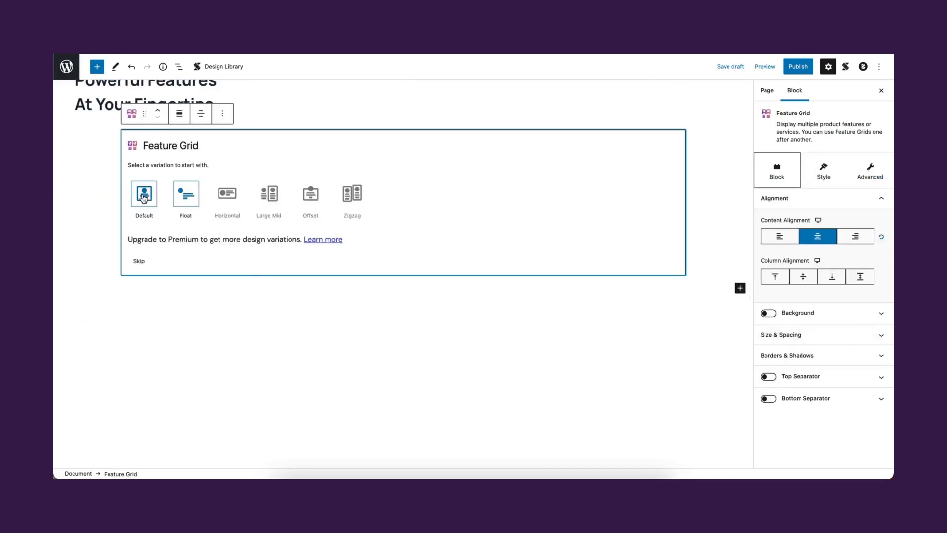
click(144, 197)
scroll(260, 274, up, 2)
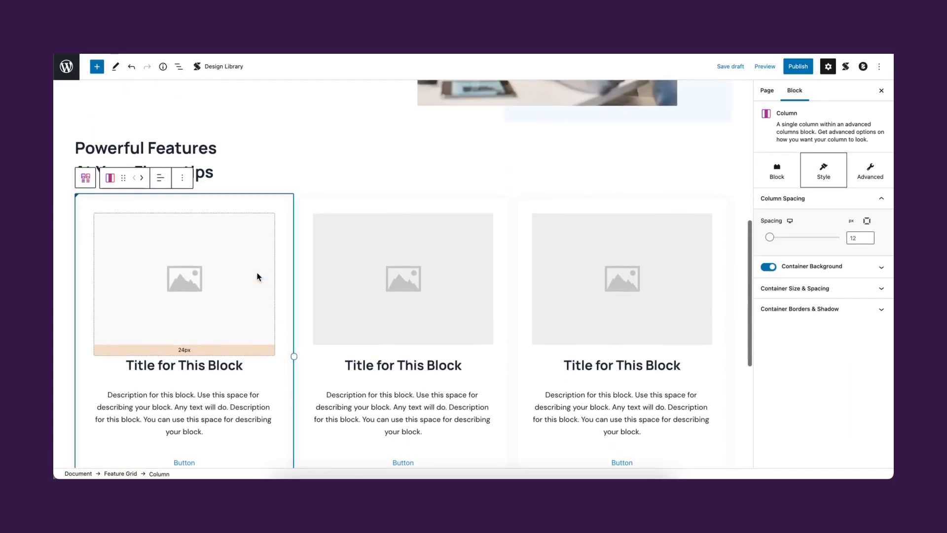
click(333, 193)
scroll(321, 247, down, 2)
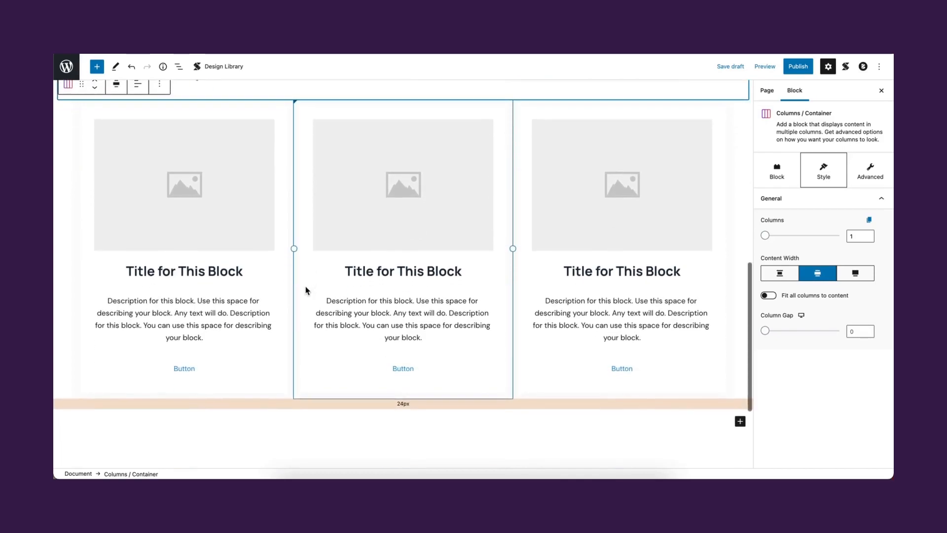
- Turn off the container background of the Feature Grid's third column and set its spacing to 55 px
click(278, 377)
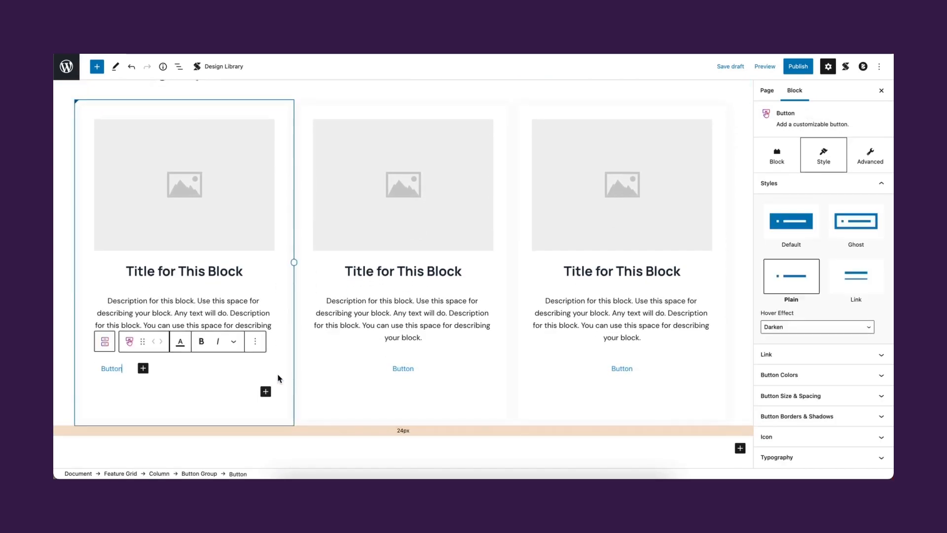
click(721, 367)
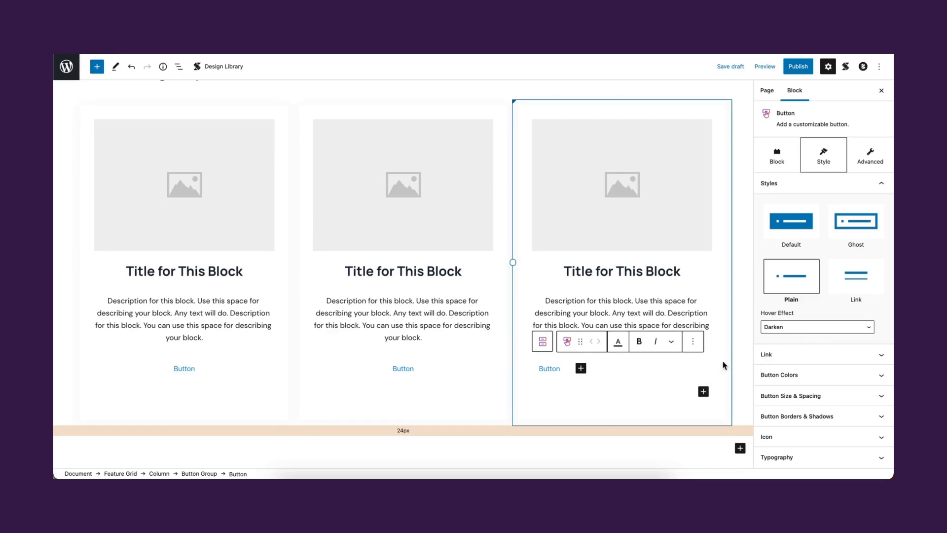
click(726, 354)
click(774, 271)
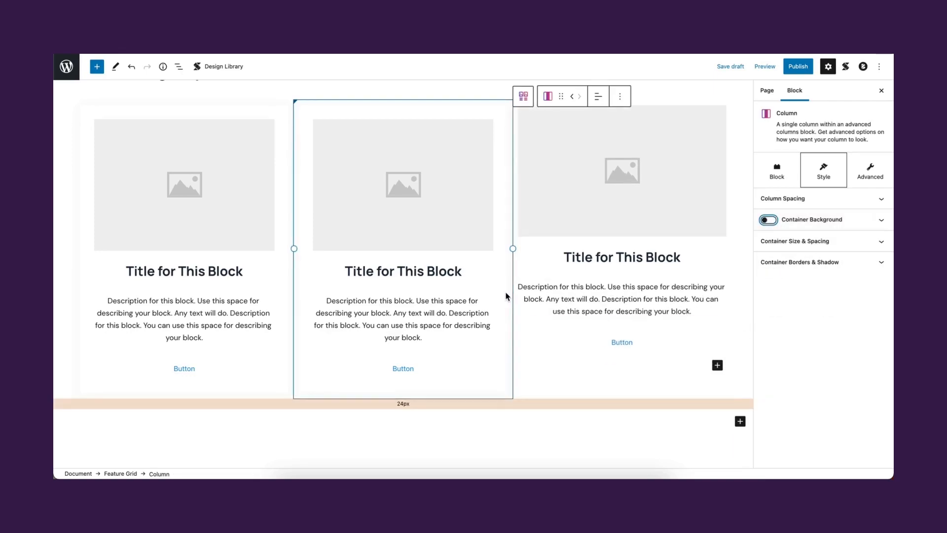
click(853, 239)
text(12)
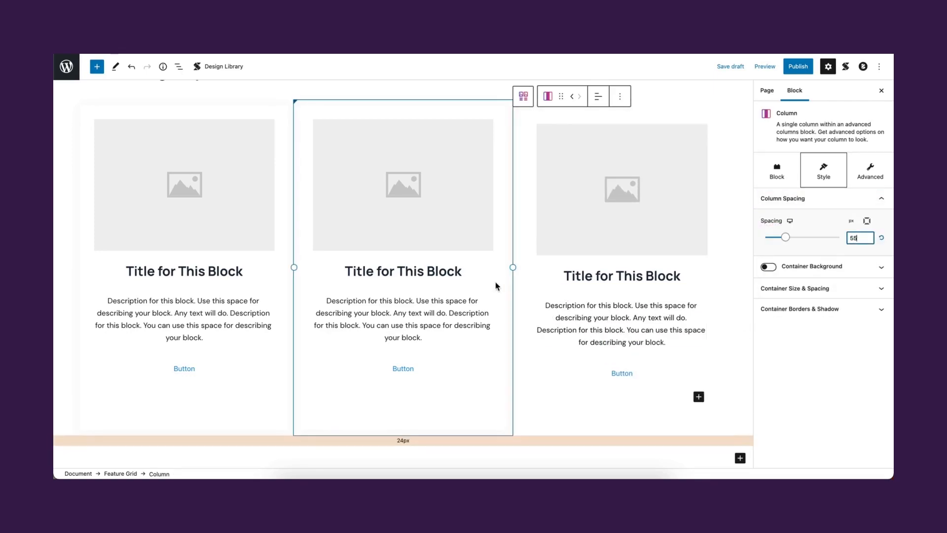
- Turn off the container background of the Feature Grid's middle column and set its spacing to 55 px
click(769, 267)
click(770, 269)
click(874, 203)
click(856, 238)
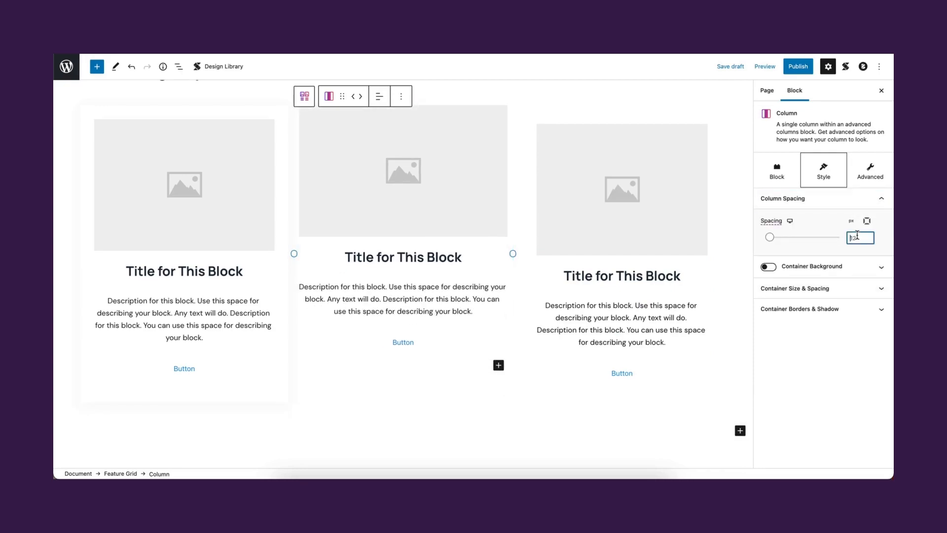
text(55)
- Turn off the container background of the Feature Grid's first column and set its spacing to 55 px
click(281, 296)
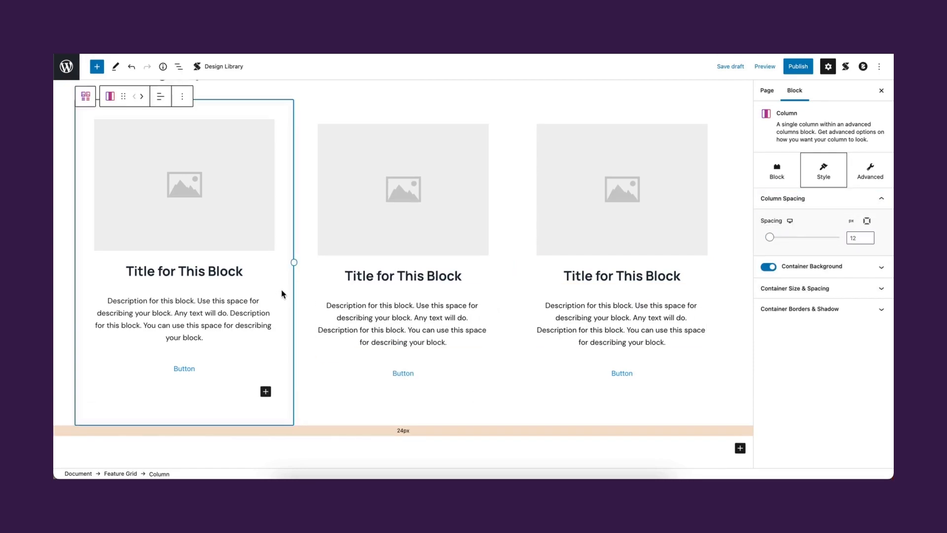
click(774, 268)
click(864, 203)
text(55)
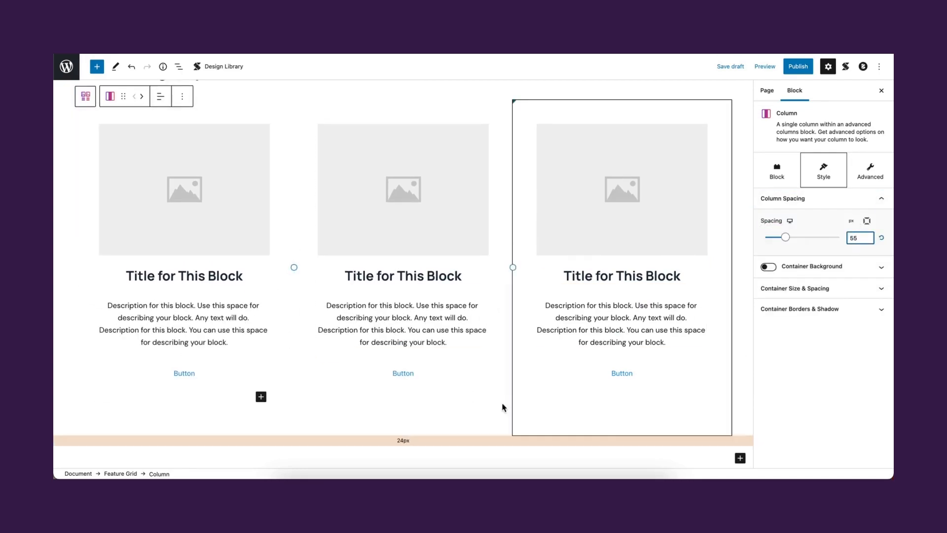
- Delete the button from each of the three Feature Grid columns and left-align the grid's content
click(237, 377)
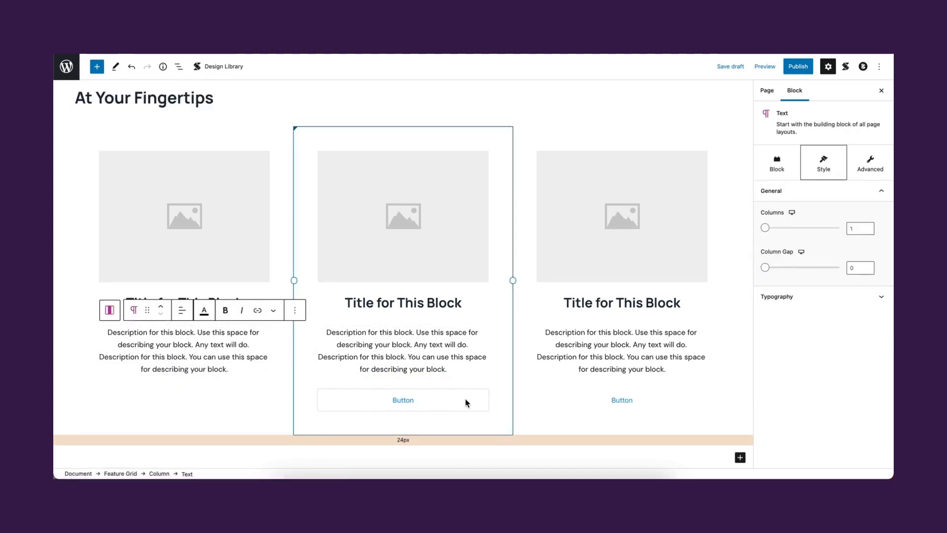
click(466, 401)
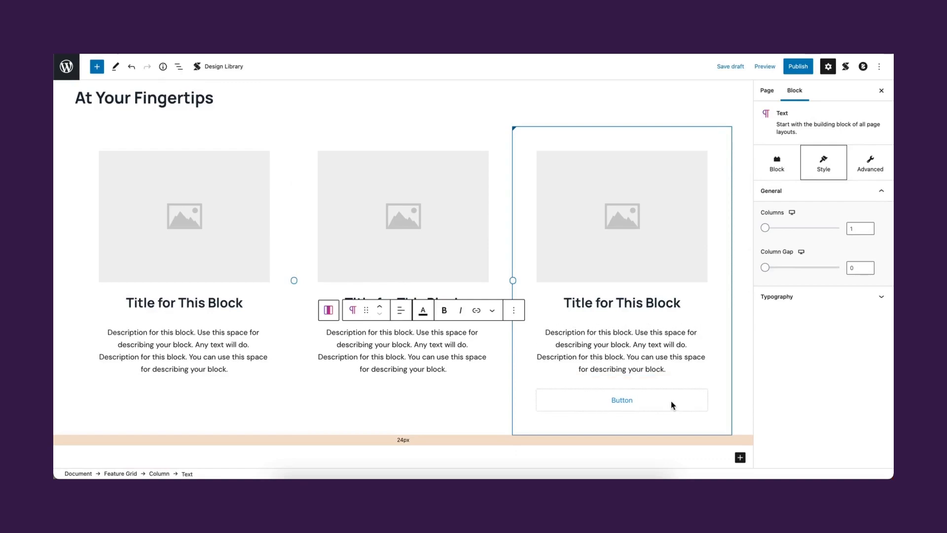
click(671, 401)
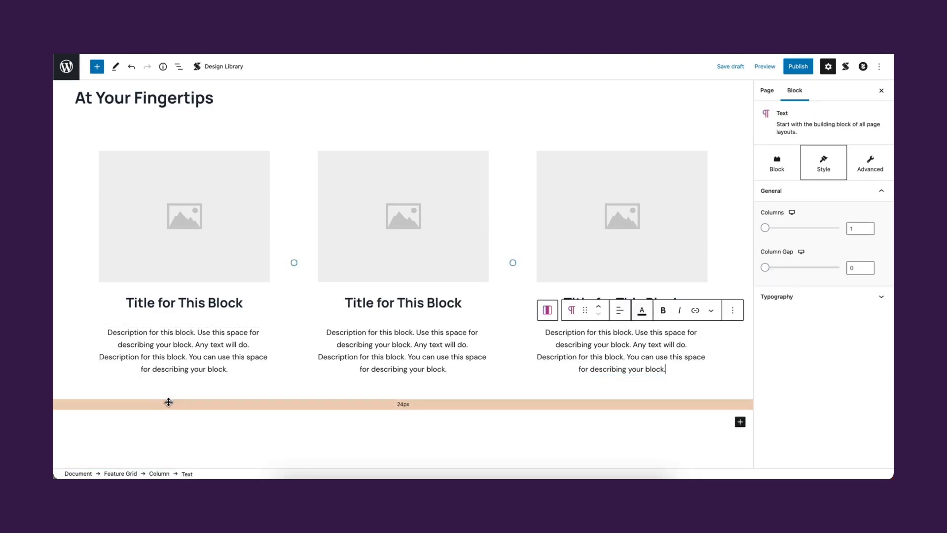
click(168, 402)
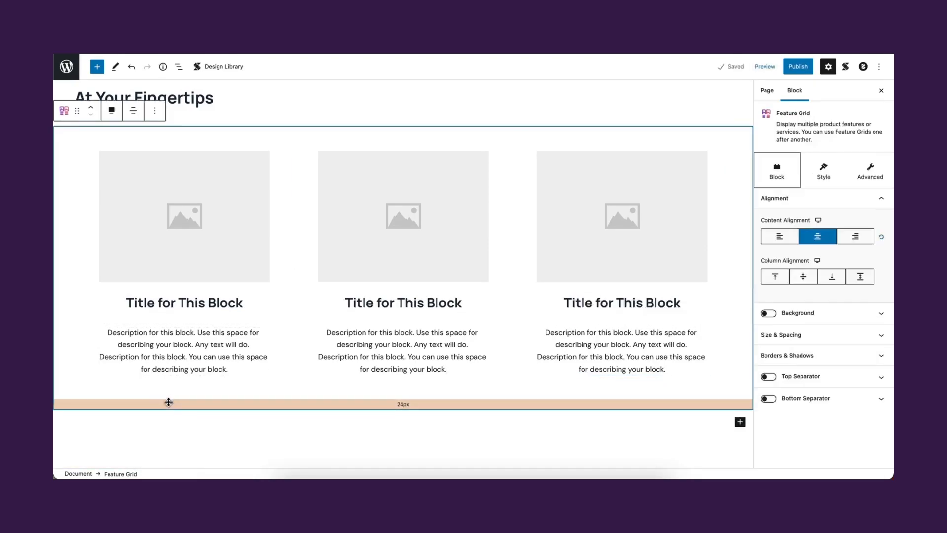
click(781, 239)
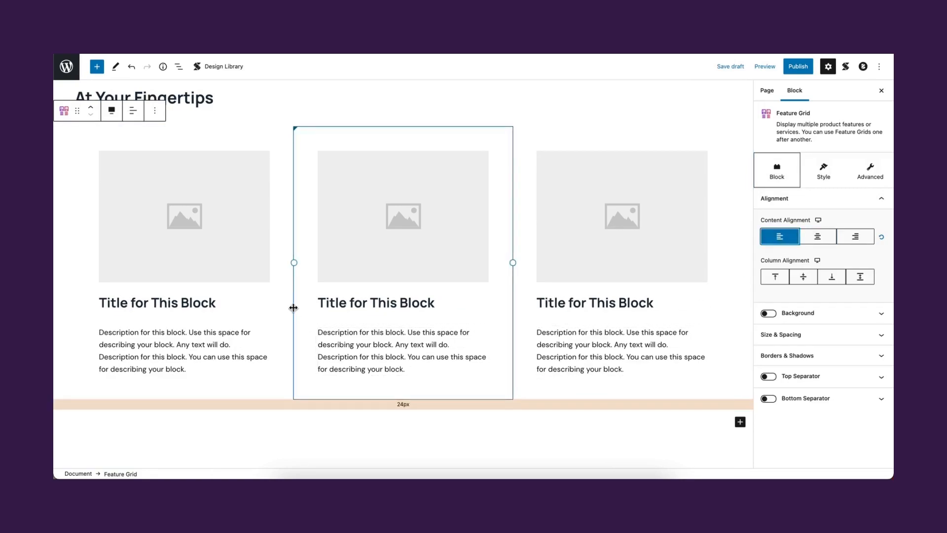
- Fill the three Feature Grid images with the calendar, briefcase (feature-2.png) and bar chart (feature-1.png) icons from the media library
click(192, 215)
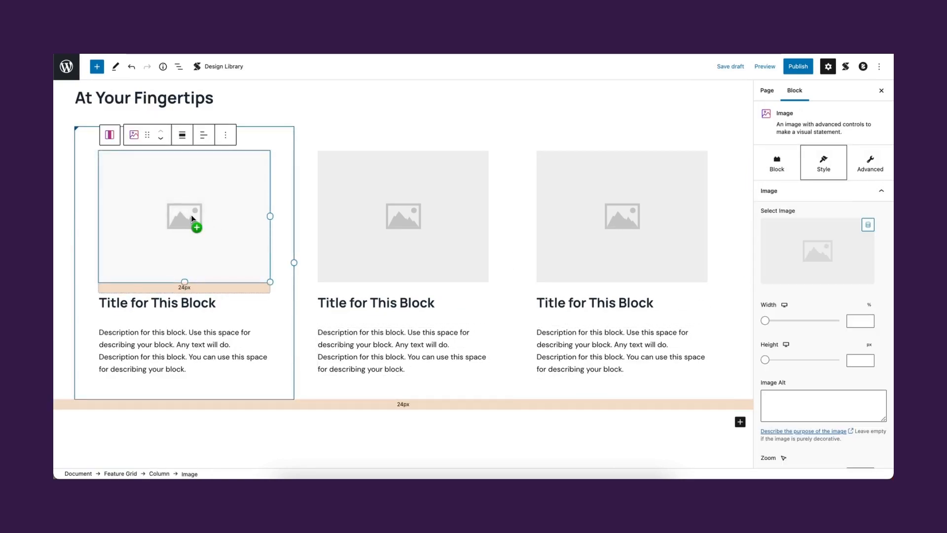
click(192, 218)
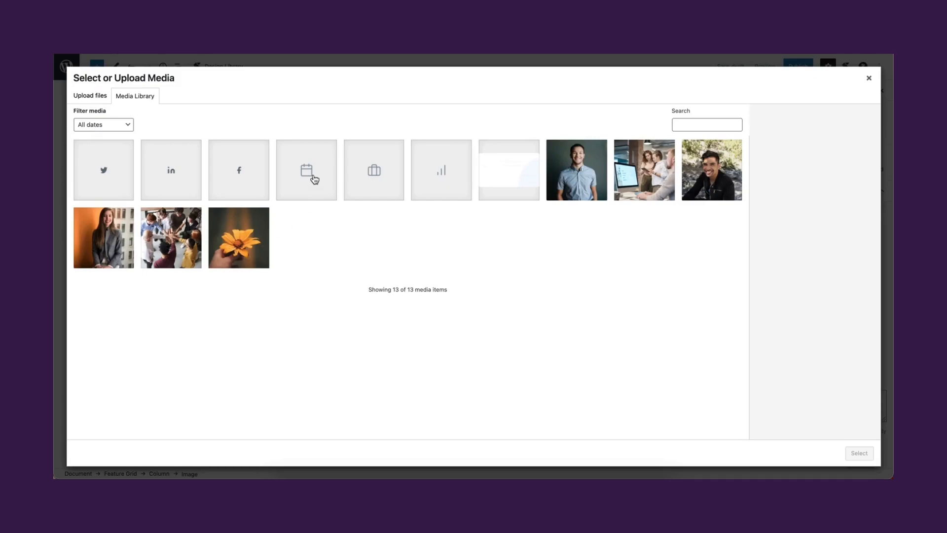
click(315, 185)
click(859, 453)
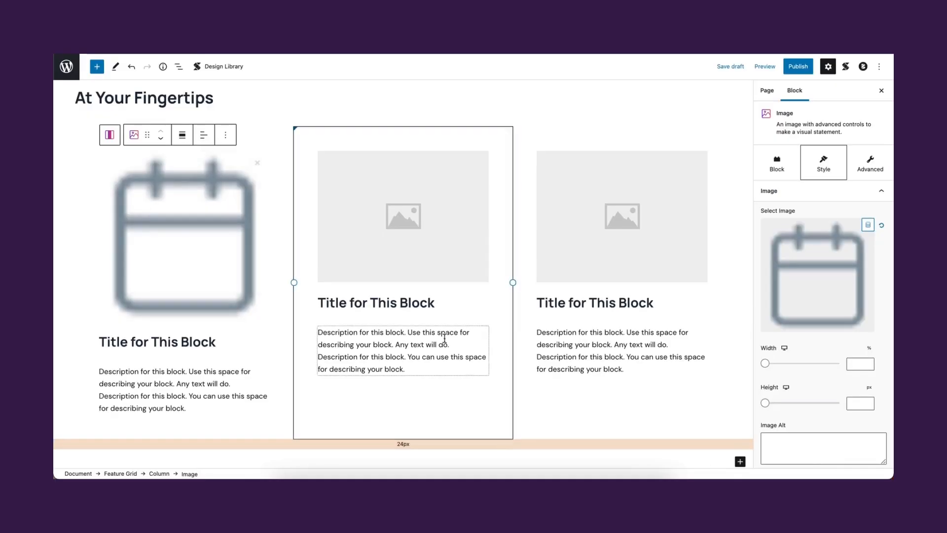
click(417, 232)
click(374, 170)
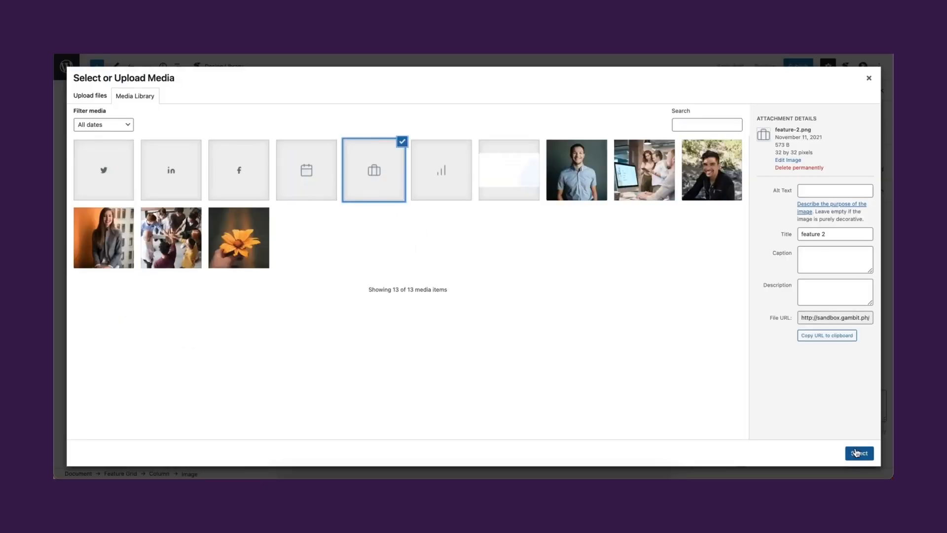
click(860, 453)
click(605, 245)
click(441, 170)
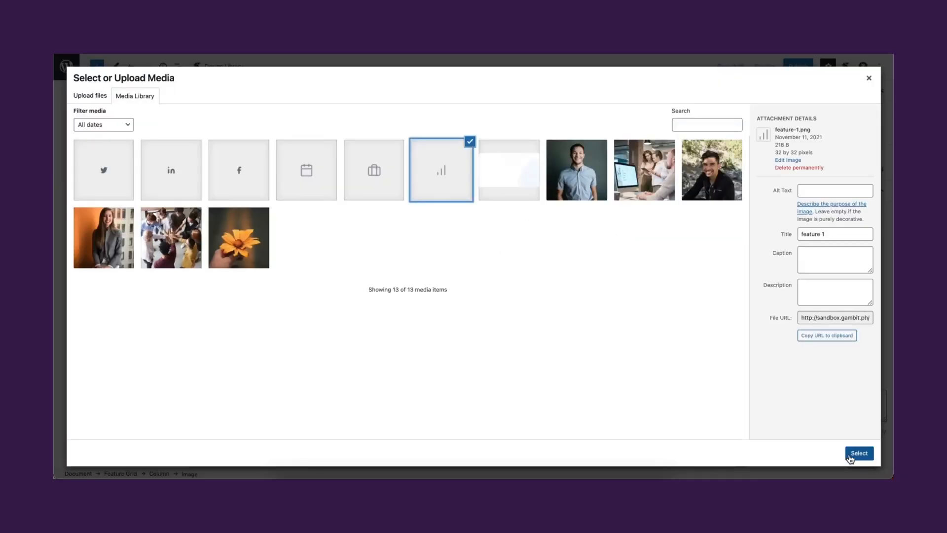
click(859, 453)
- Set the width of the calendar, briefcase and bar chart images to 8% each
click(184, 236)
text(8)
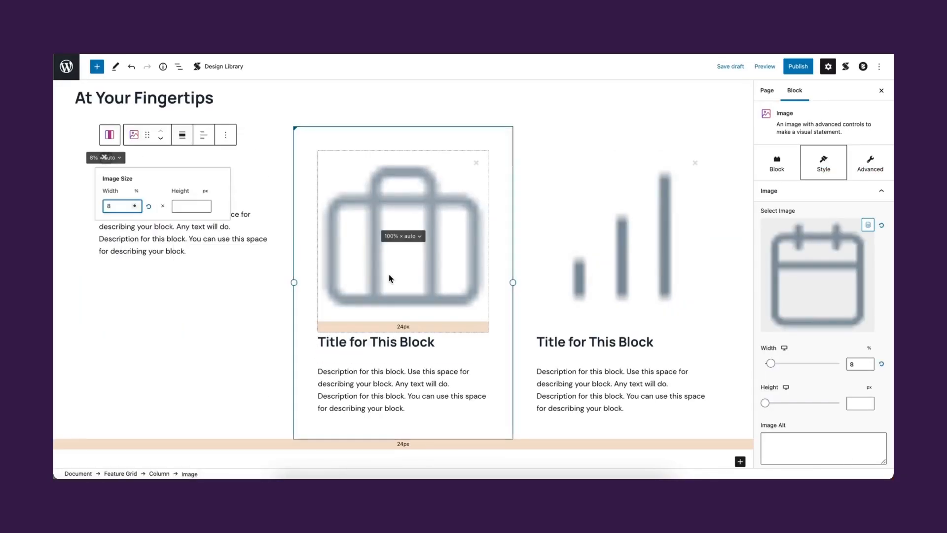
click(389, 236)
text(8)
click(598, 275)
click(617, 236)
text(8)
click(505, 338)
- Title the three Feature Grid columns "Product Feature 1", "Product Feature 2" and "Product Feature 3"
click(168, 186)
triple_click(169, 187)
text(Product Feature)
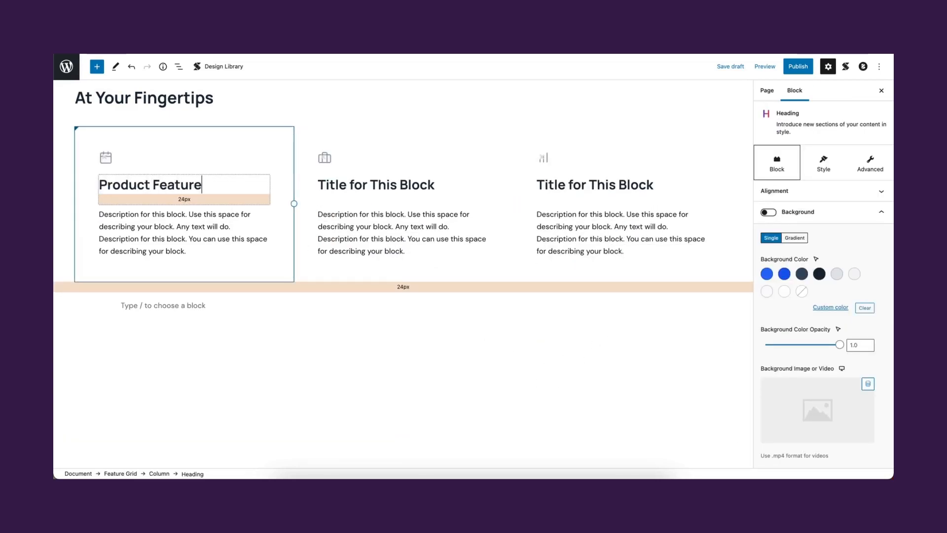
text( 1)
triple_click(358, 187)
text(Product Feature 2)
click(617, 189)
key(super+a)
text(Produc)
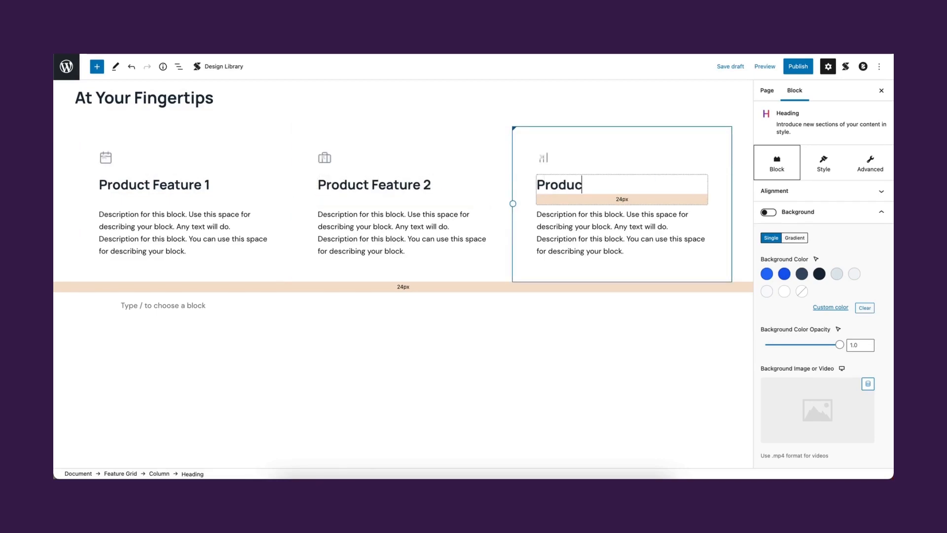
text(t Feature 3)
- Insert a Stackable Heading block below the Feature Grid
click(613, 309)
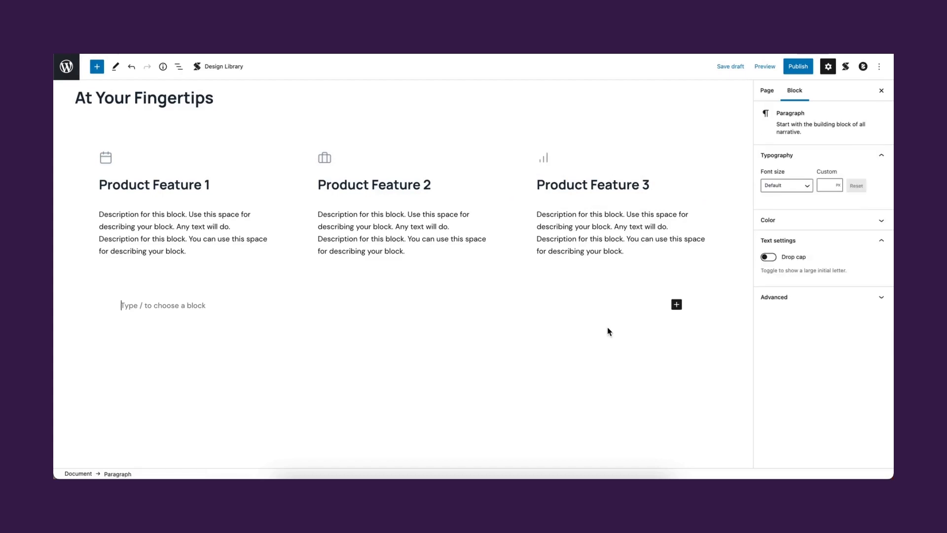
scroll(609, 330, up, 3)
scroll(609, 330, down, 1)
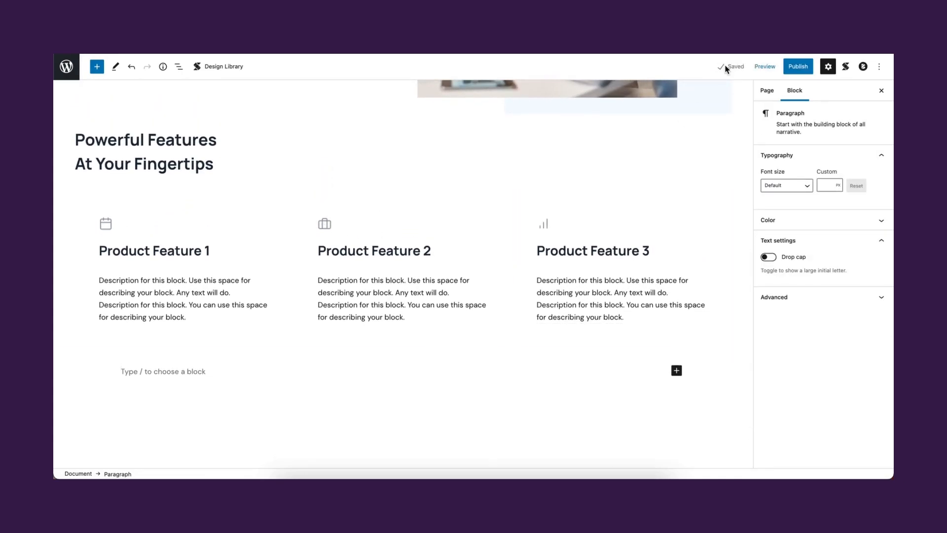
scroll(662, 296, down, 3)
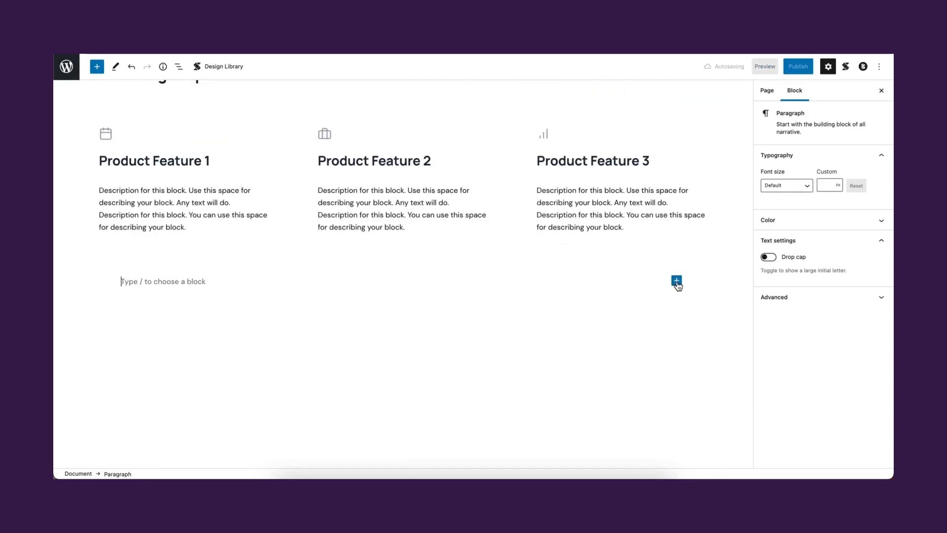
click(677, 282)
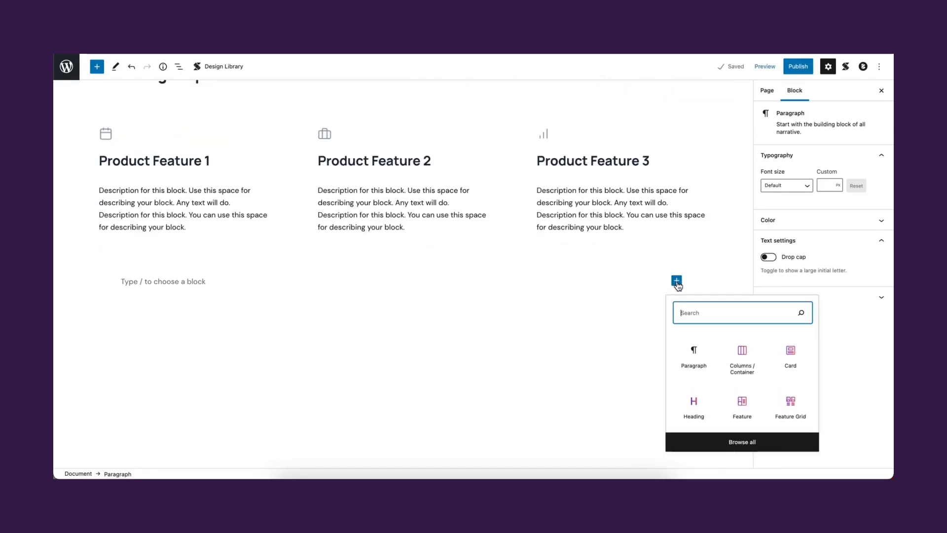
click(693, 403)
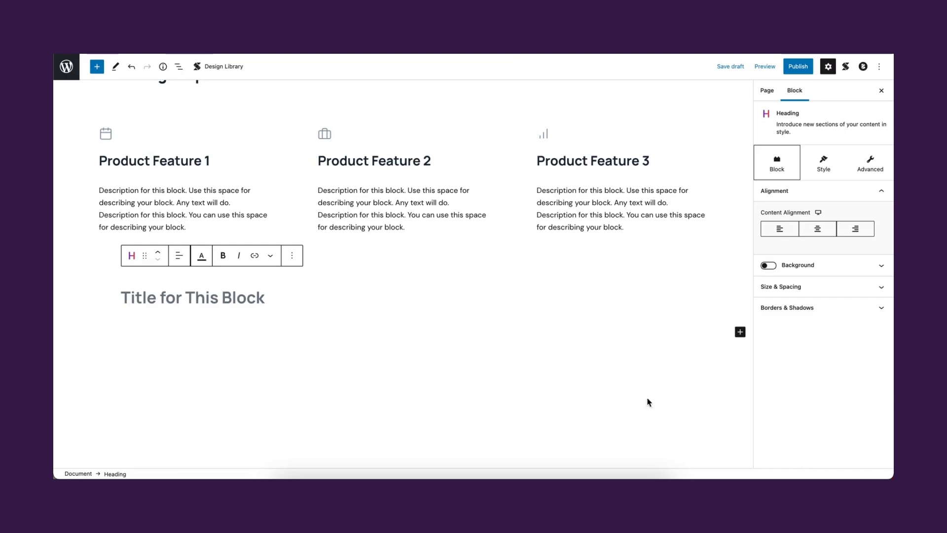
- Transform the new Heading block into a Columns / Container block and title it "Try Banksy Now"
click(132, 255)
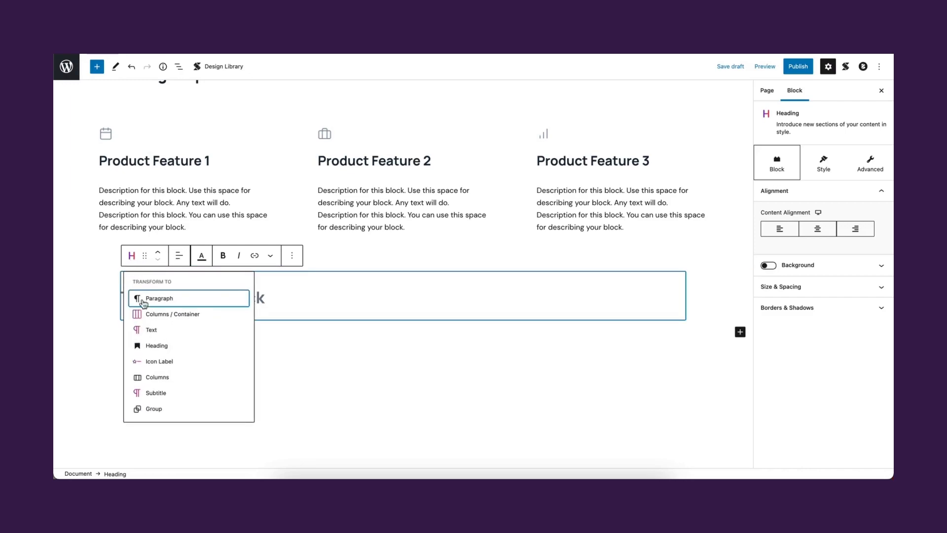
click(143, 312)
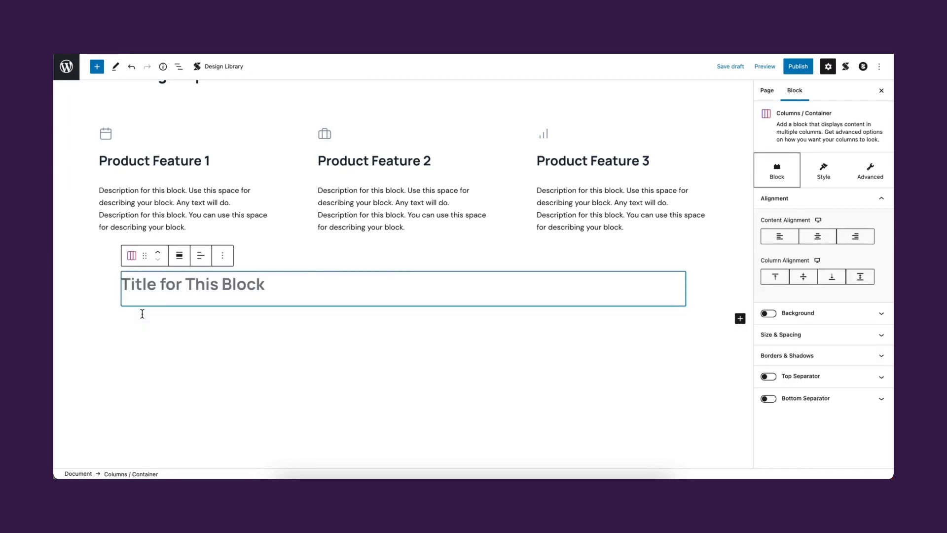
click(174, 287)
text(Try Banksy Now)
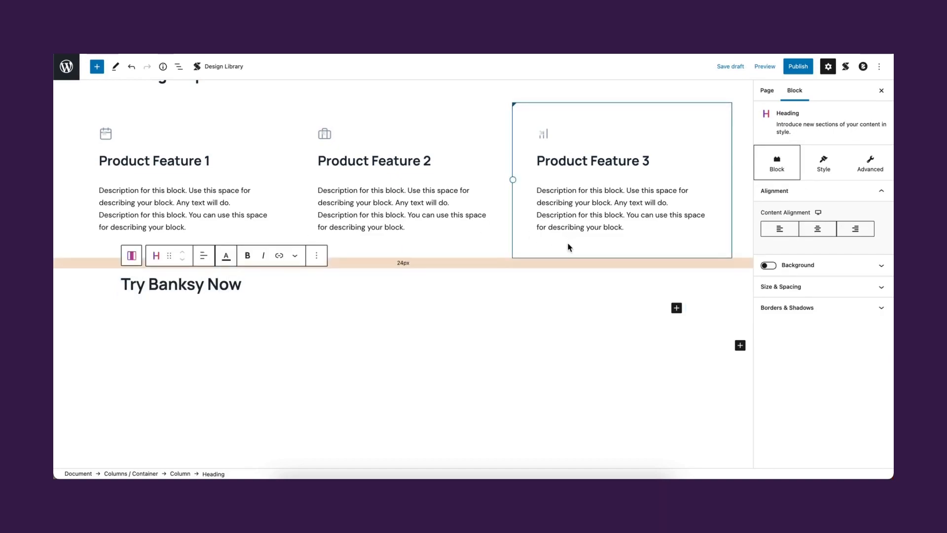
- Center the "Try Banksy Now" heading and set the spacing below it to 40 px
click(818, 232)
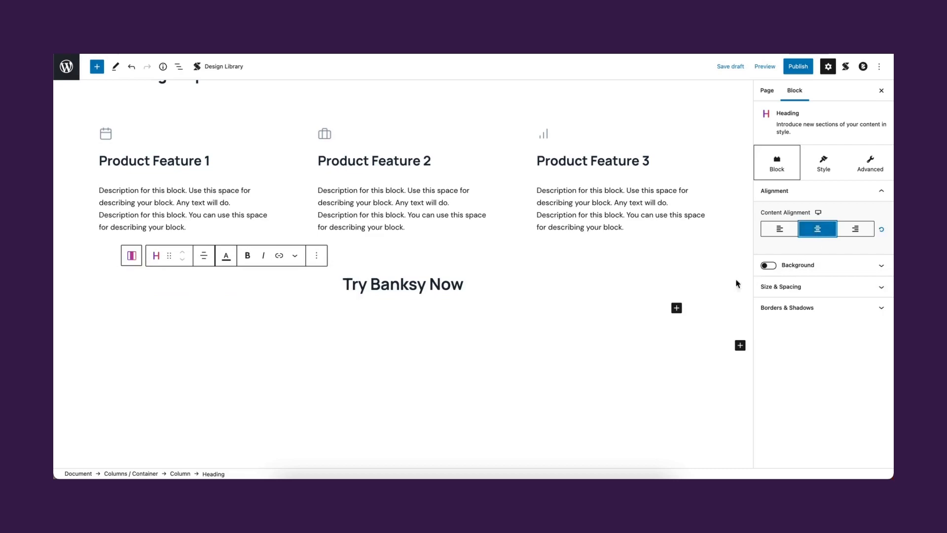
click(445, 338)
drag(415, 303, 414, 310)
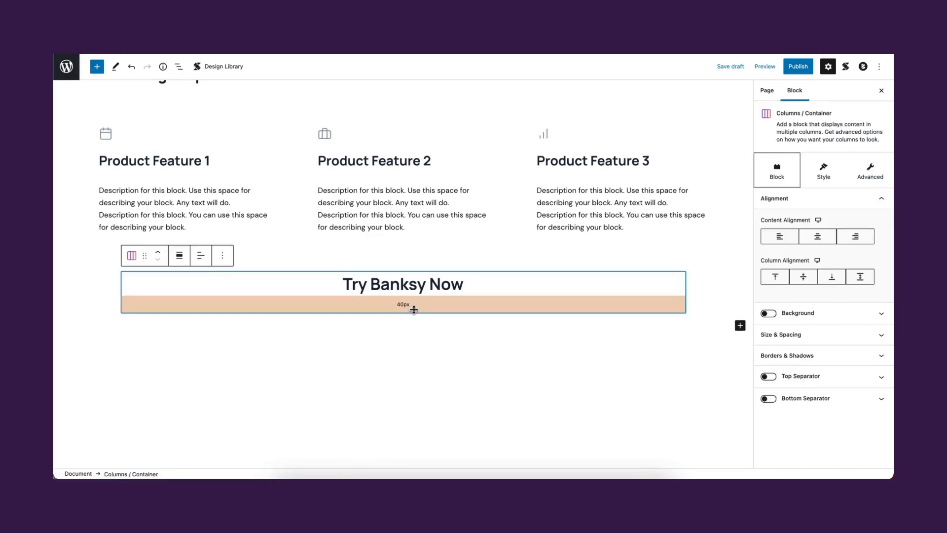
- Insert a Pricing Box block with the Default variation below the "Try Banksy Now" heading
click(433, 340)
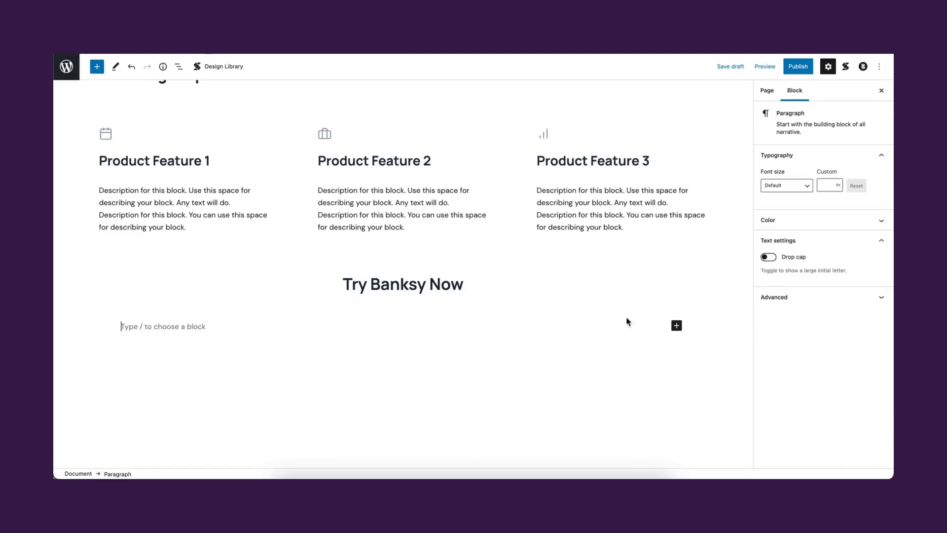
click(677, 326)
text(pricing)
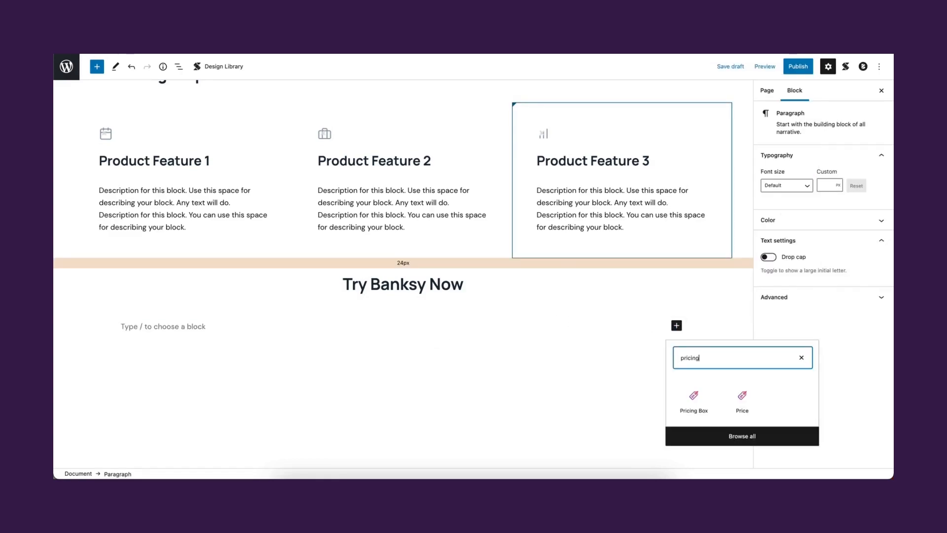
click(695, 397)
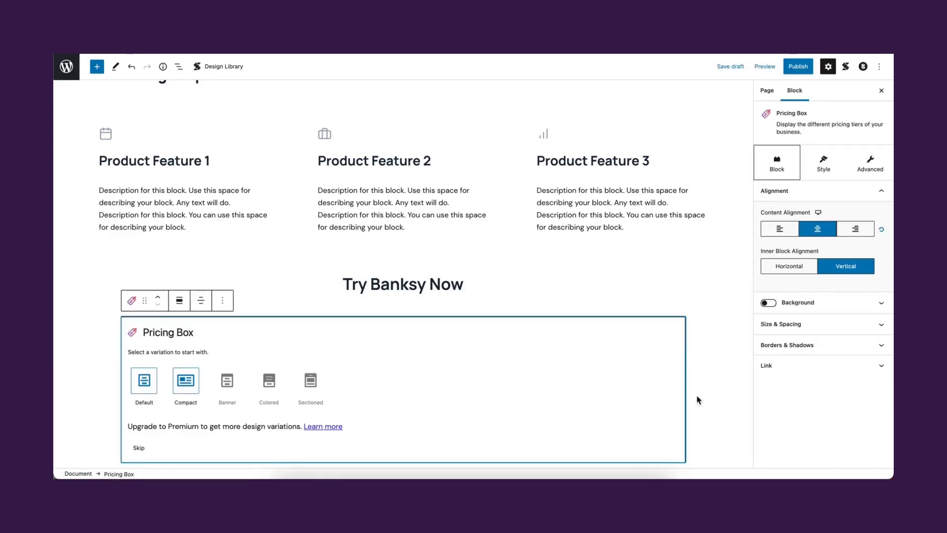
click(144, 380)
click(144, 209)
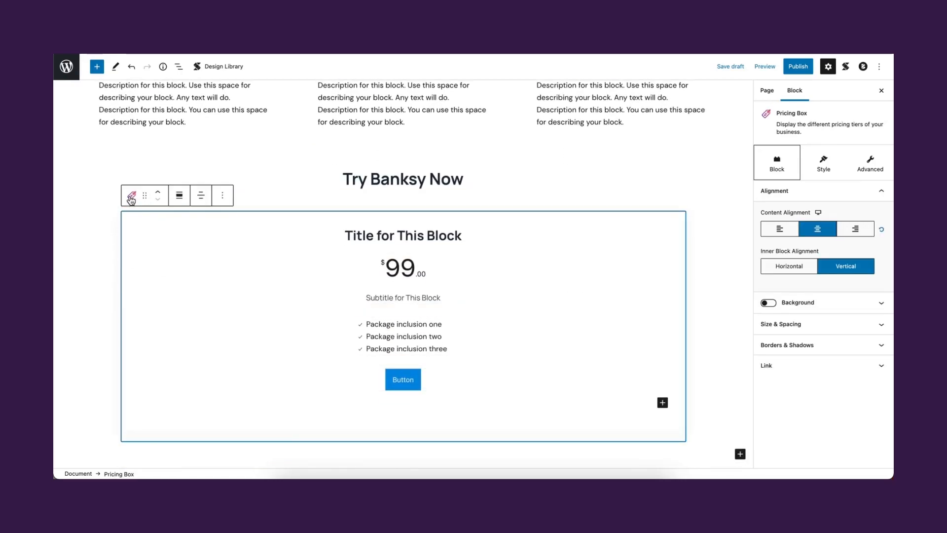
- Transform the Pricing Box into a Columns / Container block with 3 columns and give it wide width
click(131, 195)
click(147, 240)
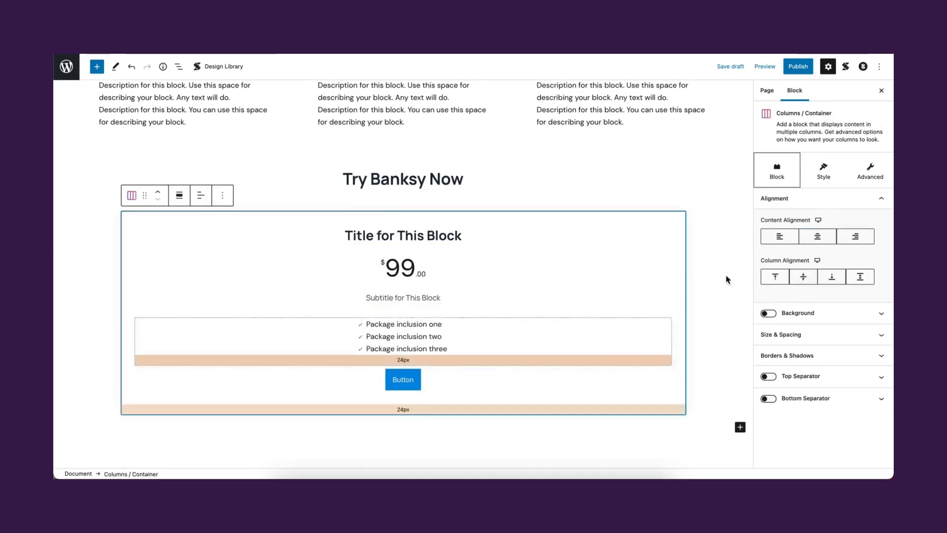
click(823, 170)
drag(768, 237, 795, 237)
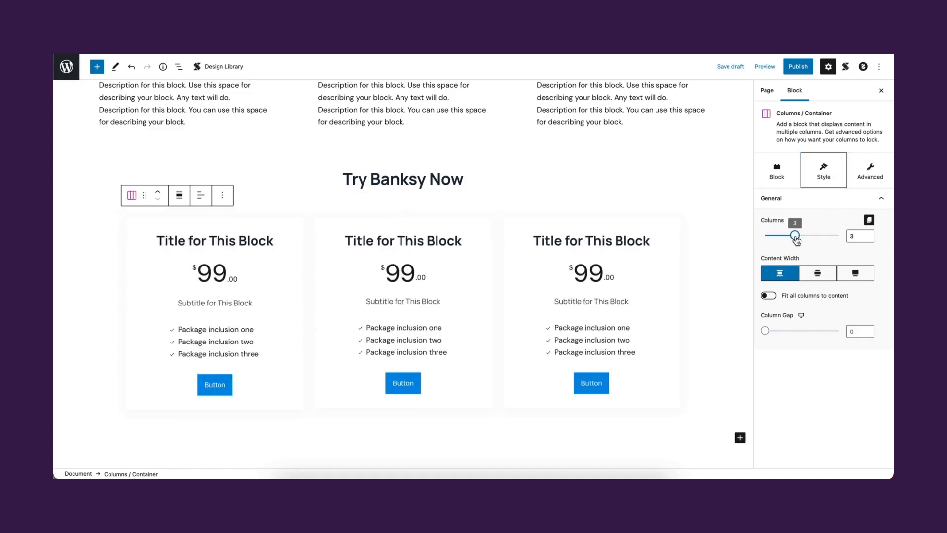
click(181, 197)
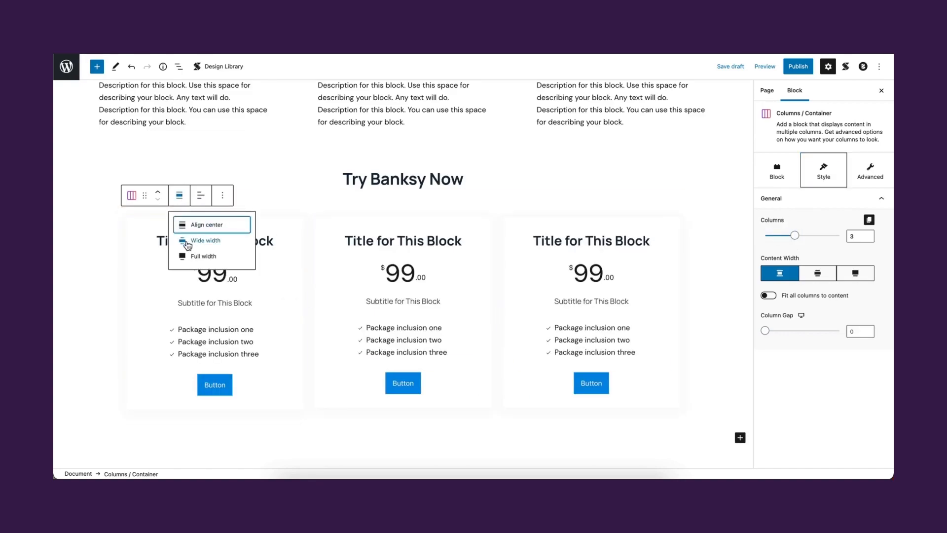
click(198, 234)
- Left-align the content of all three pricing boxes
click(282, 245)
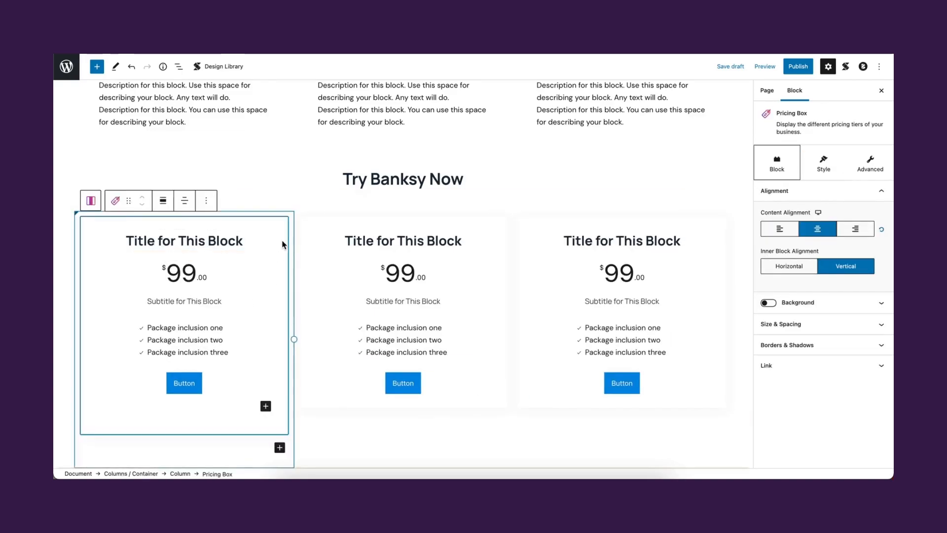
click(780, 228)
click(501, 244)
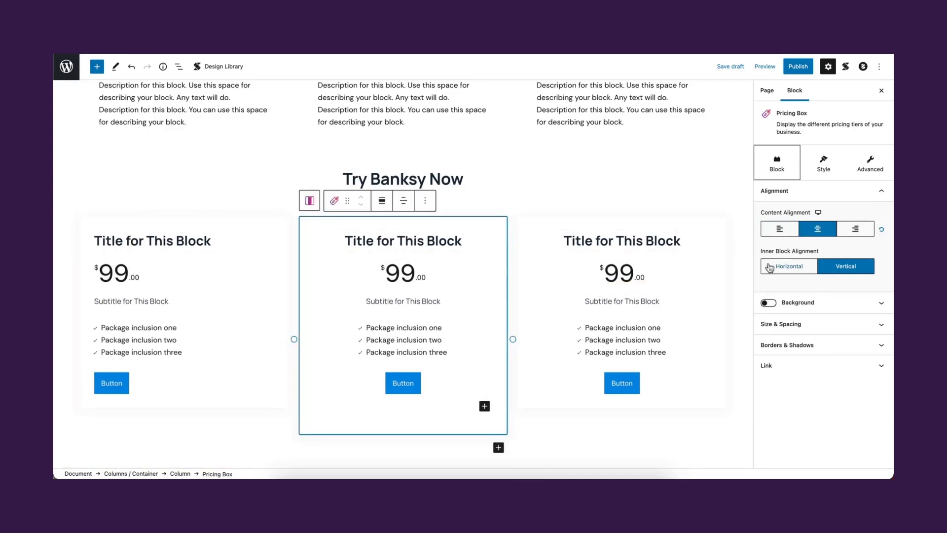
click(779, 228)
click(721, 250)
click(779, 228)
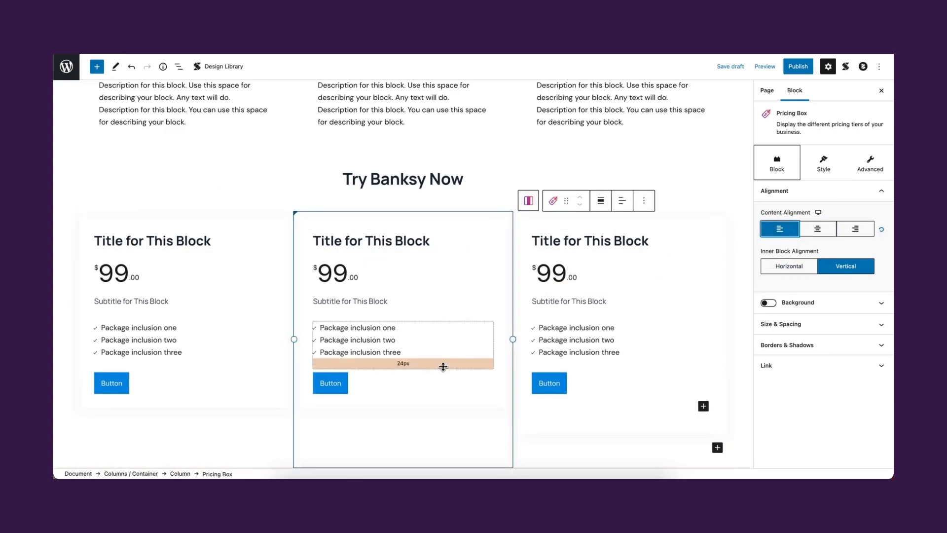
- Give the third pricing box a solid border with width 1, radius 8 and custom color #dfdfdf
scroll(443, 366, down, 1)
click(248, 422)
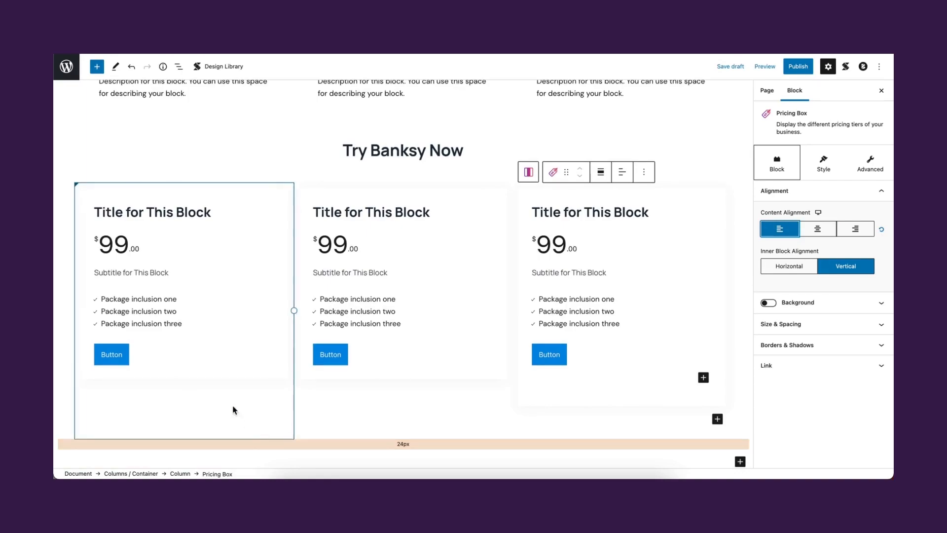
click(810, 345)
click(802, 287)
click(859, 325)
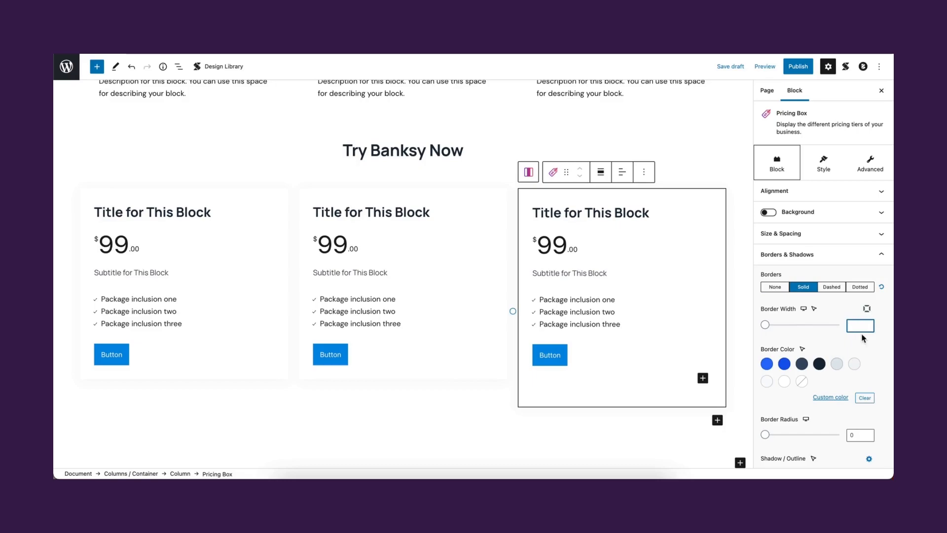
click(824, 398)
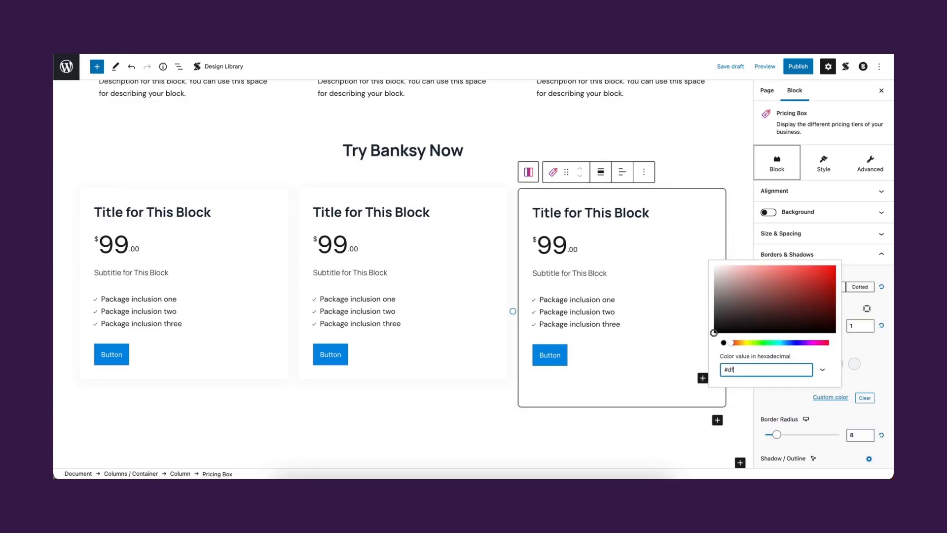
- Apply a solid border with width 1, radius 8 and custom color #dfdfdf to the middle pricing box
click(499, 324)
click(803, 287)
click(860, 326)
text(1)
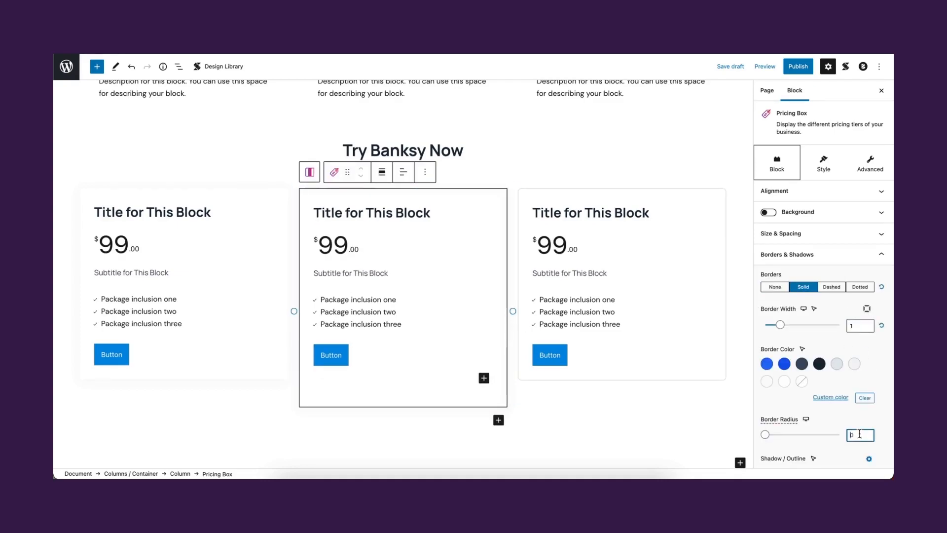
click(832, 400)
text(#dfdfdf)
- Add a solid border with width 1, radius 8 and custom color #dfdfdf to the first pricing box
click(277, 297)
click(804, 291)
click(859, 325)
text(8)
click(831, 397)
text(#dfdfdf)
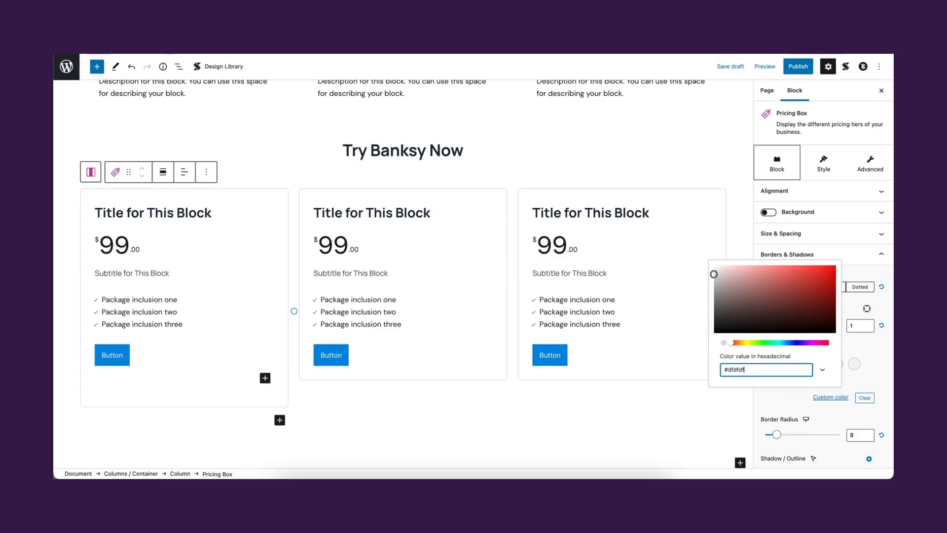
click(594, 446)
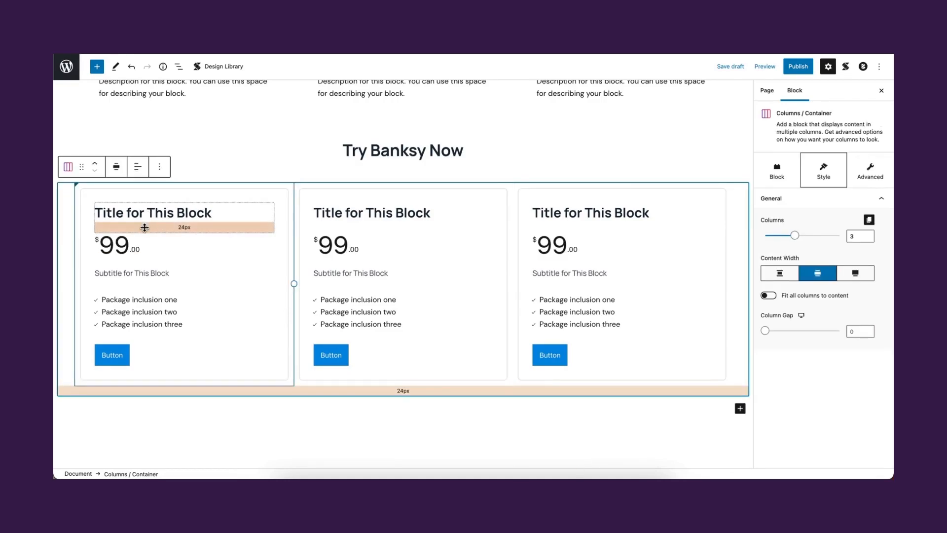
- Fill in the first pricing box with the title "Trial Plan", price 0 and subtitle "Free Forever"
click(142, 214)
key(ctrl+a)
text(Trial)
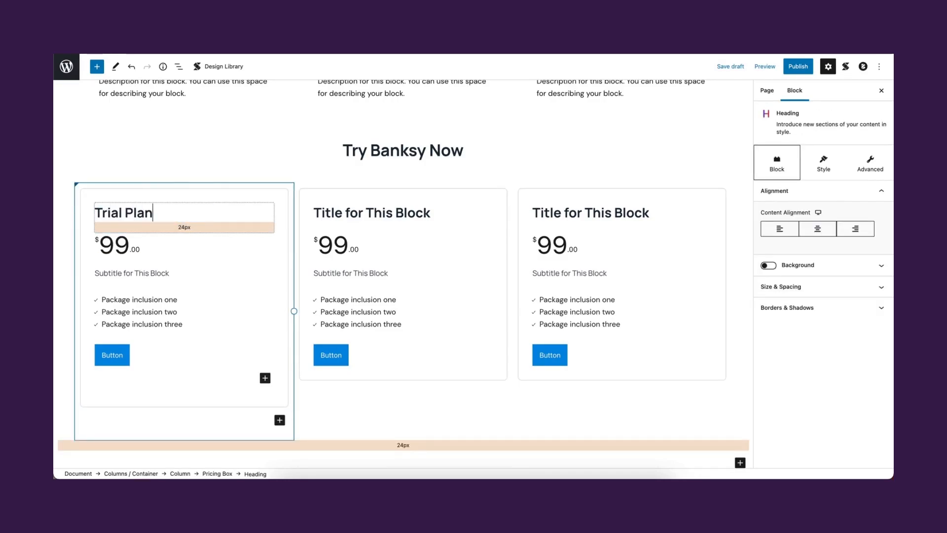
click(124, 245)
key(BackSpace)
key(BackSpace)
text(0)
click(130, 280)
key(ctrl+a)
text(Fre)
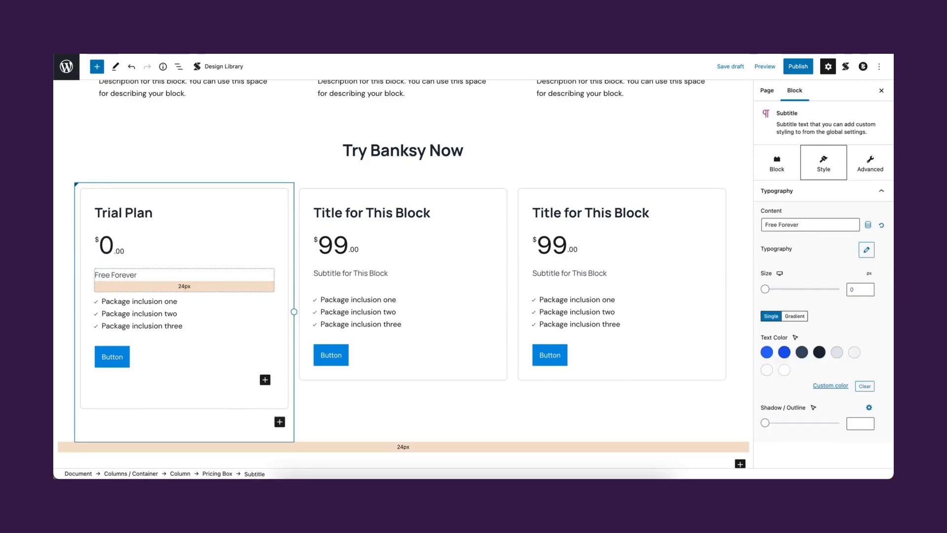
text(e Forever)
- Fill in the middle pricing box with the title "Personal Plan", price 50 and subtitle "Annual Payment"
click(348, 213)
key(ctrl+a)
text(Person)
click(332, 244)
key(ctrl+a)
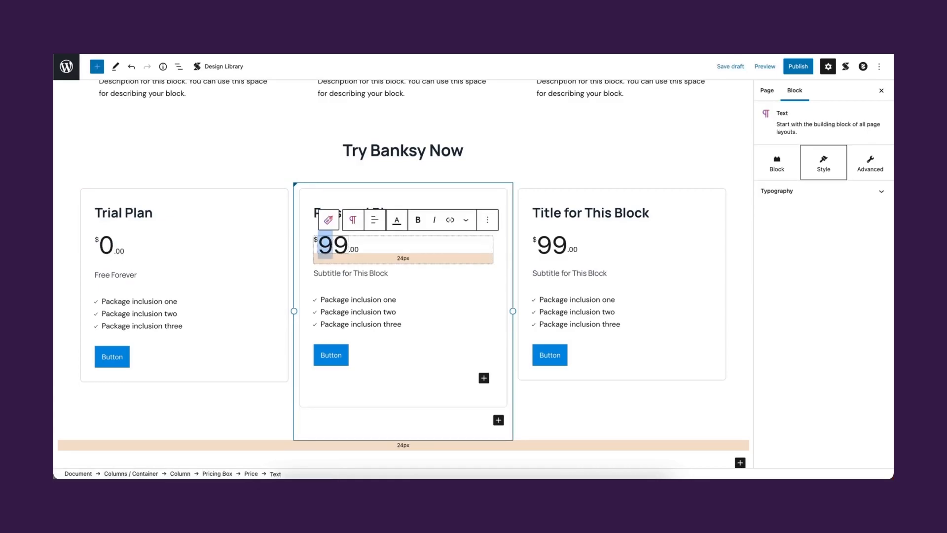
text(99)
click(359, 273)
key(ctrl+a)
text(Annual Payment)
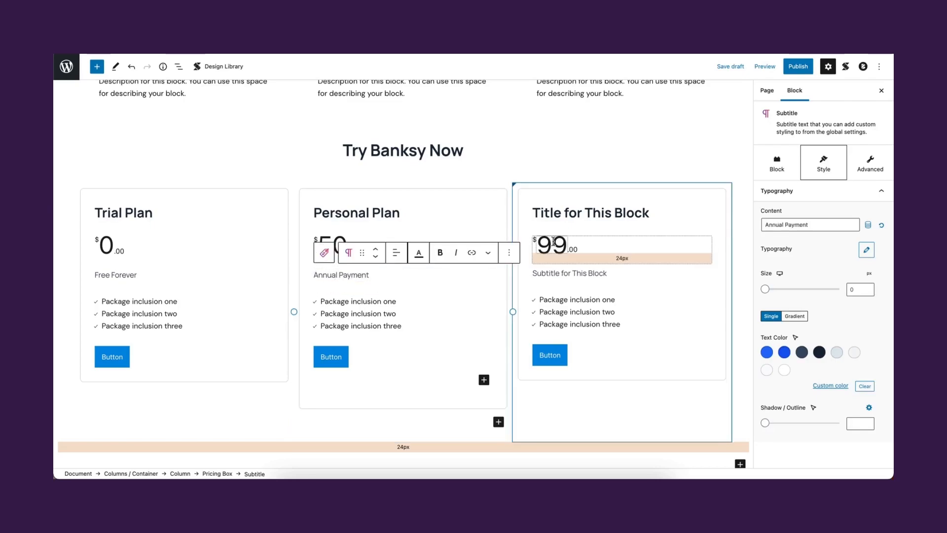
- Title the third pricing box "Business Plan" and set its subtitle to "Annual Payment"
click(573, 211)
key(ctrl+a)
text(Busine)
click(567, 272)
key(ctrl+a)
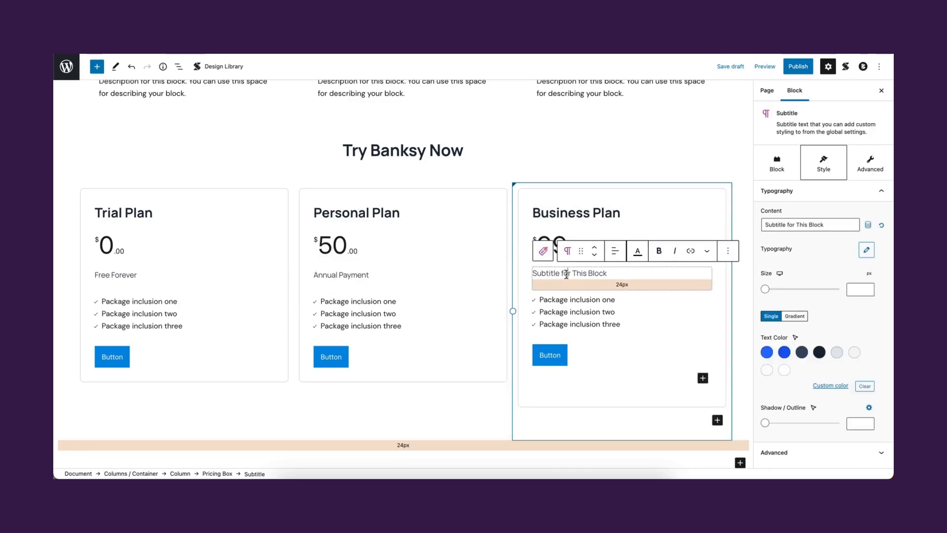
scroll(563, 222, down, 2)
text(Annual Payment)
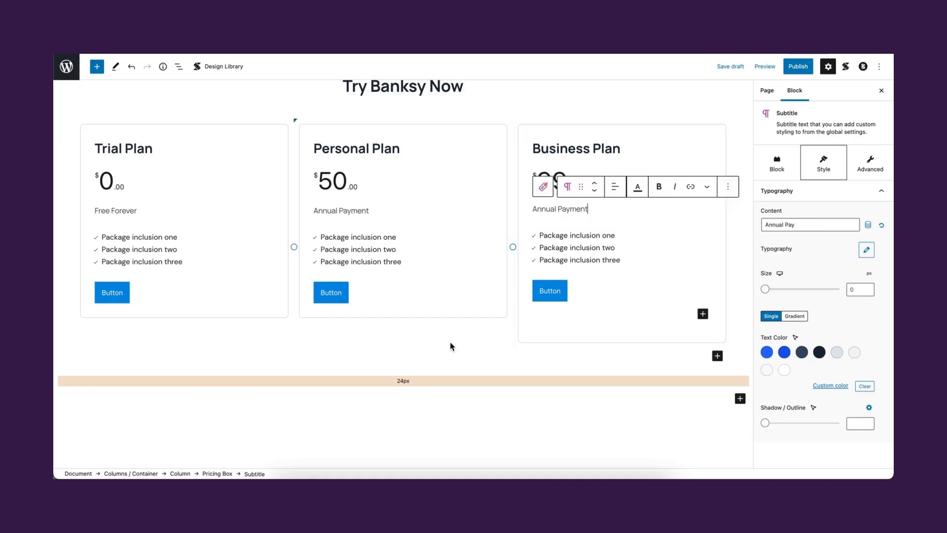
click(423, 412)
- Set the button color in all three pricing boxes to the second, darker blue of the palette
click(128, 292)
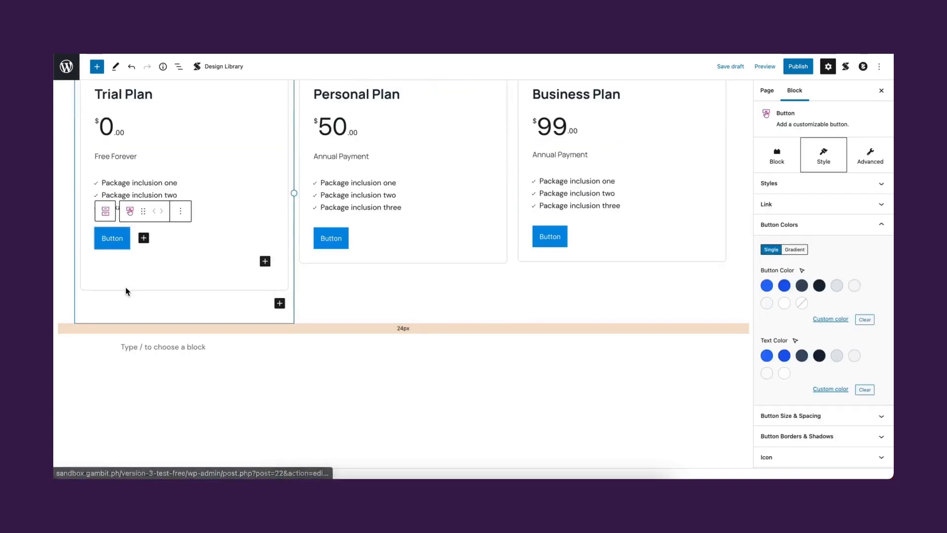
click(785, 285)
click(340, 245)
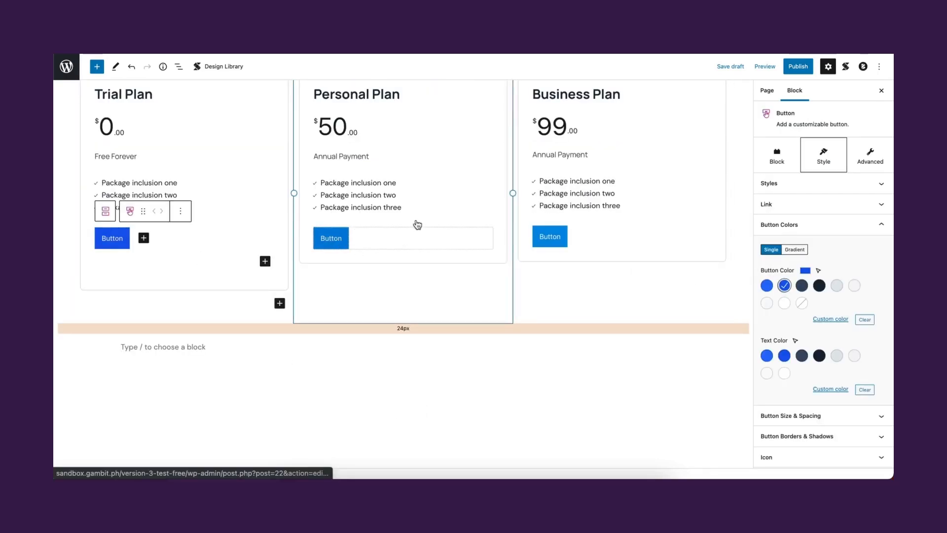
click(785, 285)
click(550, 236)
click(785, 285)
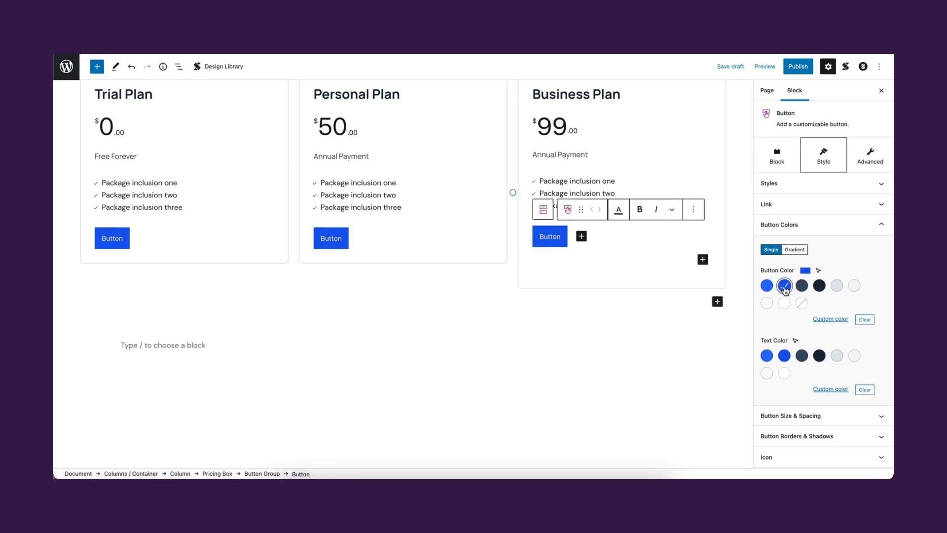
click(410, 323)
- Label the Trial Plan button "Download" and the Personal Plan and Business Plan buttons "Buy Now"
scroll(410, 324, up, 2)
double_click(118, 312)
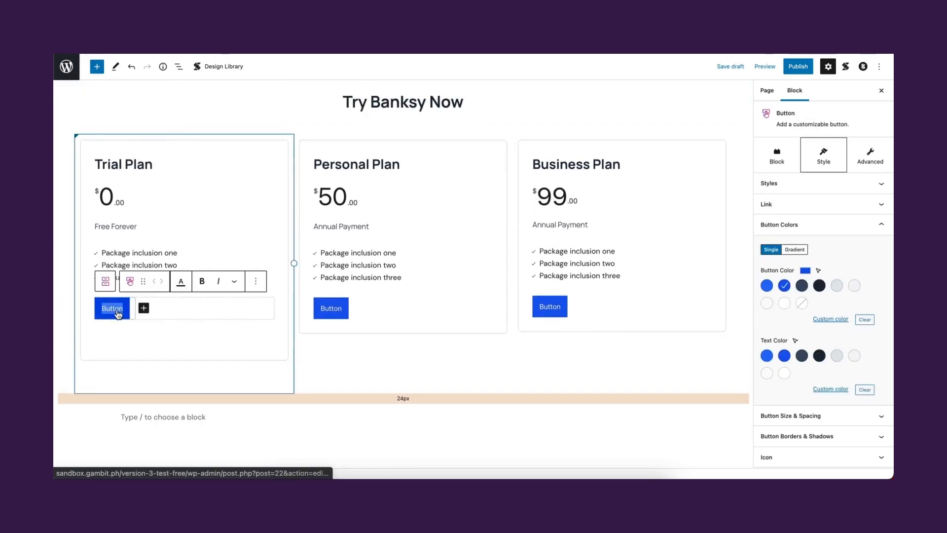
text(Download)
double_click(332, 310)
text(Buy Now)
double_click(550, 306)
text(B)
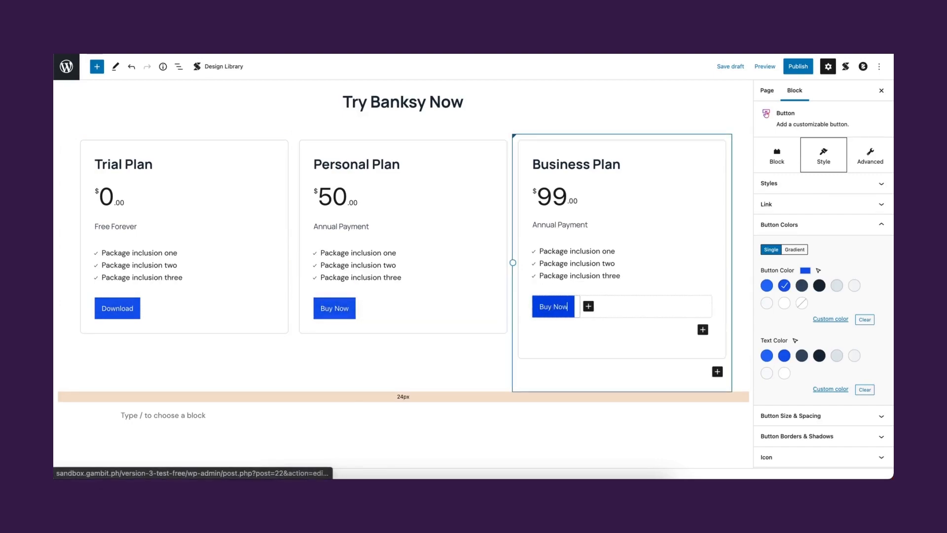
- Move the button group above the package inclusion list in each of the three pricing boxes
click(635, 314)
click(597, 276)
click(384, 363)
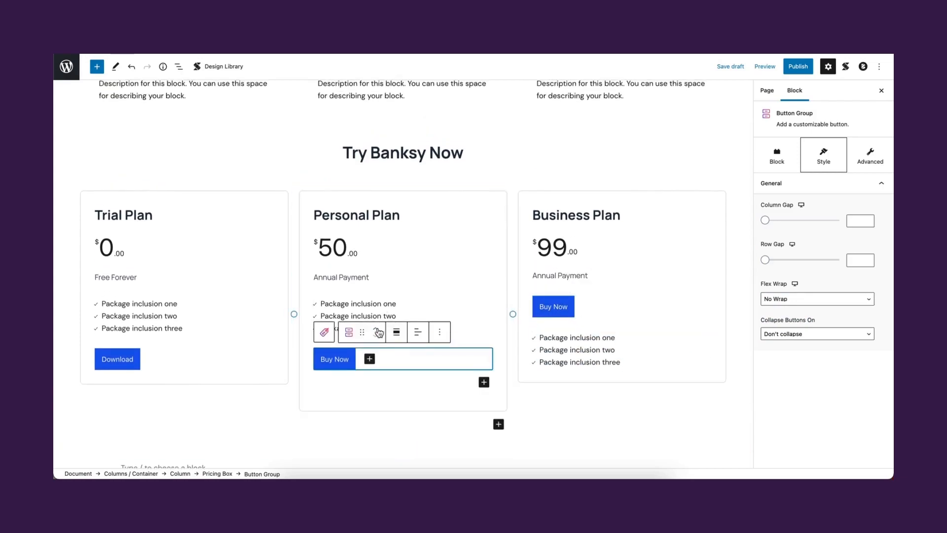
click(378, 331)
click(190, 407)
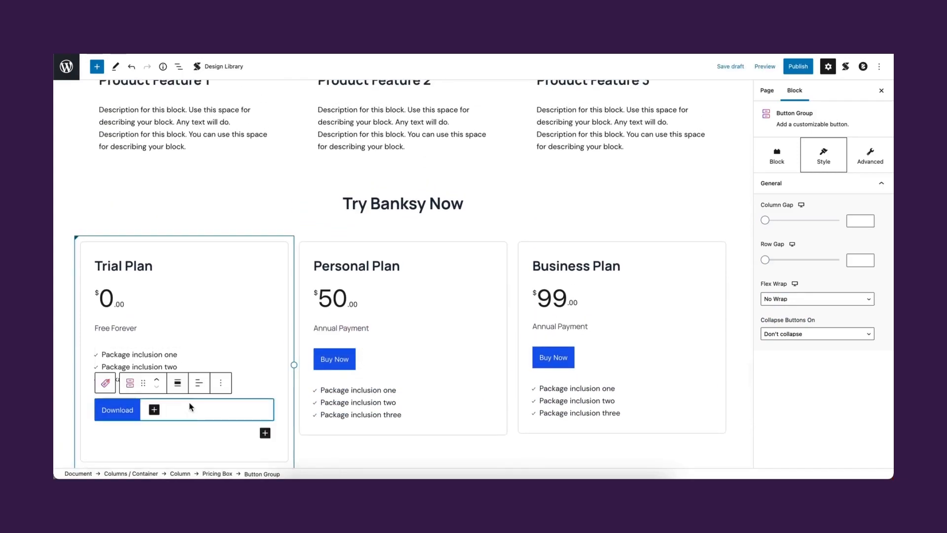
click(158, 383)
scroll(429, 444, down, 2)
click(486, 439)
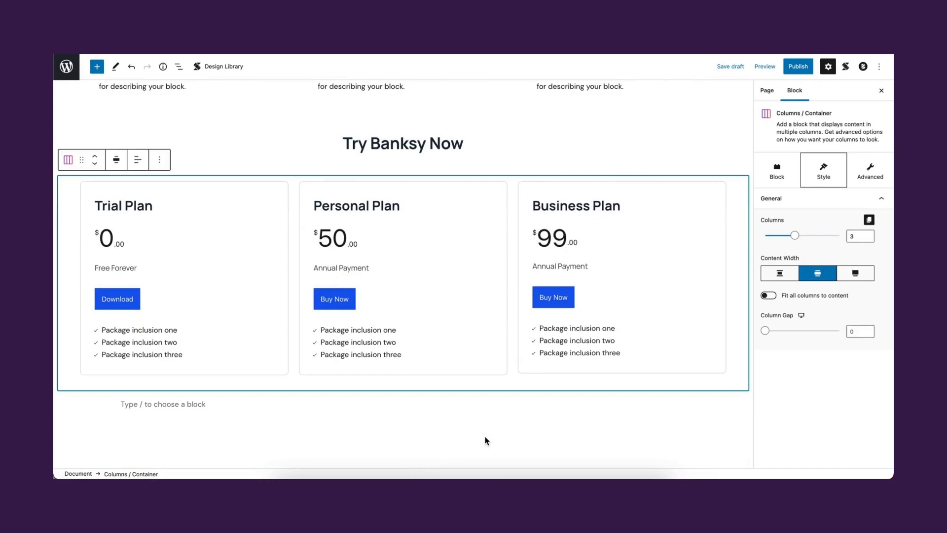
- Insert a single-column Columns / Container block with the 100 layout below the pricing boxes and set it to wide width
click(628, 402)
scroll(628, 306, down, 2)
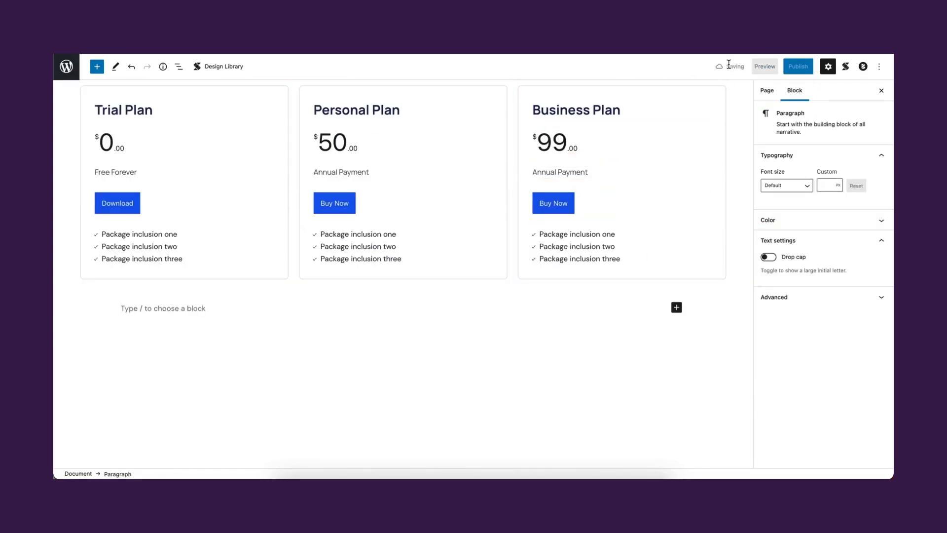
click(676, 308)
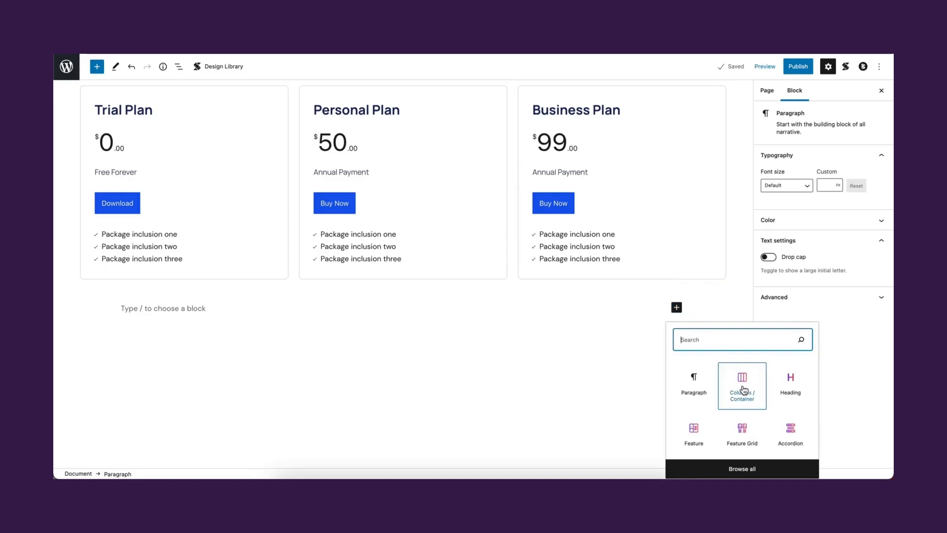
click(742, 387)
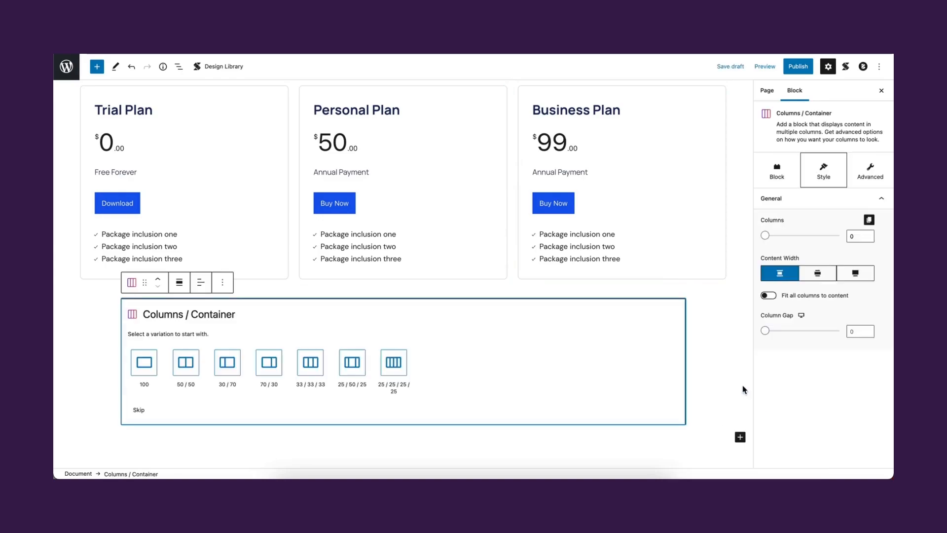
click(144, 365)
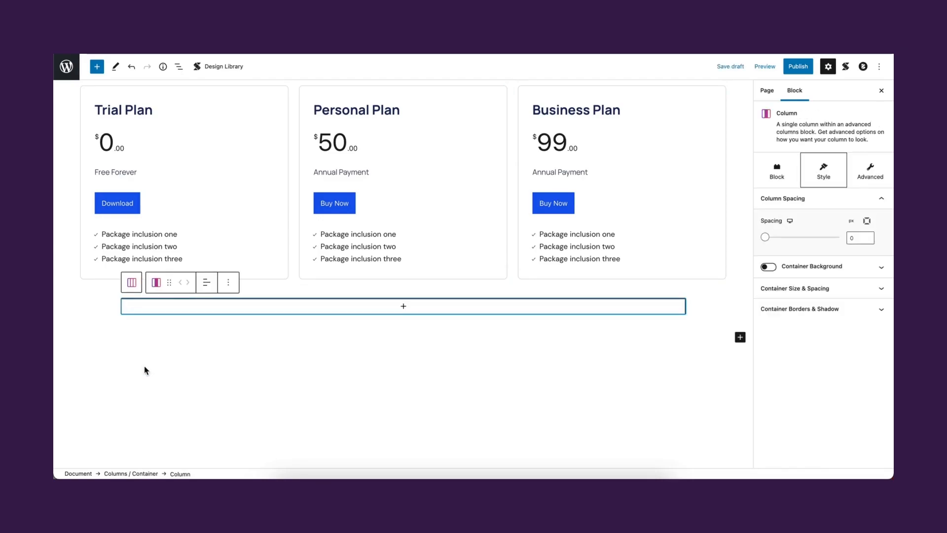
click(166, 319)
click(178, 286)
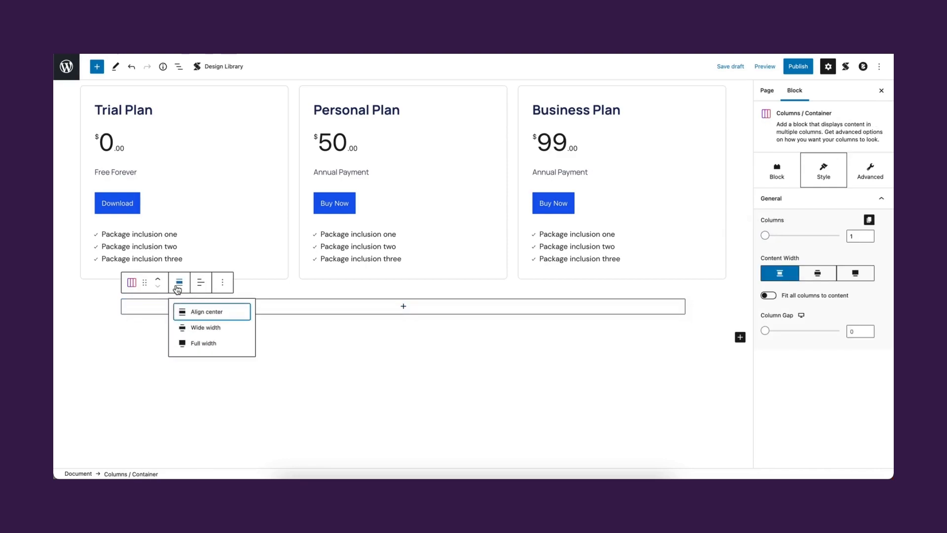
click(182, 328)
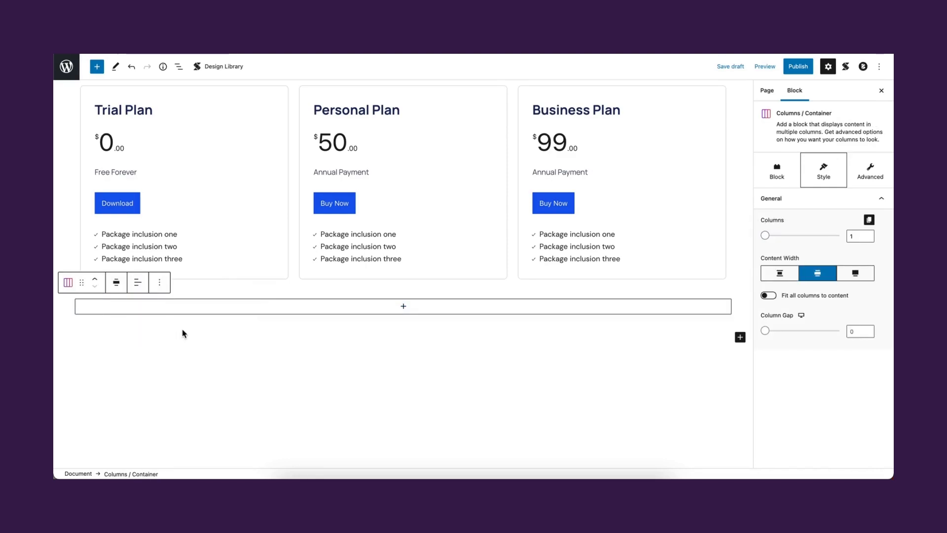
- Add a heading reading "Frequently Asked Questions" inside the new container and set its HTML tag to H3
click(403, 309)
click(457, 389)
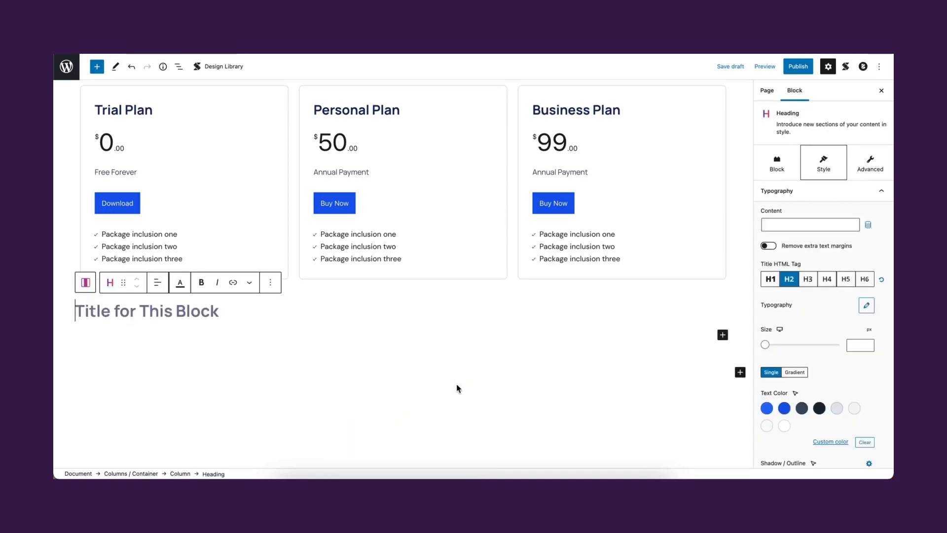
text(Frequen)
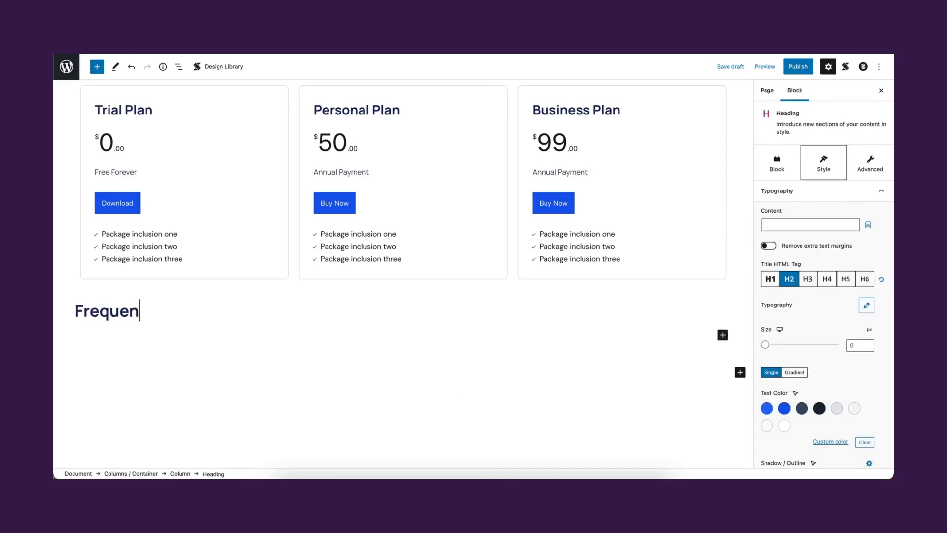
text(tly Asked Questions)
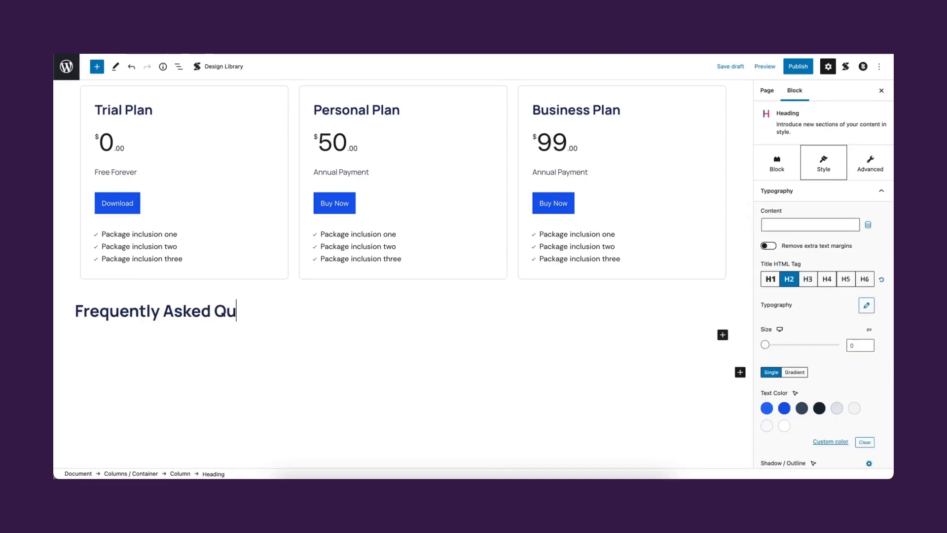
click(808, 278)
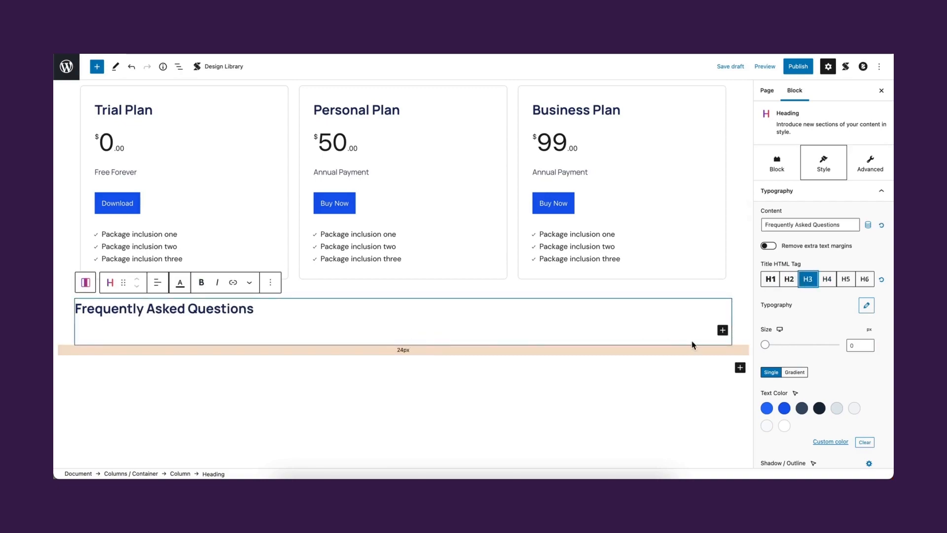
- Insert an Accordion block with the Default layout below the FAQ heading and title it "Question 1"
click(722, 330)
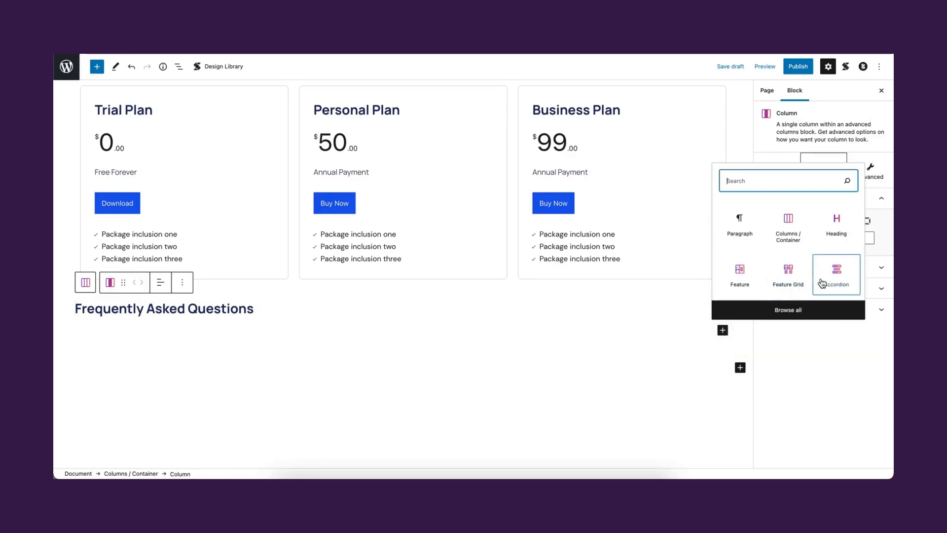
click(838, 277)
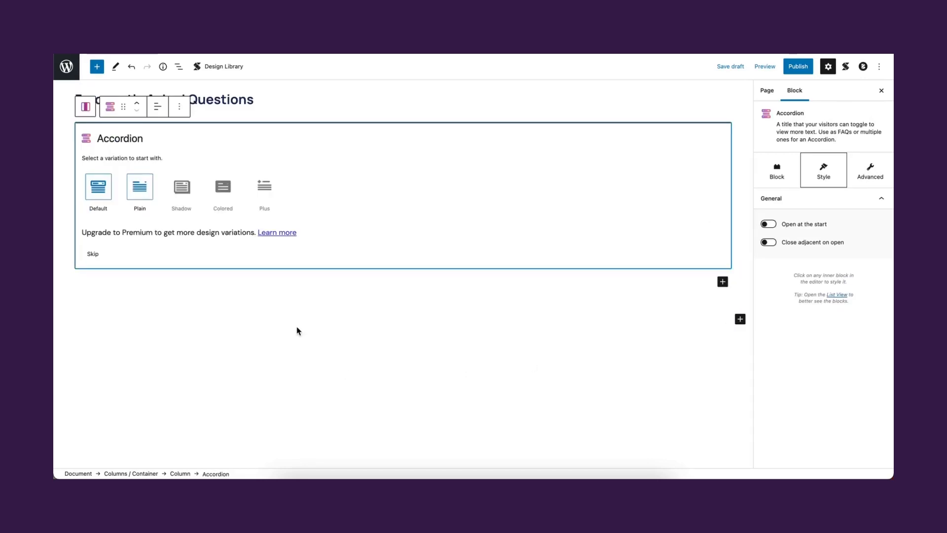
click(97, 192)
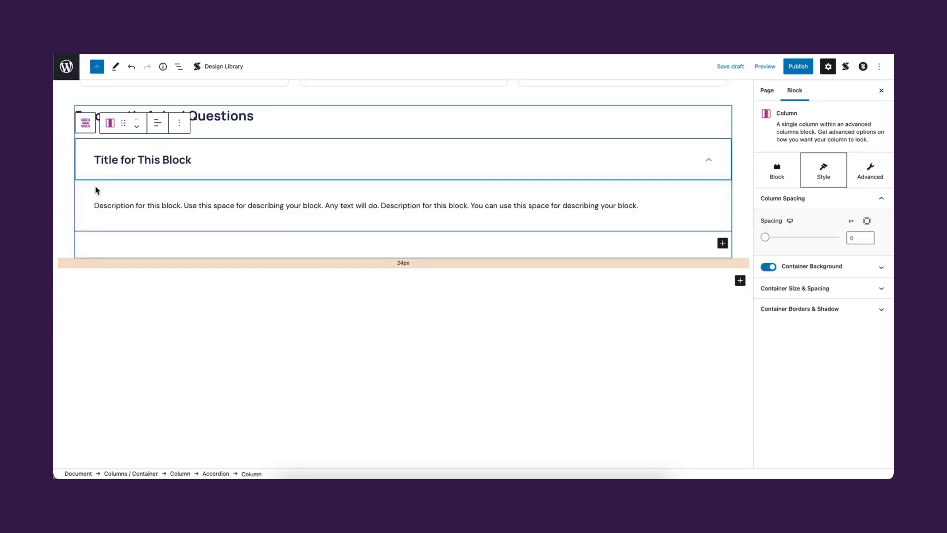
scroll(143, 212, up, 2)
click(143, 213)
triple_click(154, 213)
text(Question 1)
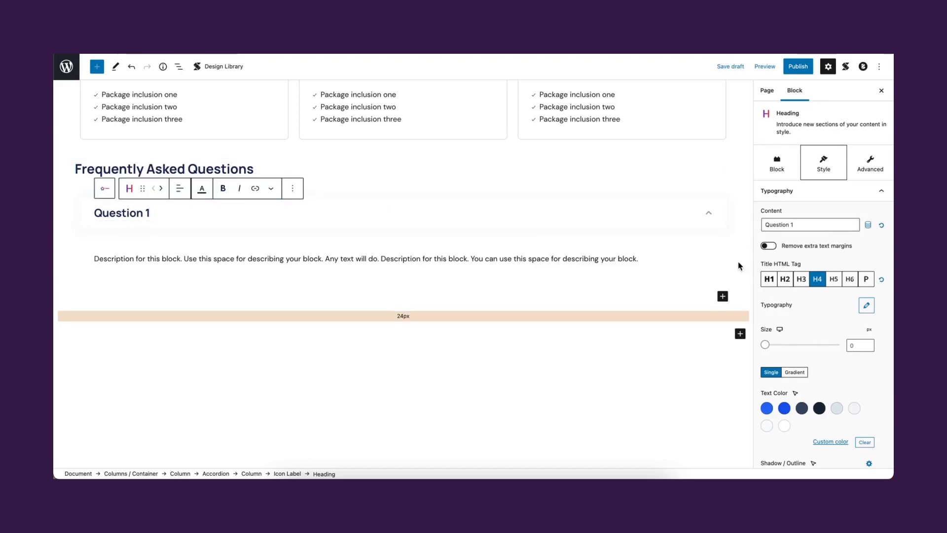
- Set the accordion title's HTML tag to H5 and its text color to the palette's third color, dark slate
click(833, 279)
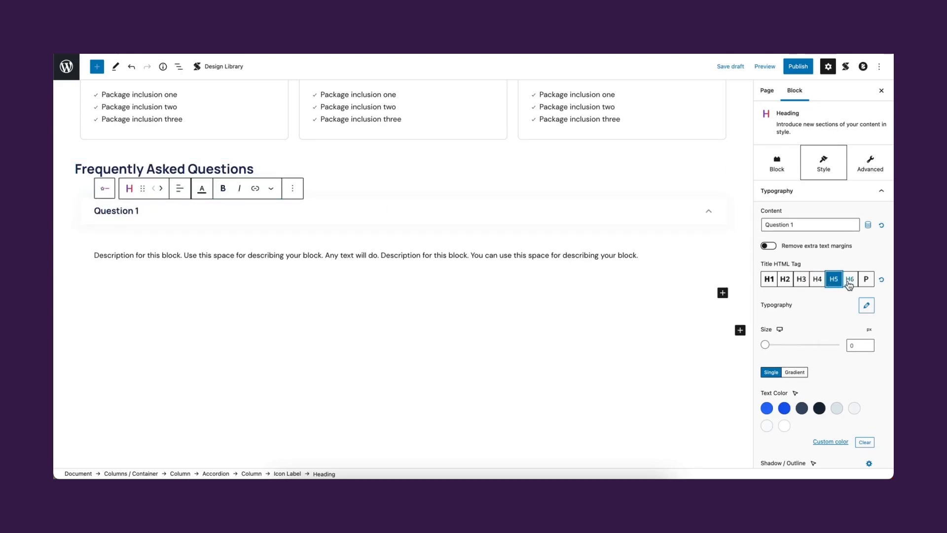
click(849, 281)
click(834, 279)
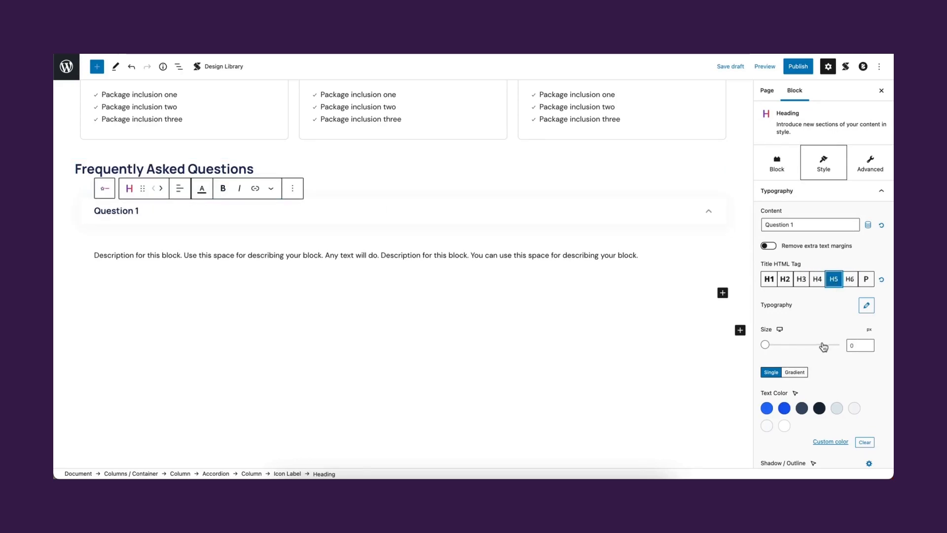
click(802, 409)
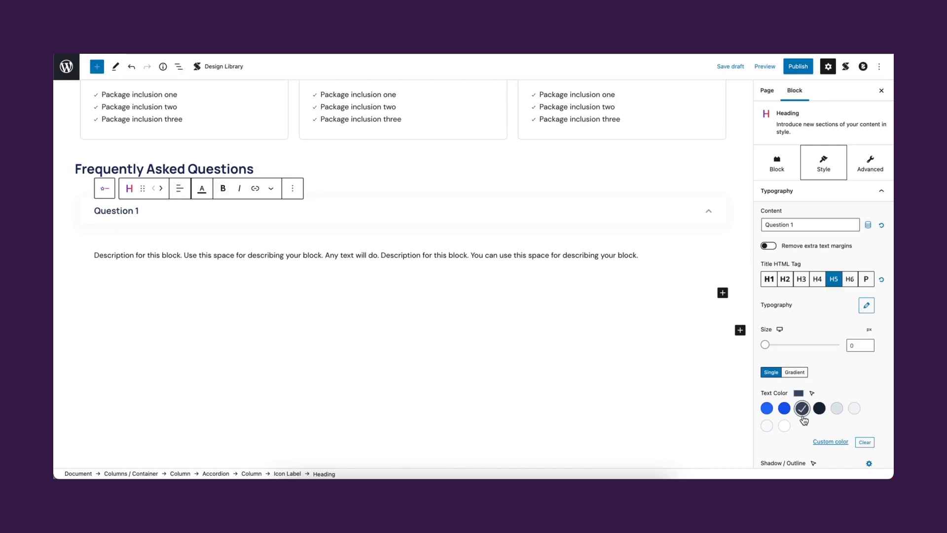
- Collapse the Question 1 accordion and duplicate the block four times
click(408, 226)
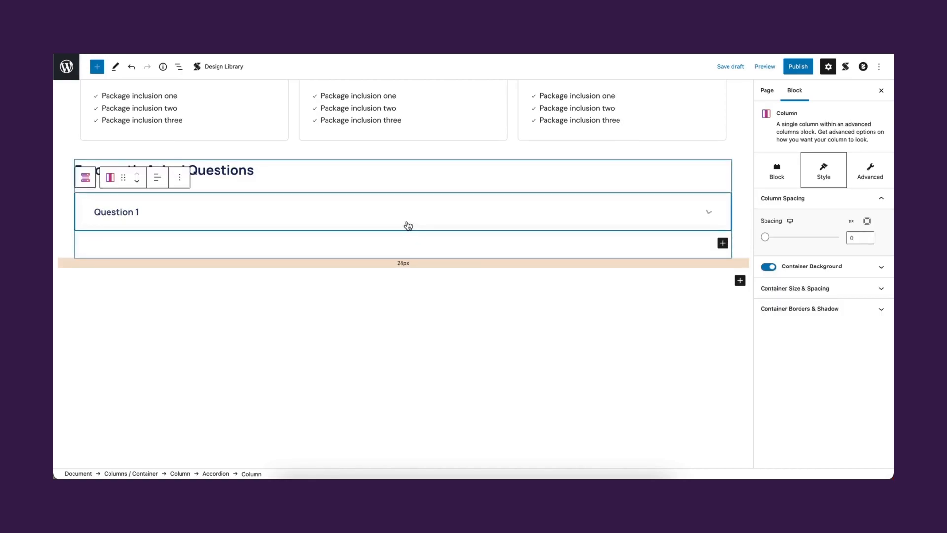
click(85, 177)
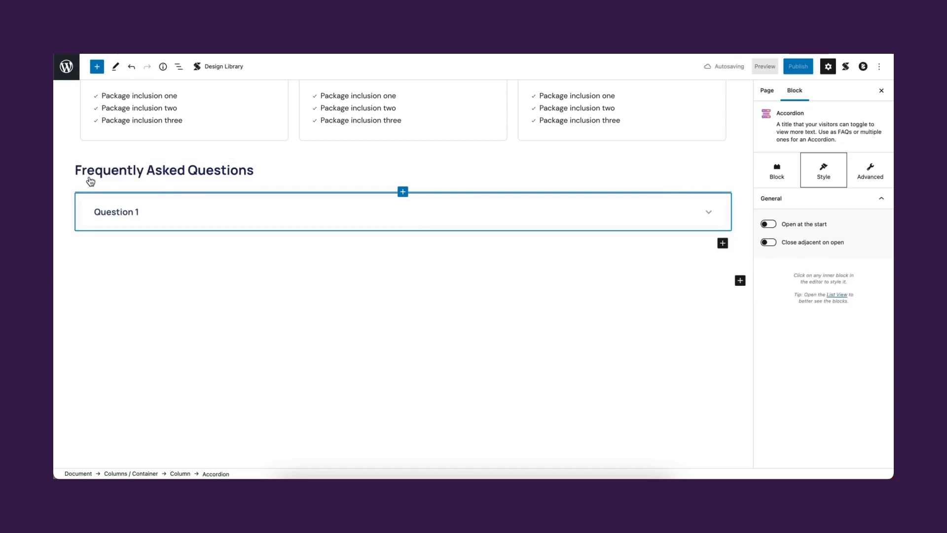
click(179, 177)
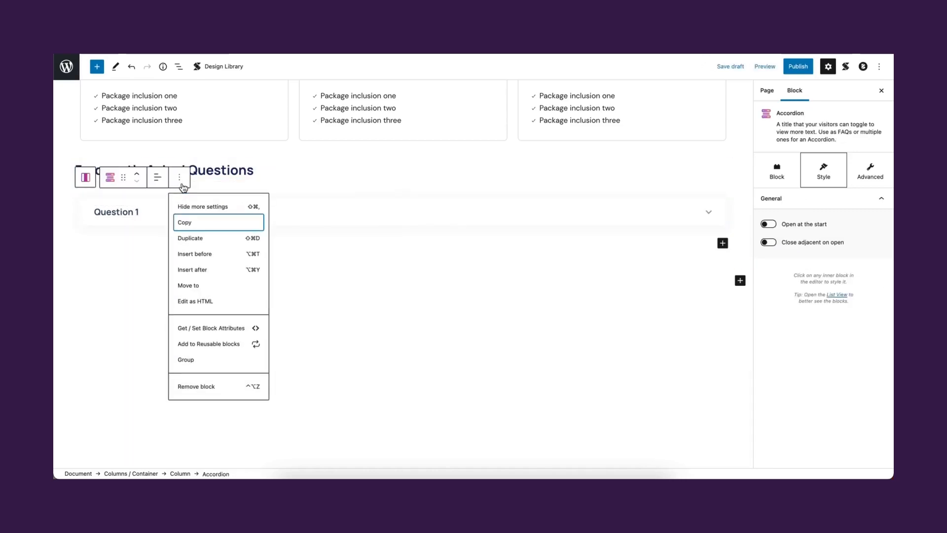
click(190, 238)
click(179, 227)
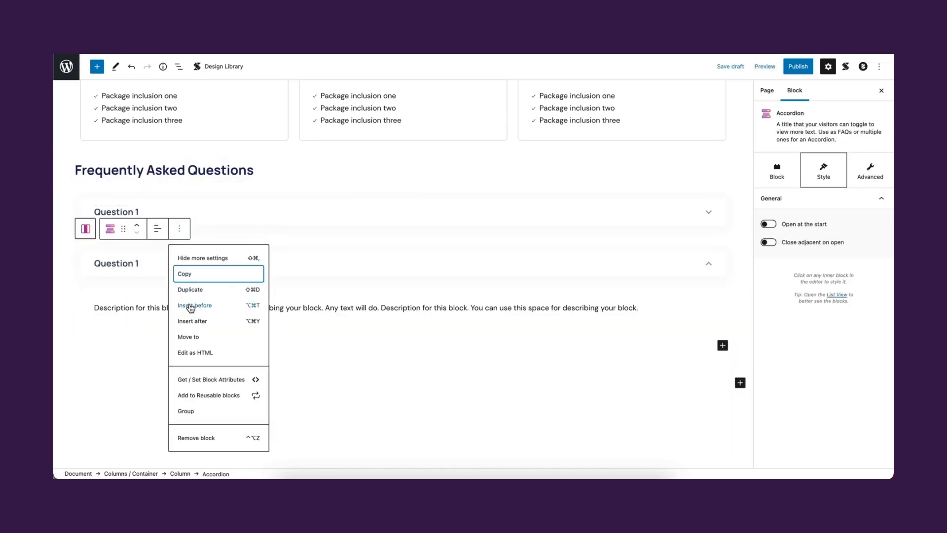
click(190, 289)
click(179, 330)
click(199, 155)
click(179, 364)
click(200, 187)
scroll(164, 254, up, 5)
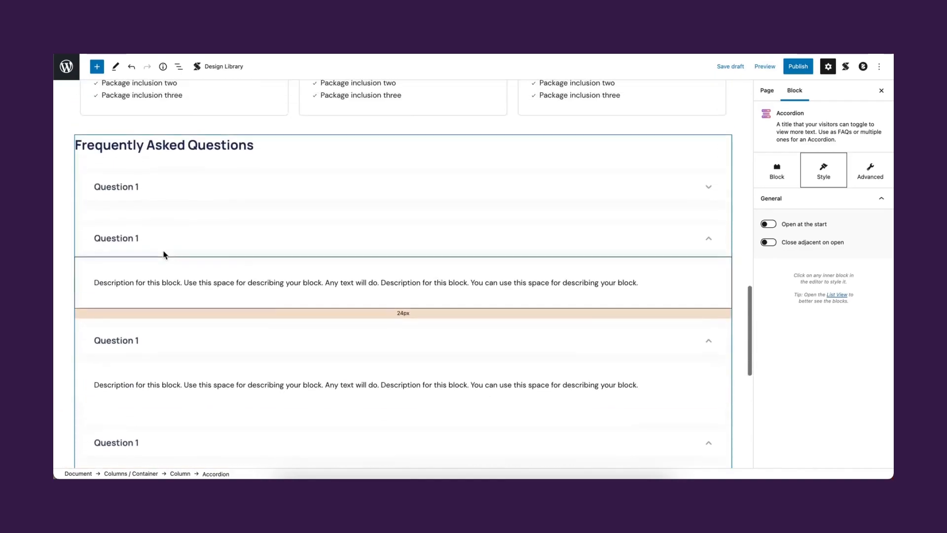
- Retitle the four duplicated accordions "Question 2" through "Question 5" and collapse the open Question 2 item
click(151, 241)
key(BackSpace)
text(2)
click(152, 340)
key(BackSpace)
text(3)
click(150, 400)
key(BackSpace)
text(4)
scroll(158, 390, down, 2)
click(161, 383)
key(BackSpace)
text(5)
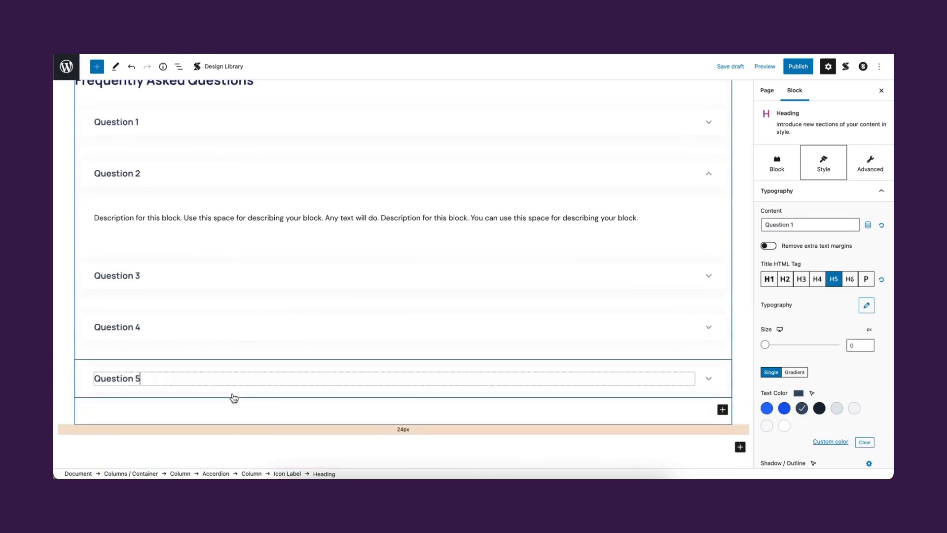
click(688, 183)
scroll(627, 247, up, 2)
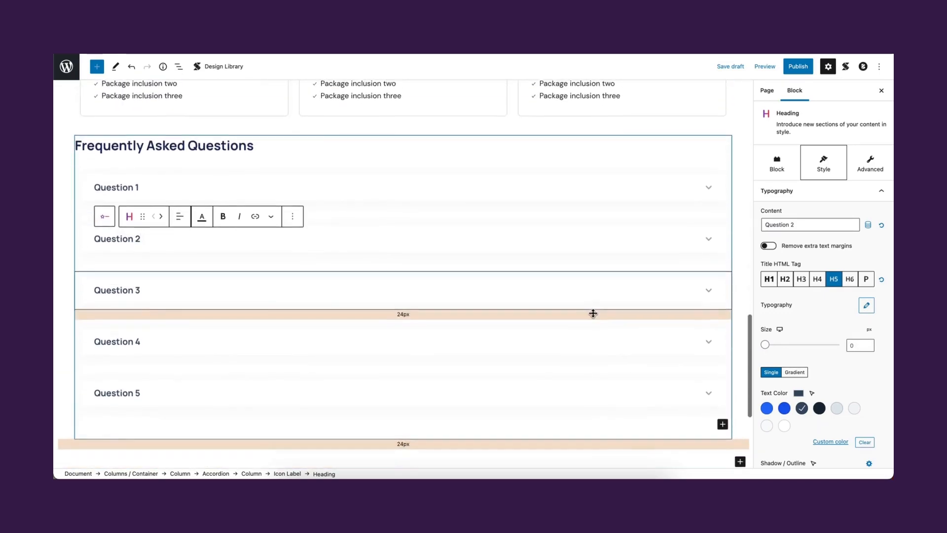
- Insert a Call to Action block with the Default layout below the FAQ section and set it to wide width
scroll(560, 375, down, 1)
click(513, 425)
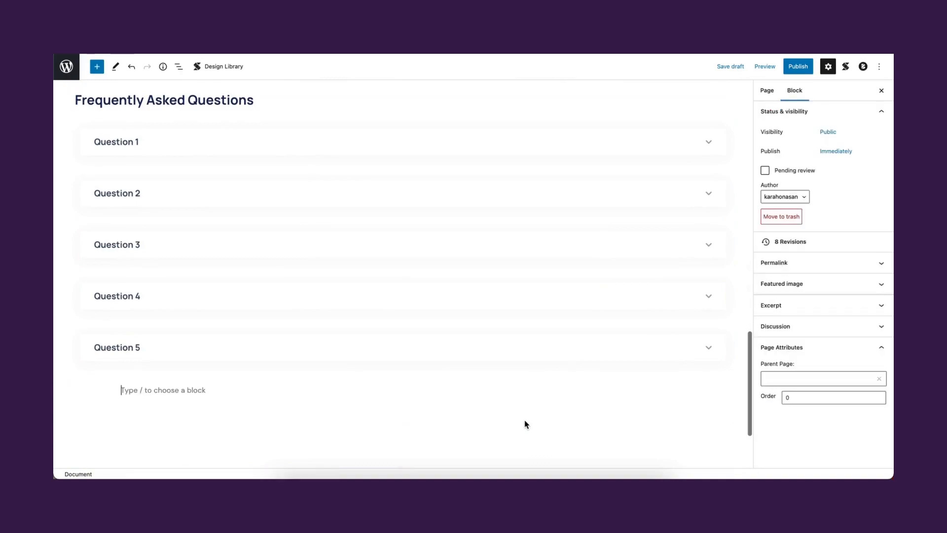
click(677, 390)
text(call)
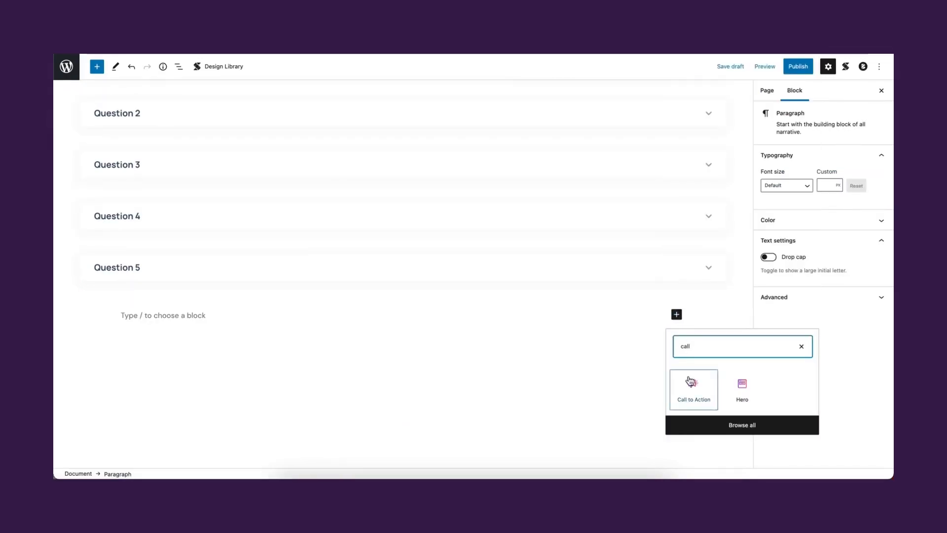
click(692, 380)
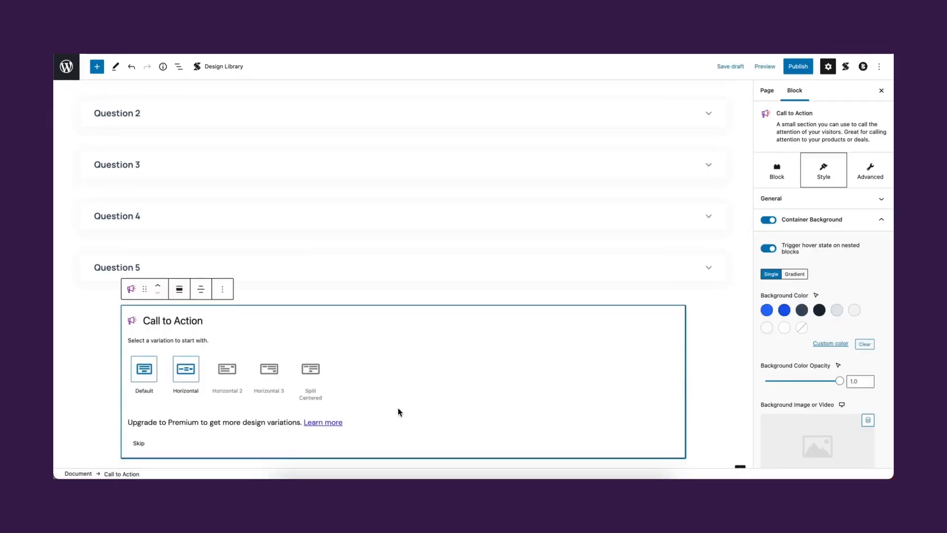
click(143, 370)
click(143, 430)
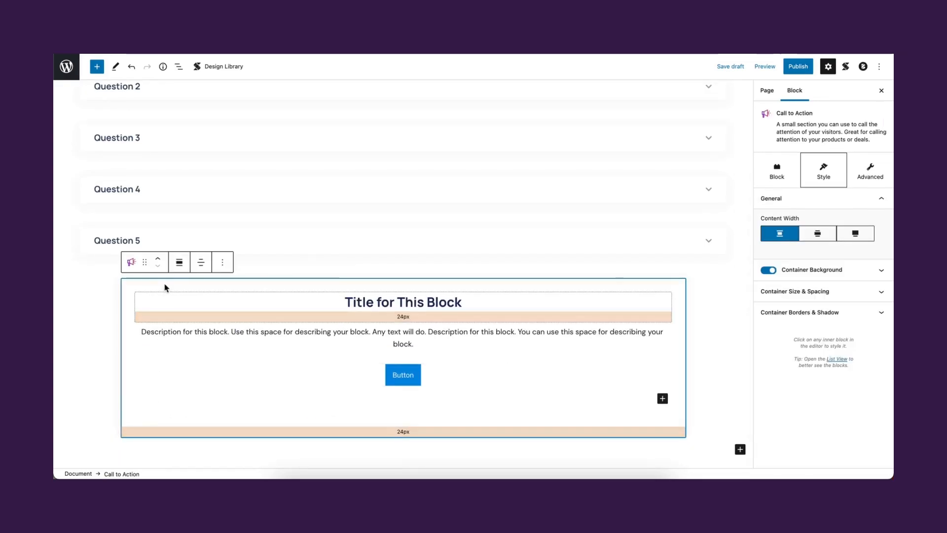
click(180, 265)
click(178, 340)
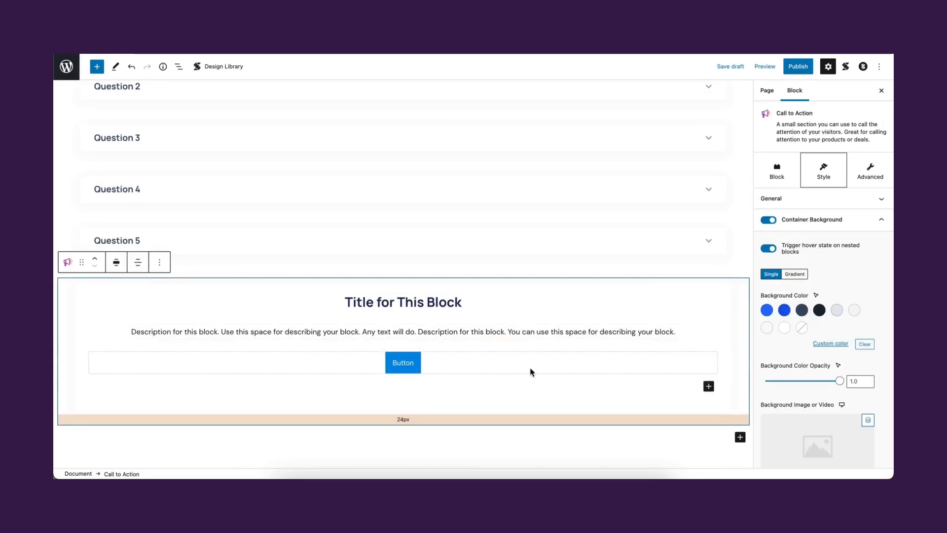
- Set the Call to Action background to the custom color #fafafa and its button to the palette's second, darker blue
click(821, 344)
click(745, 316)
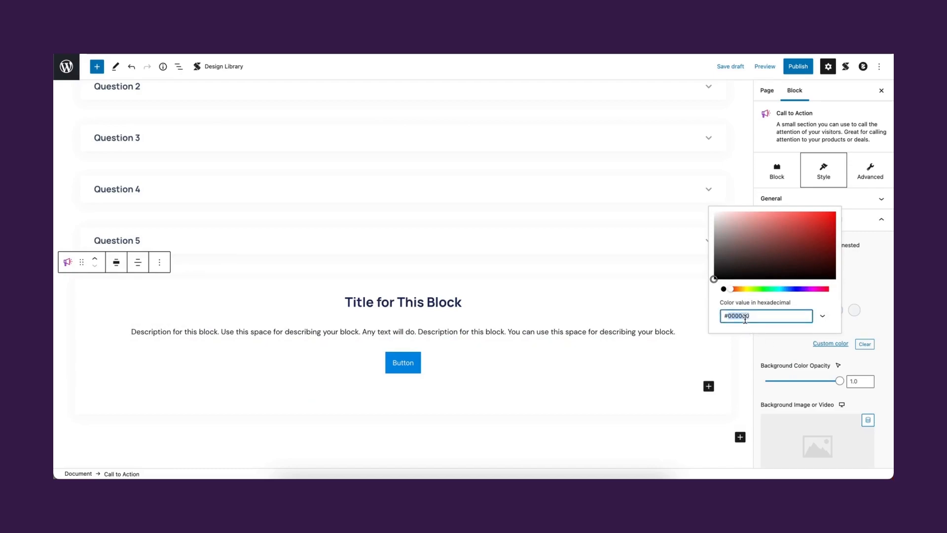
text(#fafafa)
click(881, 322)
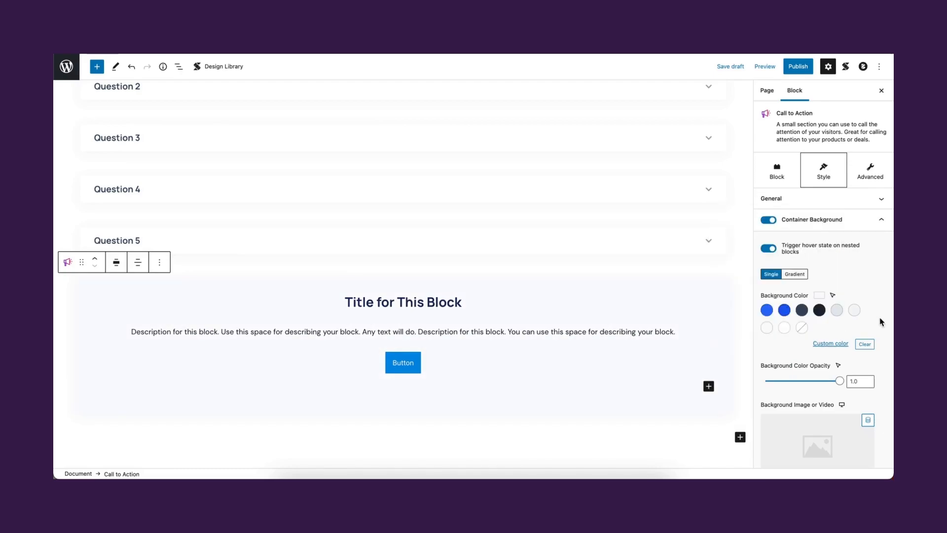
click(417, 369)
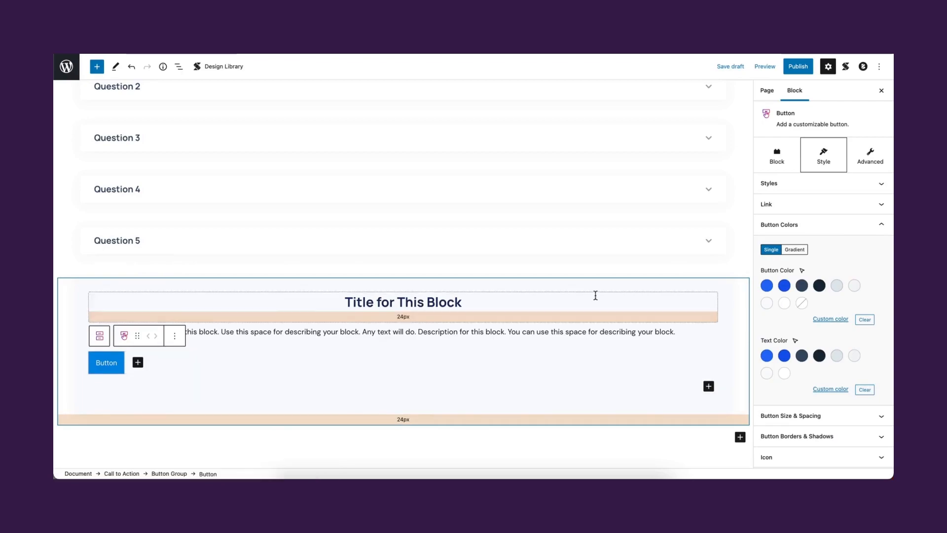
click(784, 286)
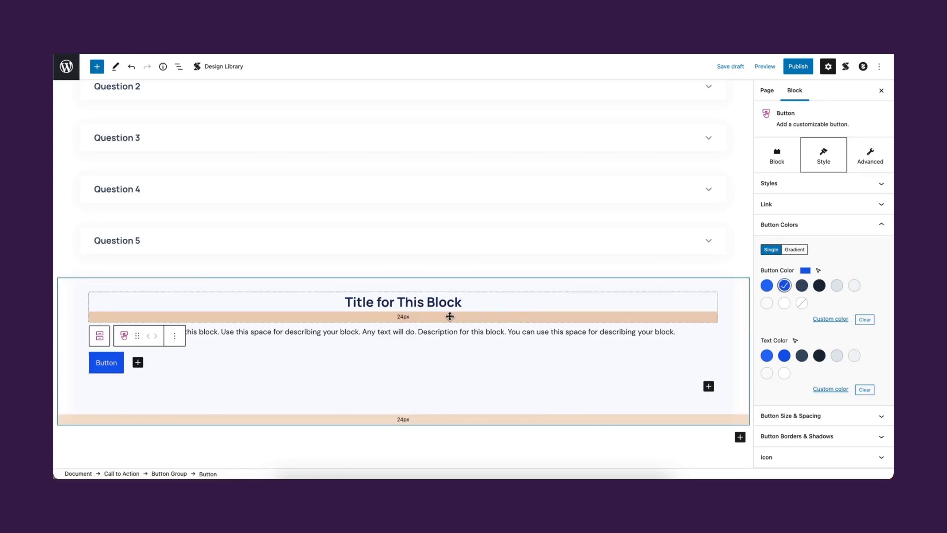
- Change the Call to Action title to "Get Started with Banksy Today!"
click(402, 302)
triple_click(402, 302)
text(Get)
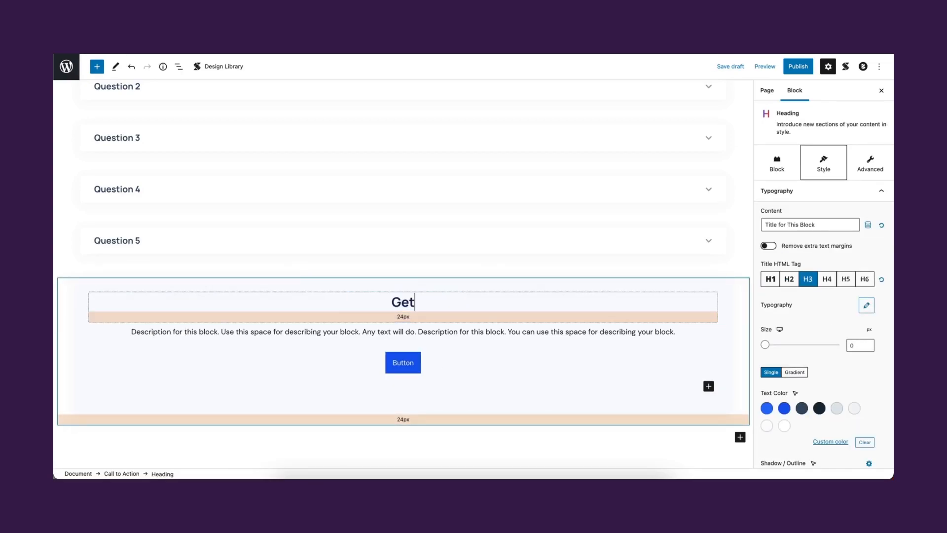
text( Started with Banksy Today!)
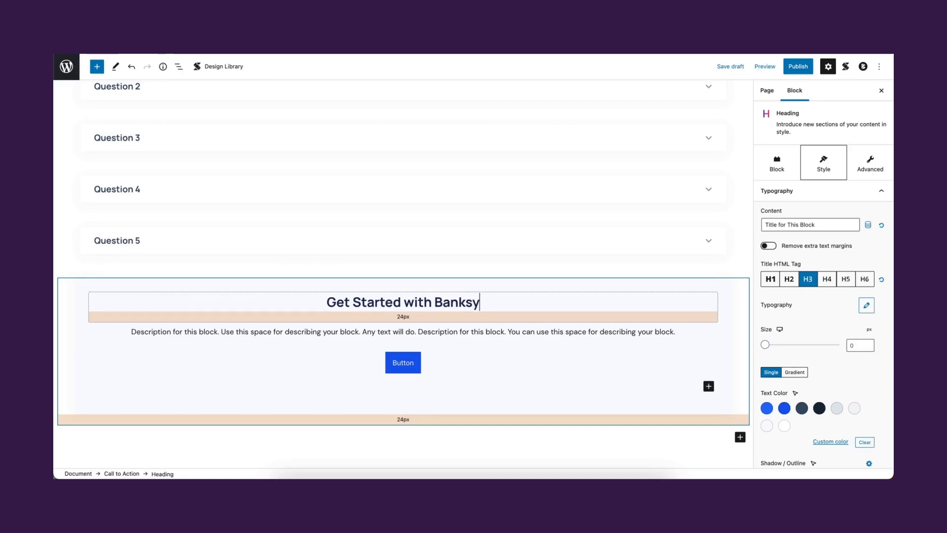
- Make the Call to Action title an H2 and change its button text to "Buy Banksy Now"
click(791, 281)
click(403, 364)
key(ctrl+a)
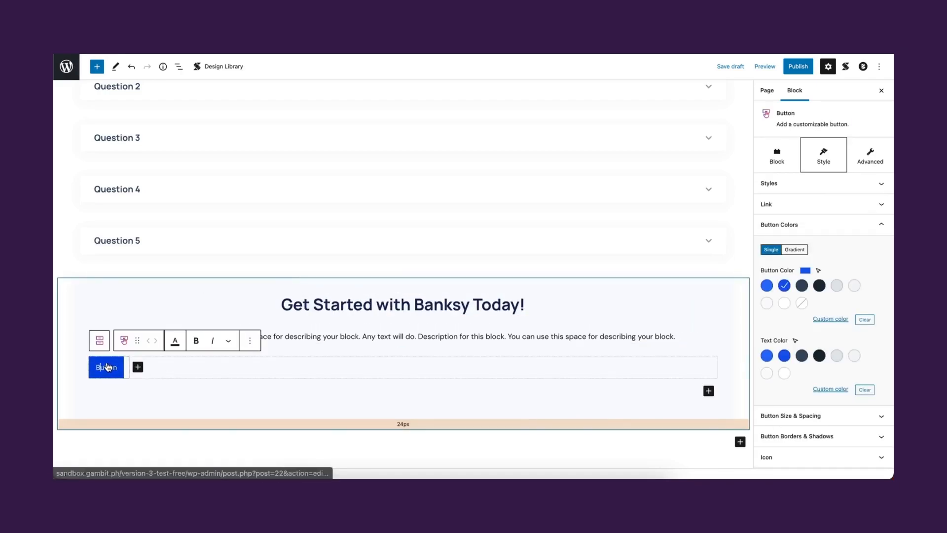
text(Buy Banksy Now)
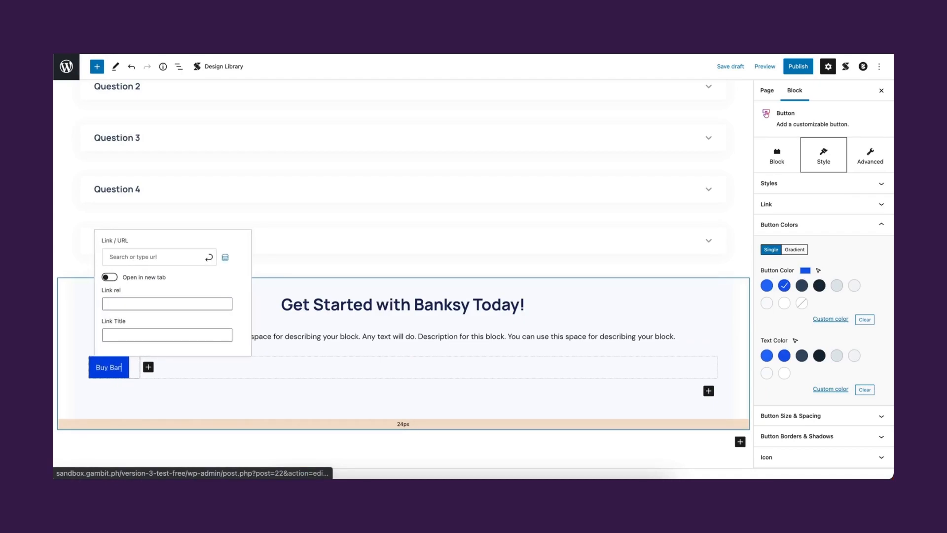
click(437, 436)
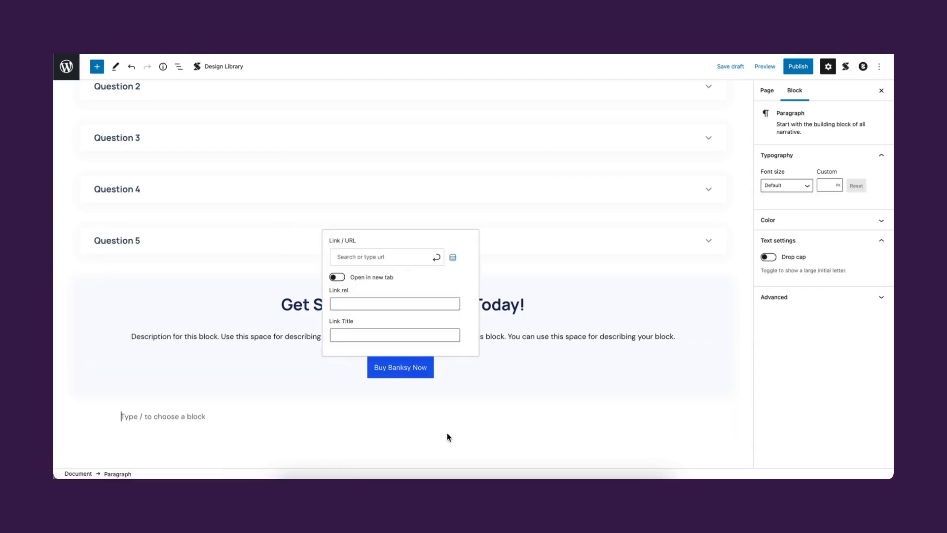
- Set the spacing below the Call to Action title to 35px and below its description to 50px
click(420, 348)
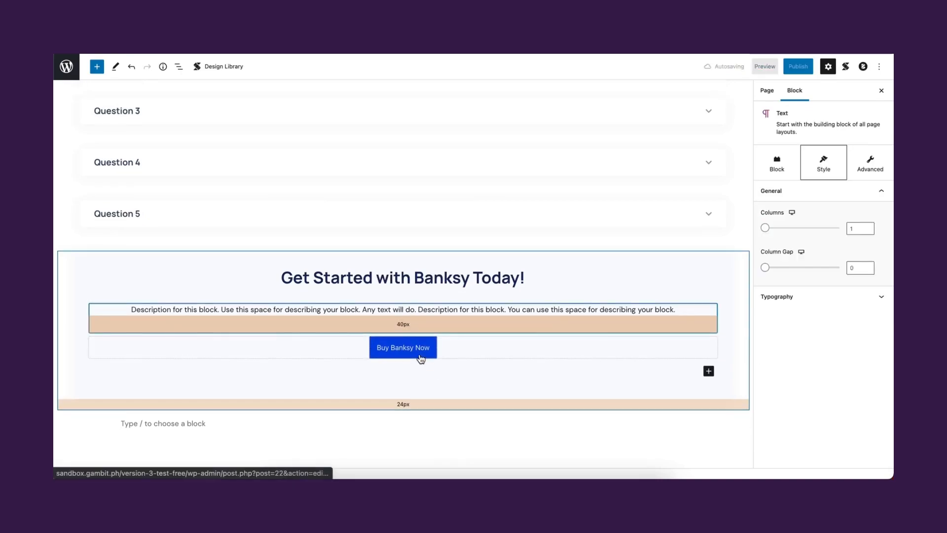
click(436, 436)
click(440, 315)
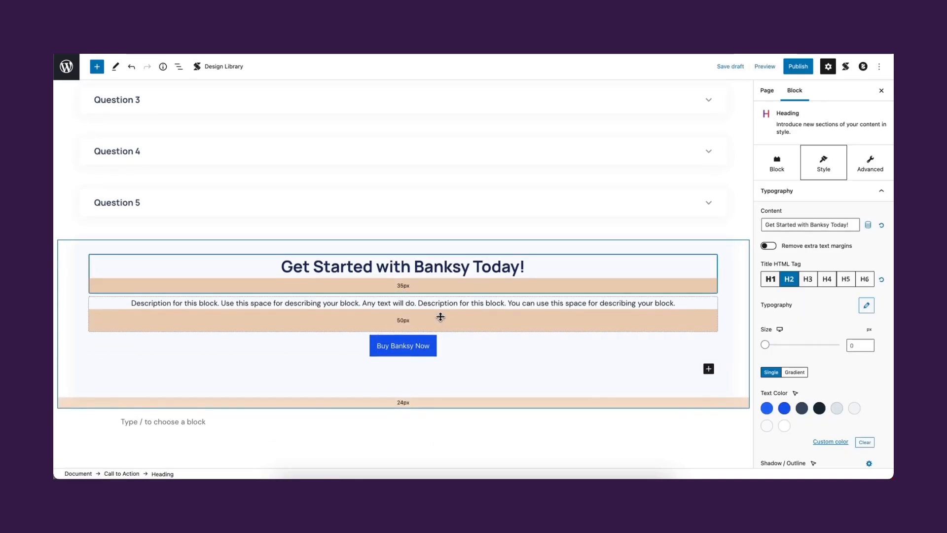
click(449, 440)
- Save the draft of the Home page and publish it publicly and immediately
scroll(448, 440, down, 1)
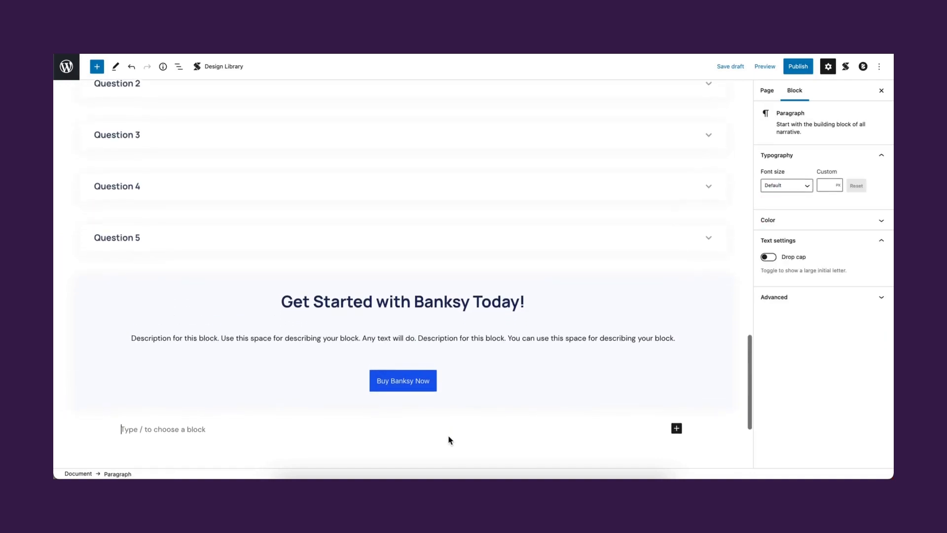
click(735, 67)
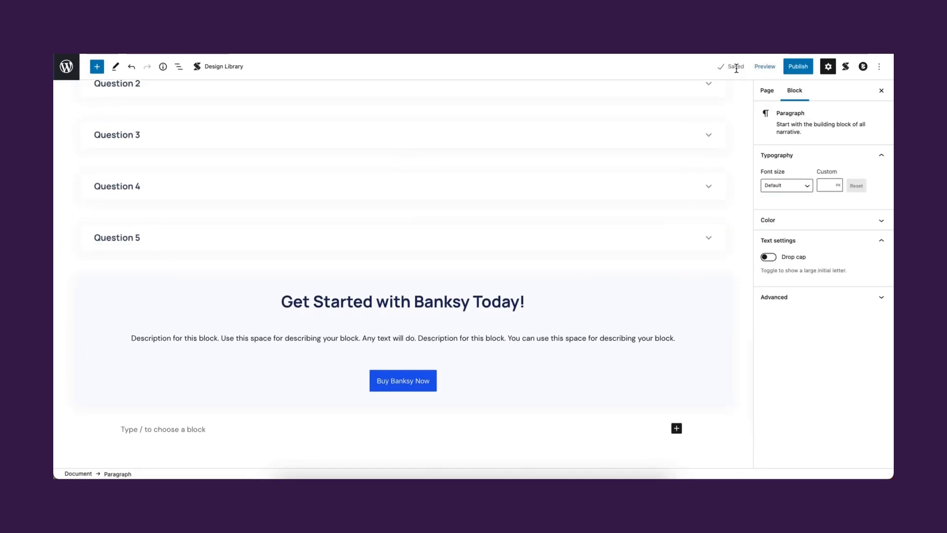
click(798, 67)
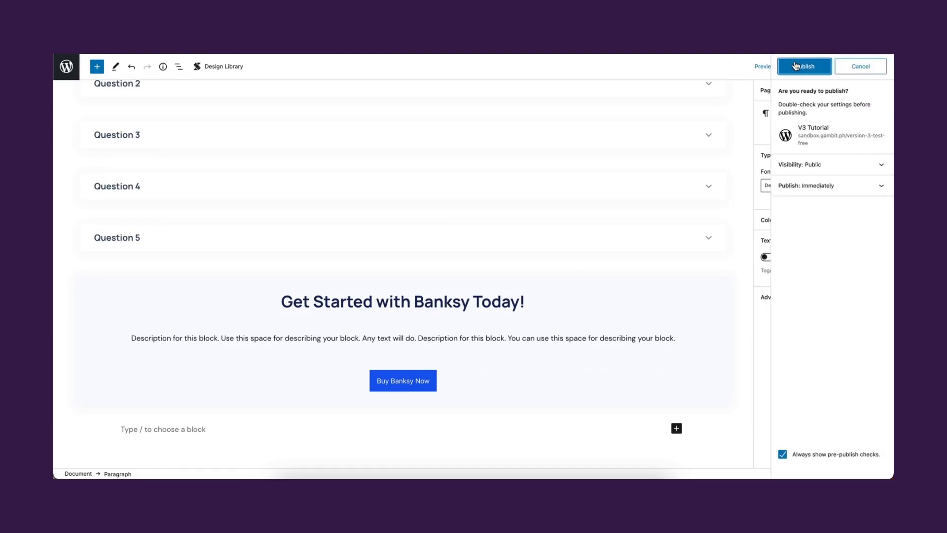
click(807, 67)
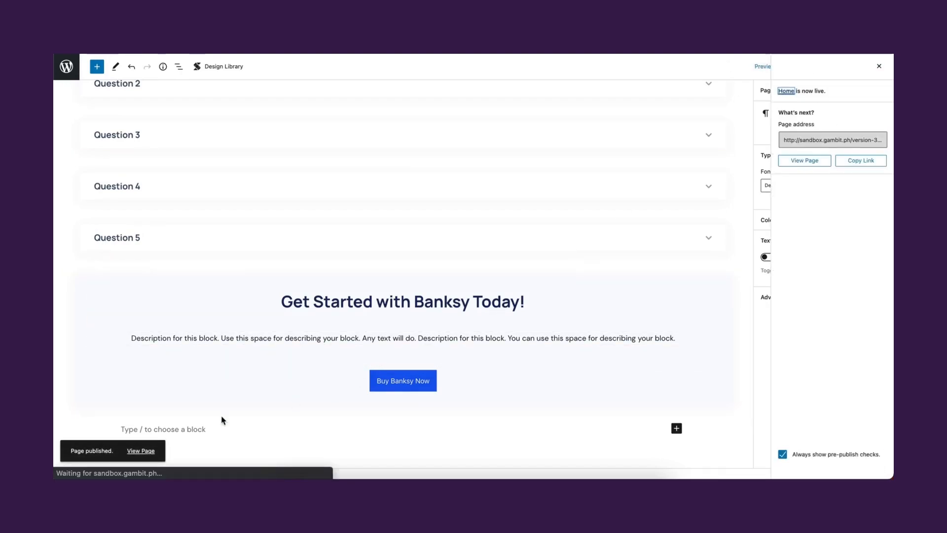
- Open the published Home page in a new tab and review its sections from the hero down to the footer
right_click(141, 450)
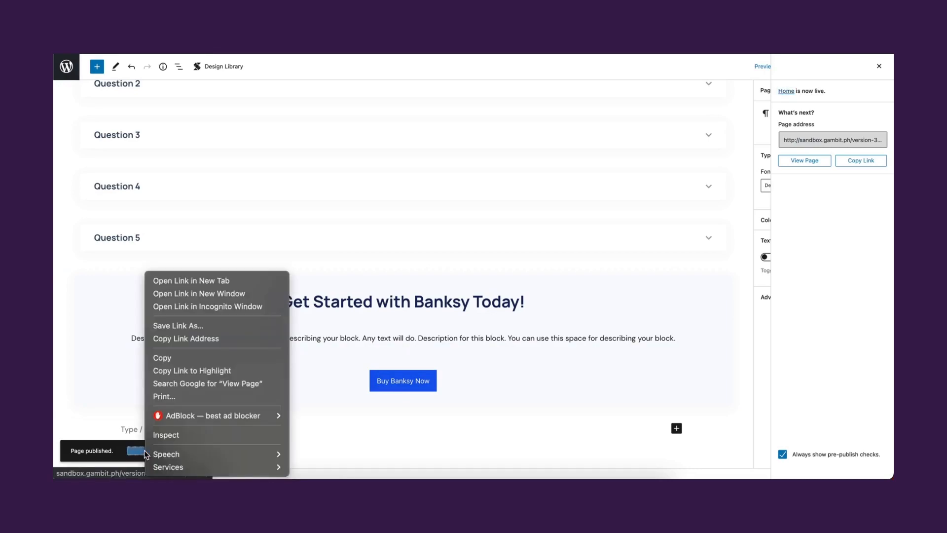
click(206, 281)
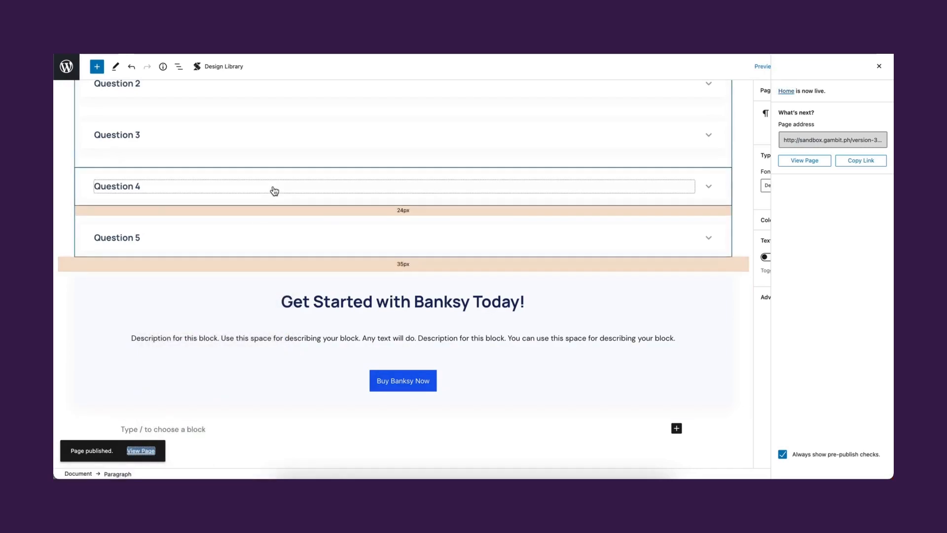
key(ctrl+Tab)
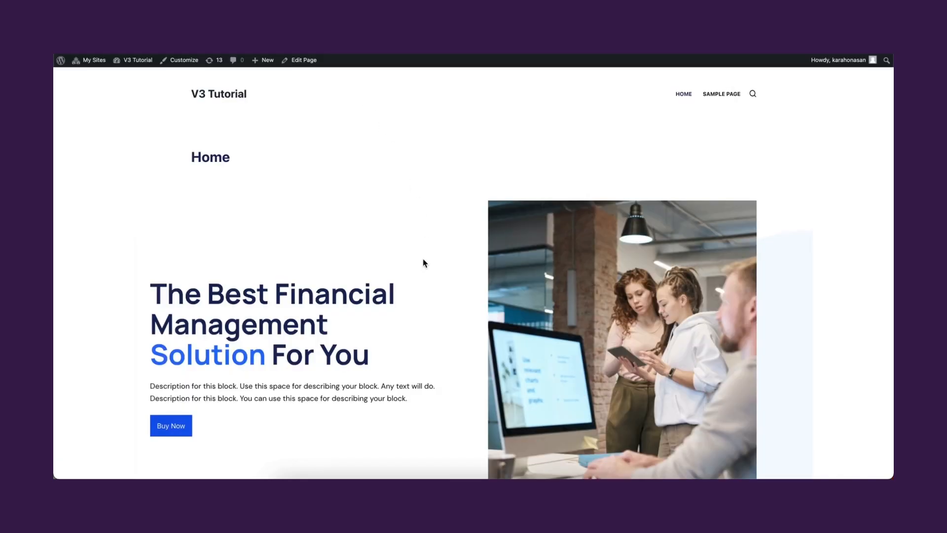
scroll(423, 265, down, 10)
scroll(422, 266, down, 6)
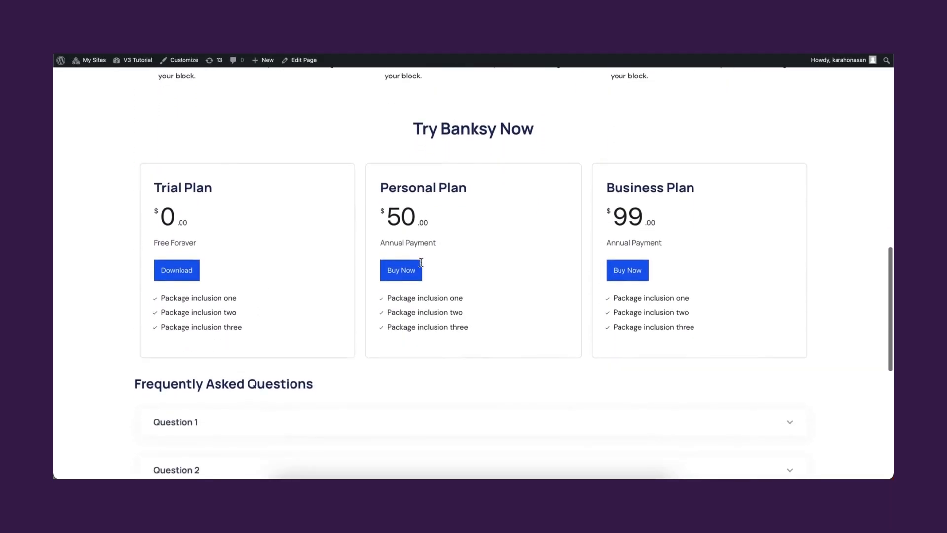
scroll(421, 263, down, 8)
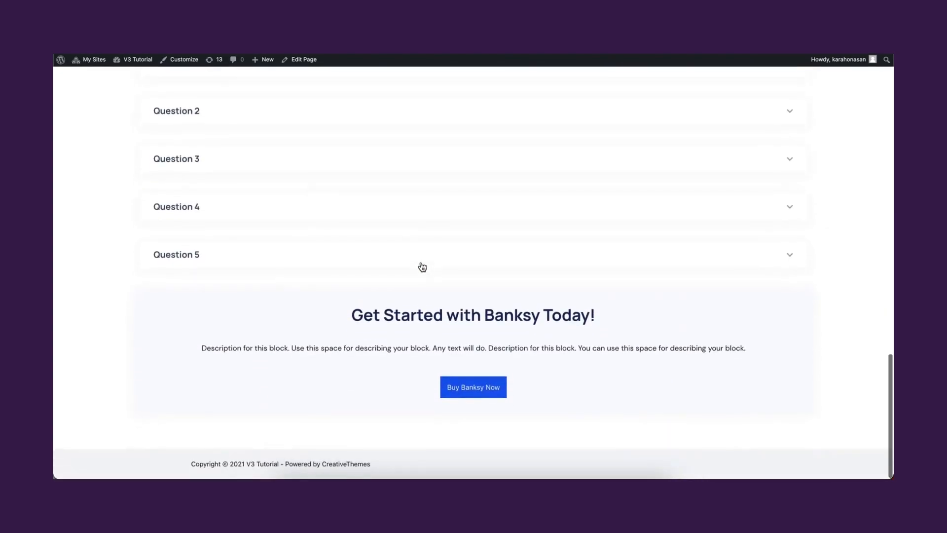
- Test three of the FAQ accordions on the published page by expanding and collapsing each one
scroll(421, 266, up, 3)
click(793, 211)
click(791, 216)
click(784, 258)
click(784, 258)
click(783, 303)
click(783, 302)
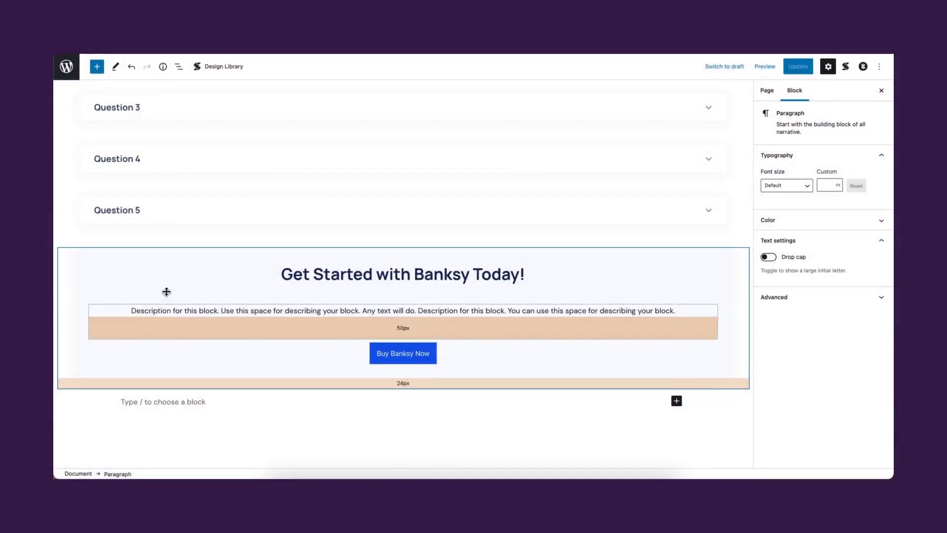
- Leave the page editor and open the site's Reading settings
click(67, 70)
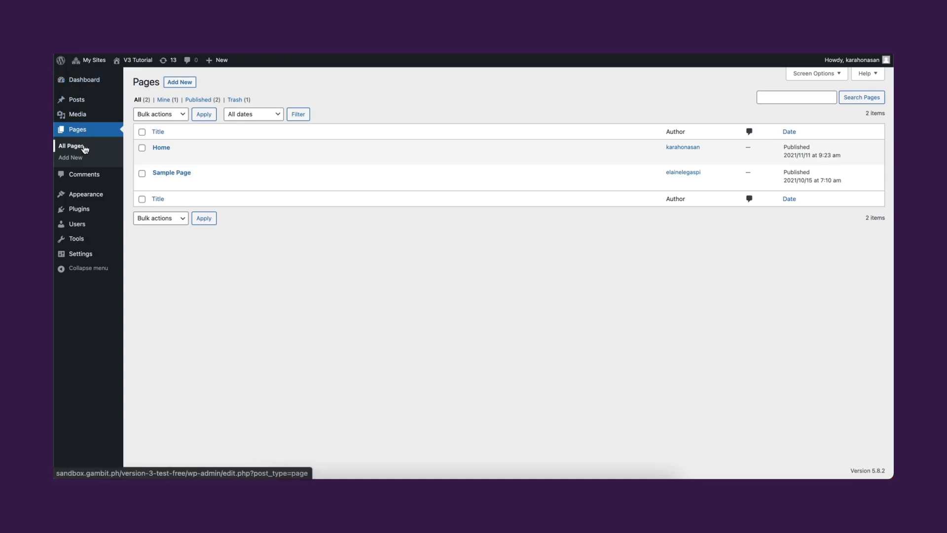
mouse_move(148, 156)
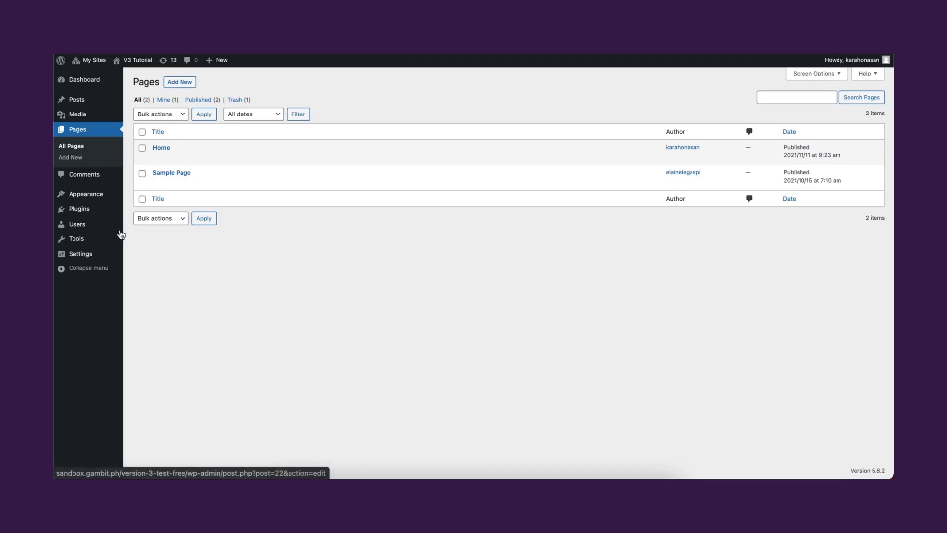
mouse_move(98, 257)
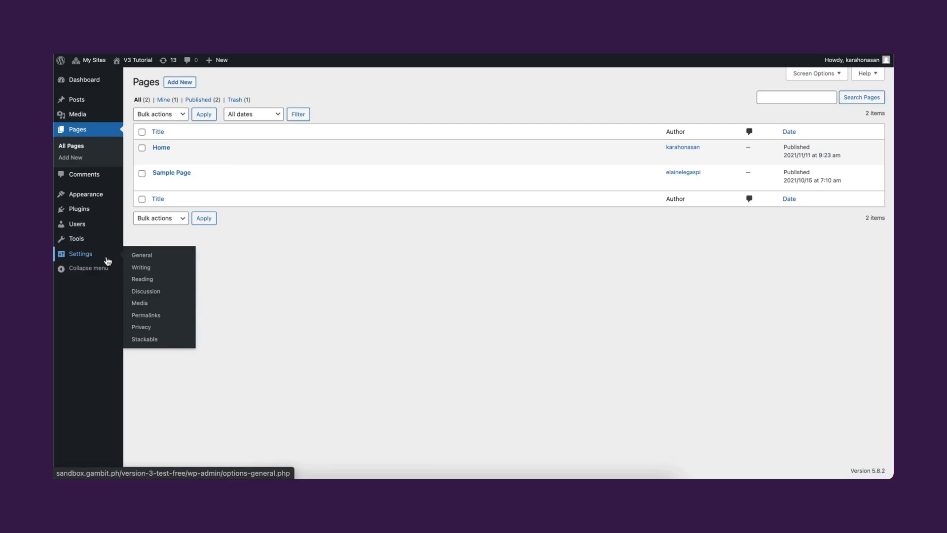
click(154, 284)
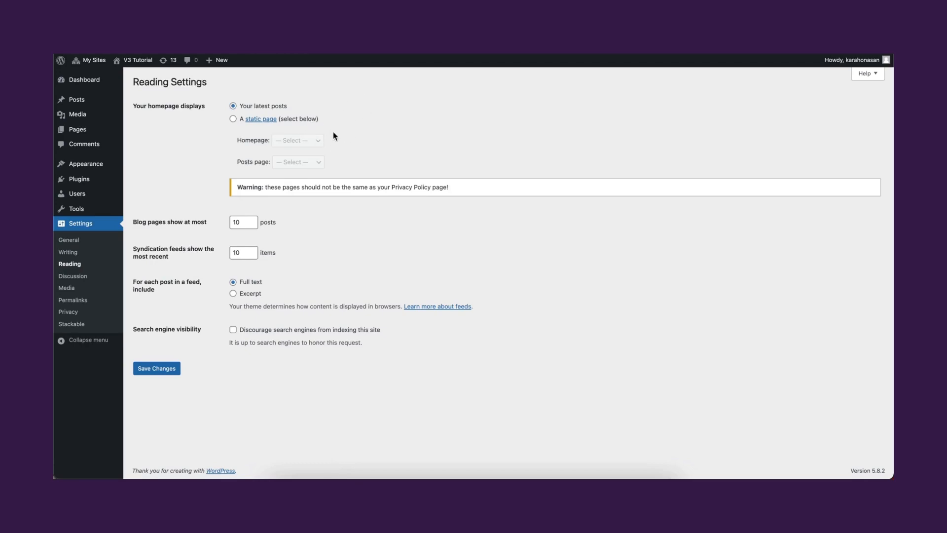
- Make the homepage display a static page, choose Home as the homepage, and save the changes
click(233, 120)
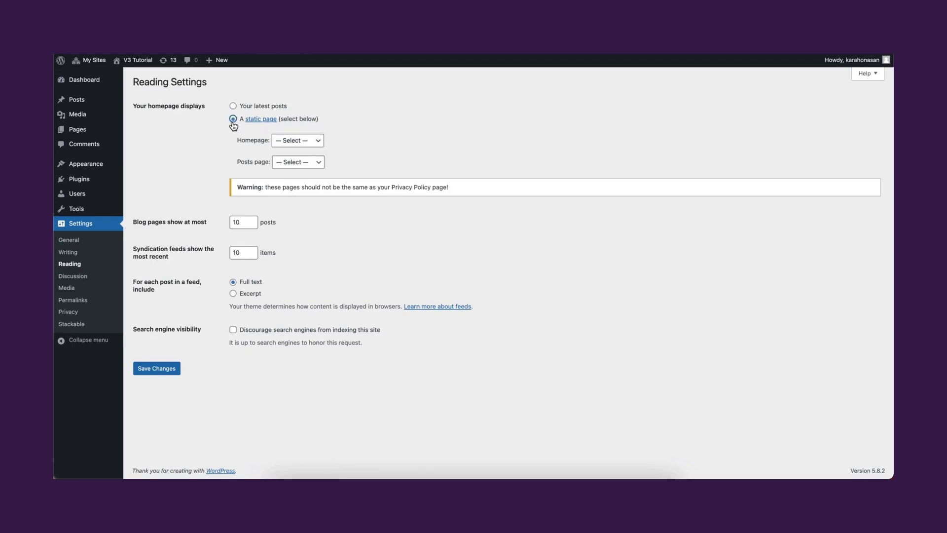
click(317, 143)
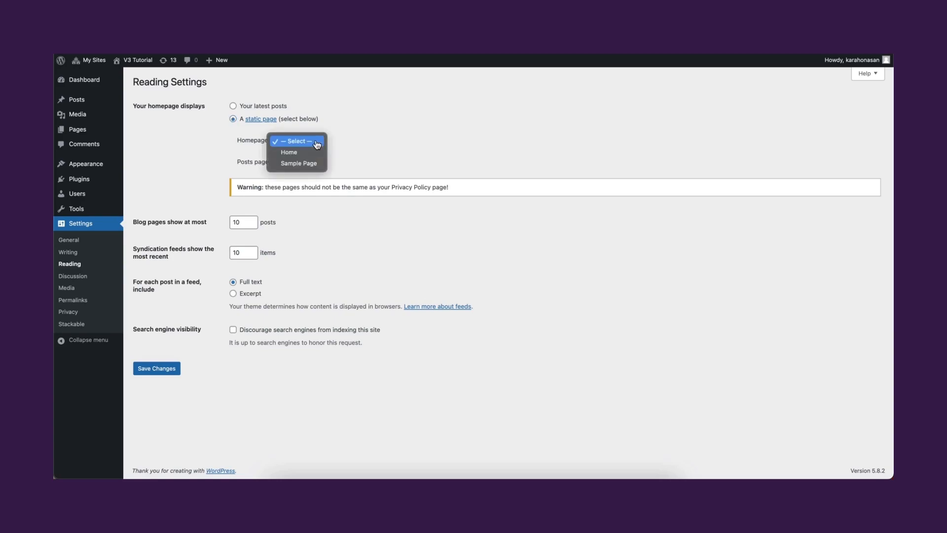
click(312, 152)
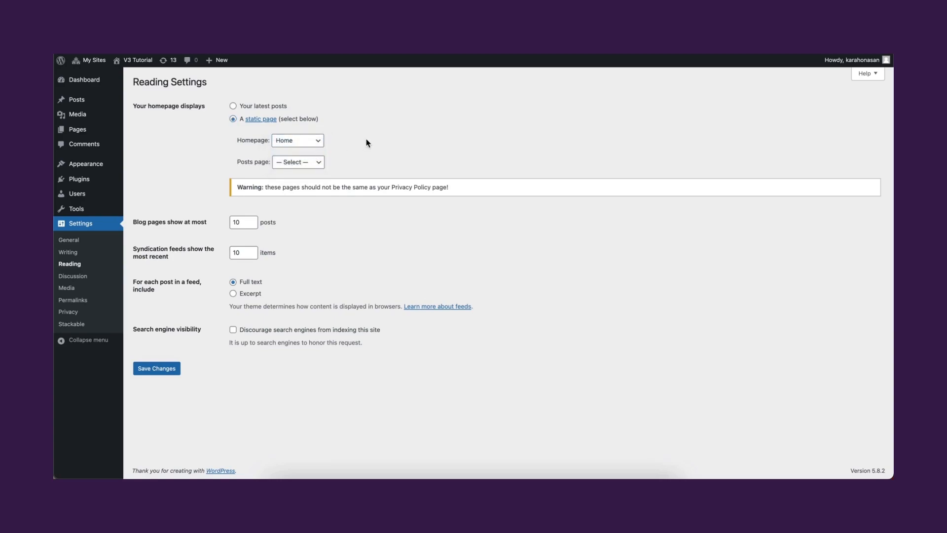
click(173, 370)
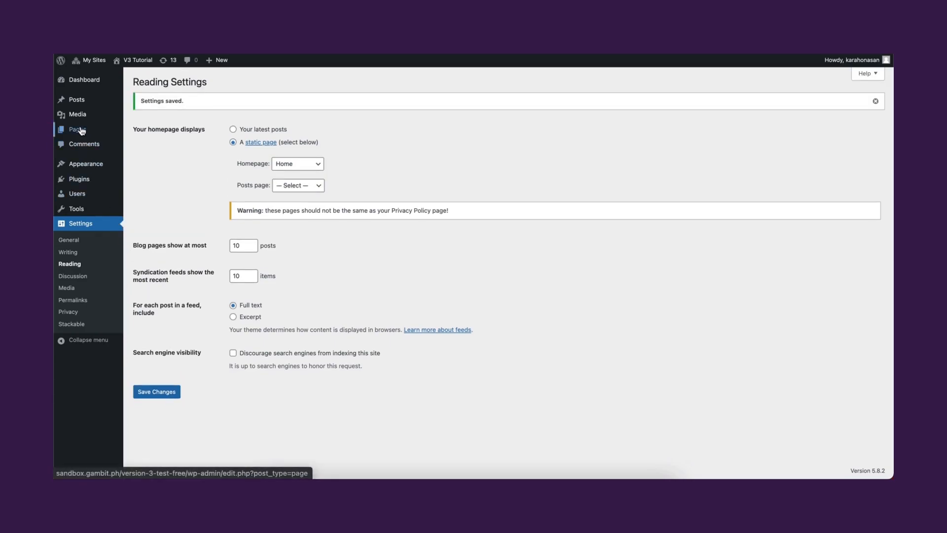
- Create a new page from the site's Pages list and title it "About"
click(136, 135)
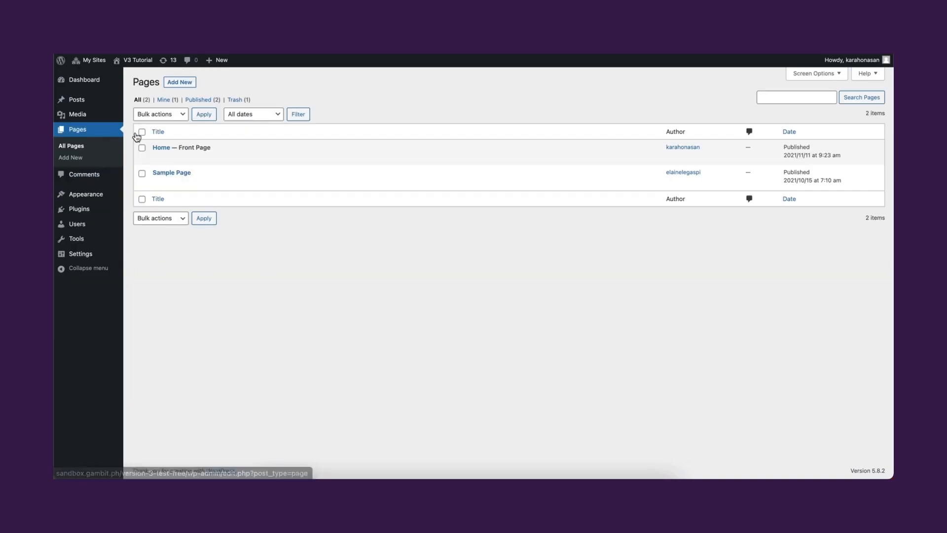
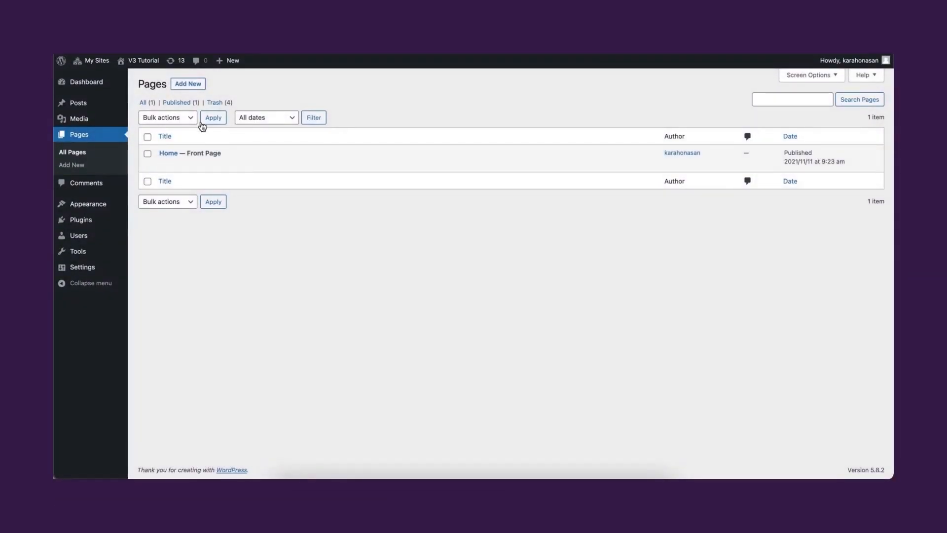
click(187, 85)
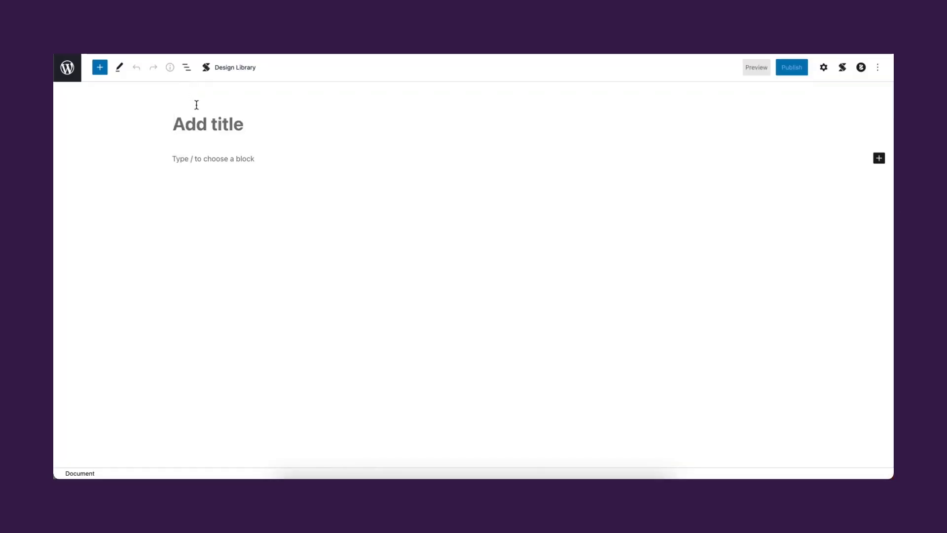
click(197, 126)
text(About)
- Insert a Feature block below the title using the Default variation
click(249, 157)
text(/feature)
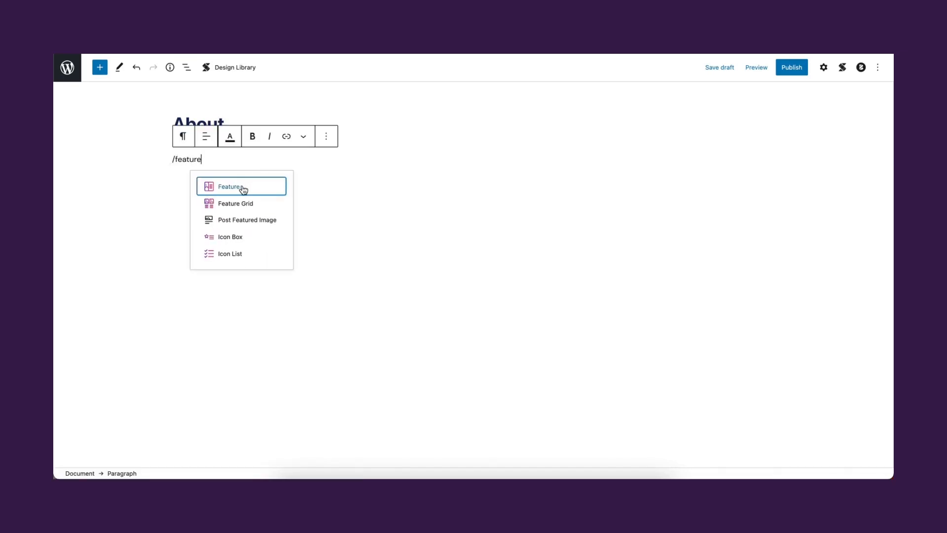
click(243, 190)
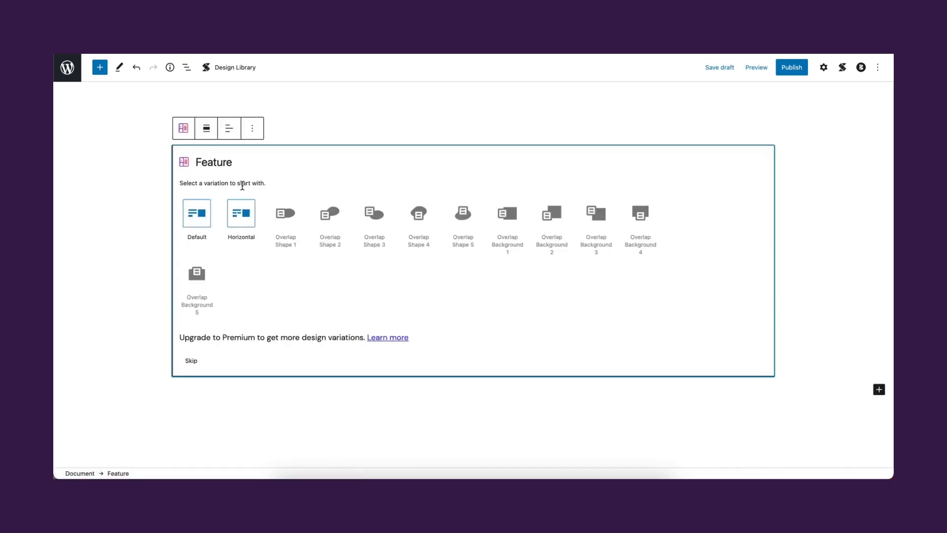
click(201, 220)
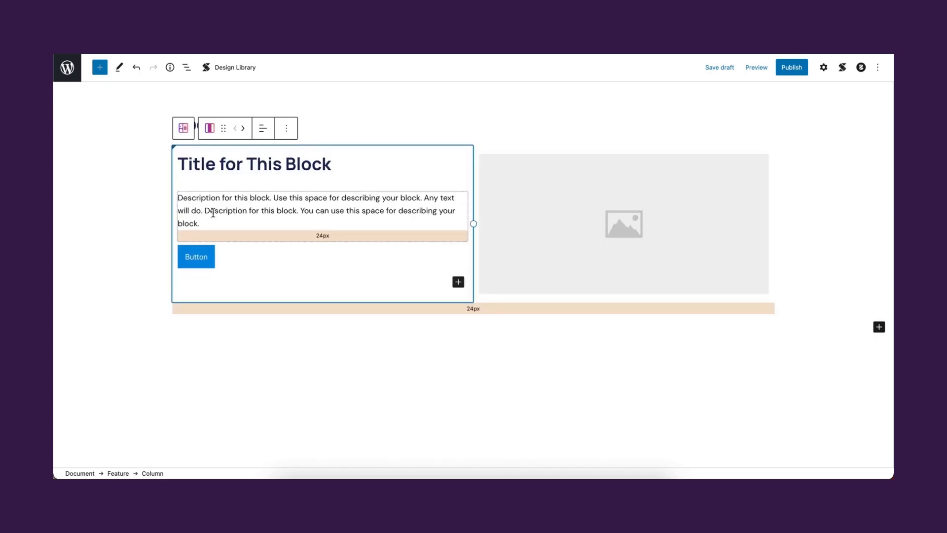
- Set the whole Feature block's alignment to wide width
click(237, 309)
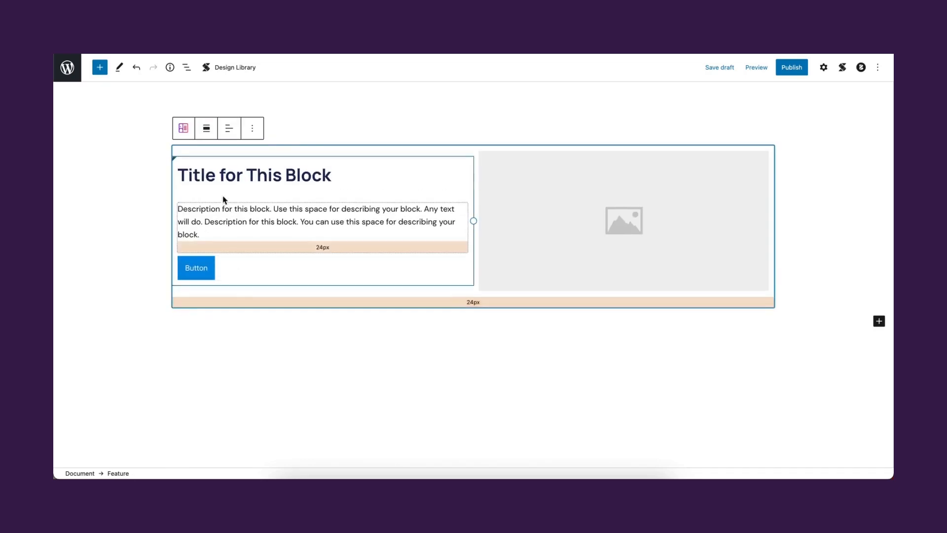
click(208, 130)
click(211, 176)
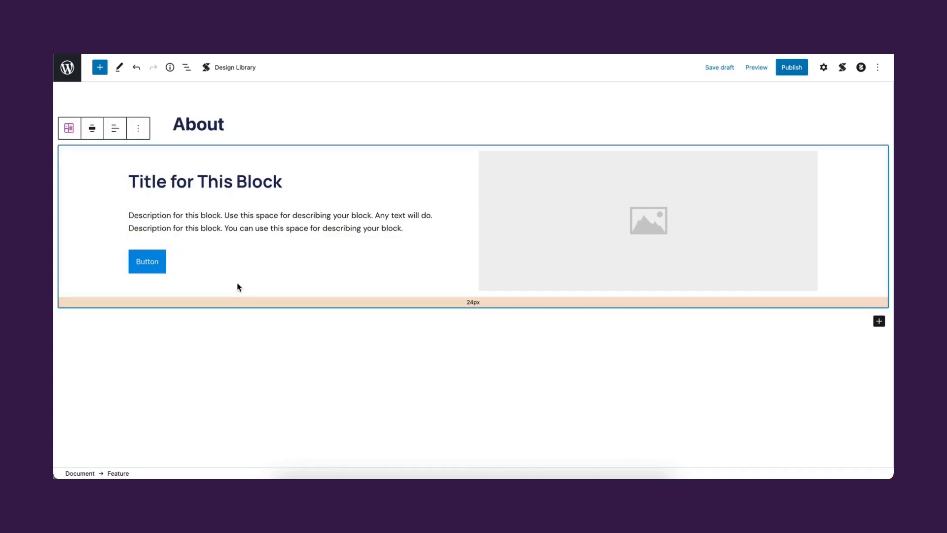
- Fill the Feature block's image placeholder with the media library photo of a team joining hands
click(555, 220)
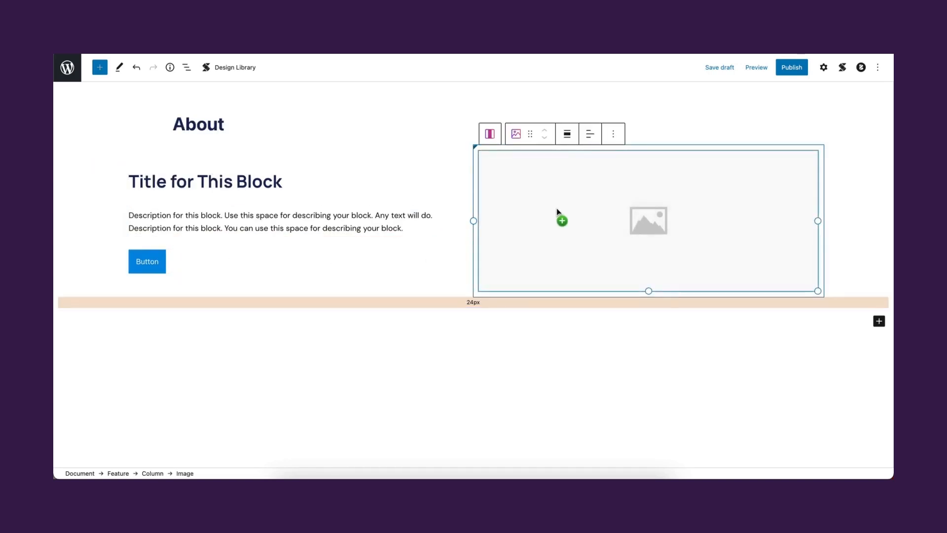
click(560, 218)
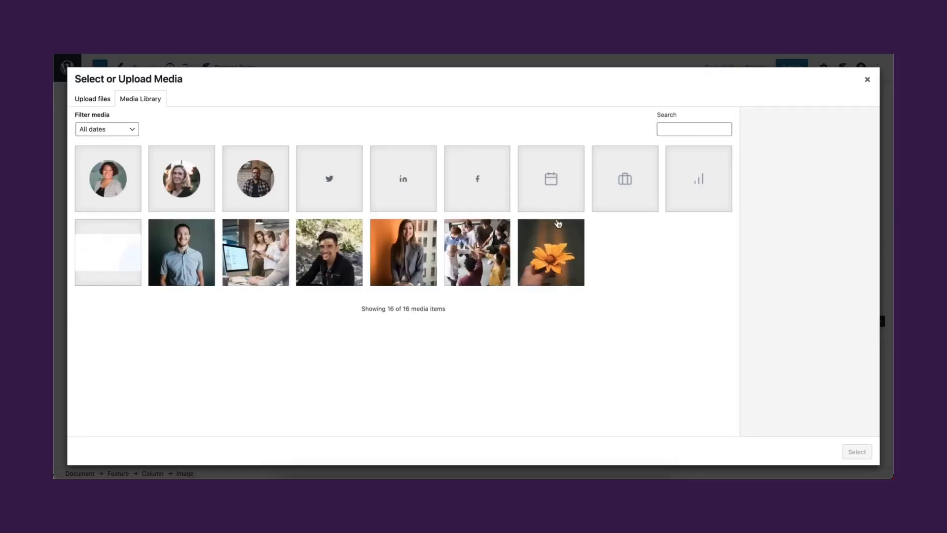
click(481, 265)
click(859, 453)
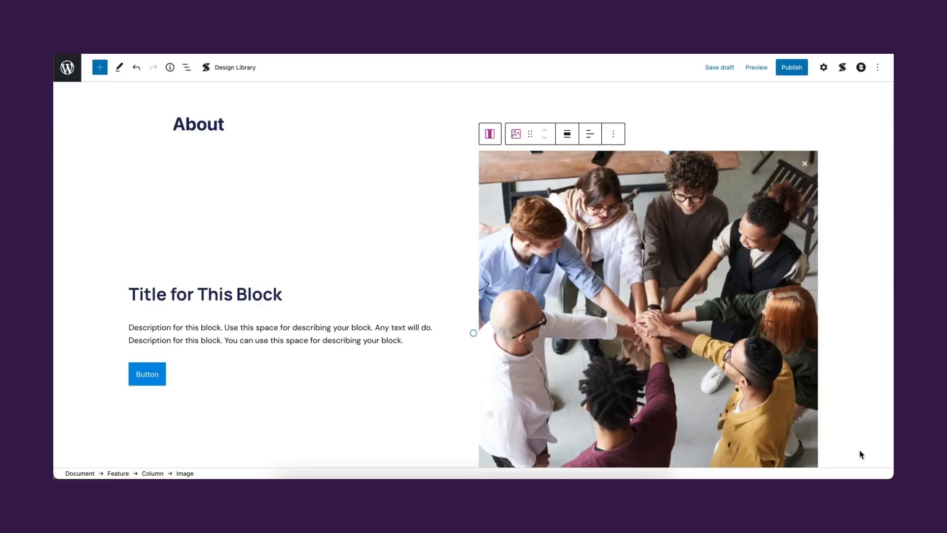
- Shrink the team photo in the Feature block to about 81% width
scroll(692, 315, down, 3)
drag(818, 394, 750, 351)
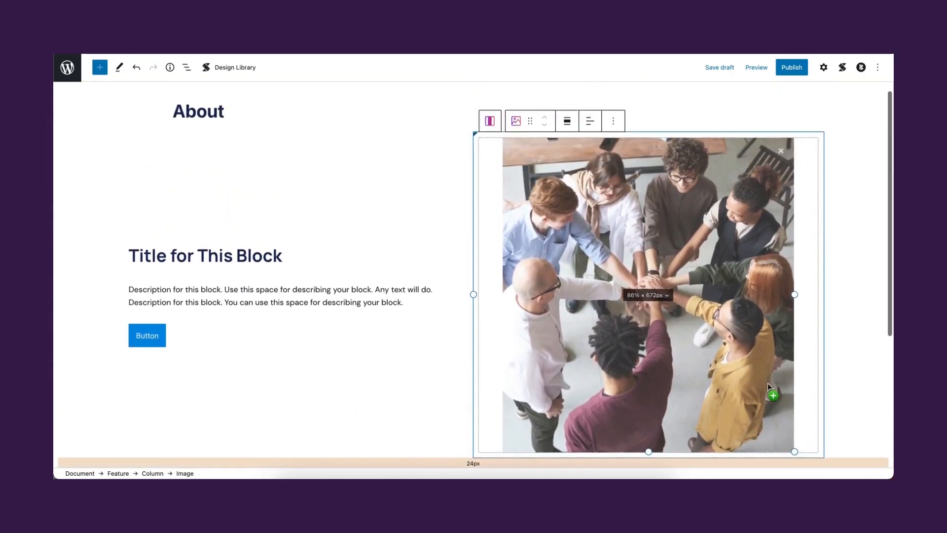
scroll(768, 382, down, 1)
drag(795, 422, 769, 408)
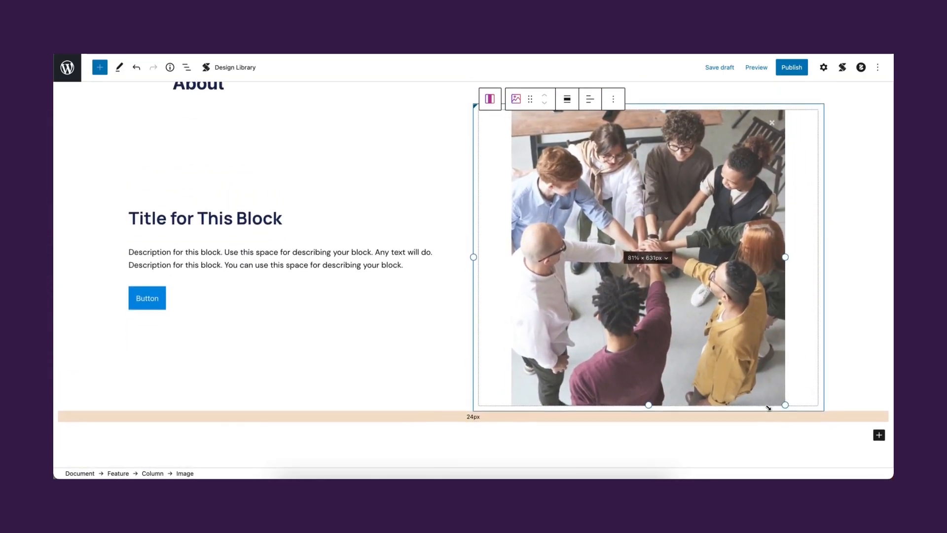
- Replace the Feature block's heading text with "About Us" and set its title HTML tag to H1
click(204, 210)
click(191, 215)
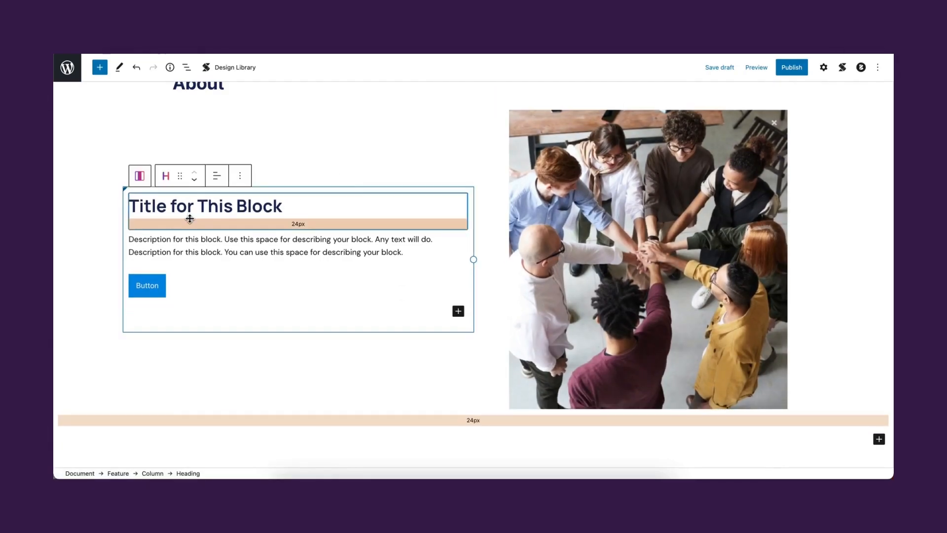
key(super+a)
text(About)
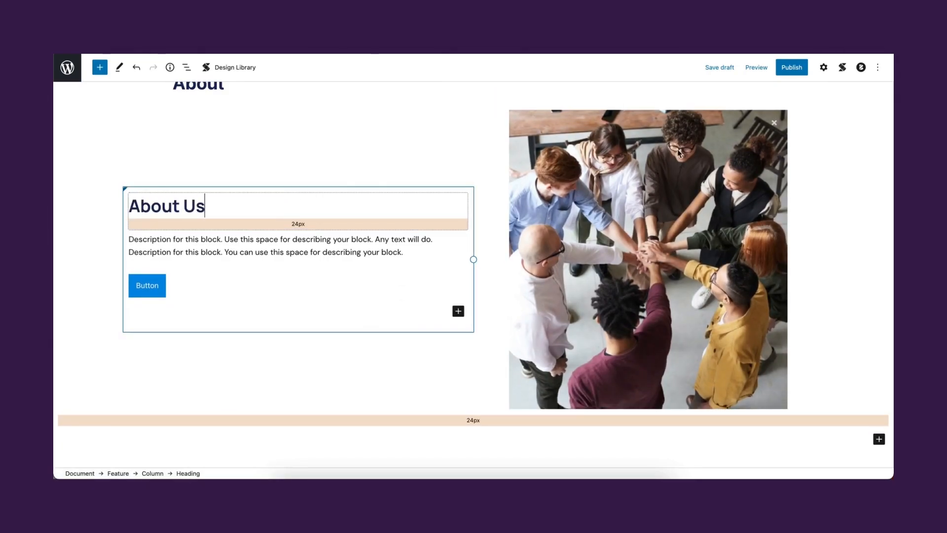
click(823, 67)
click(763, 295)
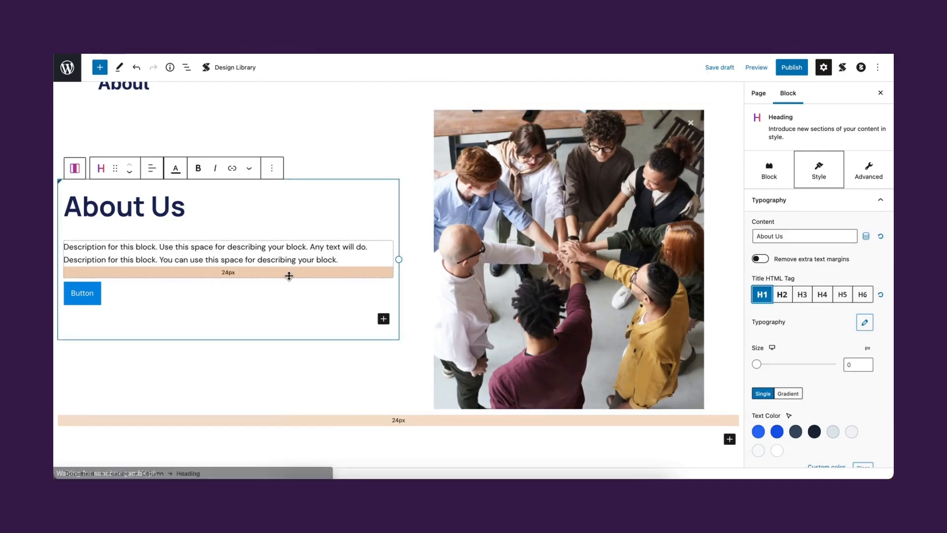
- Lengthen the description under the About Us heading by pasting three more copies of its own text at the end
click(291, 268)
drag(292, 269, 67, 247)
key(super+c)
click(356, 273)
key(super+v)
key(super+v)
key(super+v)
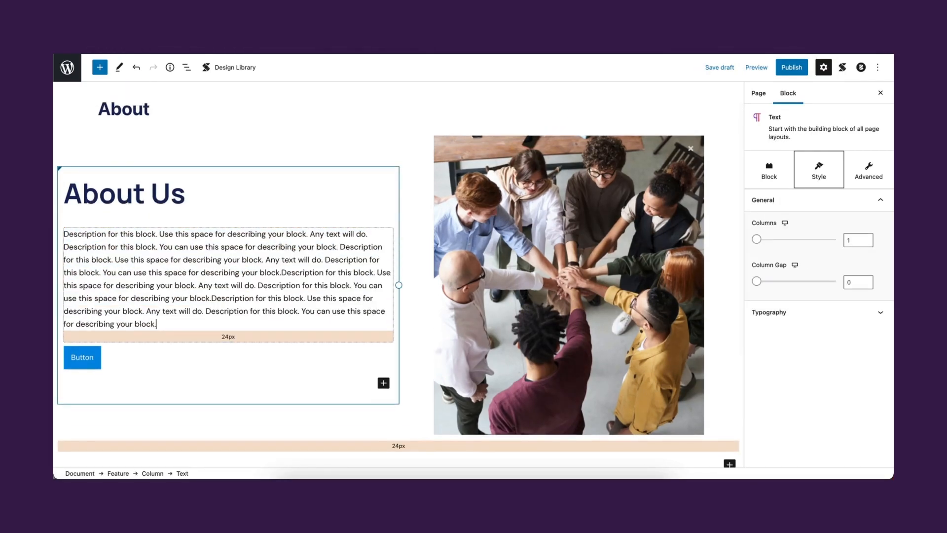
- Remove the Button Group block below the Feature block's description
click(162, 355)
click(199, 336)
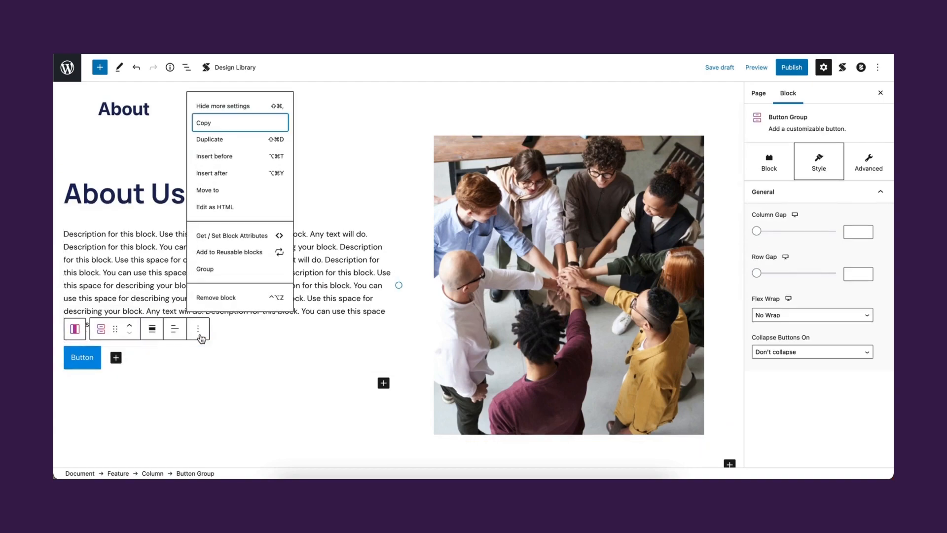
click(227, 298)
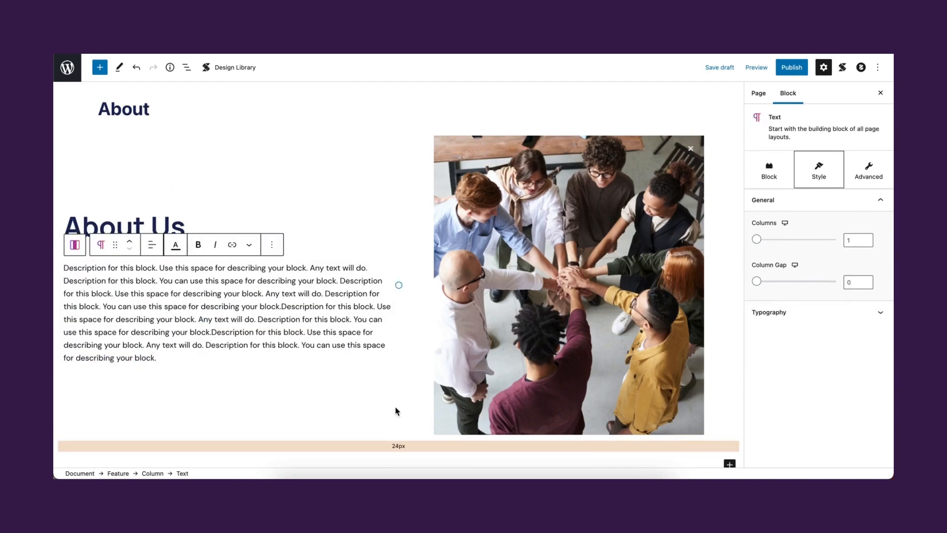
- Close the block settings and insert a Count Up block below the Feature block
scroll(395, 407, down, 1)
click(414, 431)
click(880, 93)
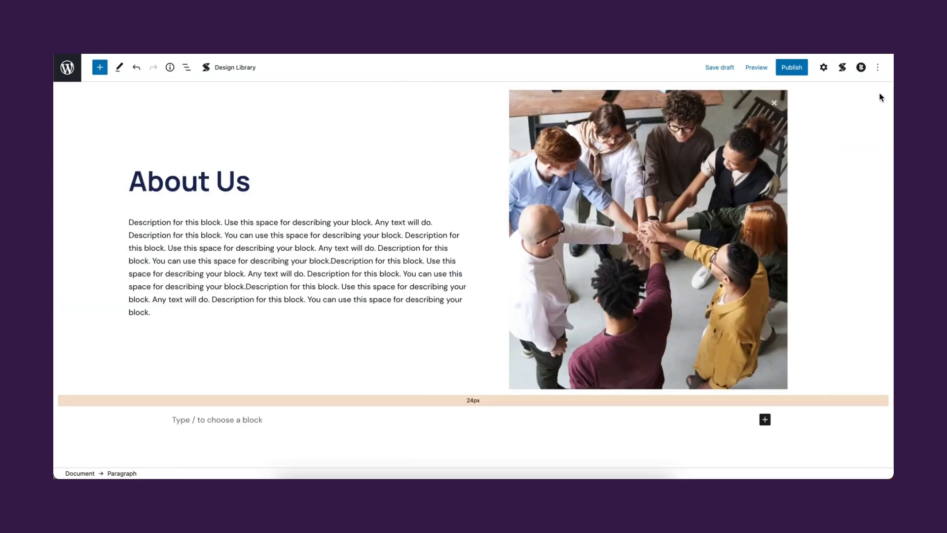
scroll(820, 259, up, 2)
scroll(820, 262, down, 1)
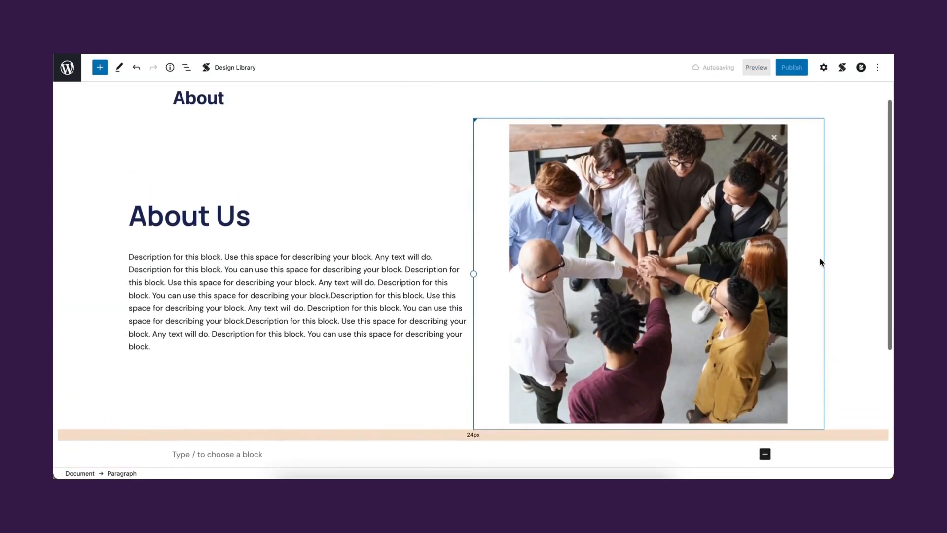
text(/count)
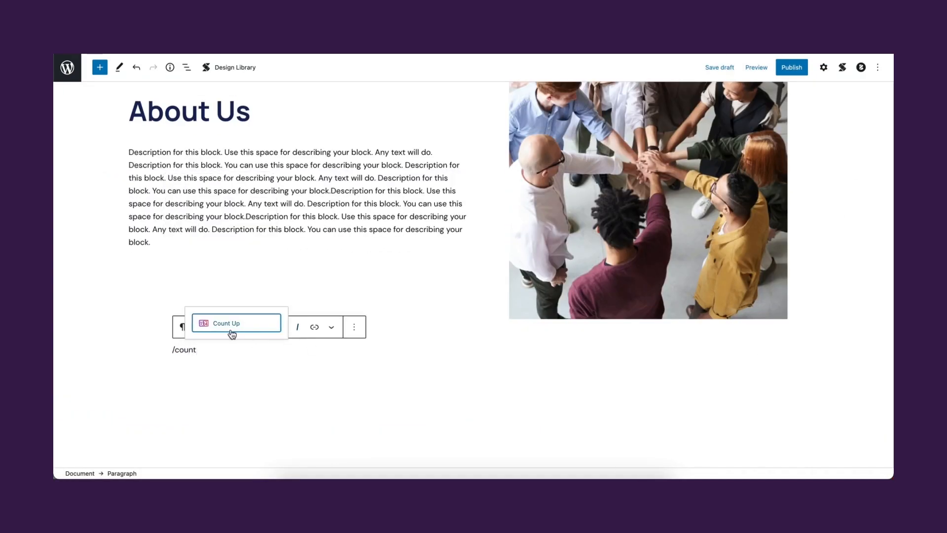
click(232, 324)
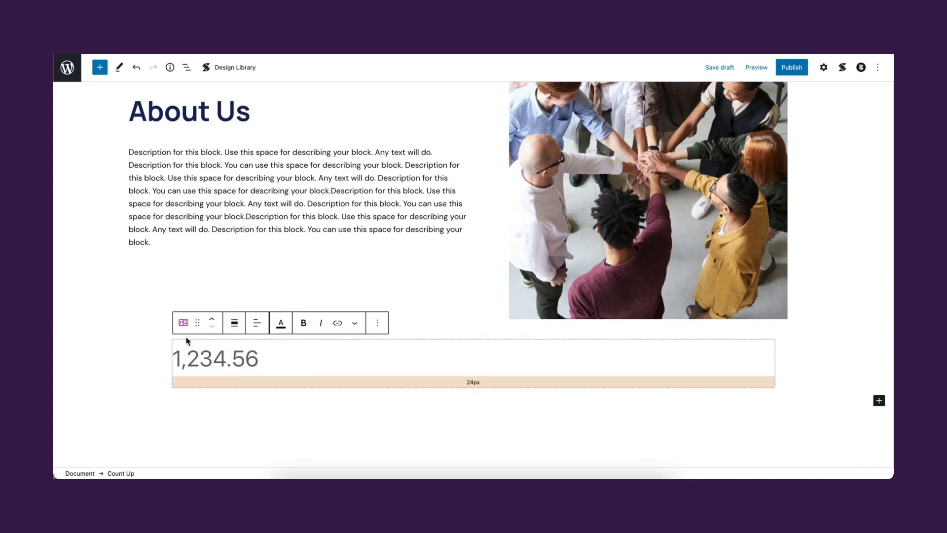
- Transform the Count Up block into a Columns / Container block and set the container to full width
click(183, 324)
click(193, 368)
click(234, 323)
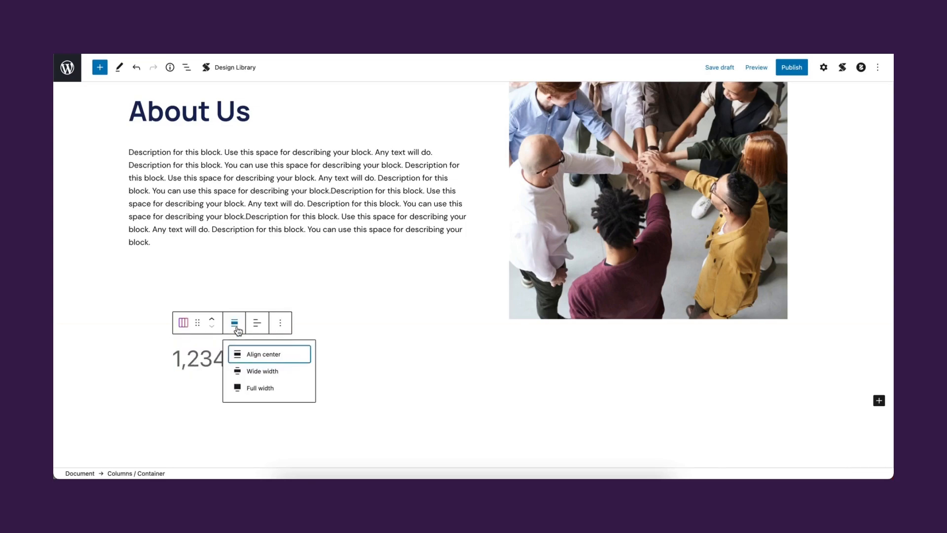
click(241, 390)
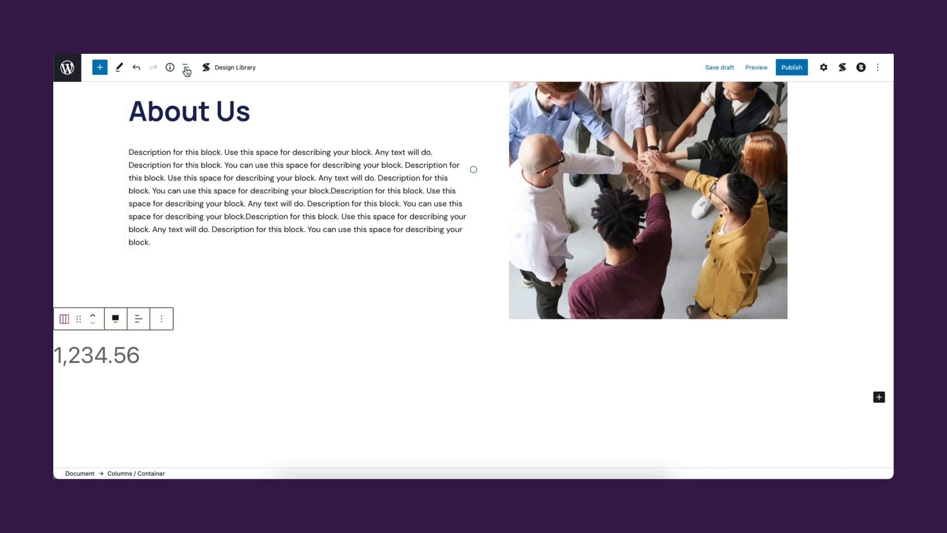
- Insert a Subtitle block under the Count Up block inside the container's column
click(186, 67)
click(101, 234)
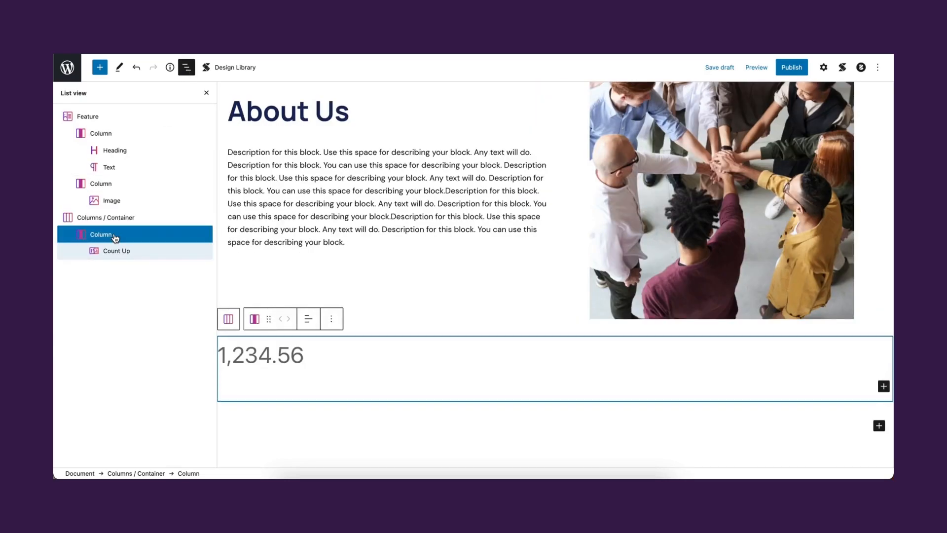
click(884, 386)
text(subt)
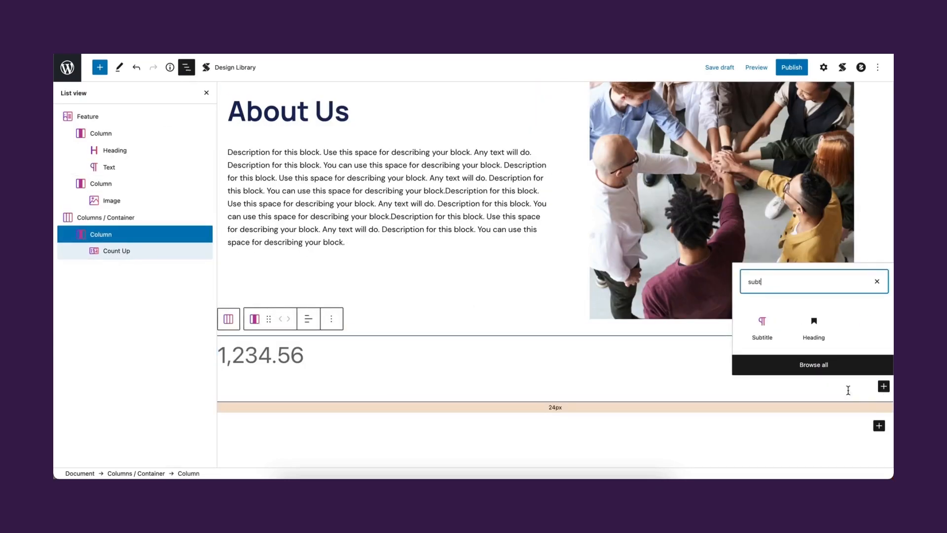
click(763, 325)
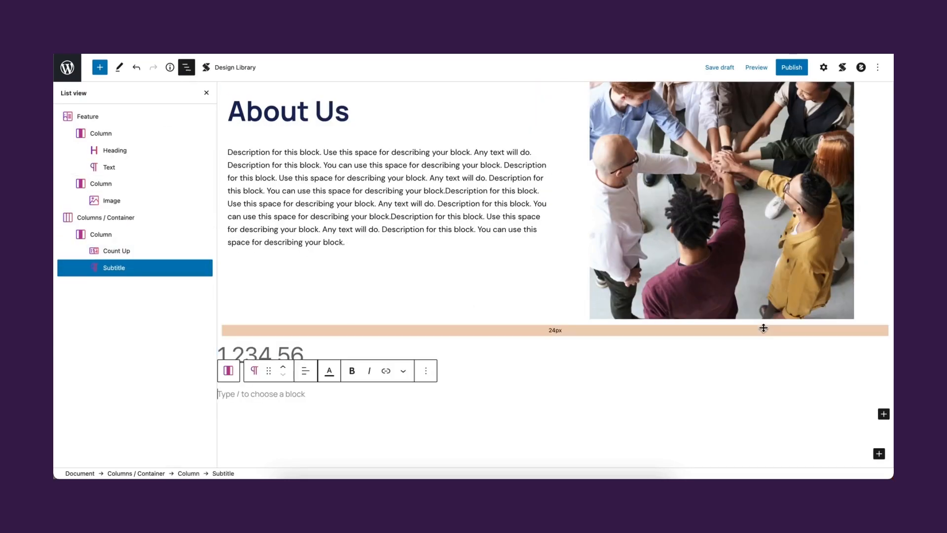
- Set the Count Up value to 250+ and enter "Happy Clients Served" as the subtitle beneath it
click(304, 353)
text(250)
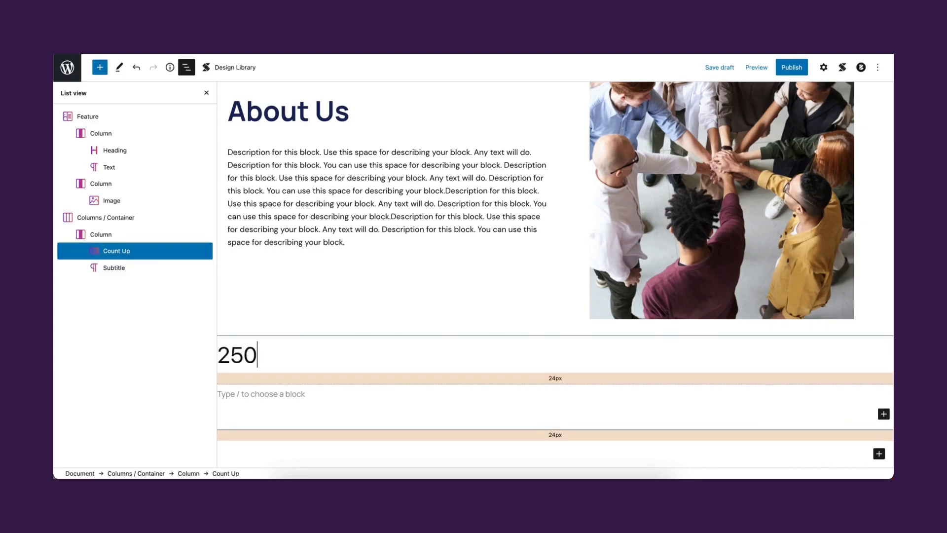
text(+)
click(270, 393)
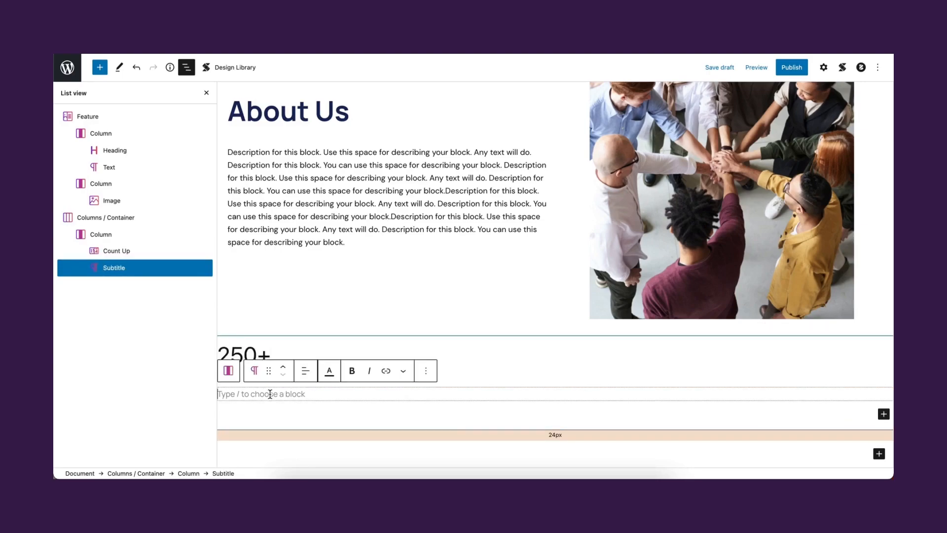
text(Happy Clients Served)
- Set the subtitle's typography to Uppercase with a line-height of 0.5 em and letter spacing of 0.3
click(824, 68)
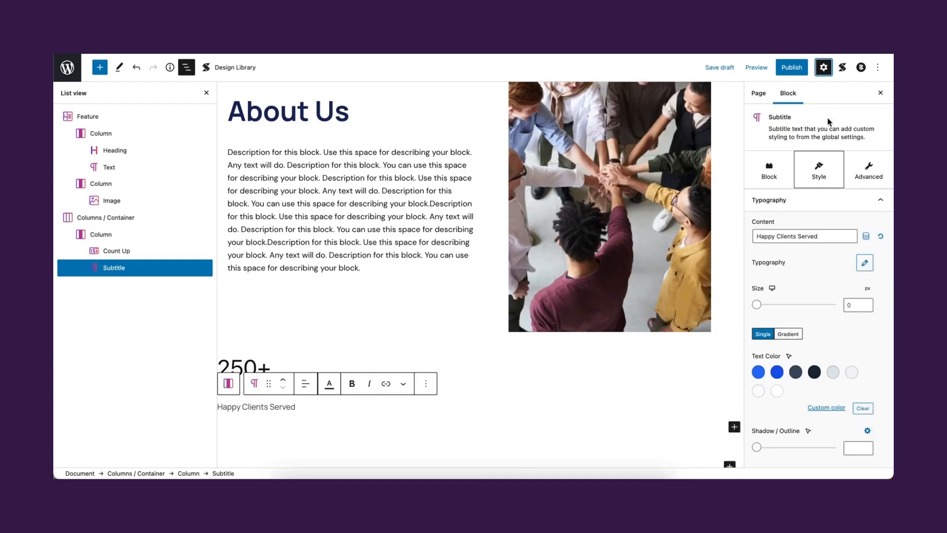
click(865, 263)
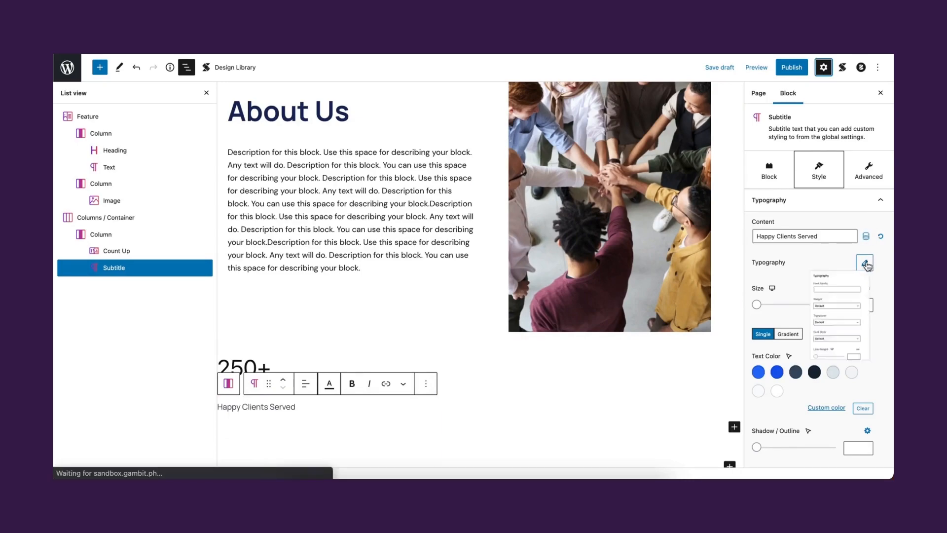
click(795, 393)
click(792, 405)
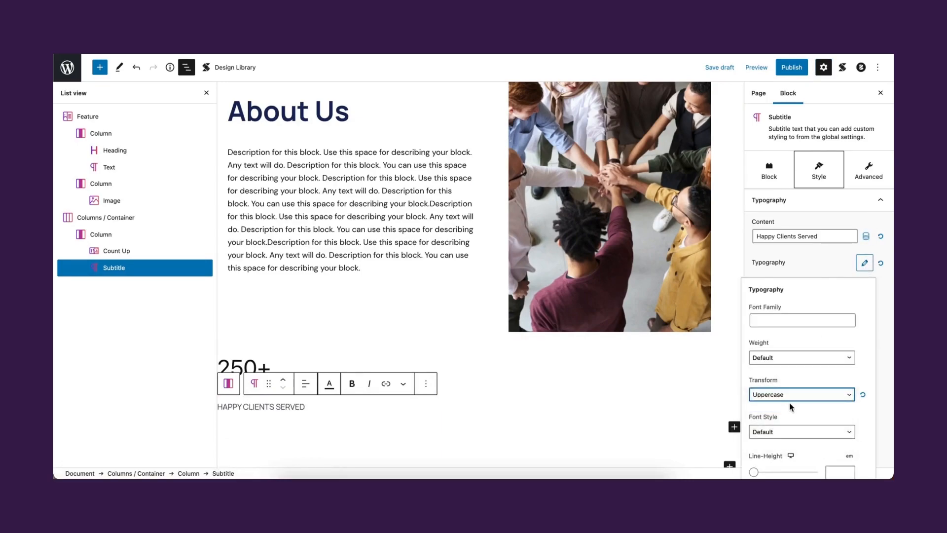
scroll(792, 406, down, 1)
click(840, 413)
text(0.5)
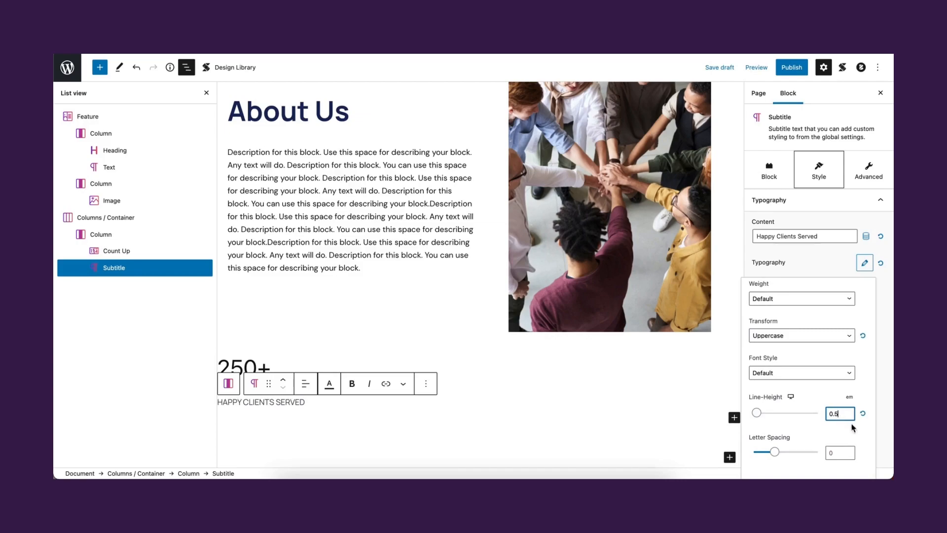
click(841, 452)
text(0.3)
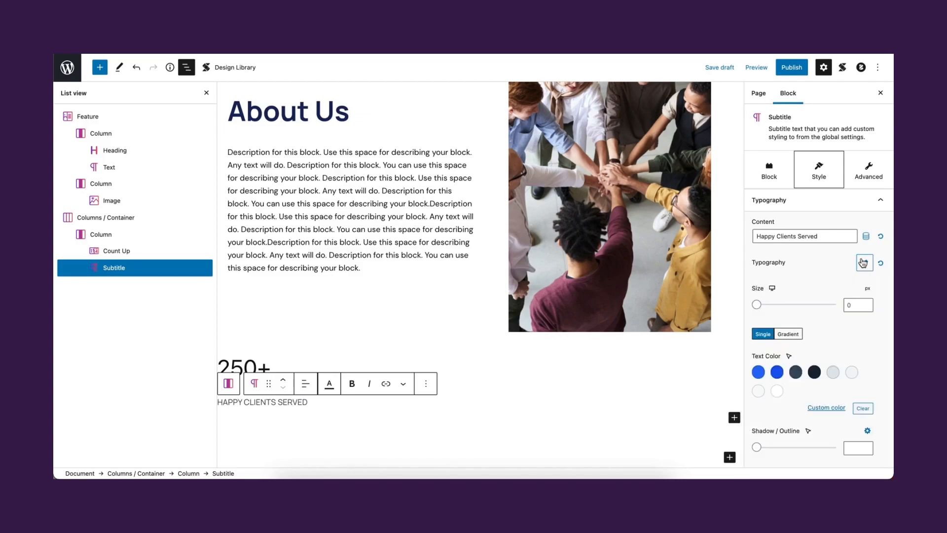
- Make the 250+ Count Up text bold and give it the dark slate text color from the palette
click(273, 360)
click(864, 271)
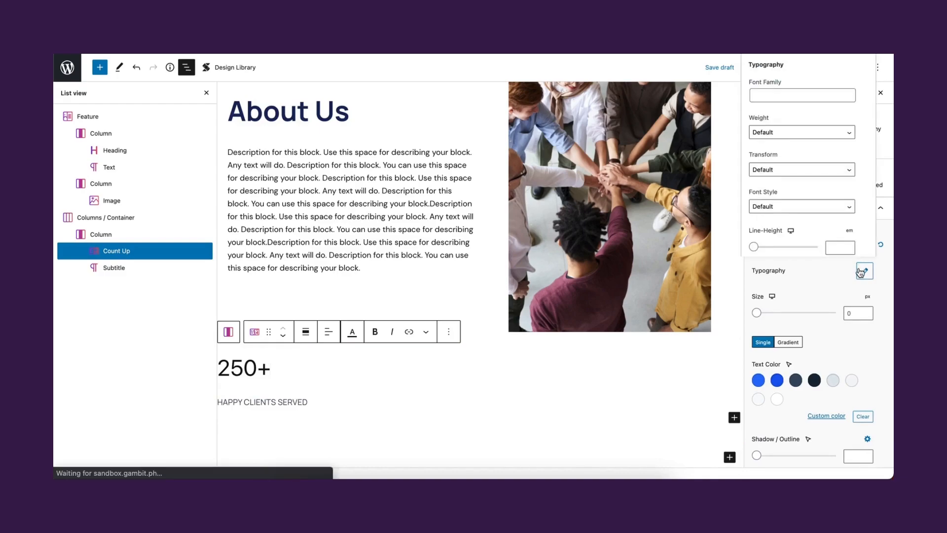
click(818, 133)
click(798, 155)
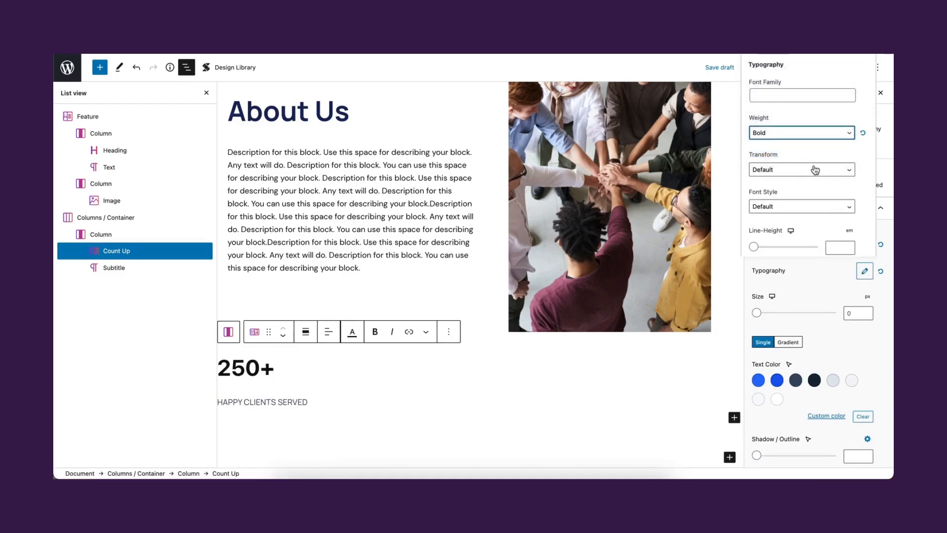
click(864, 276)
click(796, 381)
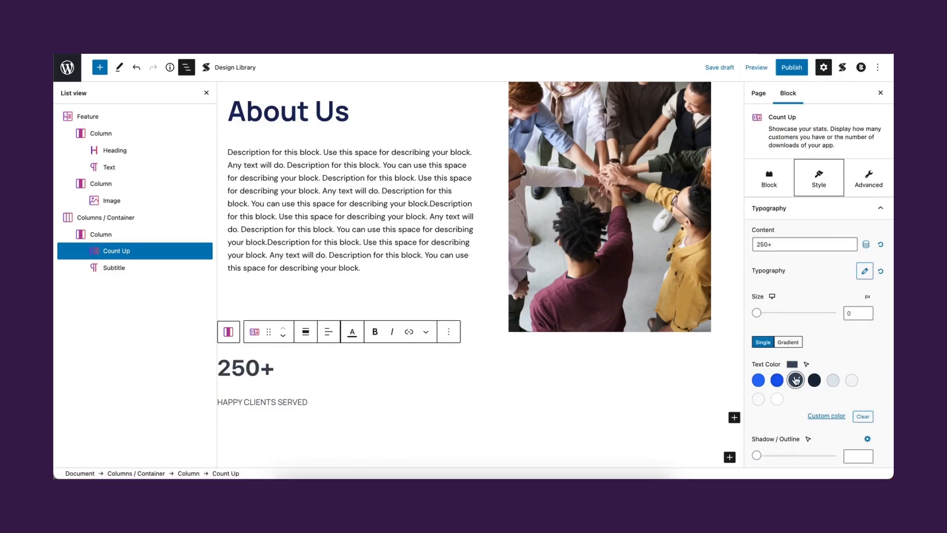
- Duplicate the Count Up and Subtitle column three times to make four columns in the container
click(108, 236)
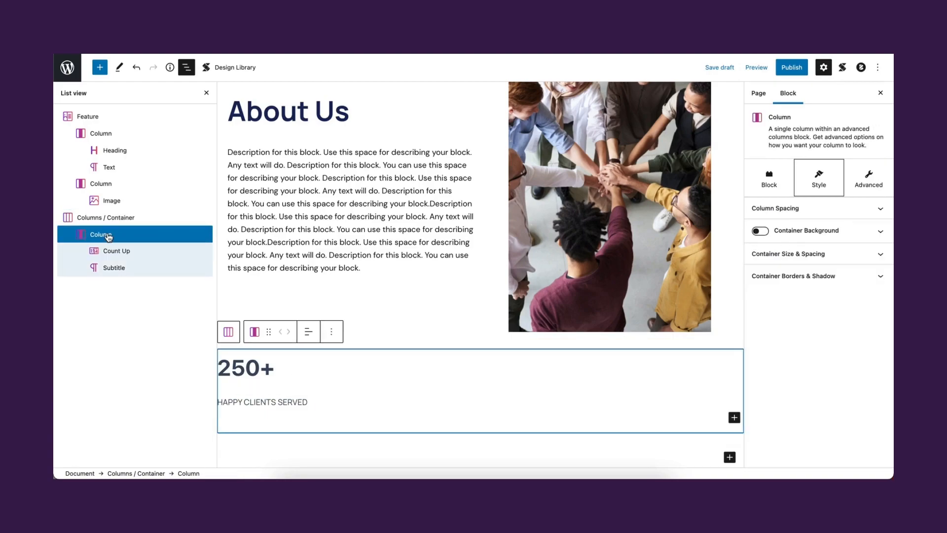
click(332, 332)
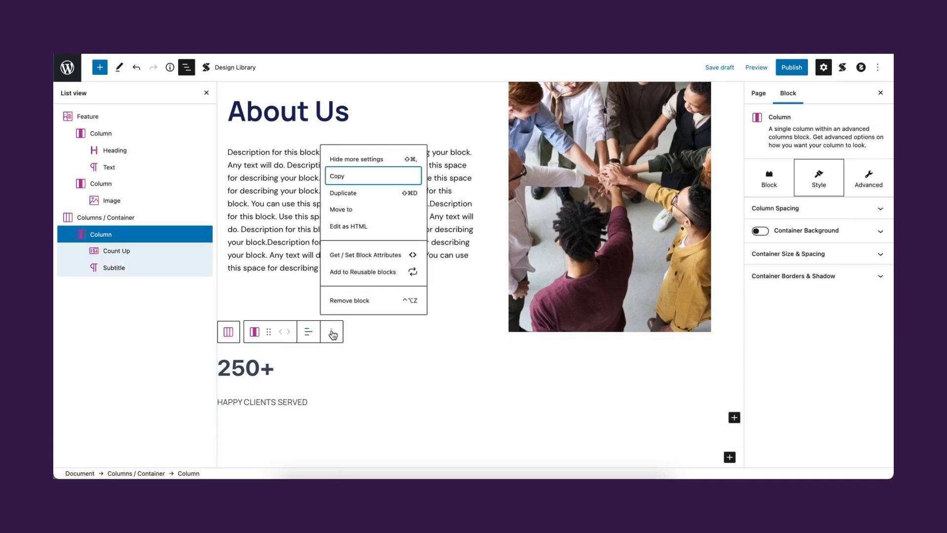
click(355, 194)
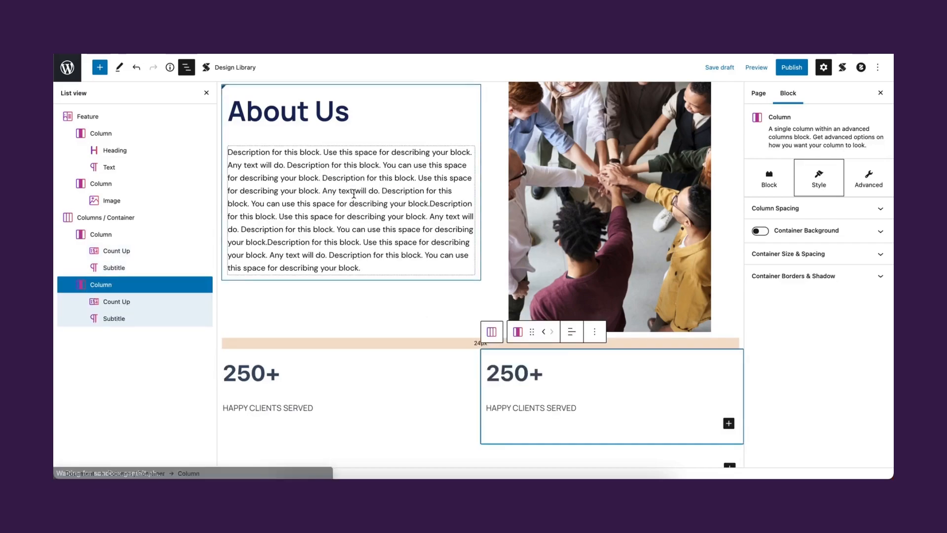
click(595, 332)
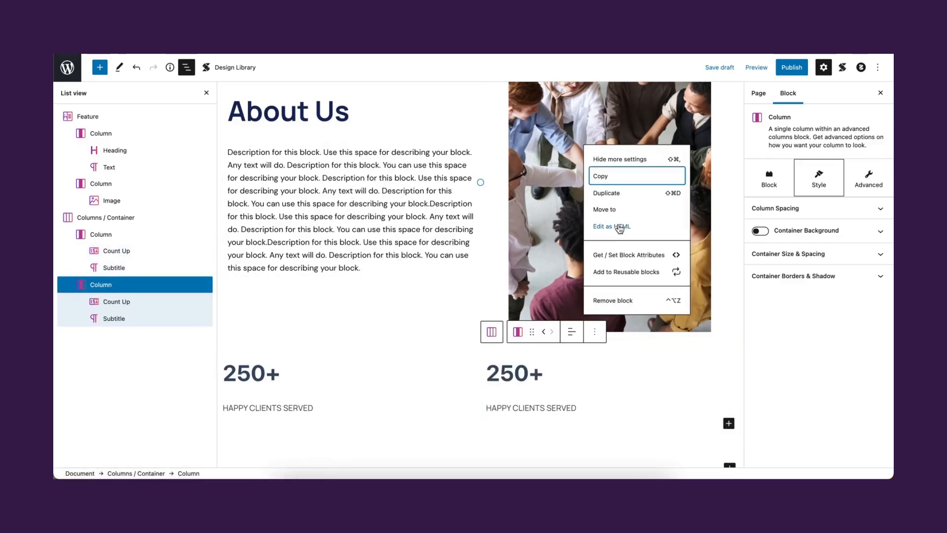
click(621, 194)
click(688, 337)
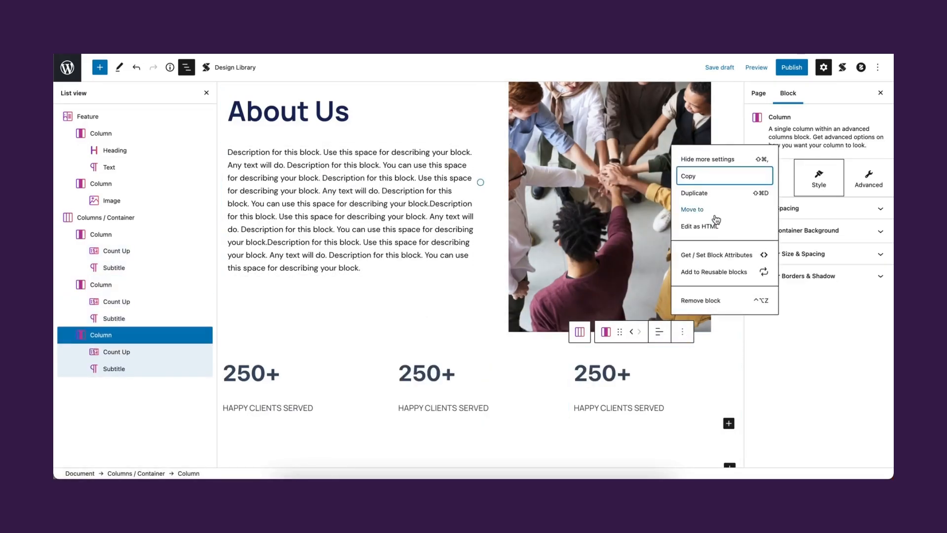
click(705, 193)
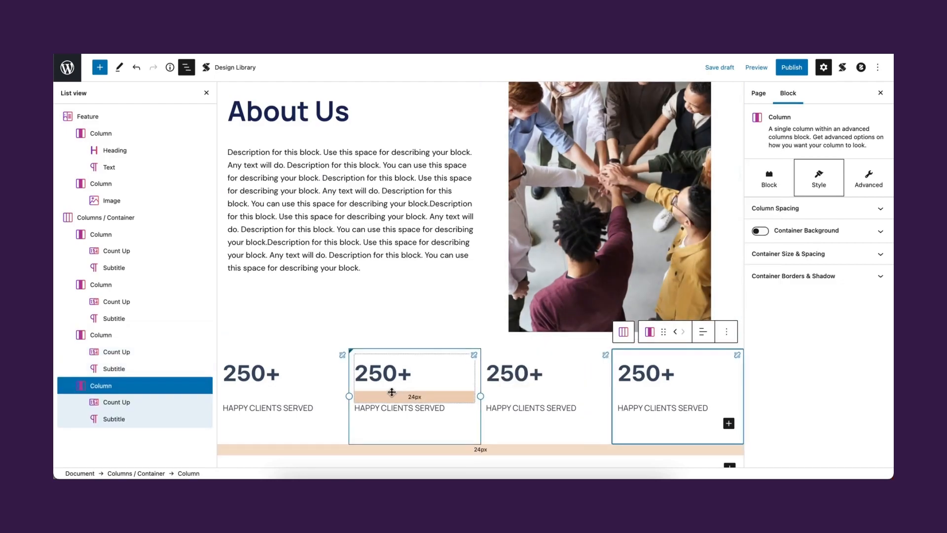
- Change the Count Up values in the second, third and fourth columns to 200+, 70+ and 25+
click(384, 371)
key(BackSpace)
text(00+)
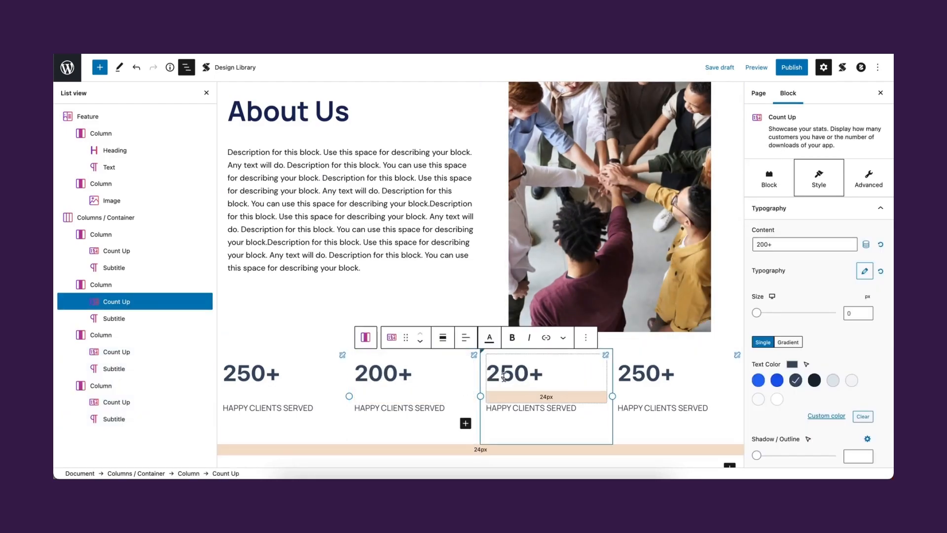
click(509, 375)
key(BackSpace)
key(BackSpace)
text(7)
click(655, 375)
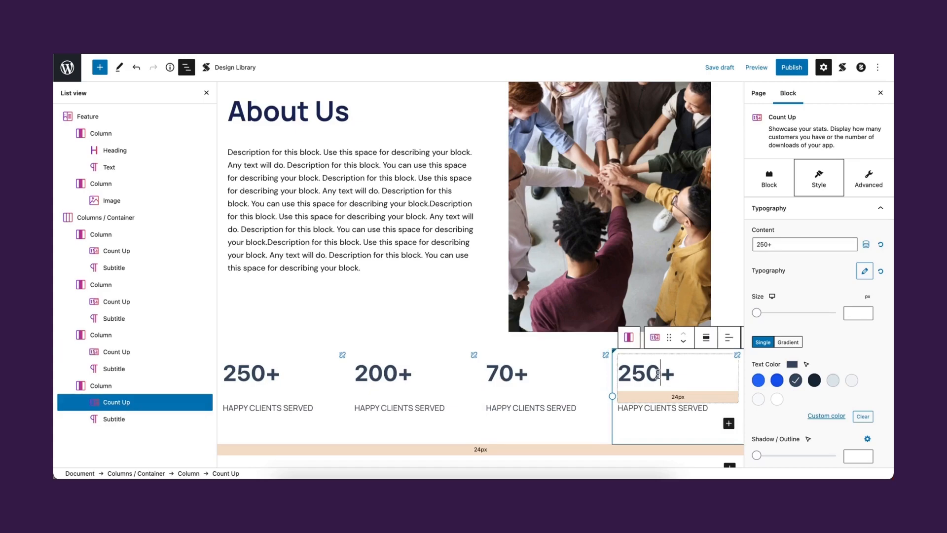
key(BackSpace)
- Replace the second, third and fourth columns' subtitles with "Five Star Reviews", "Company Investors" and "Press release mentions"
triple_click(383, 407)
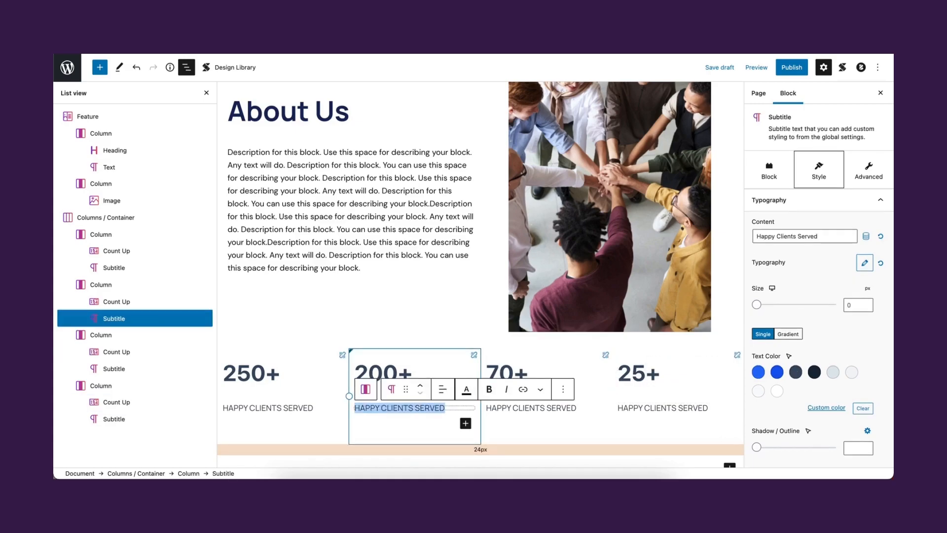
text(FIVE STAr Reviews)
triple_click(504, 407)
text(Company Investors)
triple_click(645, 408)
text(Press Rel)
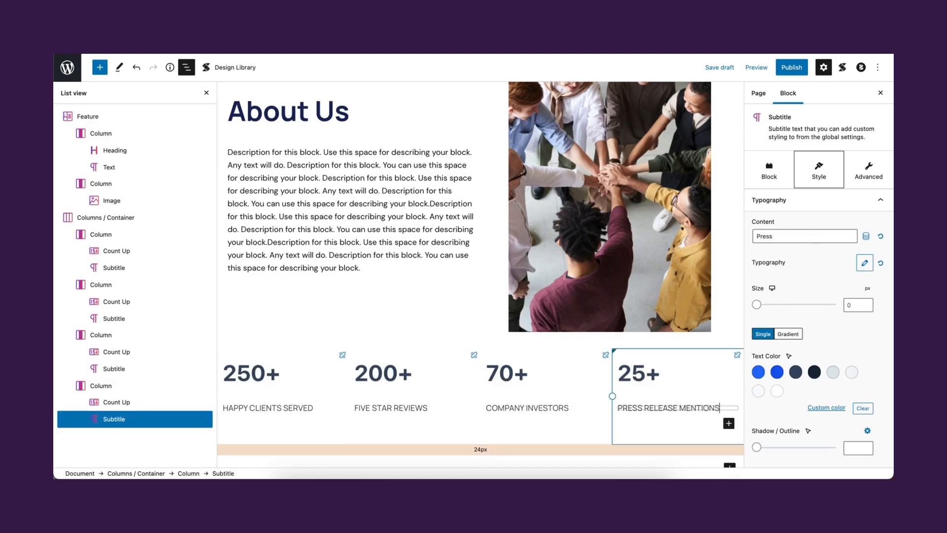
- Close the list view and give the stats Columns / Container block a background with the custom color #fafaff
scroll(507, 412, down, 1)
click(206, 93)
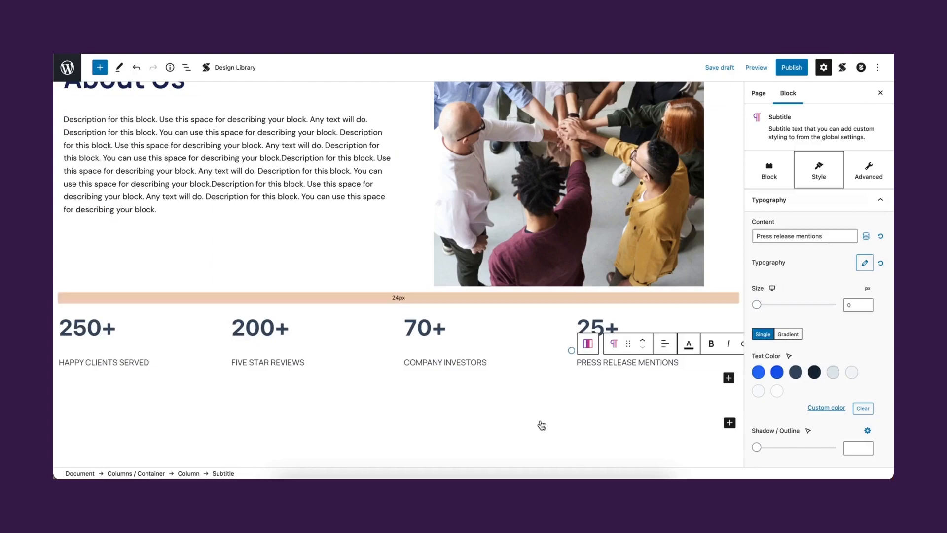
click(472, 410)
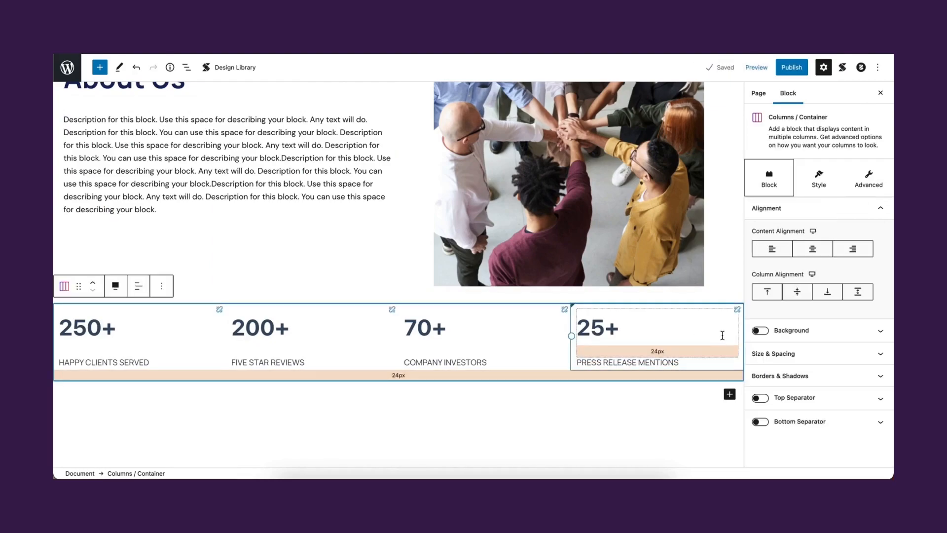
click(760, 330)
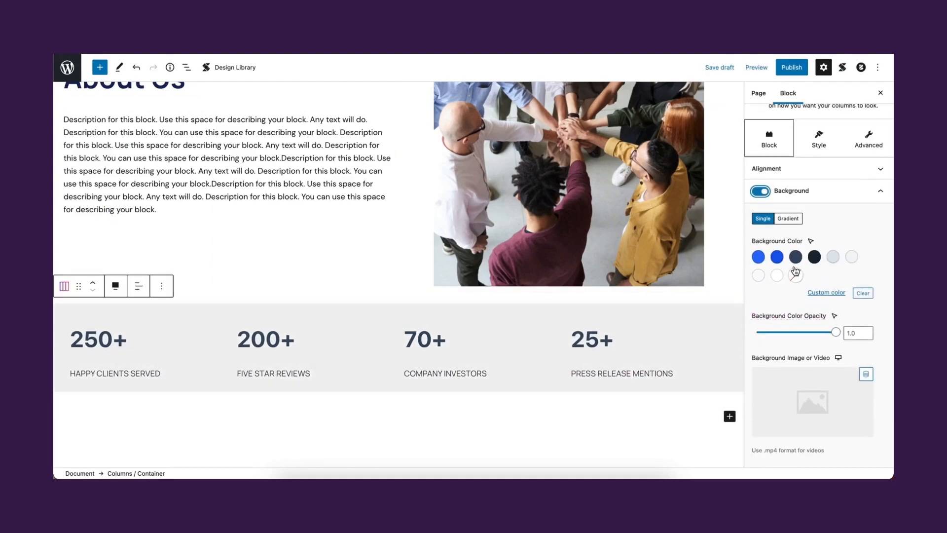
click(819, 295)
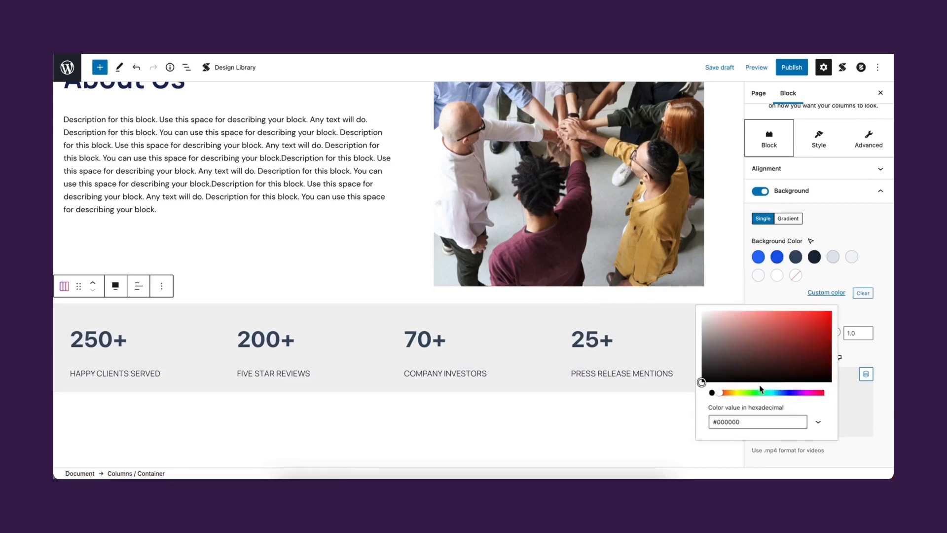
double_click(729, 422)
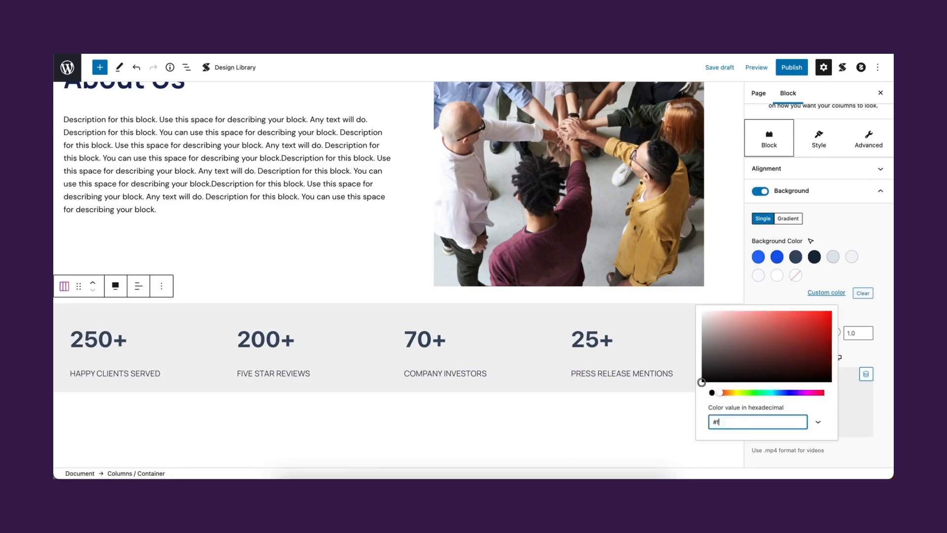
text(fafaff)
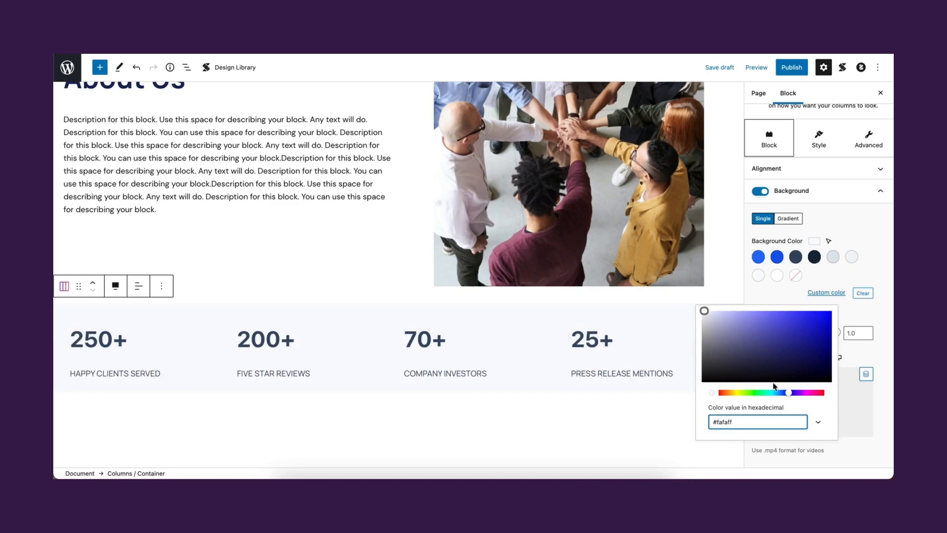
click(859, 314)
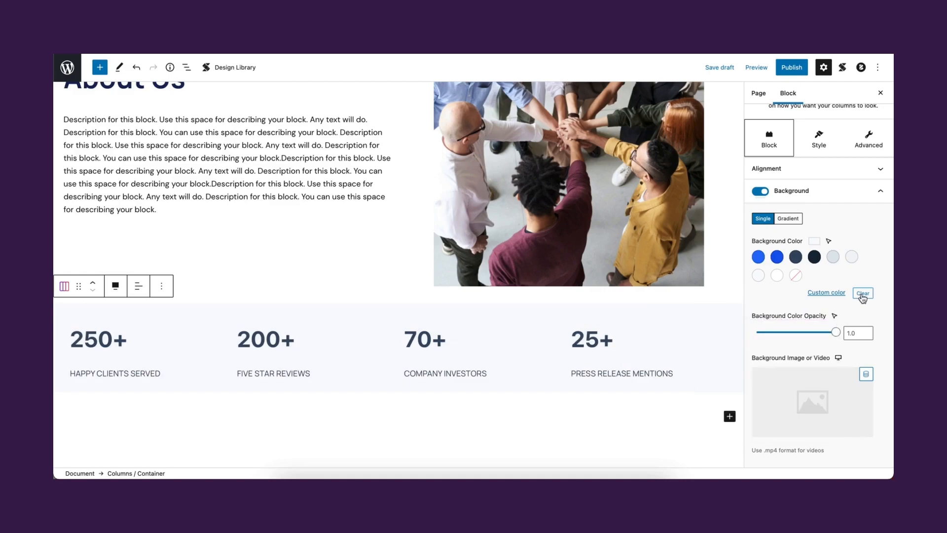
- Center the stats container's content, close the block settings, and increase the spacing above the container to 50px
click(846, 173)
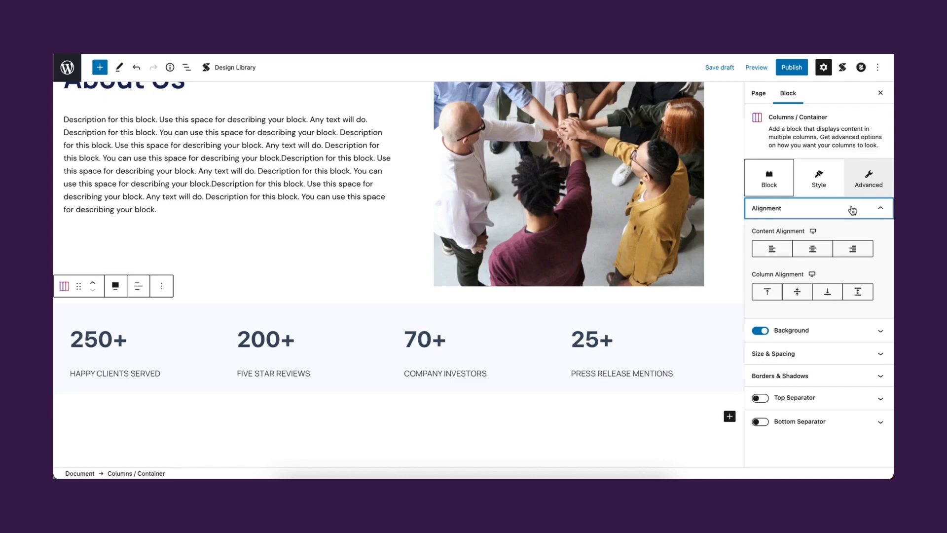
click(813, 253)
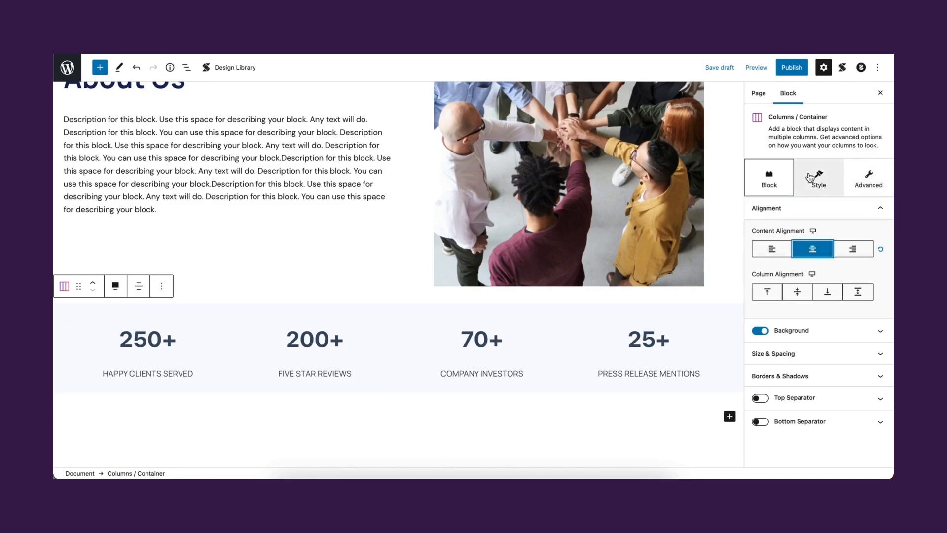
click(880, 93)
scroll(678, 392, up, 2)
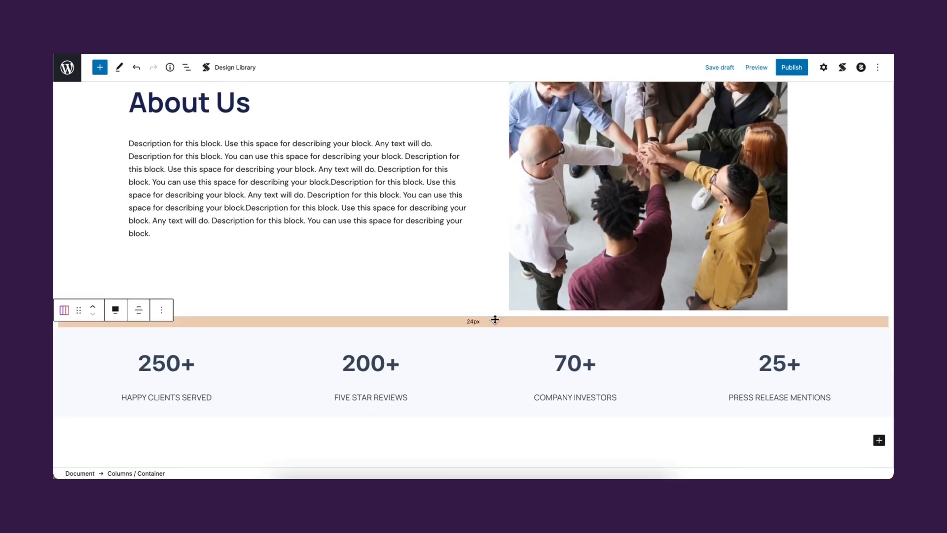
drag(488, 327, 487, 338)
- Start an empty paragraph below the stats container
scroll(471, 402, down, 2)
click(468, 408)
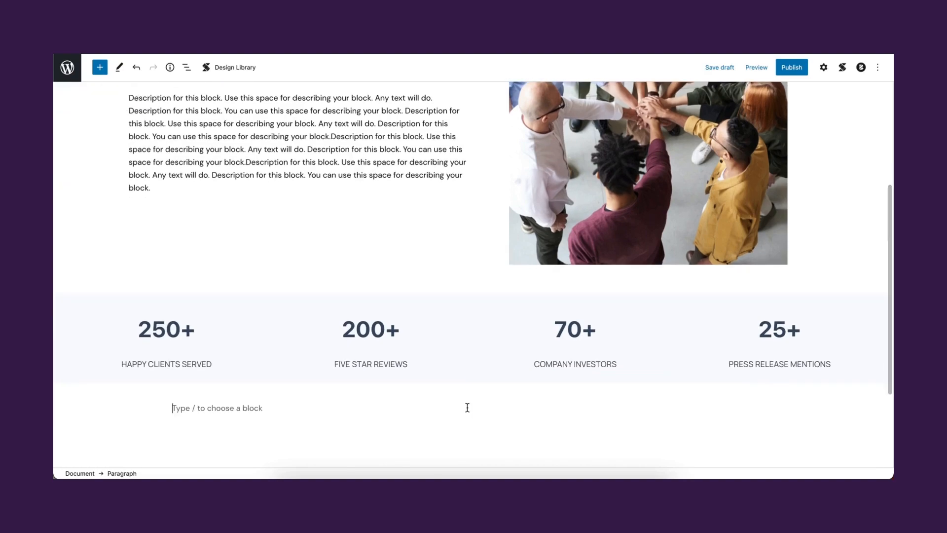
scroll(467, 408, down, 2)
scroll(467, 408, up, 2)
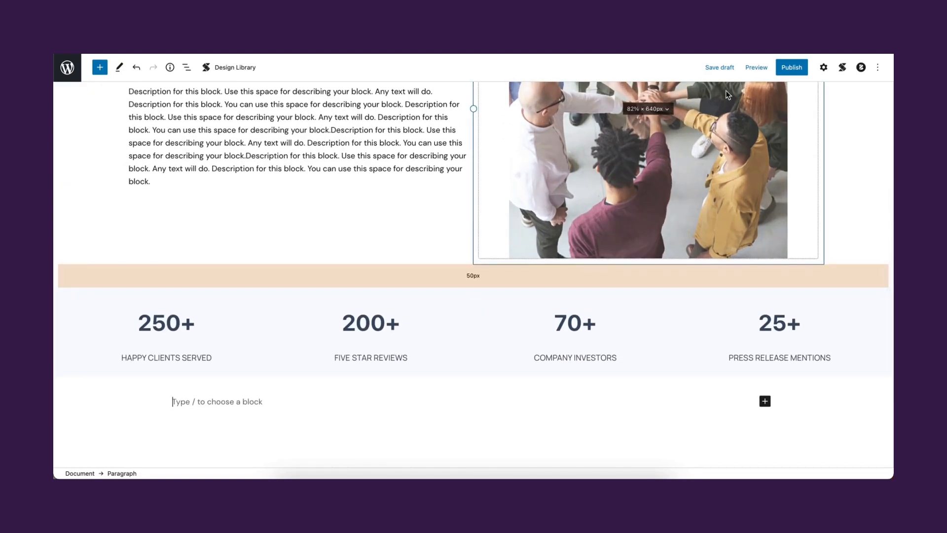
- Insert a Stackable Heading block in the empty paragraph below the stats section, with the block settings shown
click(724, 67)
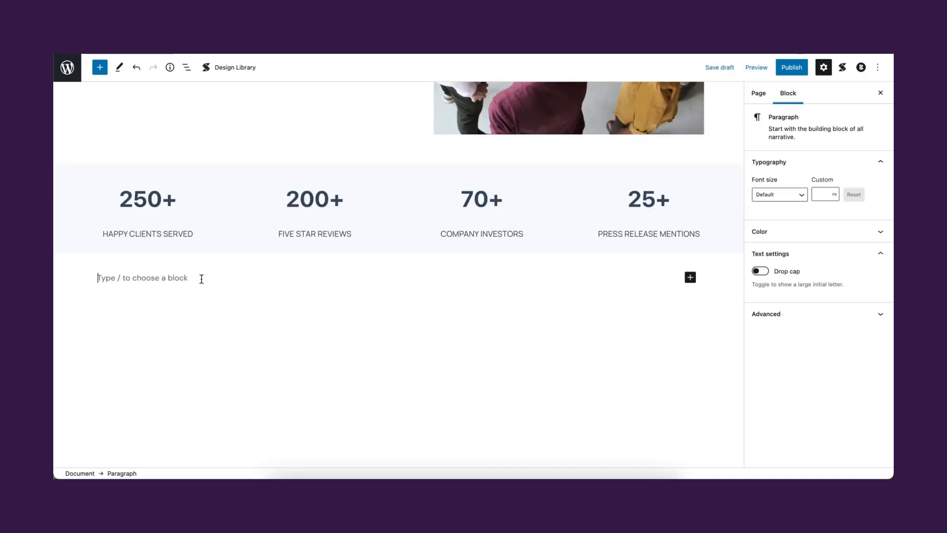
text(/heading)
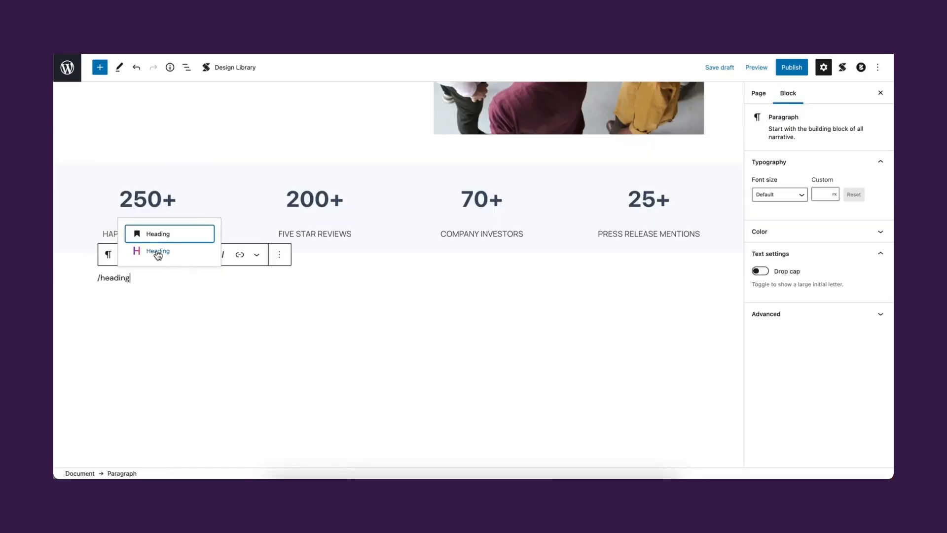
click(158, 252)
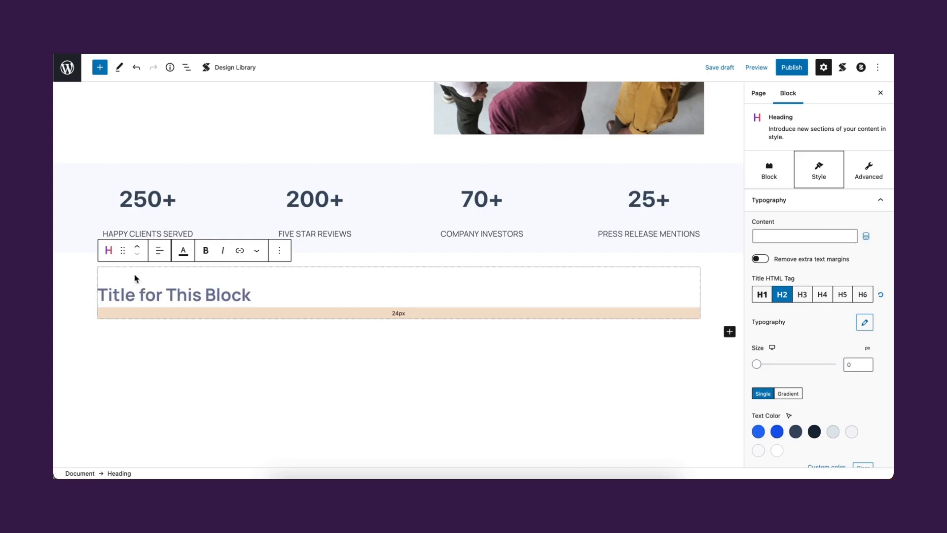
- Transform the new Heading block into a Columns / Container block and set the container to wide width
click(109, 251)
click(127, 314)
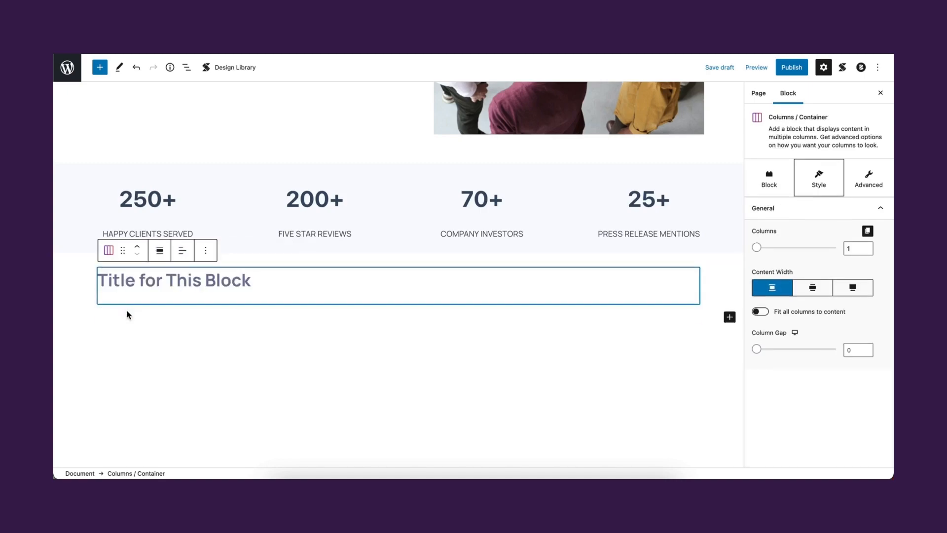
click(159, 251)
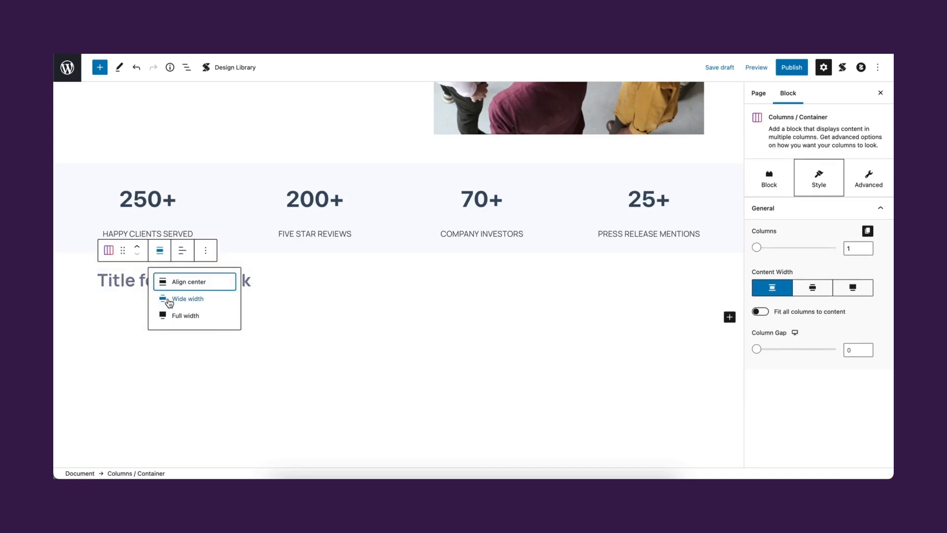
click(169, 300)
- Enter "Meet the Team" and "Behind Banksy" on two lines as the heading text
click(111, 282)
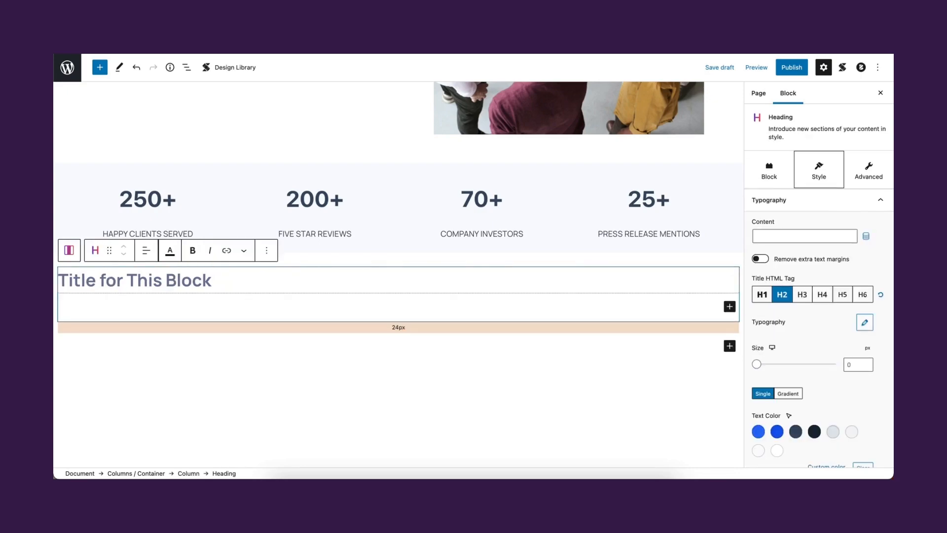
text(Meet the Tea)
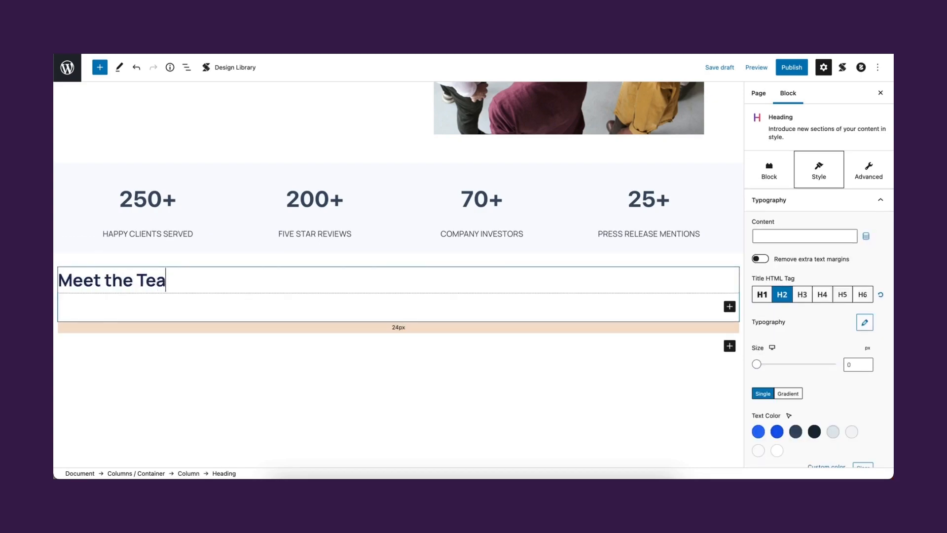
text(m)
key(shift+Return)
text(Behind Banksy)
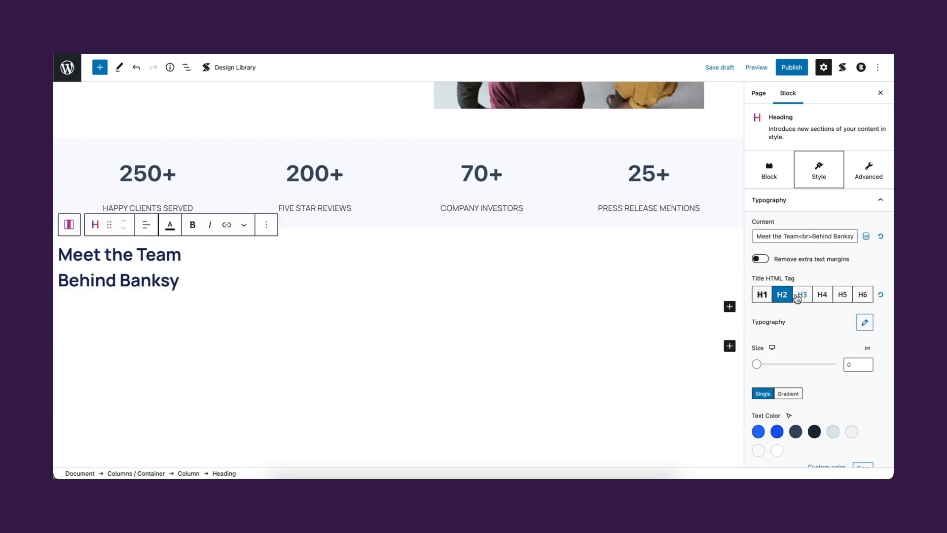
- Try the H3 and H1 title tags on the team heading and set it back to H2
click(800, 295)
click(762, 296)
click(780, 298)
- Insert a Team Member block with the Plain variation below the team heading and center its content
click(320, 342)
scroll(319, 341, up, 1)
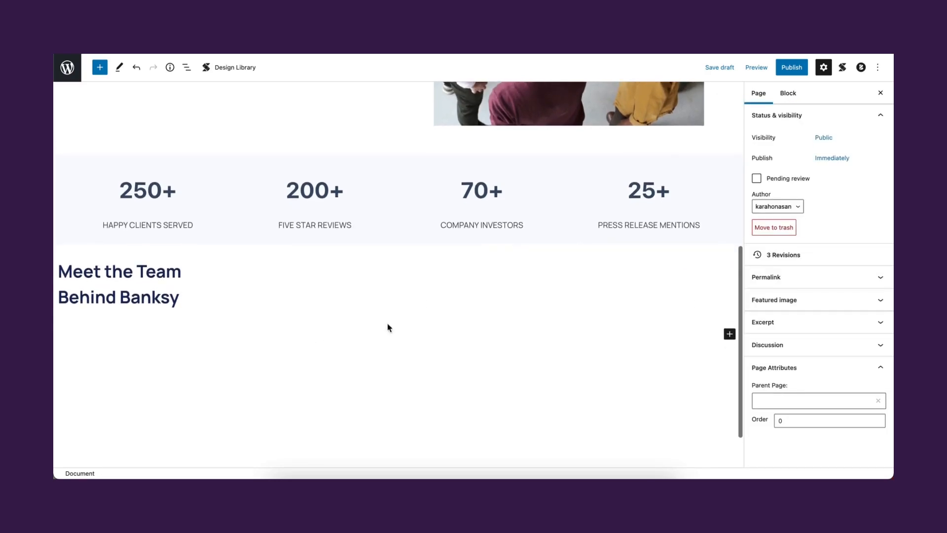
click(729, 335)
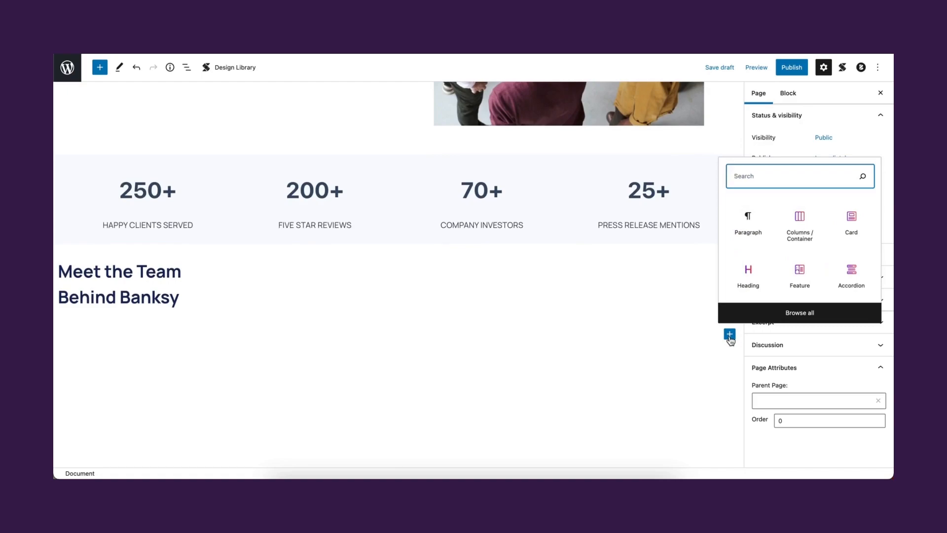
text(team)
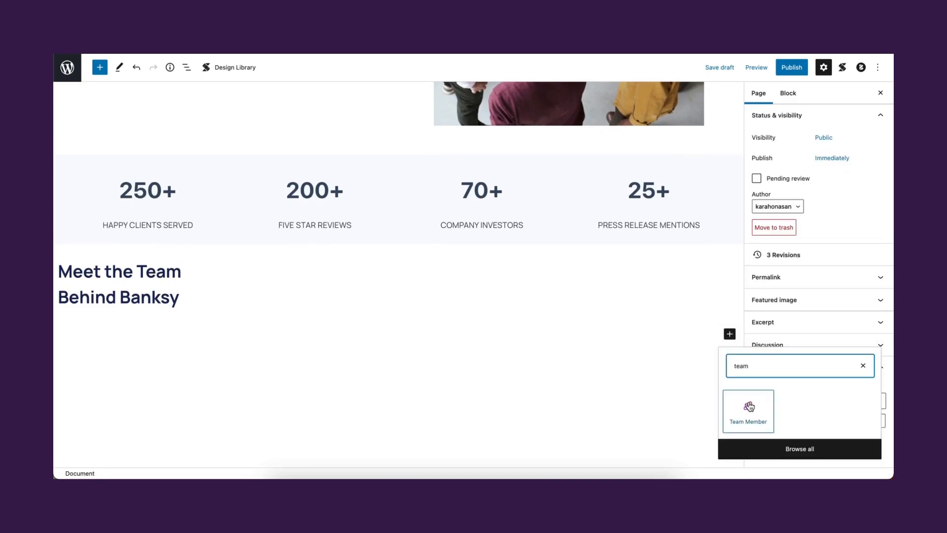
click(749, 406)
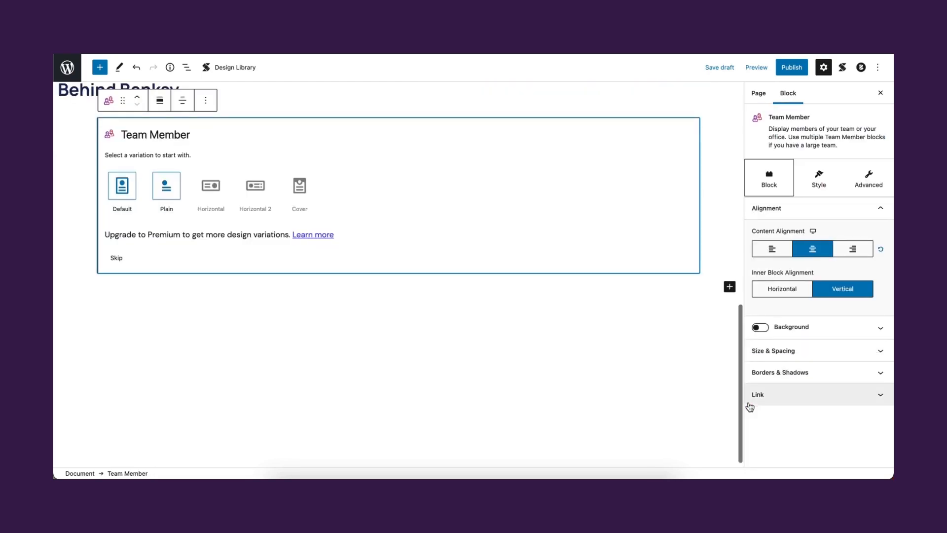
click(168, 186)
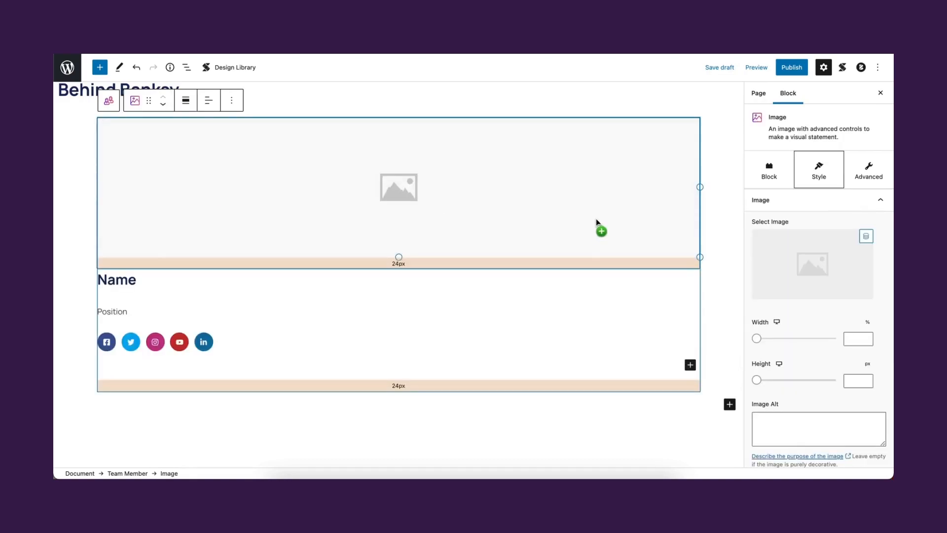
click(571, 386)
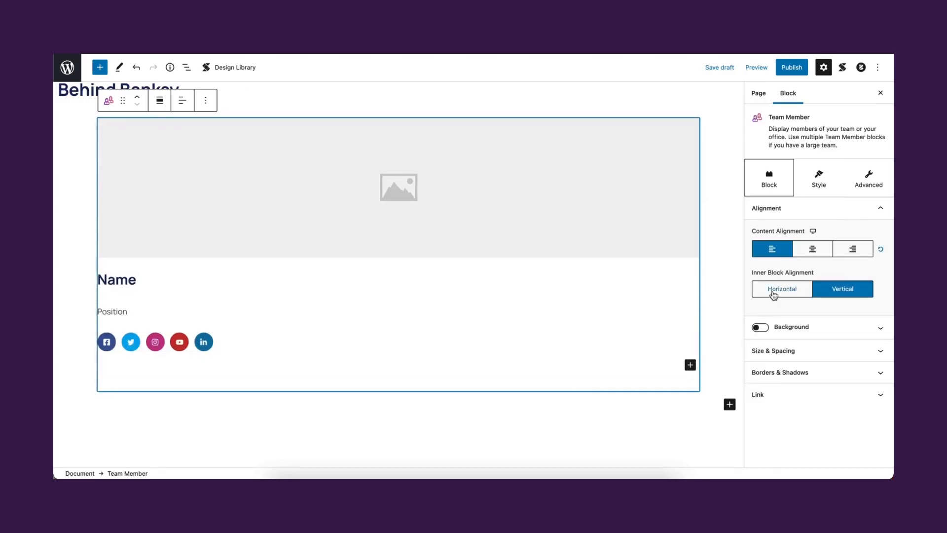
click(813, 250)
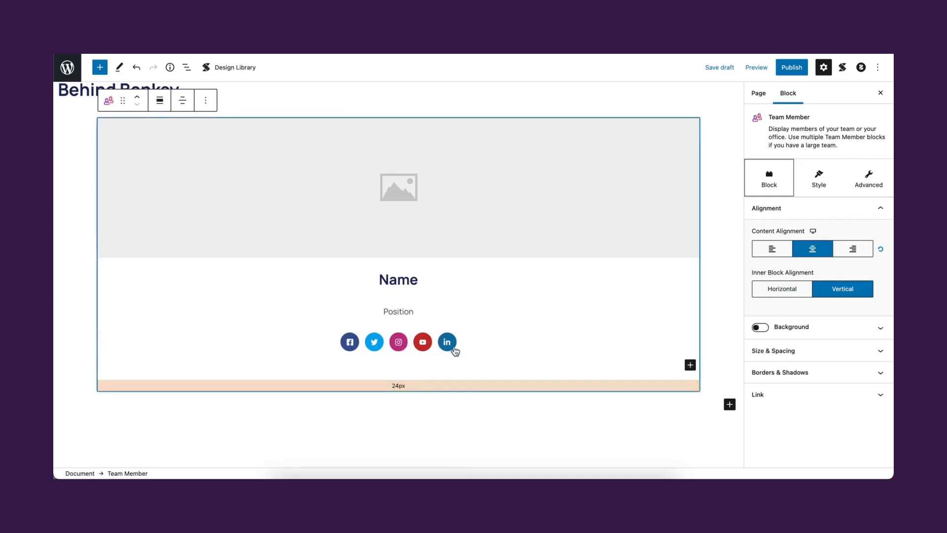
- Delete the YouTube, Instagram and Twitter icon buttons from the Team Member block's button group
click(431, 341)
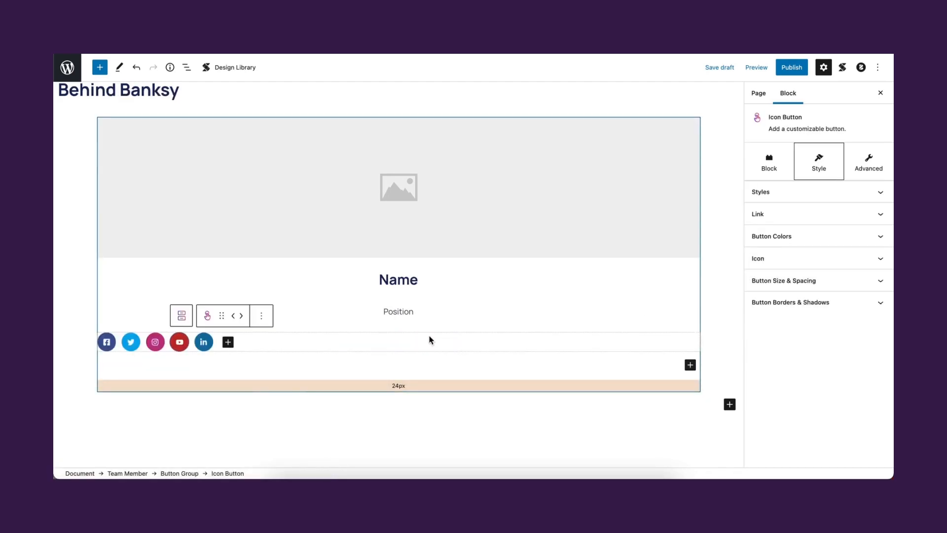
key(BackSpace)
key(BackSpace)
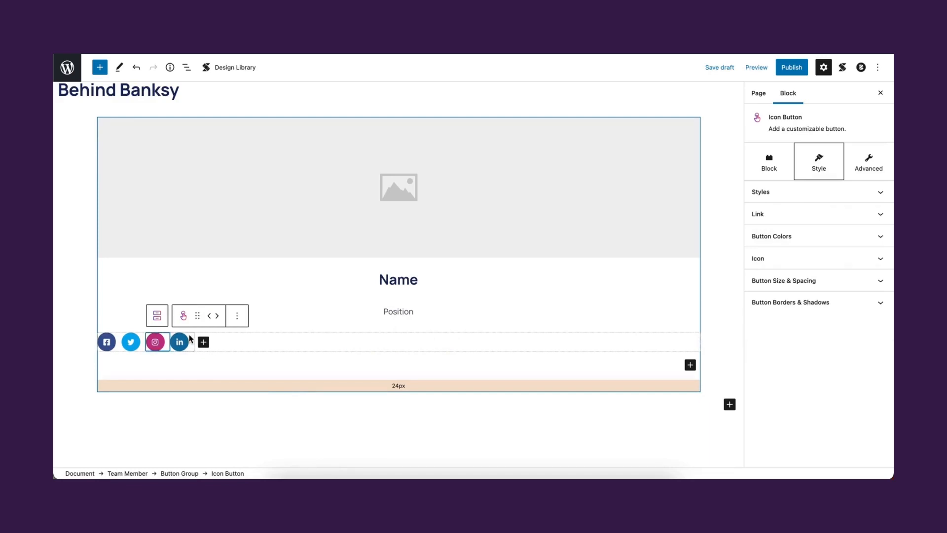
key(BackSpace)
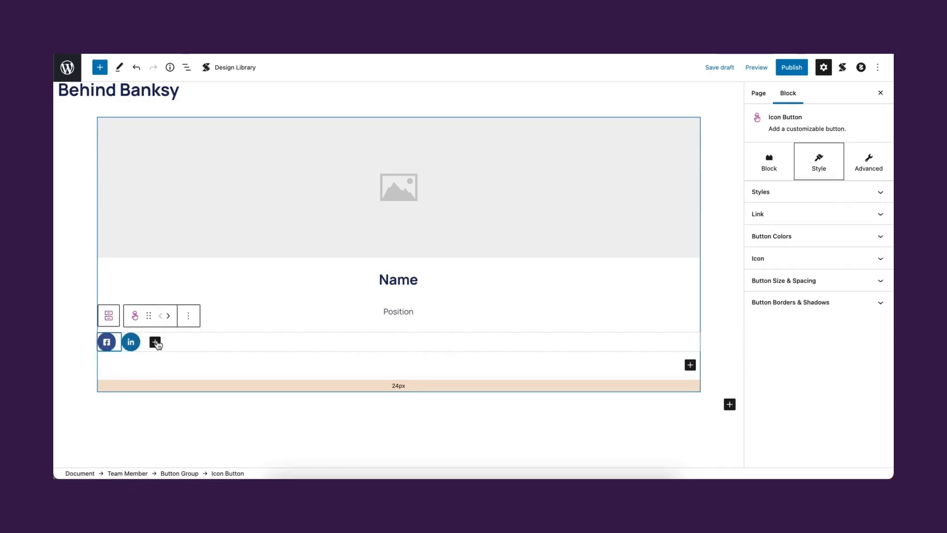
- Add an Icon Button after the LinkedIn button and give it the outlined envelope icon from an "email" search
click(155, 342)
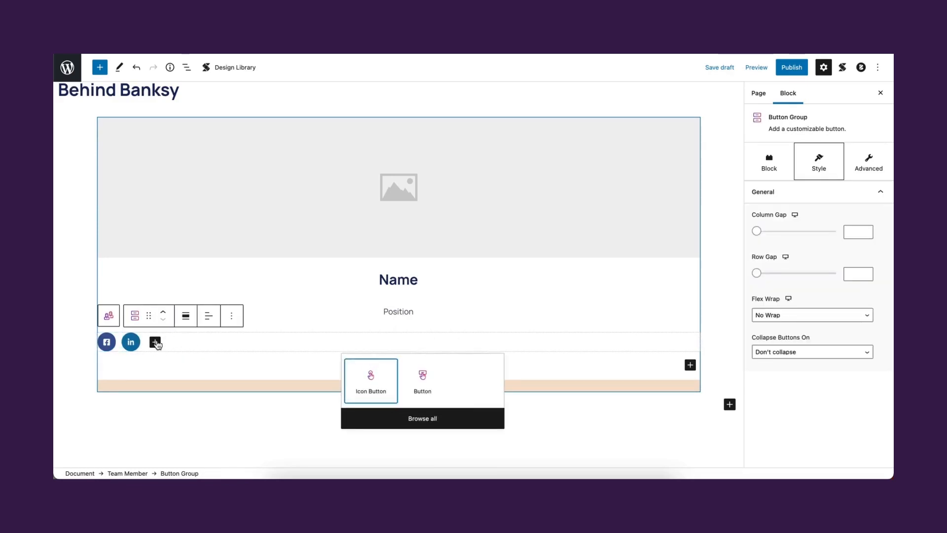
click(371, 372)
click(845, 258)
click(763, 169)
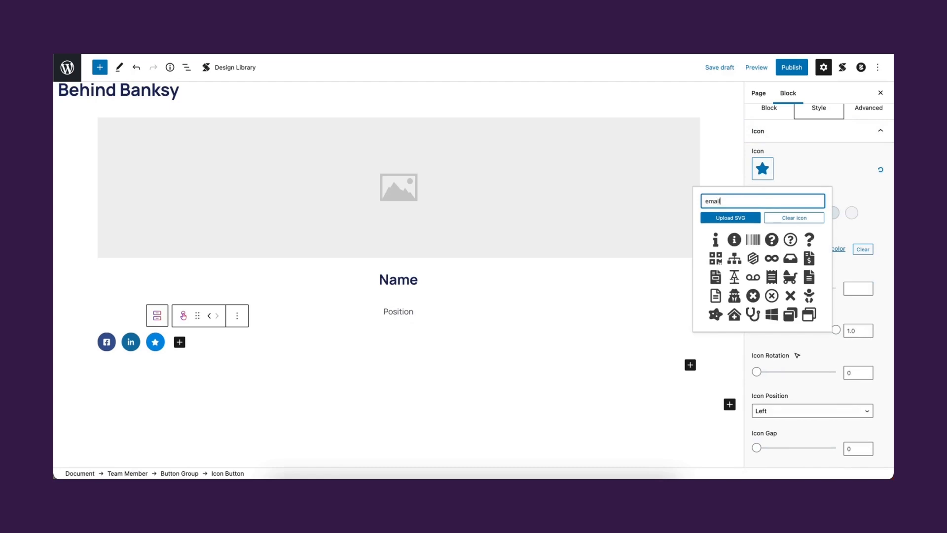
click(810, 240)
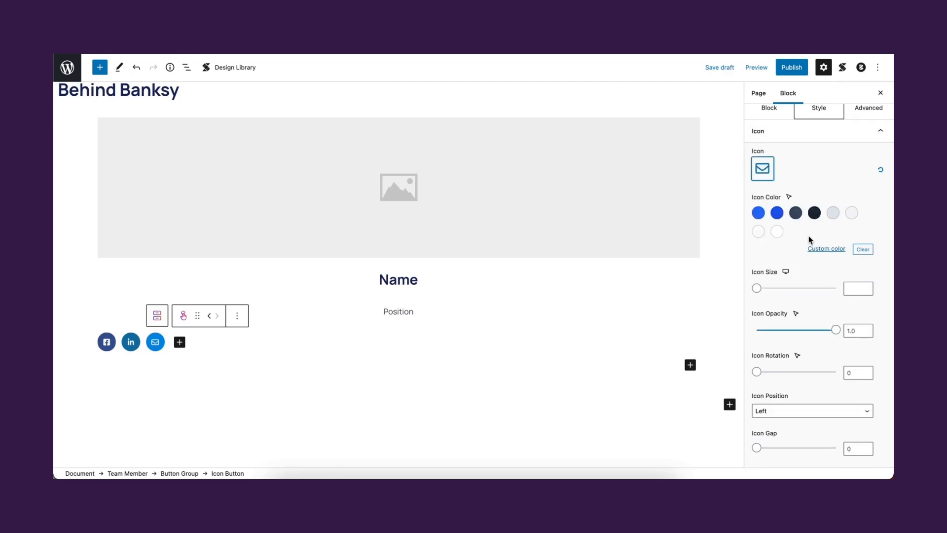
- Make the envelope button's background transparent and its icon the darker blue palette color
click(881, 131)
click(837, 280)
click(839, 279)
click(856, 237)
click(796, 321)
click(777, 375)
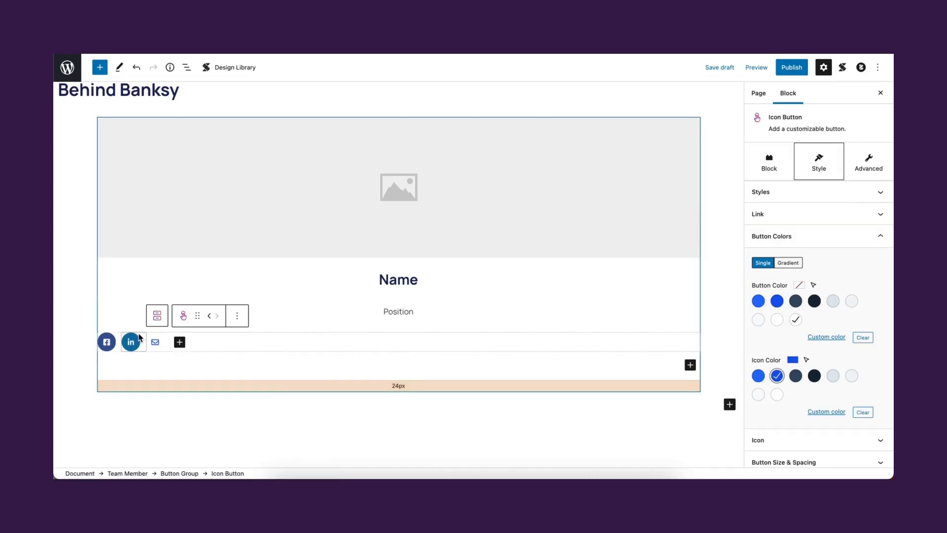
- Give the LinkedIn and Facebook buttons the same transparent background and darker blue icon color as the envelope button
click(131, 340)
click(795, 321)
click(777, 376)
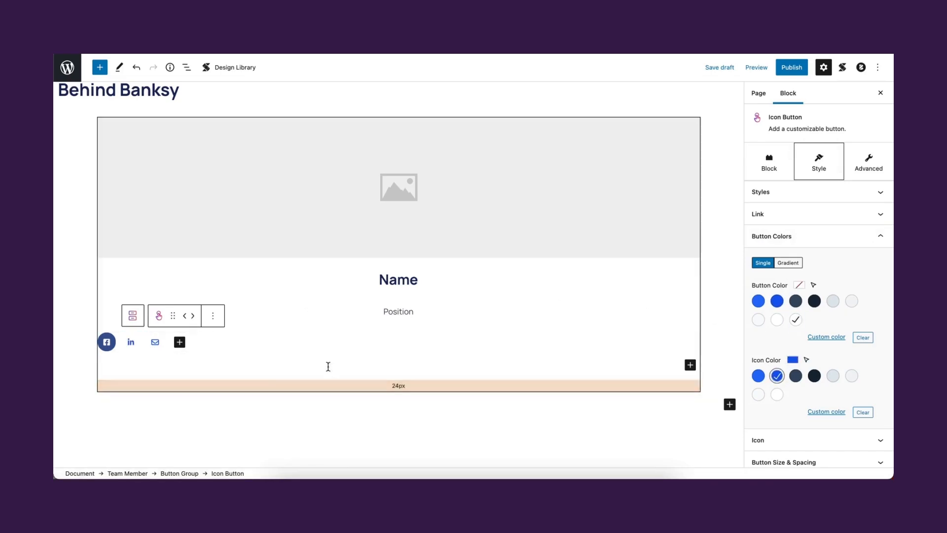
click(113, 340)
click(795, 320)
click(778, 376)
click(881, 236)
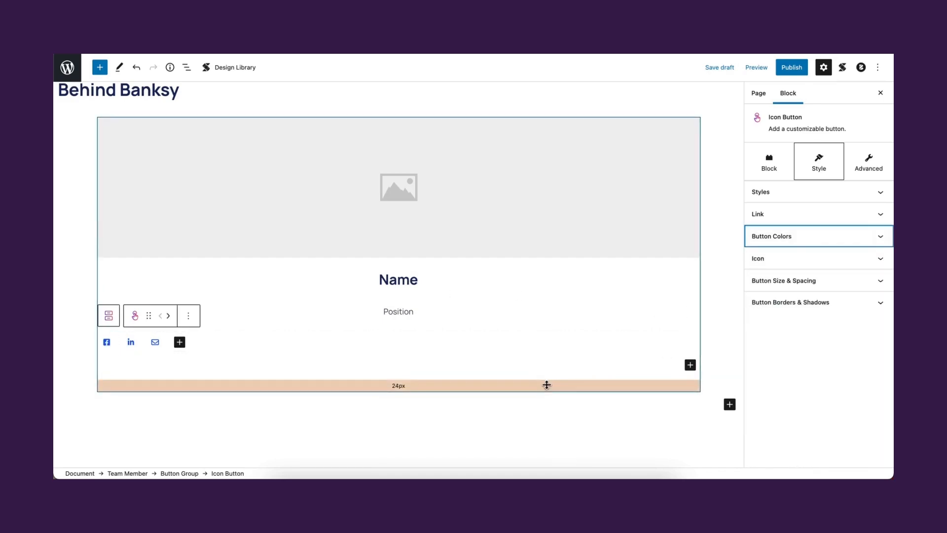
- Transform the Team Member block into a Columns / Container block with 3 duplicated columns
click(485, 404)
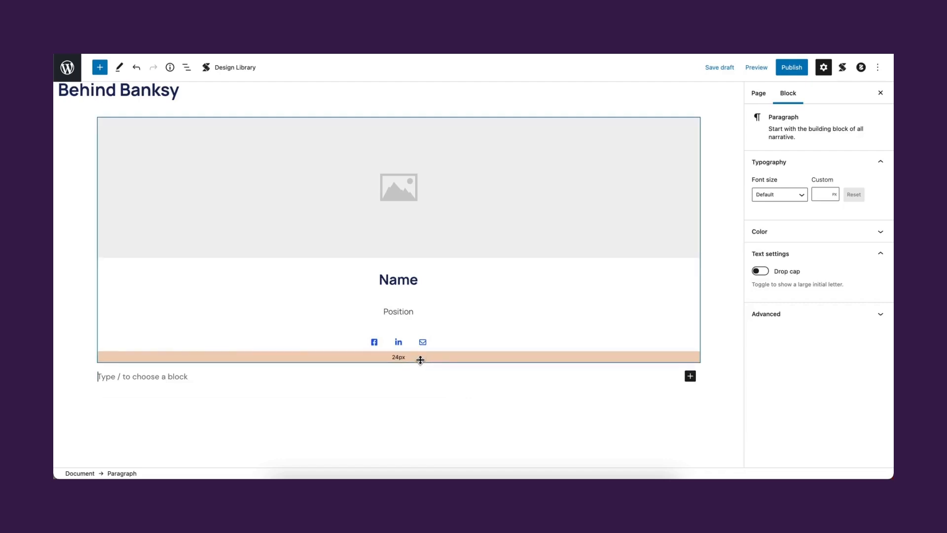
click(421, 359)
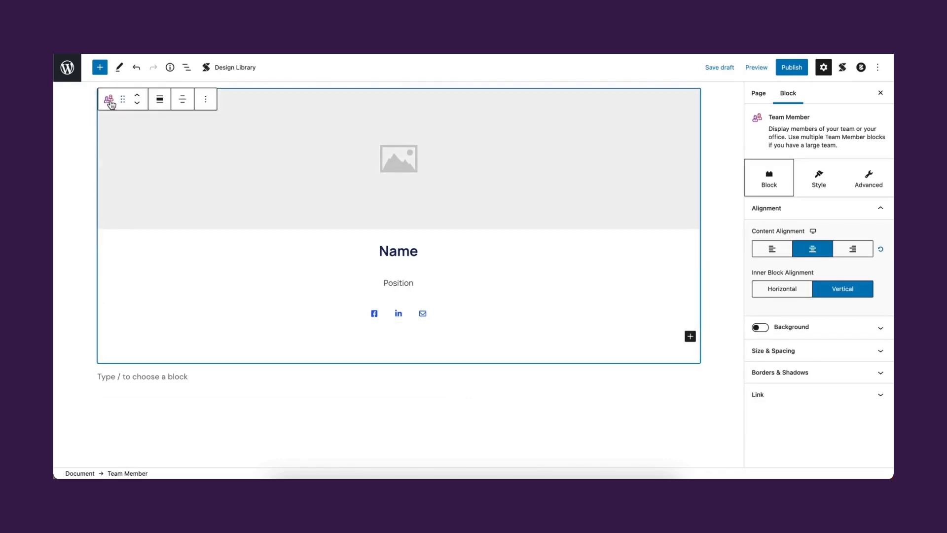
click(109, 99)
click(126, 145)
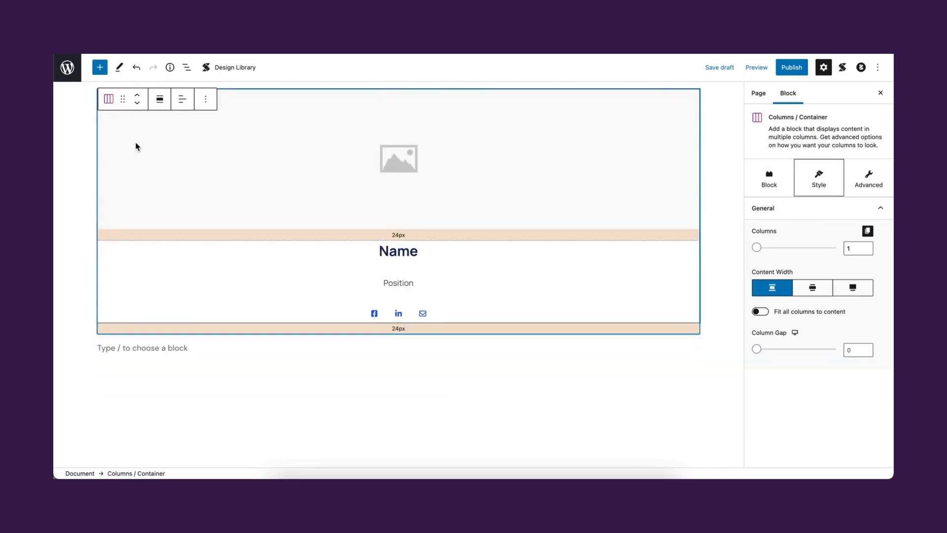
drag(759, 248, 788, 248)
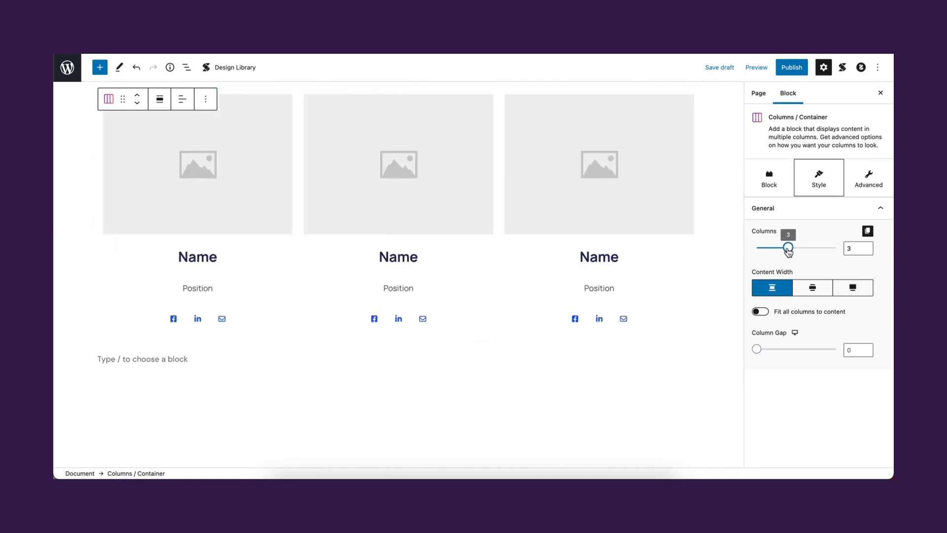
- Set the team members' Columns / Container block to wide width
scroll(533, 311, up, 2)
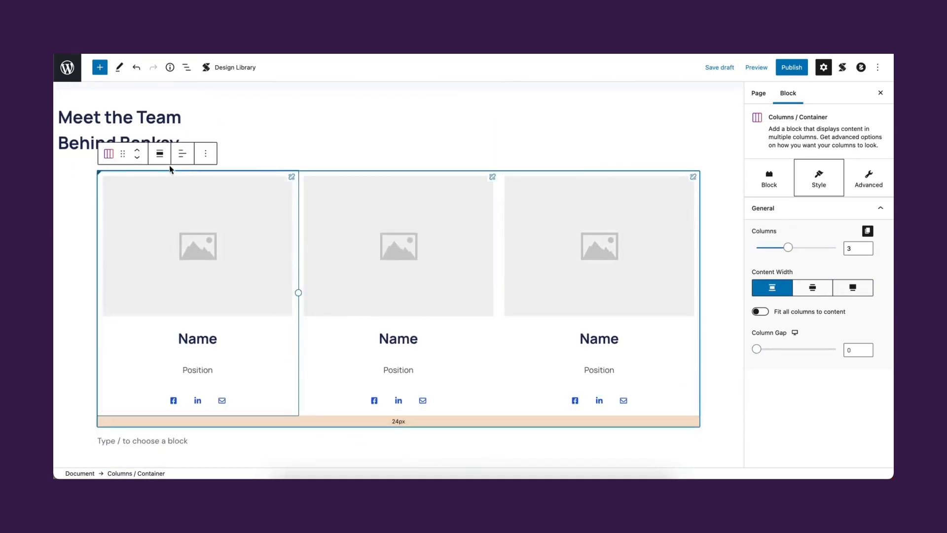
click(160, 153)
click(167, 202)
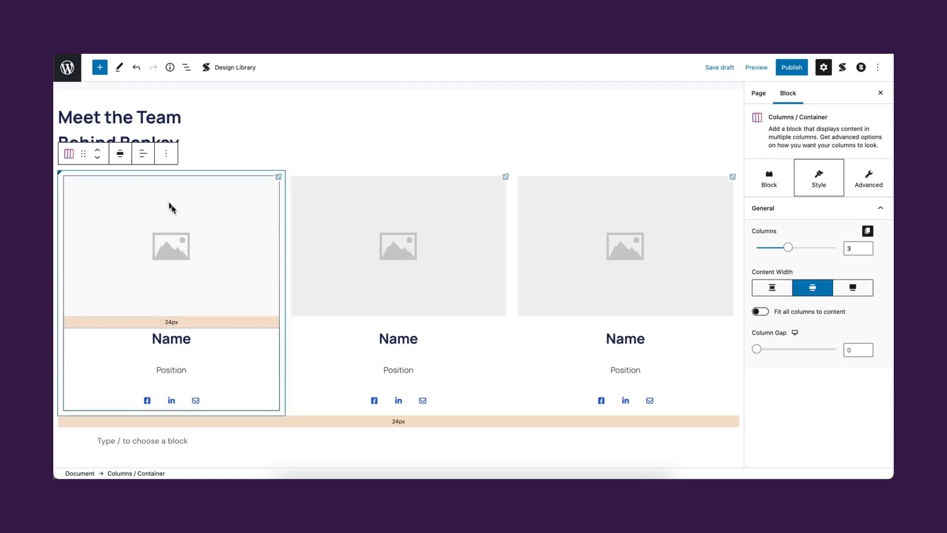
- Fill the three team image placeholders from the media library with the blue-shirt man, the gray-blazer woman and the black-jacket man
click(178, 230)
click(216, 232)
click(183, 252)
click(856, 451)
click(440, 213)
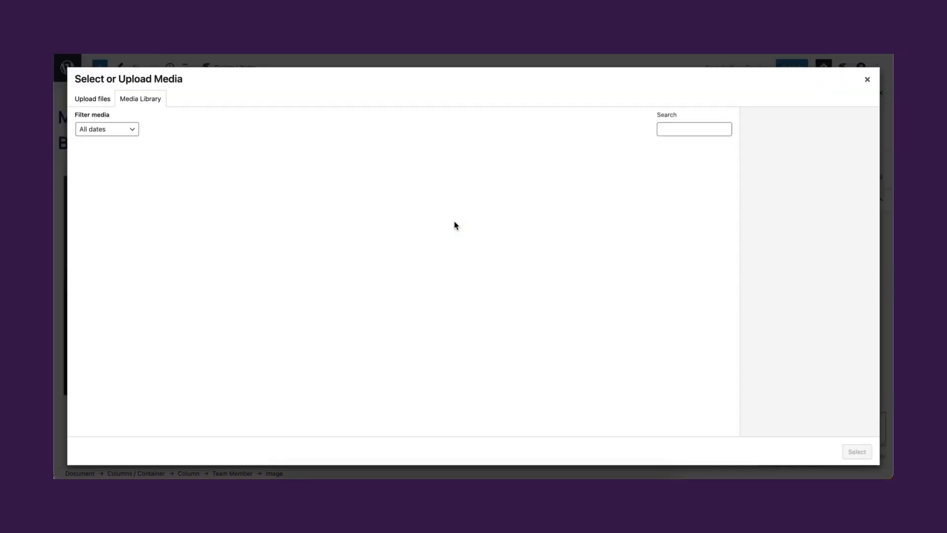
click(404, 252)
click(857, 451)
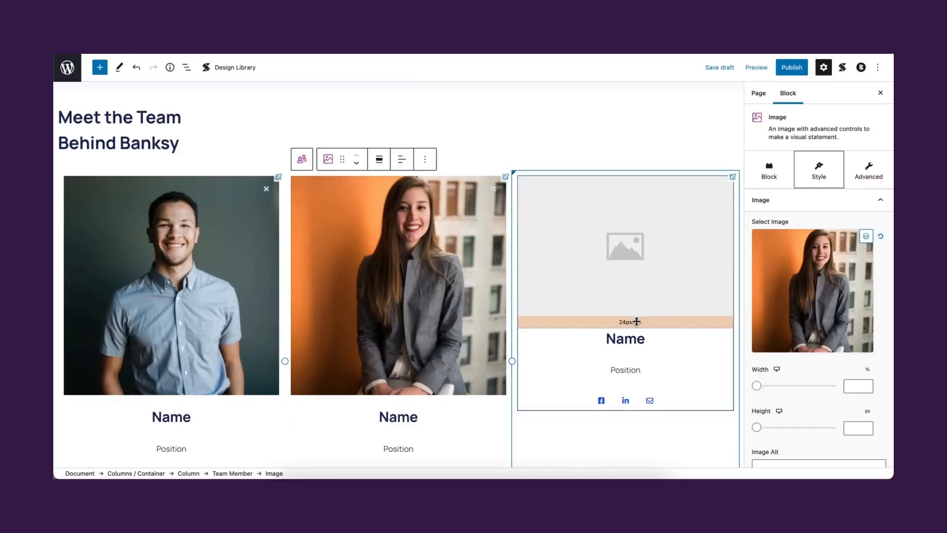
click(584, 238)
click(339, 261)
click(857, 451)
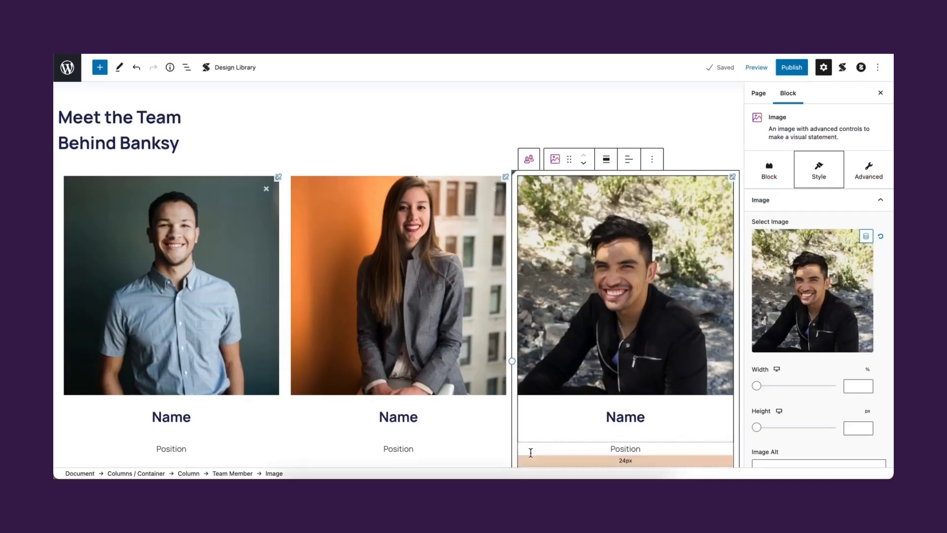
- Replace the first team member's name placeholder with the person's full name and the position with "CEO & Founder"
scroll(345, 296, down, 3)
click(168, 322)
double_click(168, 321)
text(Matt Shaw)
double_click(171, 351)
text(CEO)
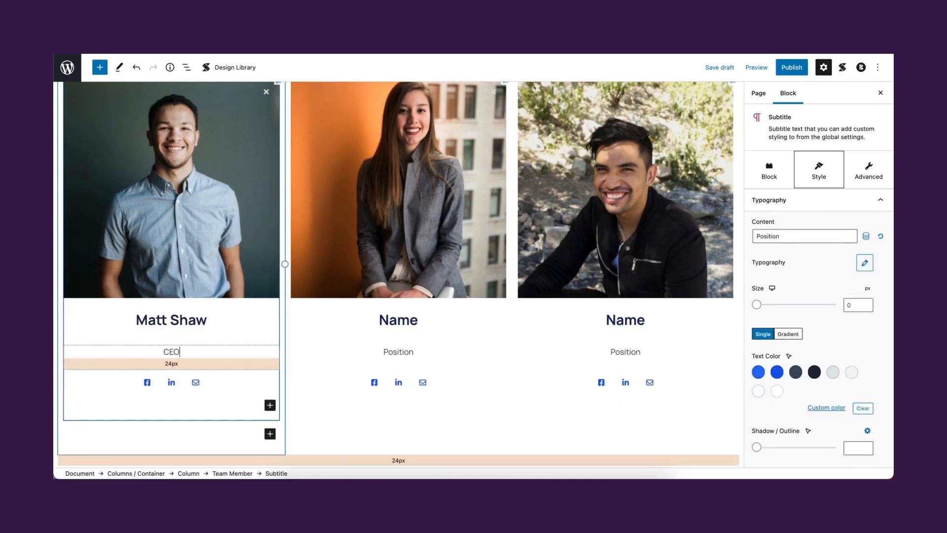
text( & Founder)
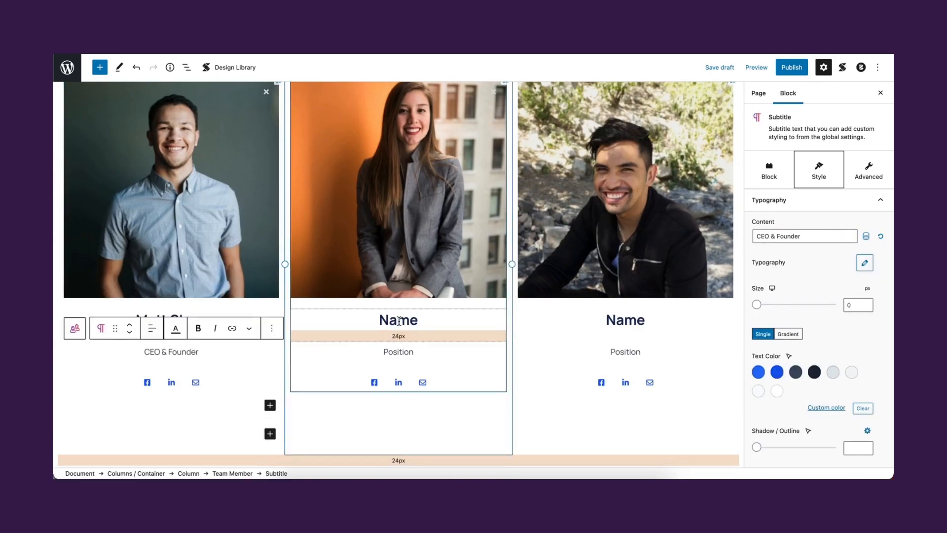
- Replace the second team member's name placeholder with the person's full name and the position with "VP of Engineering"
double_click(398, 319)
text(Haley Michaels)
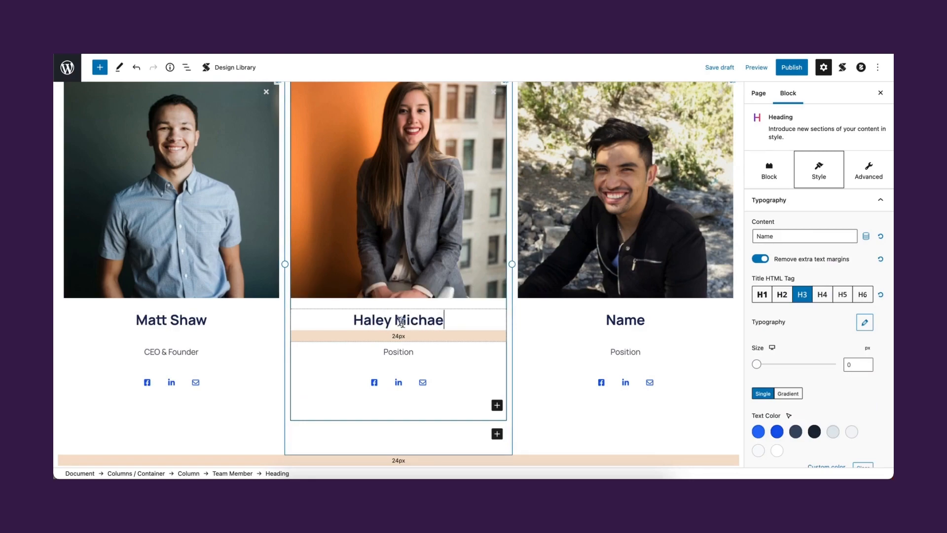
double_click(406, 352)
text(VP of)
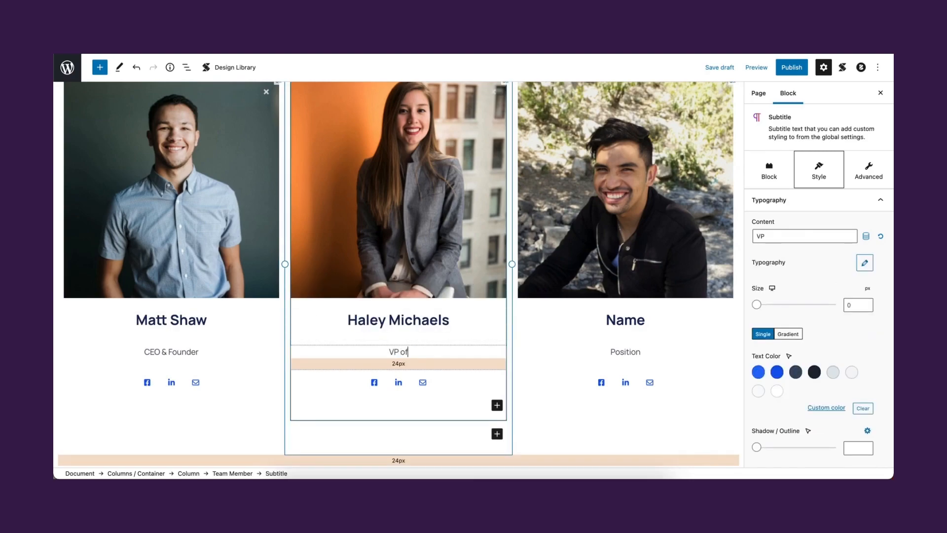
text( Engineering)
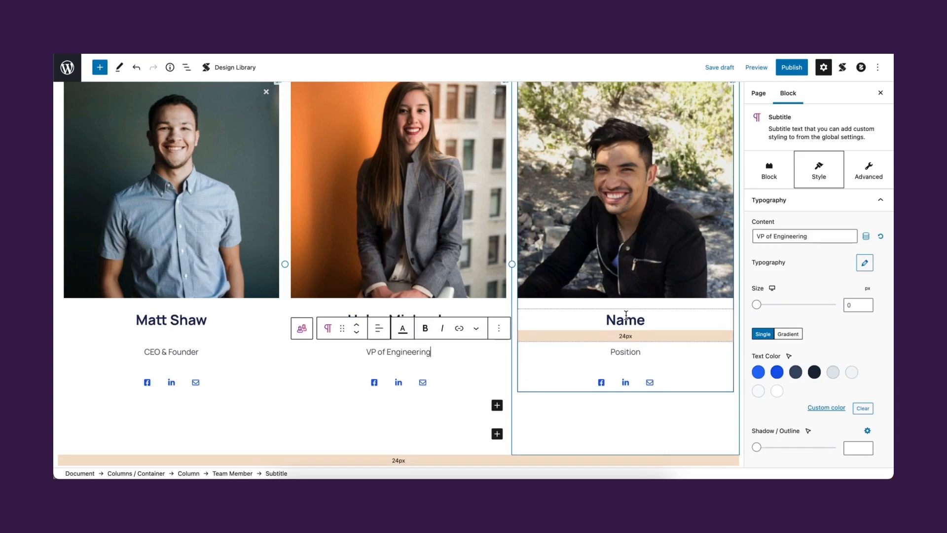
- Replace the third team member's name placeholder with the person's full name and the position with "VP of Marketing"
double_click(625, 319)
text(Harry Moore)
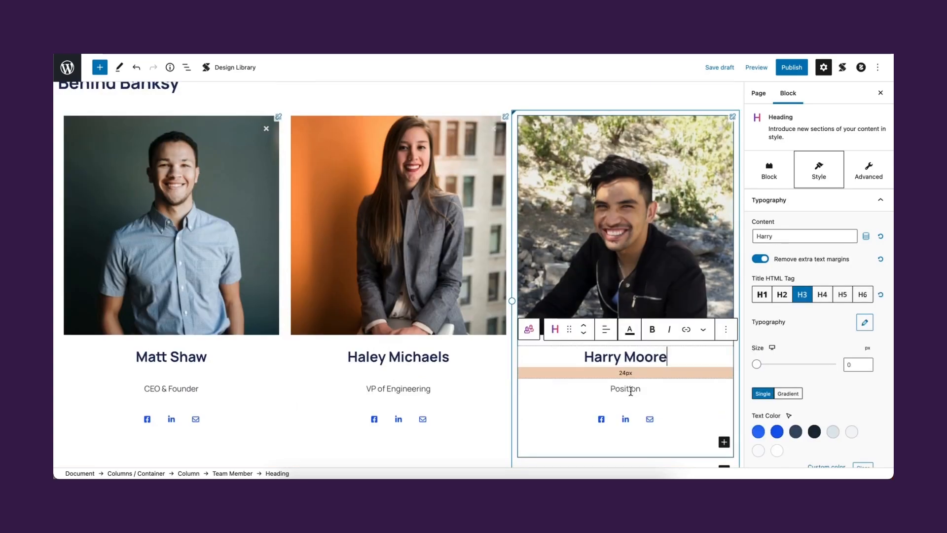
double_click(630, 390)
text(VP)
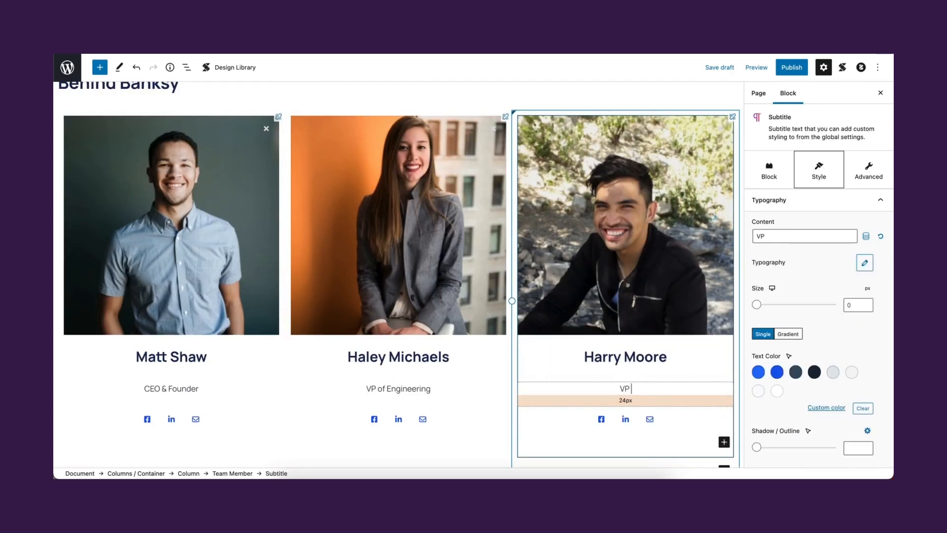
scroll(526, 399, down, 1)
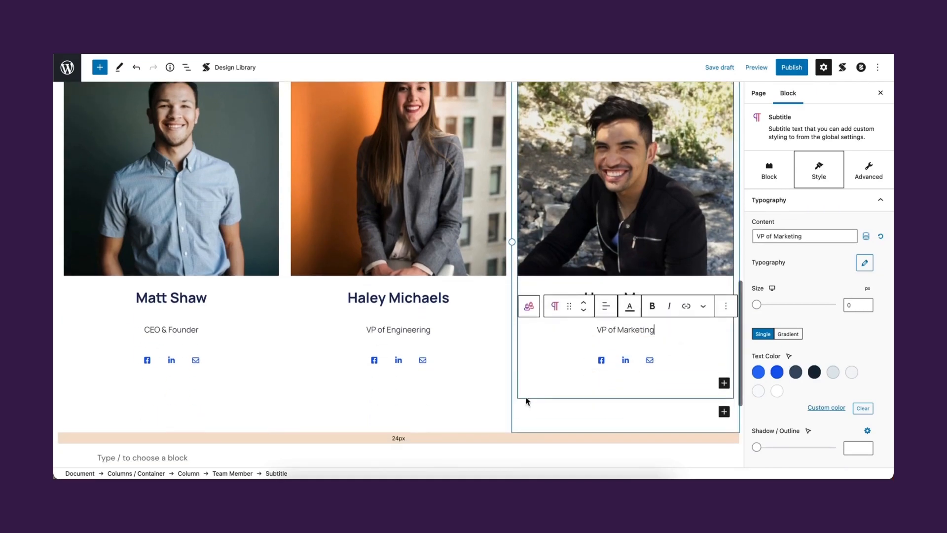
click(460, 438)
scroll(389, 400, up, 1)
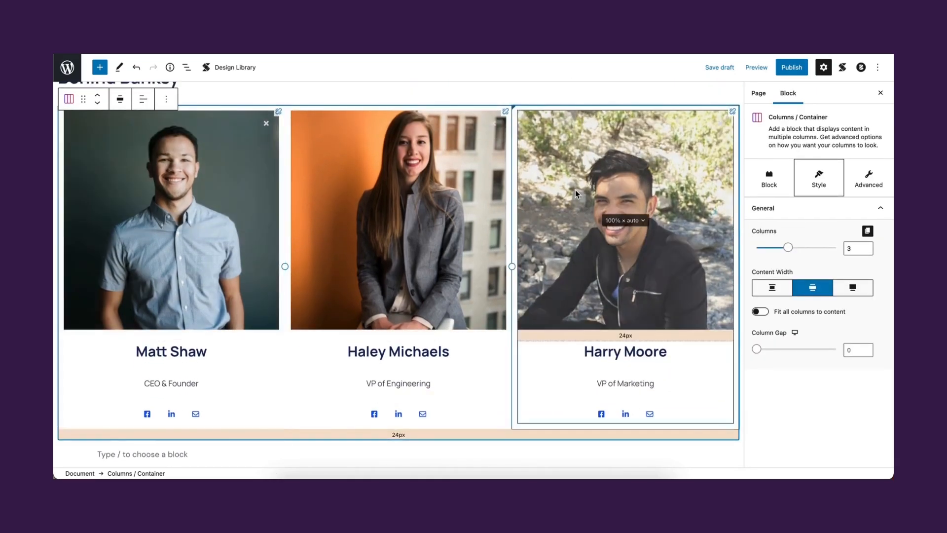
- Try the Circle and Blob 1 image shapes on the first team member's photo, then restore the Default shape
click(248, 279)
scroll(847, 363, down, 10)
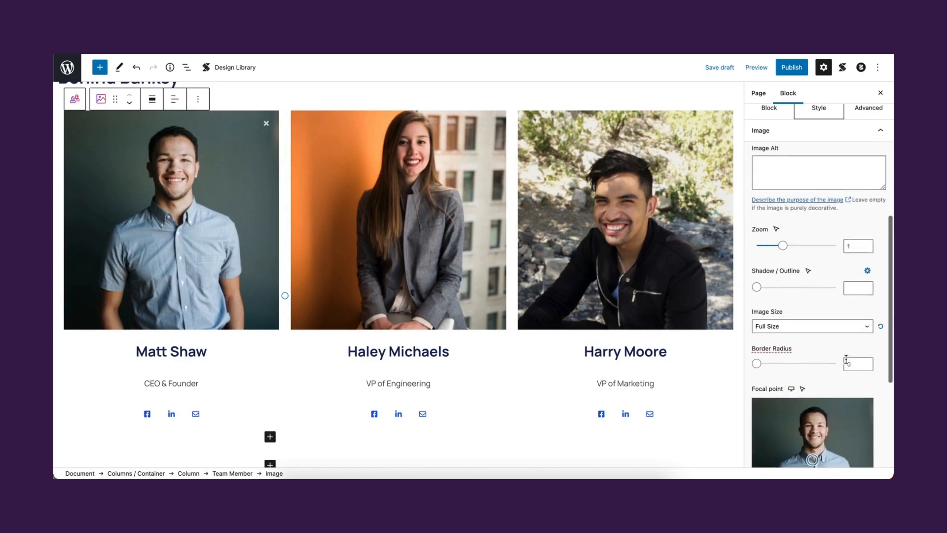
click(864, 420)
click(823, 180)
click(849, 184)
click(767, 180)
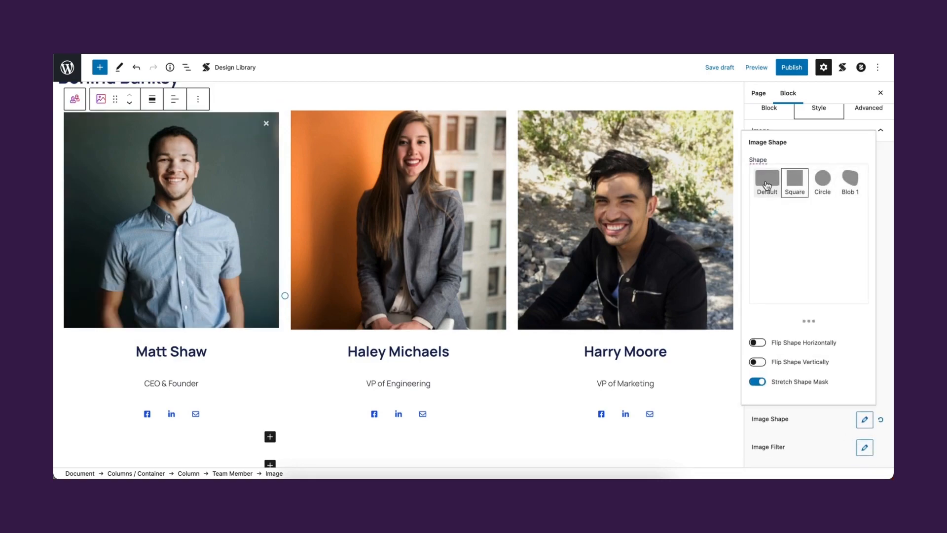
click(864, 419)
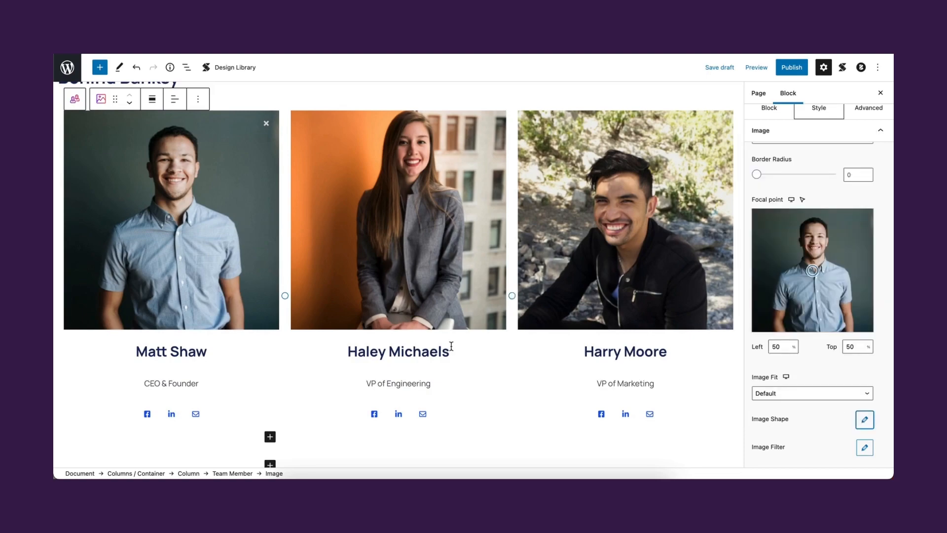
- Set the image width of all three team member photos to 70%
click(158, 225)
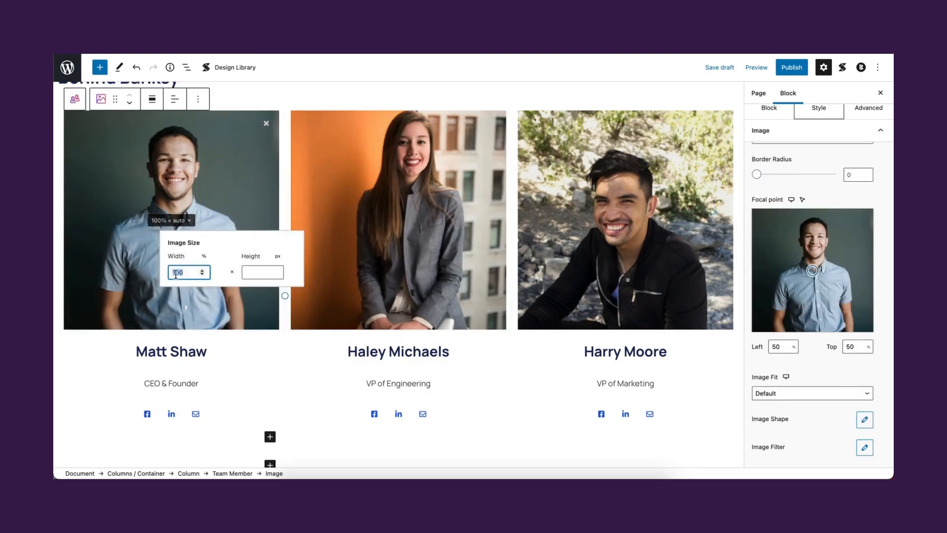
text(70)
click(387, 226)
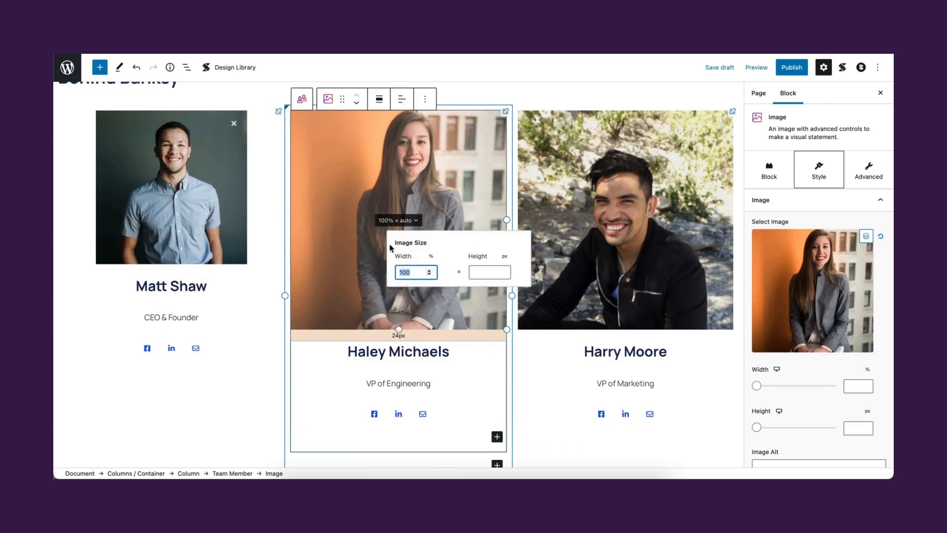
text(70)
click(611, 223)
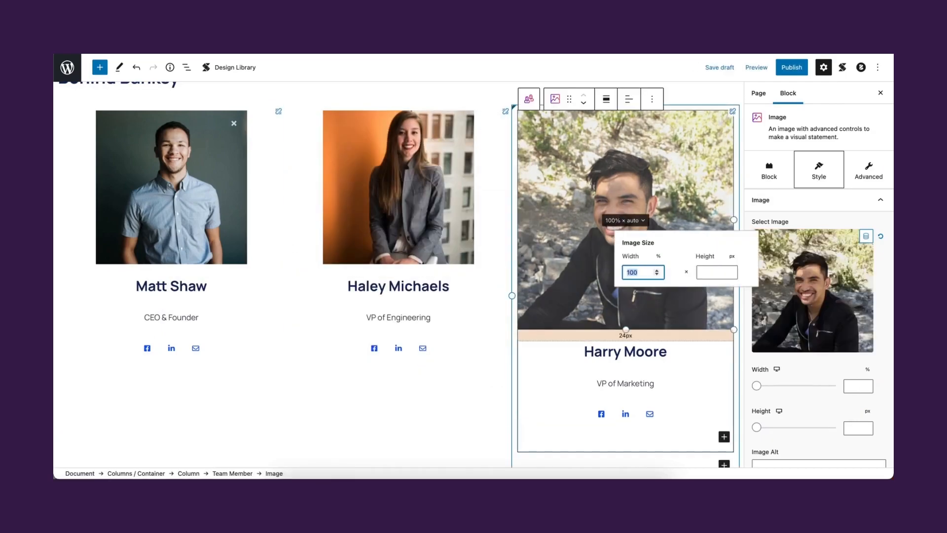
text(70)
- Insert a Stackable Heading block in the empty paragraph below the team section
click(499, 460)
scroll(506, 407, up, 2)
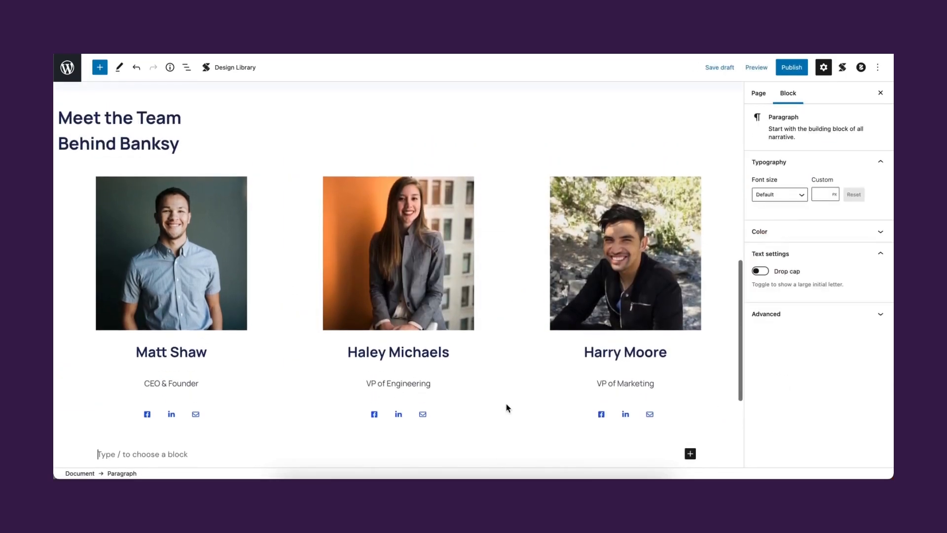
scroll(507, 408, down, 1)
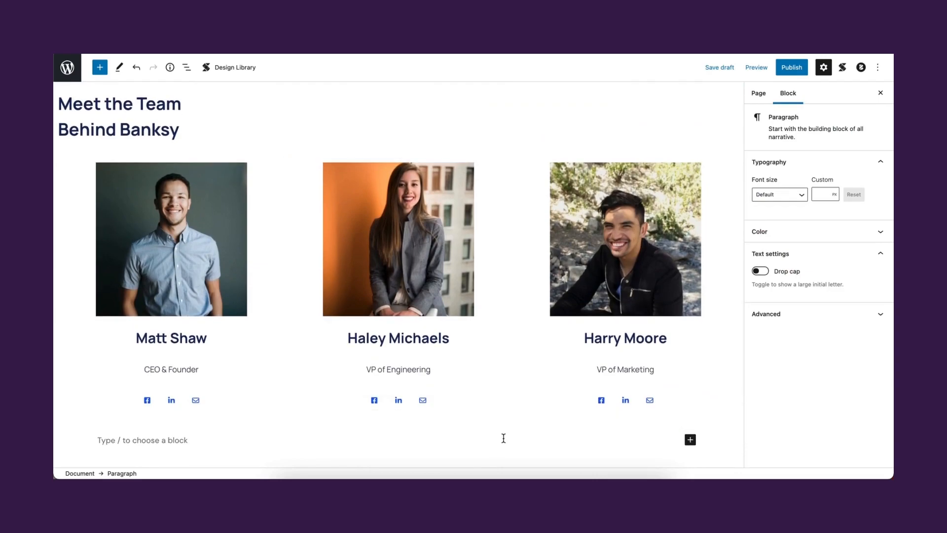
text(/hea)
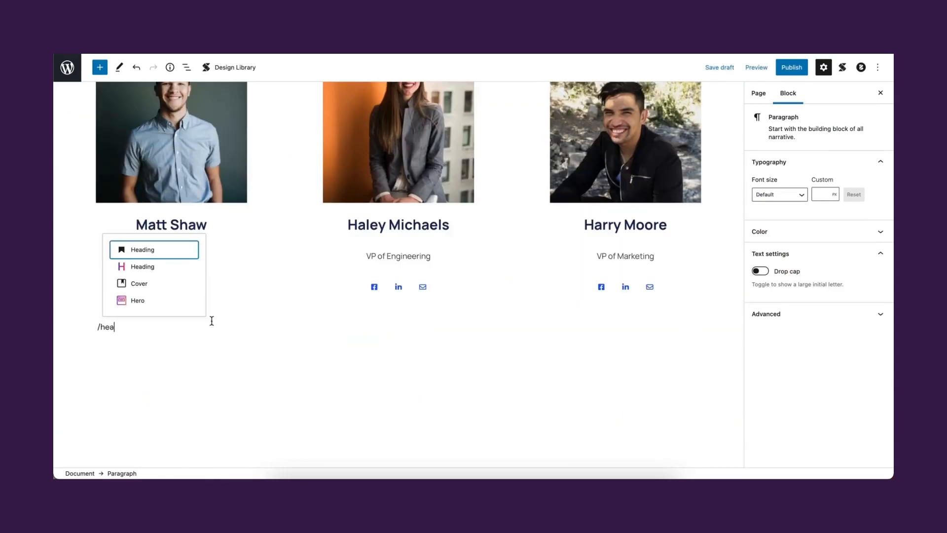
text(d)
click(163, 273)
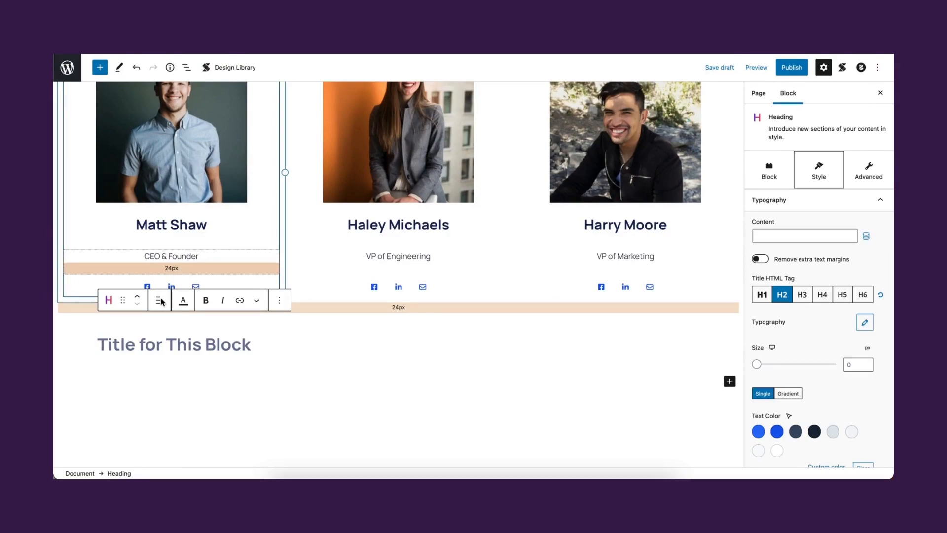
- Transform the new heading into a Columns / Container block and set it to wide width
click(108, 301)
click(133, 363)
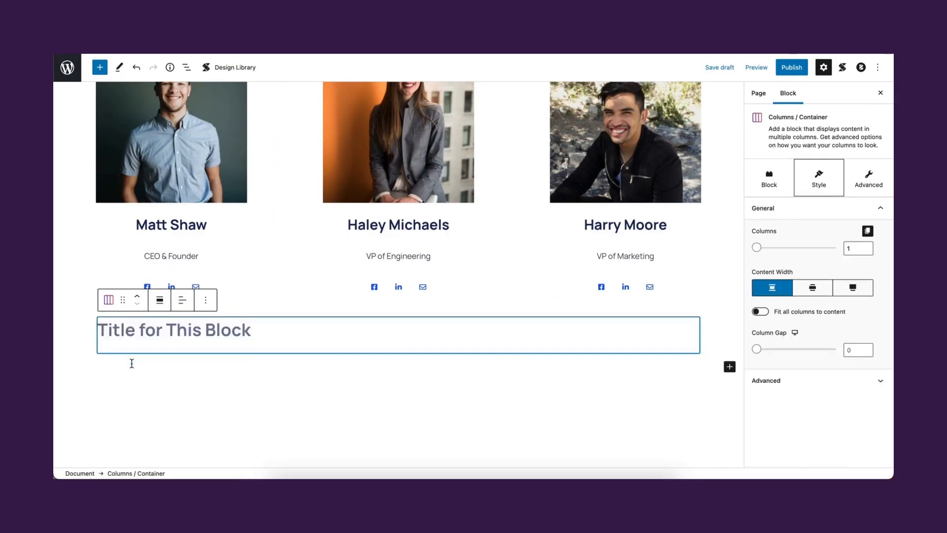
click(160, 300)
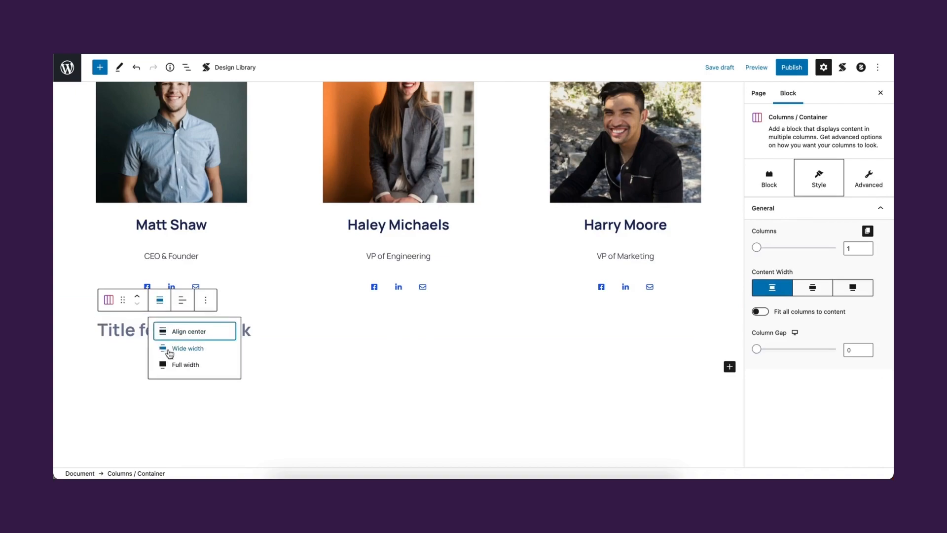
click(173, 351)
- Enter "Testimonials" as the new heading's text and add an empty paragraph below it
click(156, 330)
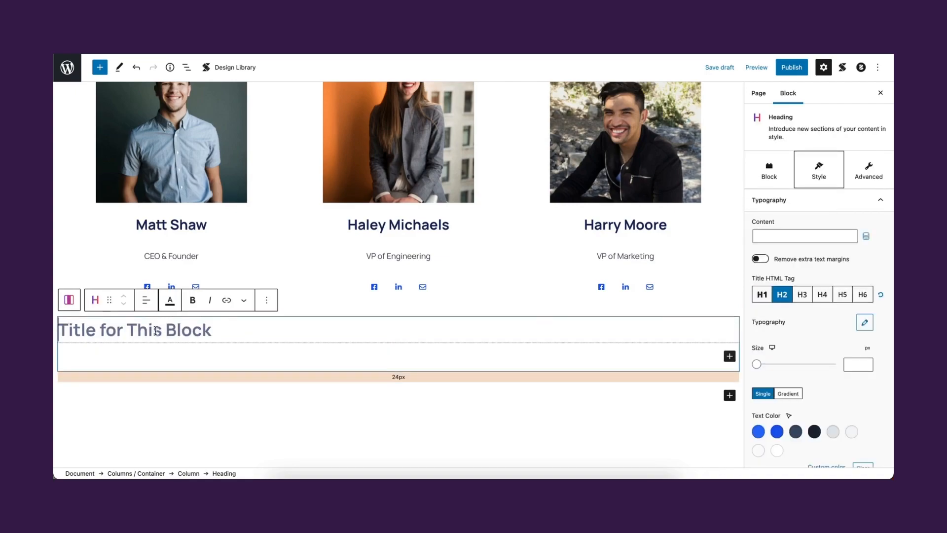
text(Testimonials)
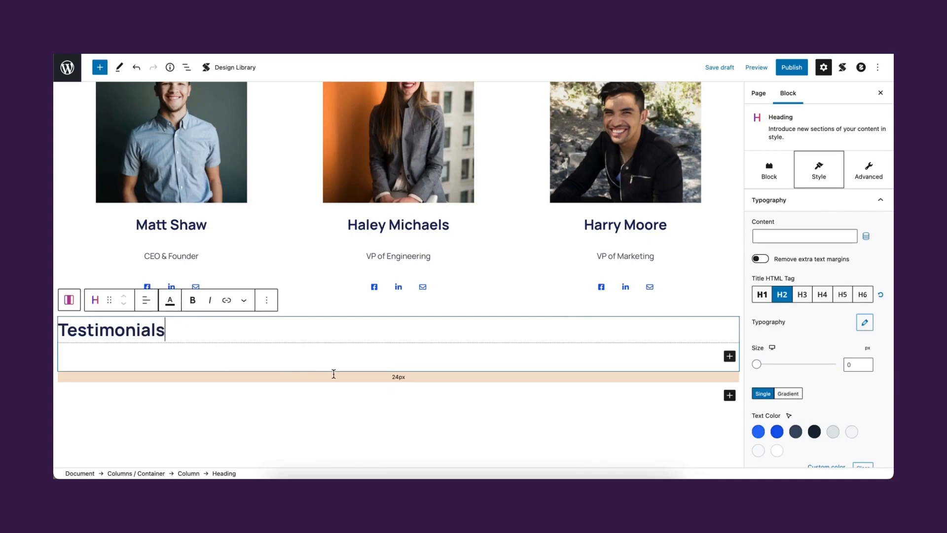
key(Return)
- Insert a Testimonial block with the Default variation below the Testimonials heading
scroll(375, 388, down, 1)
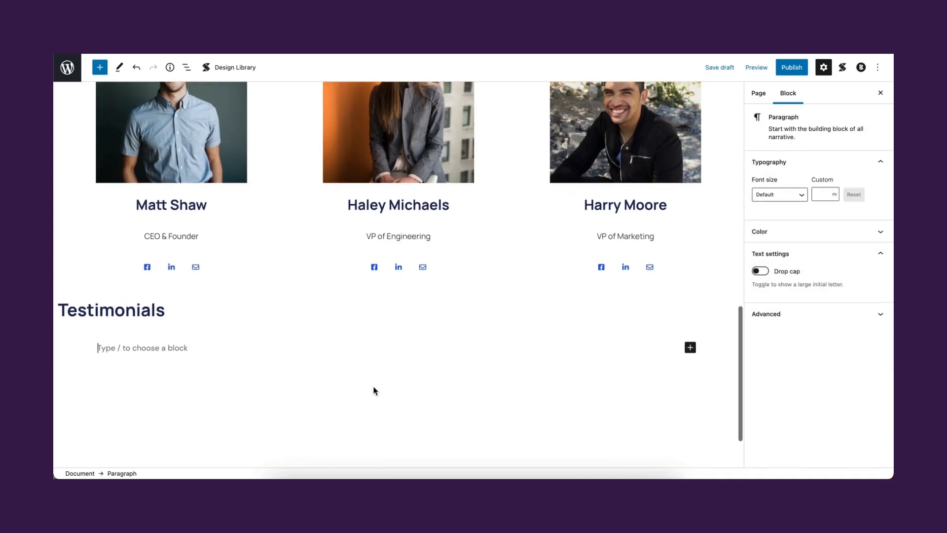
click(689, 349)
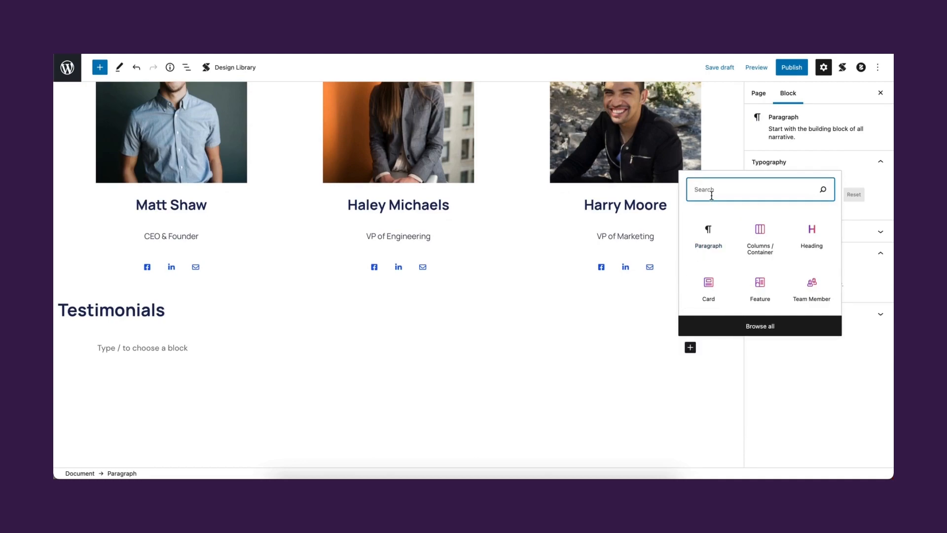
text(test)
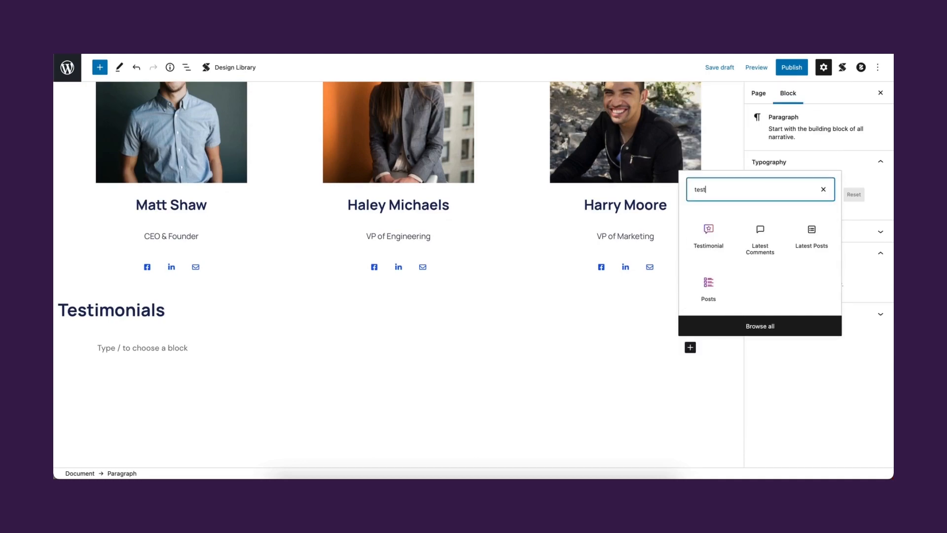
click(701, 233)
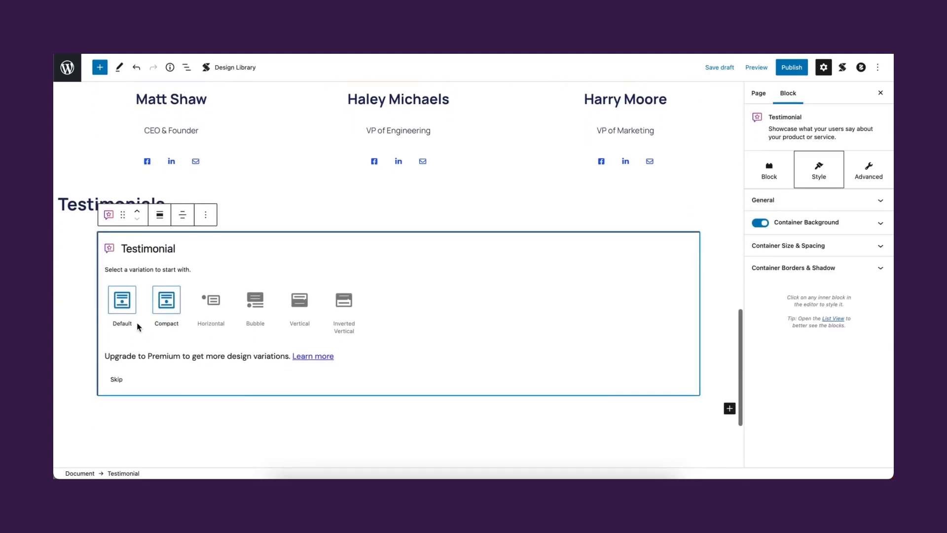
click(123, 301)
scroll(236, 390, down, 1)
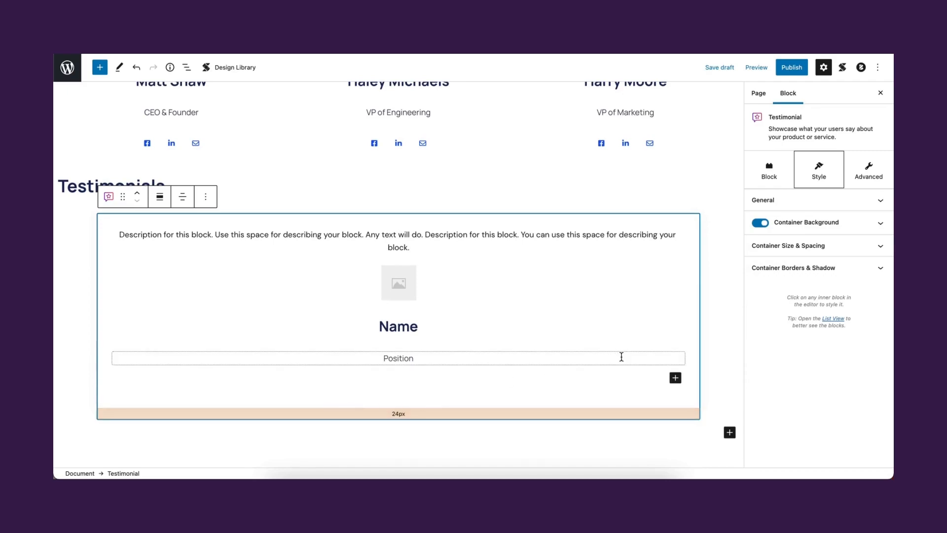
- Give the Testimonial block's container a border radius of 24 and a shadow/outline of 2
click(871, 274)
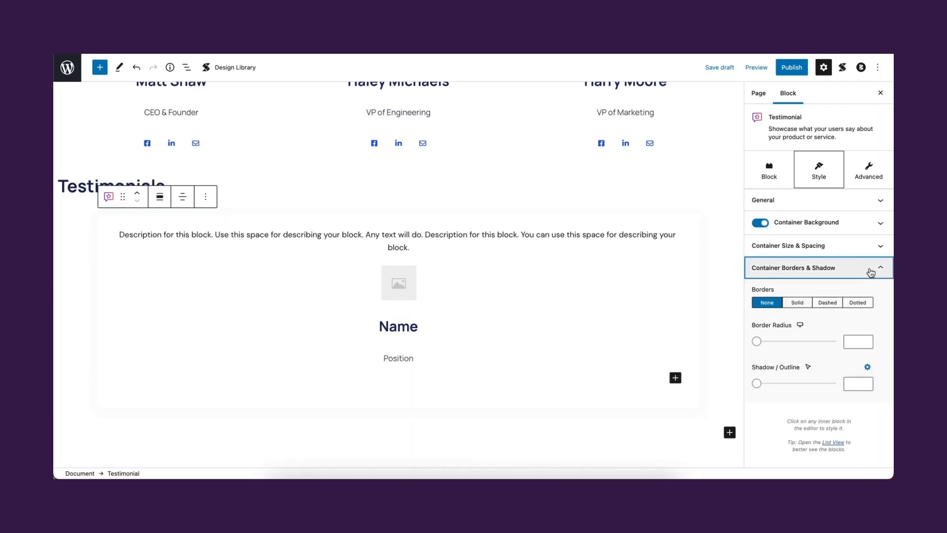
drag(758, 342, 795, 343)
drag(757, 384, 774, 383)
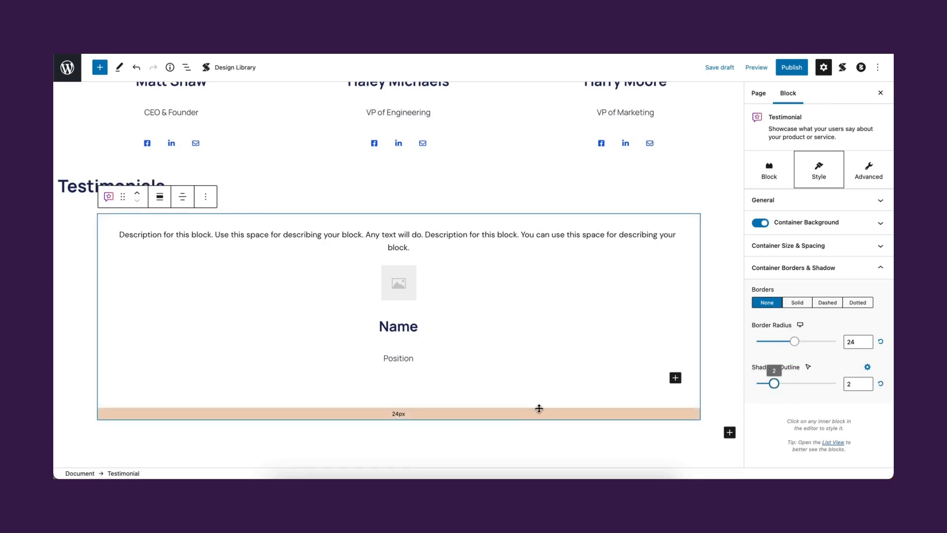
- Transform the Testimonial block into a wide-width Columns / Container block with 3 duplicated columns
click(109, 197)
click(143, 245)
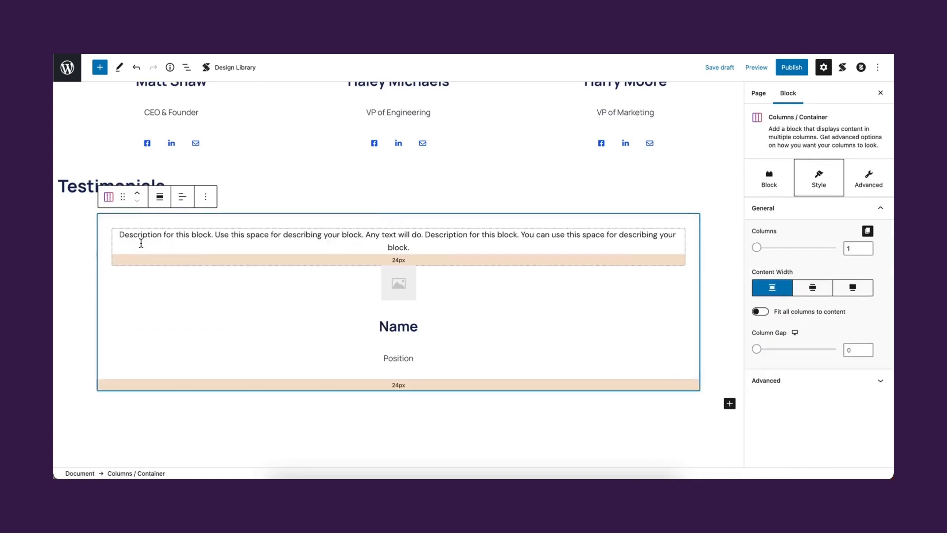
drag(757, 248, 788, 248)
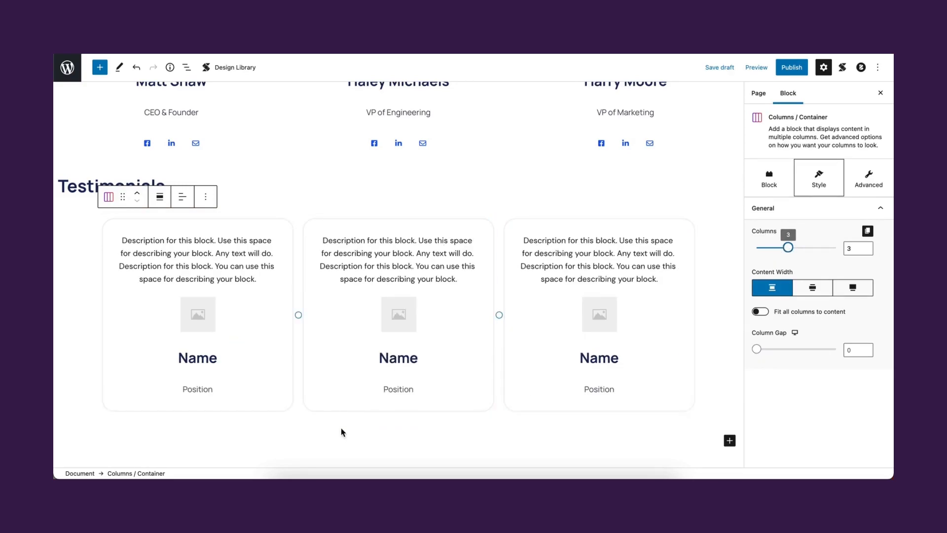
click(161, 200)
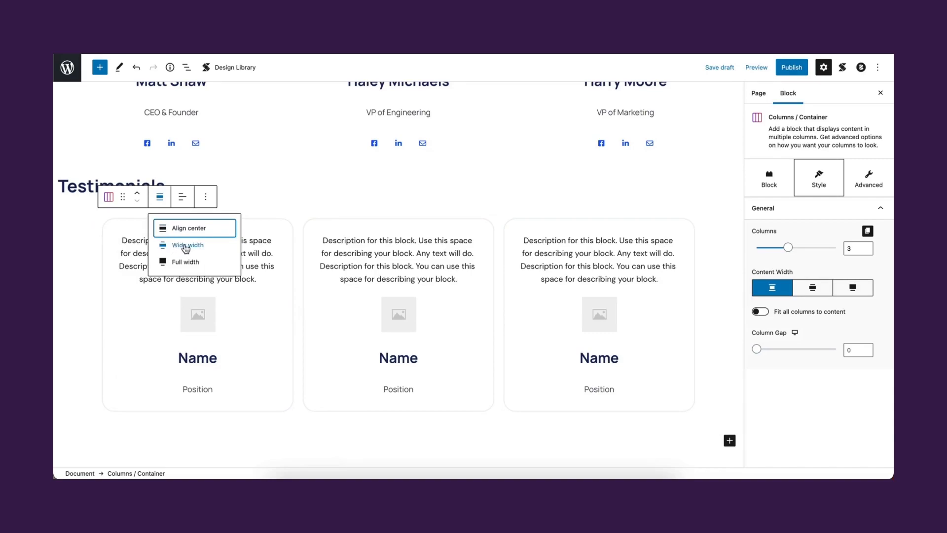
click(187, 246)
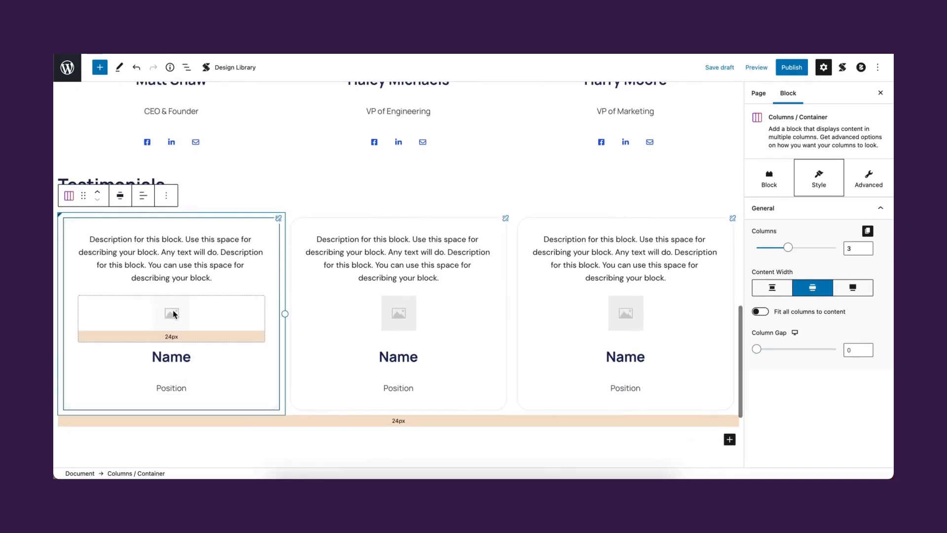
- Set the three testimonials' photos from the media library: the long-haired woman, the bearded man and the curly-haired woman, in that order
click(173, 313)
click(173, 312)
click(187, 196)
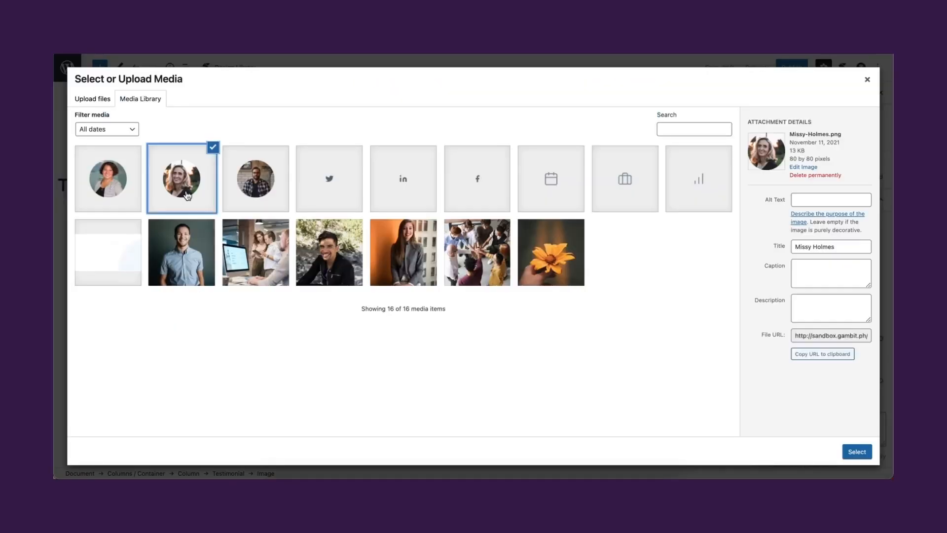
click(854, 454)
click(396, 315)
click(395, 316)
click(256, 178)
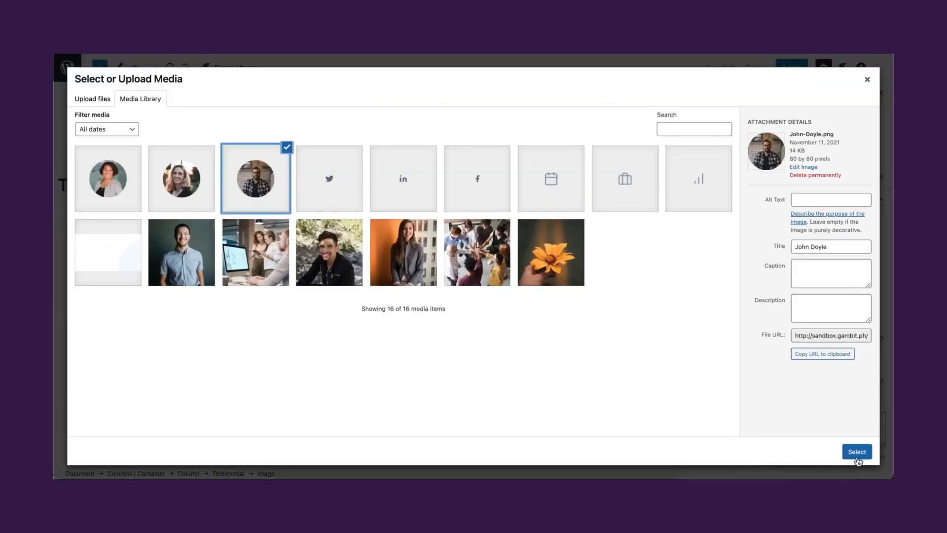
click(857, 452)
click(623, 316)
click(624, 315)
click(108, 179)
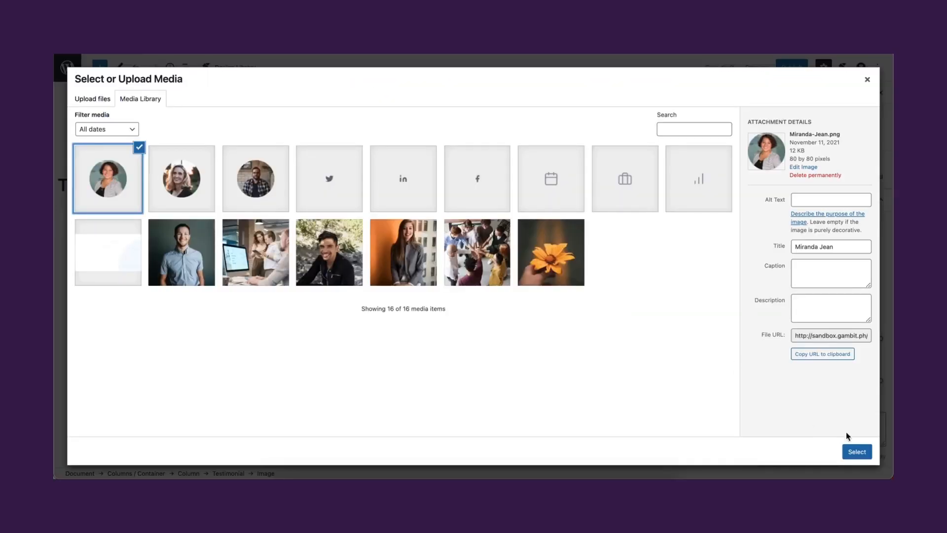
click(857, 452)
- Enter the customer's full name and the position "BANKSY CUSTOMER" in the first testimonial
click(158, 358)
double_click(158, 359)
text(Missy Holmes)
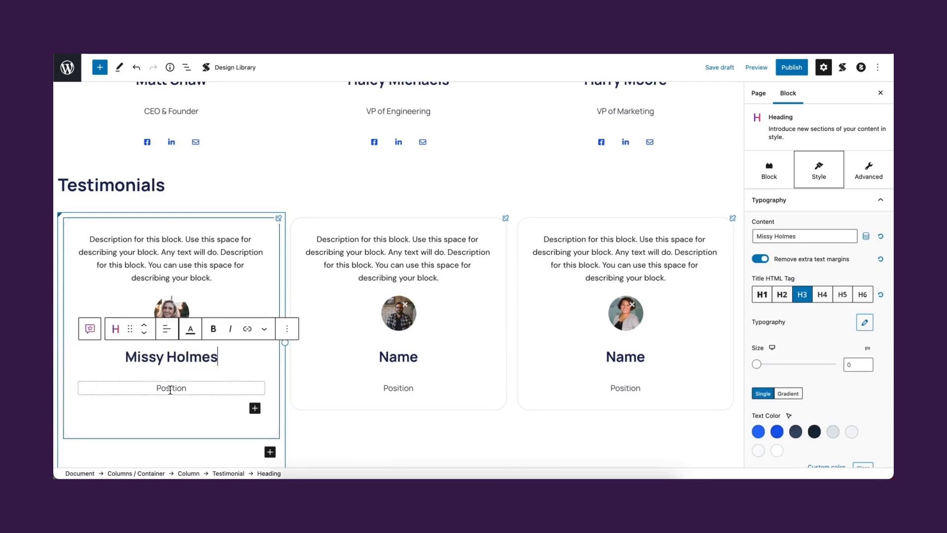
click(171, 390)
text(BANKSY CUSTOMER)
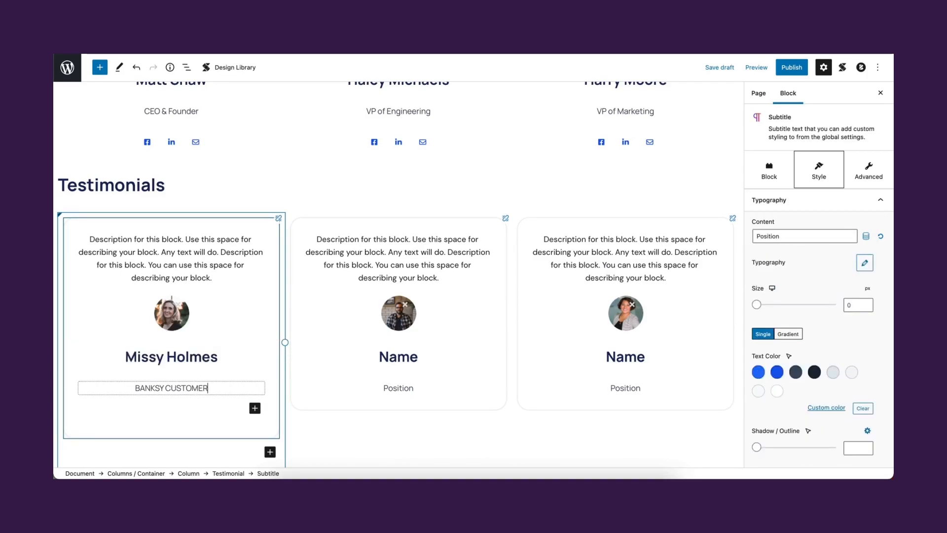
- Enter the customer's full name and the position "BANKSY CUSTOMER" in the second testimonial
double_click(401, 357)
text(Jogn )
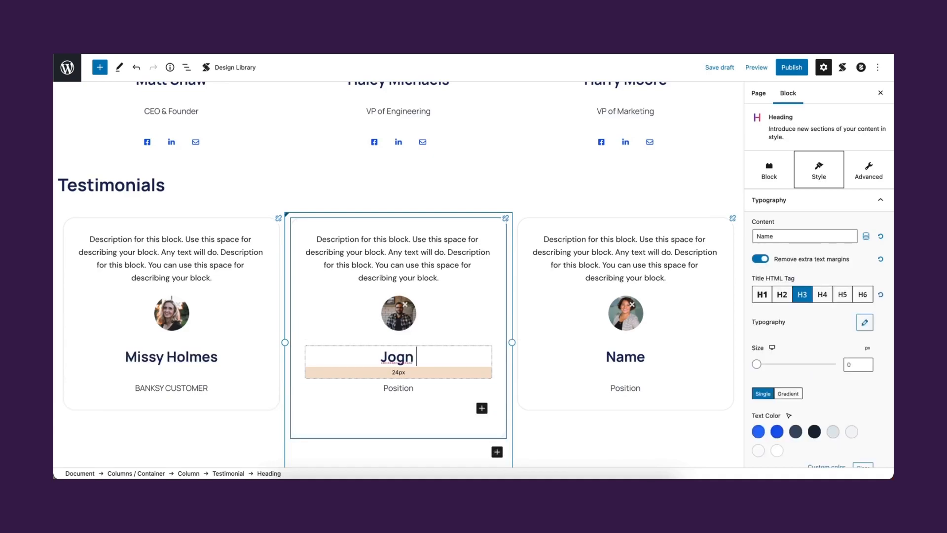
text(Doyle)
double_click(398, 389)
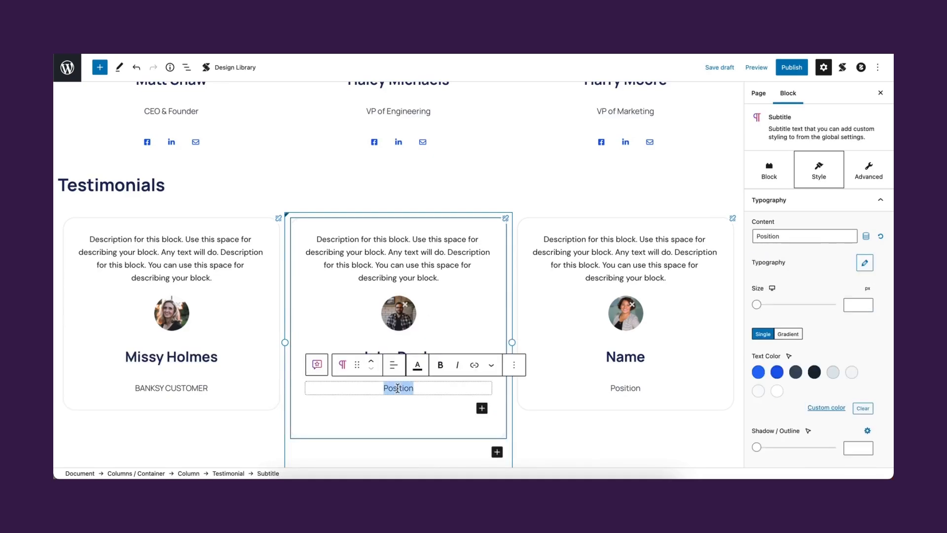
text(BANKSY CUSTOMER)
- Enter the customer's full name and the position "BANKSY CUSTOMER" in the third testimonial
double_click(632, 358)
text(Miranda Jean)
double_click(627, 388)
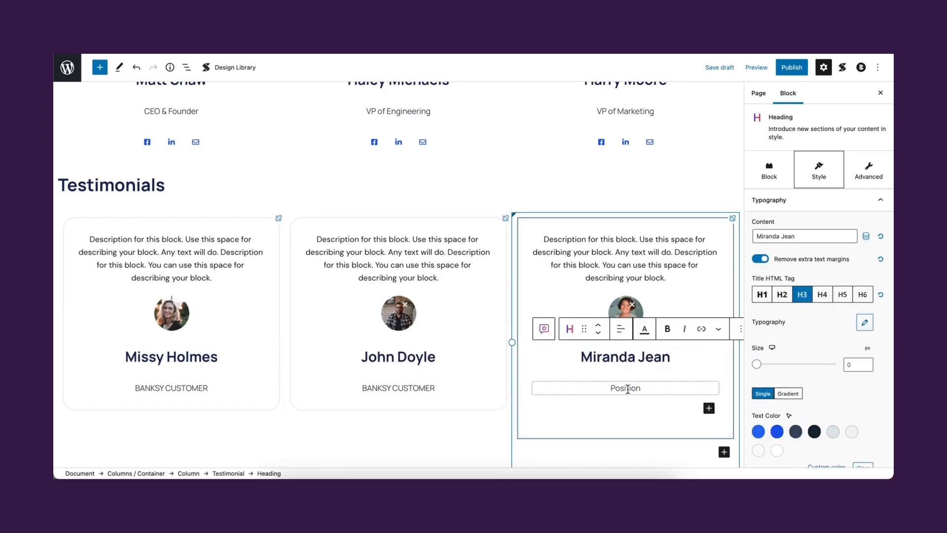
text(BANKSY CUSTOMER)
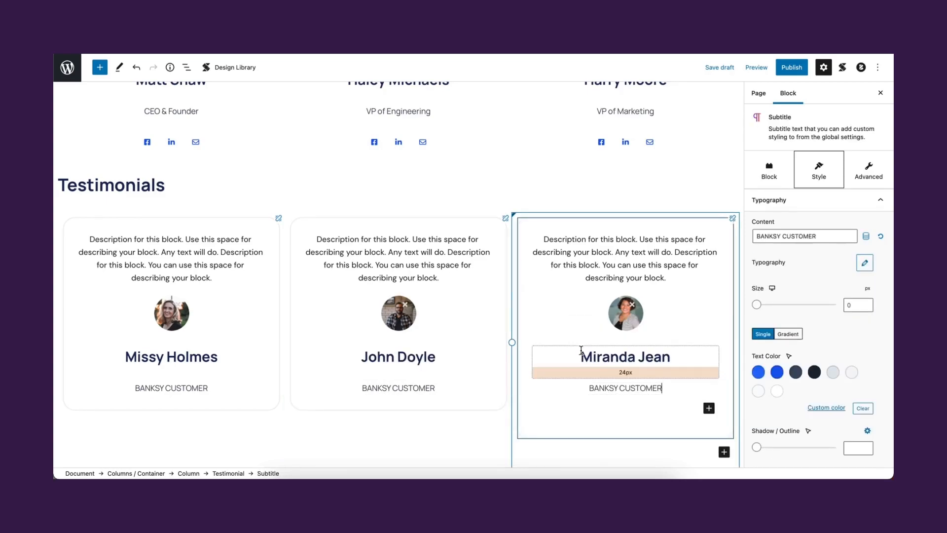
- Add an empty paragraph below the testimonial columns and hide the block settings
scroll(470, 440, down, 2)
click(470, 440)
scroll(521, 419, up, 2)
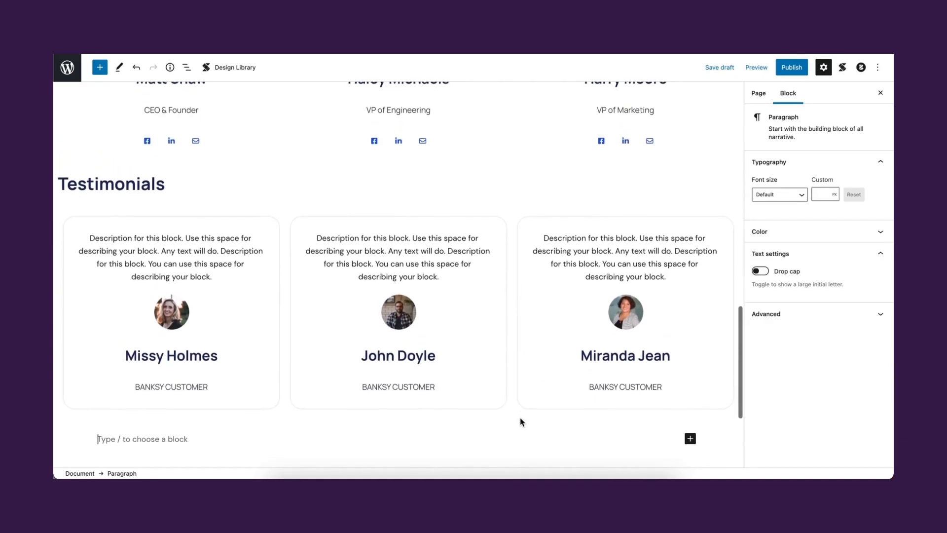
click(880, 93)
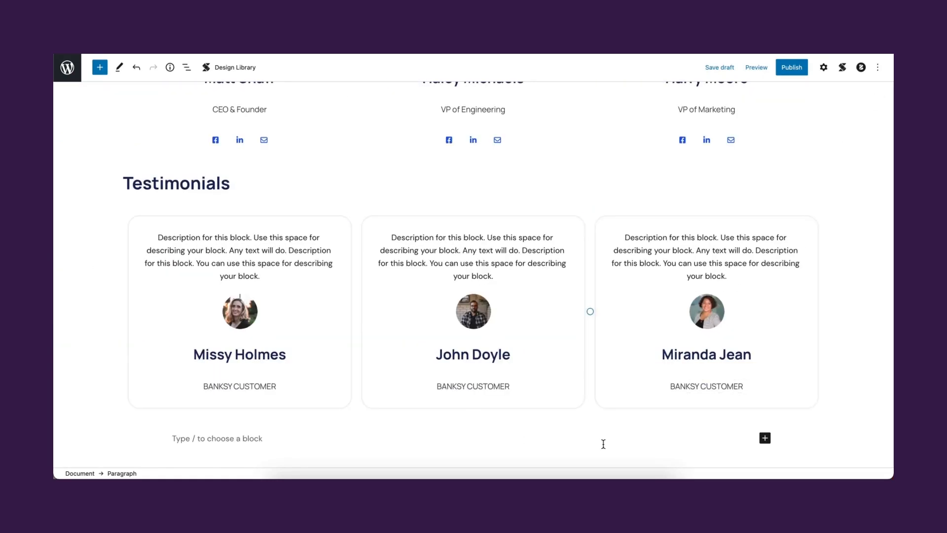
- Increase the bottom margin of the stats section above the Meet the Team heading
scroll(604, 443, up, 1)
scroll(604, 446, down, 2)
scroll(603, 444, up, 5)
scroll(603, 443, up, 10)
scroll(603, 455, up, 3)
scroll(603, 454, down, 7)
scroll(602, 455, down, 1)
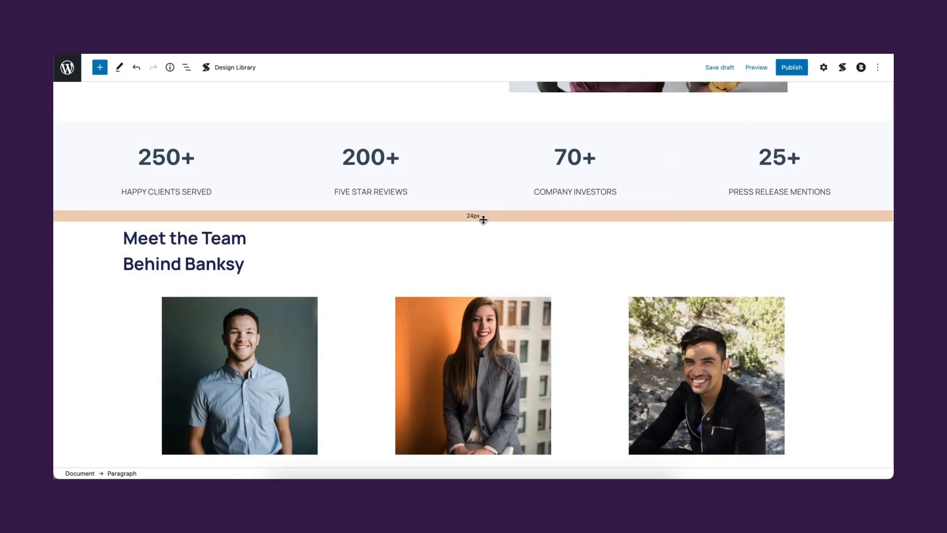
drag(484, 219, 484, 228)
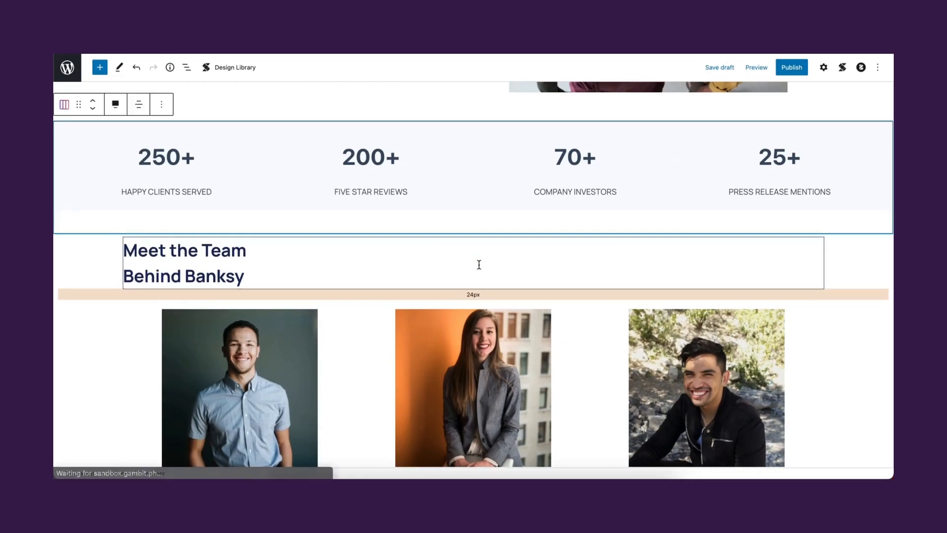
scroll(509, 353, down, 3)
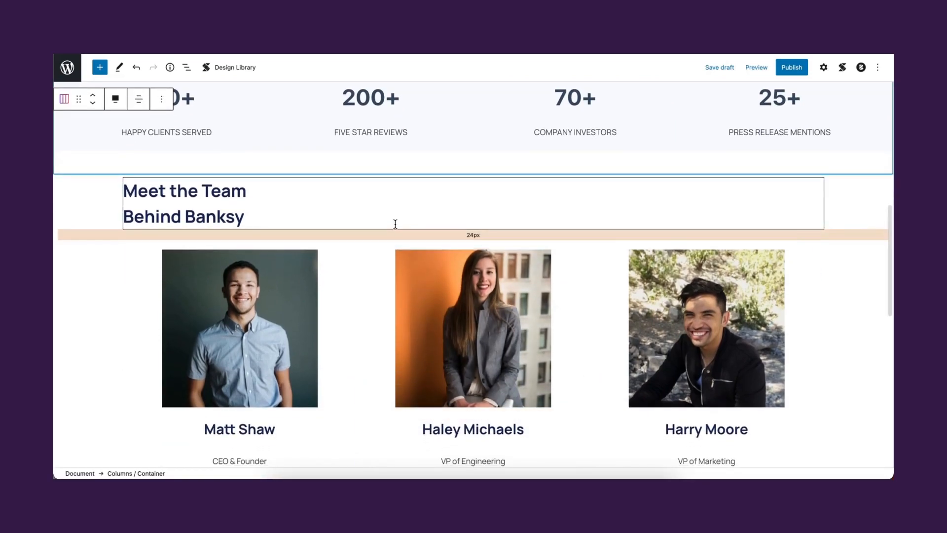
- Increase the bottom margin of the team members section to 54 px and deselect the section
scroll(365, 375, down, 5)
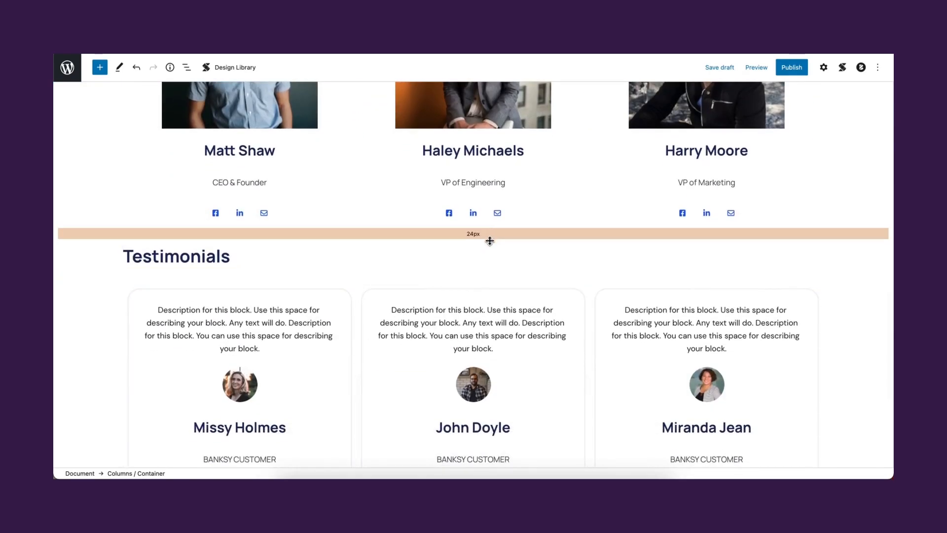
drag(490, 240, 490, 245)
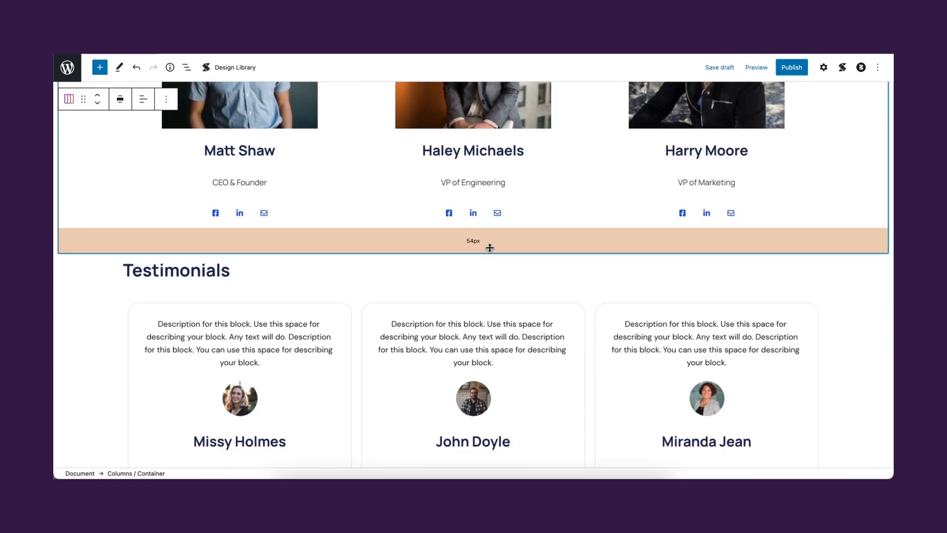
scroll(444, 352, down, 2)
scroll(444, 353, up, 1)
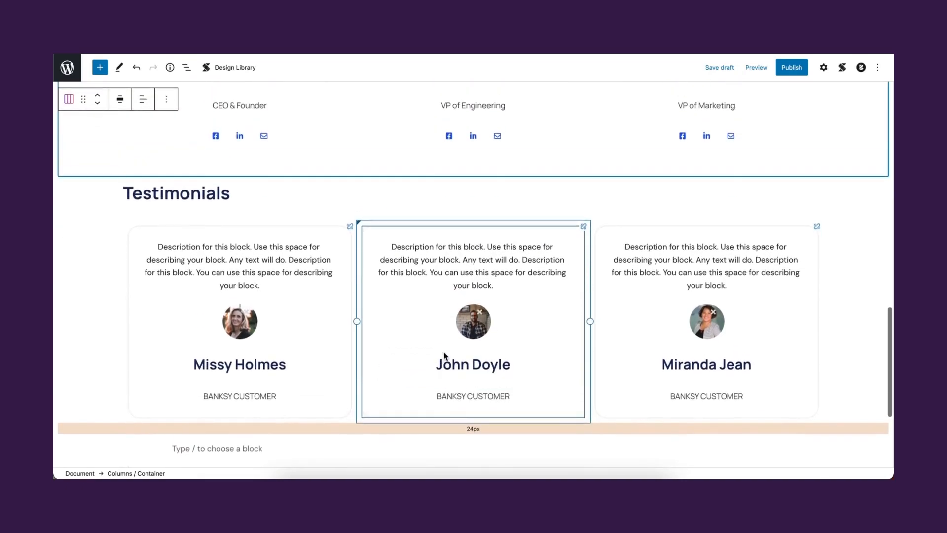
scroll(444, 362, down, 2)
click(444, 391)
- Publish the About page and review its sections on the live site down to the testimonials
scroll(443, 393, up, 10)
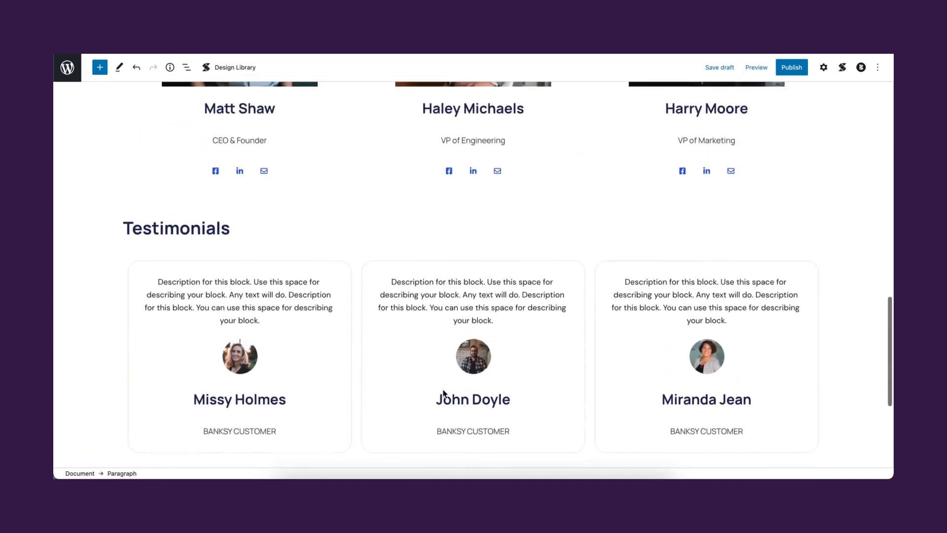
scroll(443, 393, up, 9)
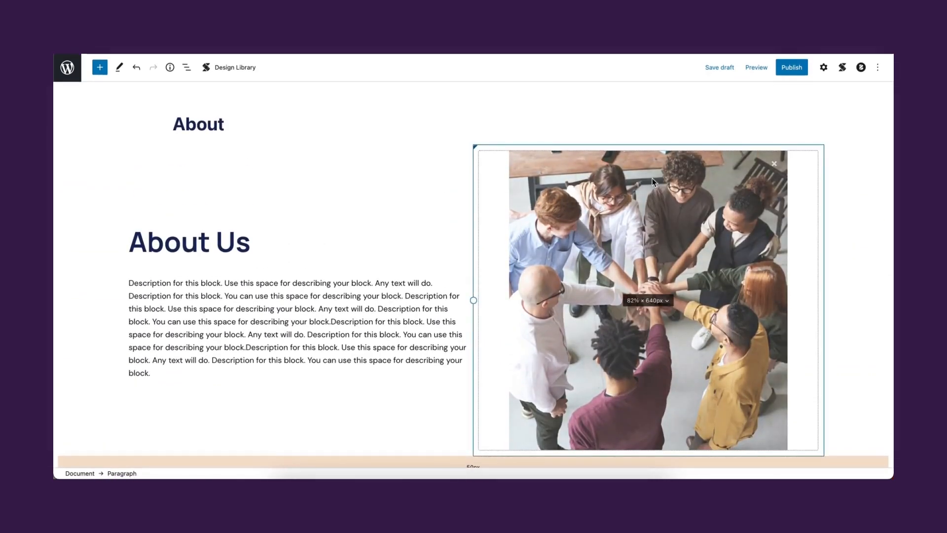
click(791, 69)
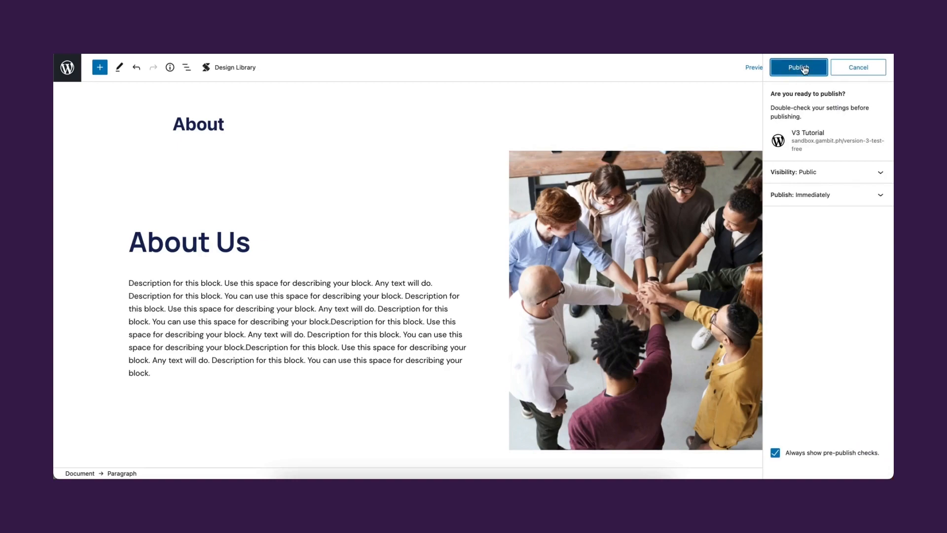
click(803, 68)
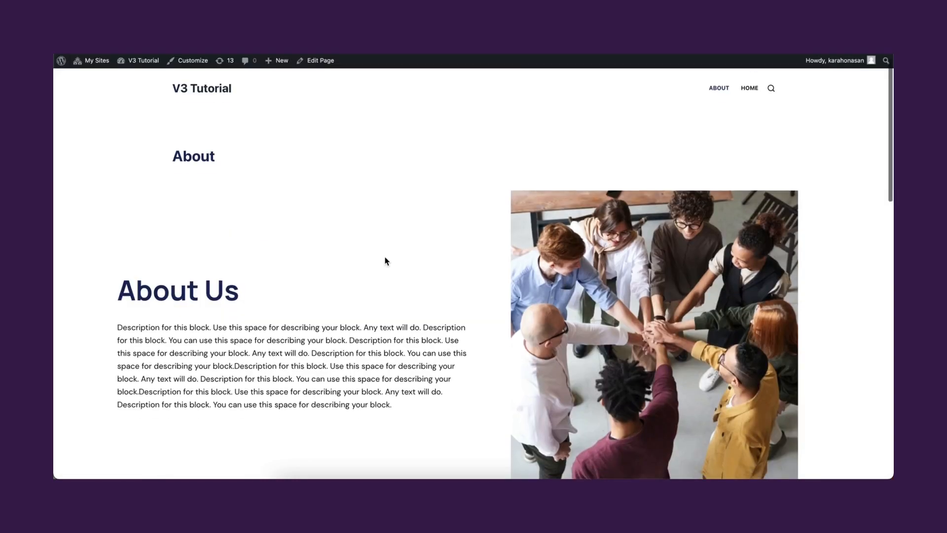
scroll(393, 334, down, 6)
scroll(392, 334, down, 6)
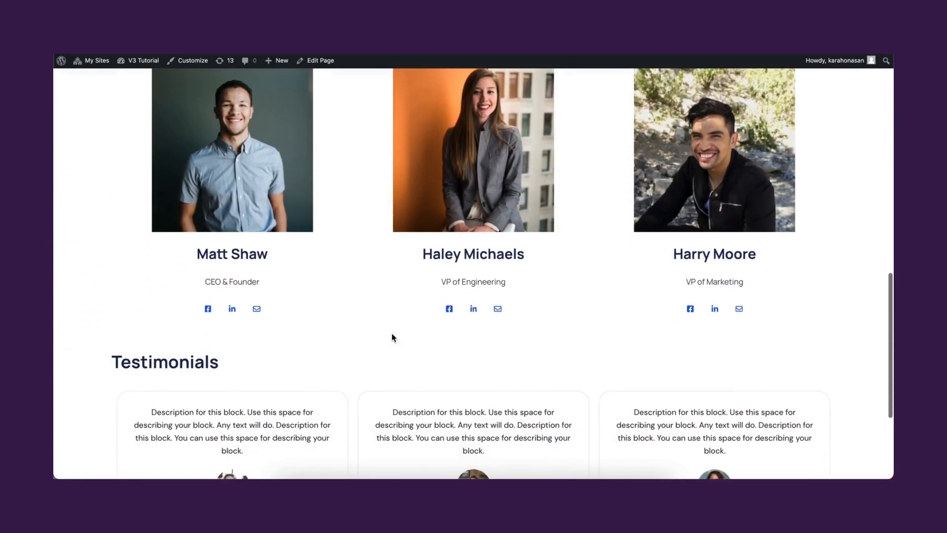
scroll(392, 336, down, 3)
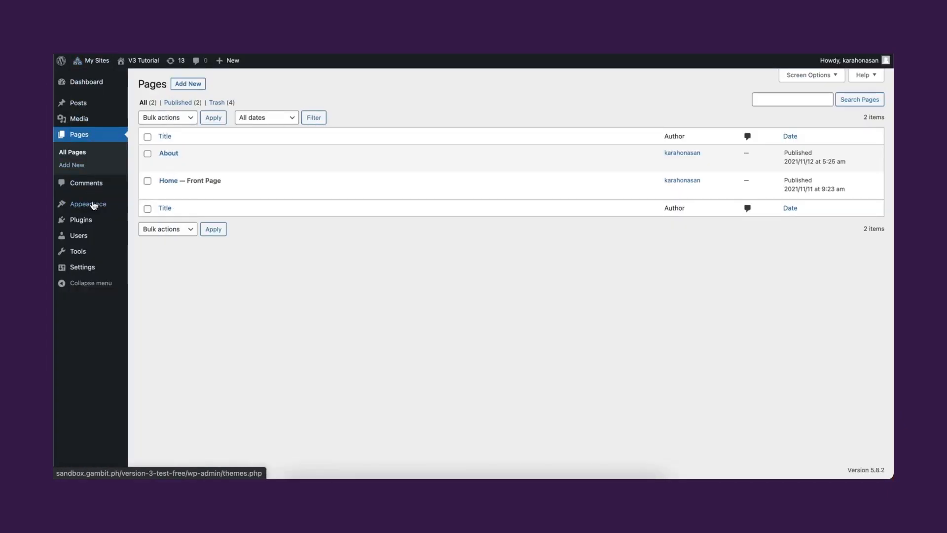
- Create a new WordPress navigation menu named "Primary Header"
mouse_move(93, 206)
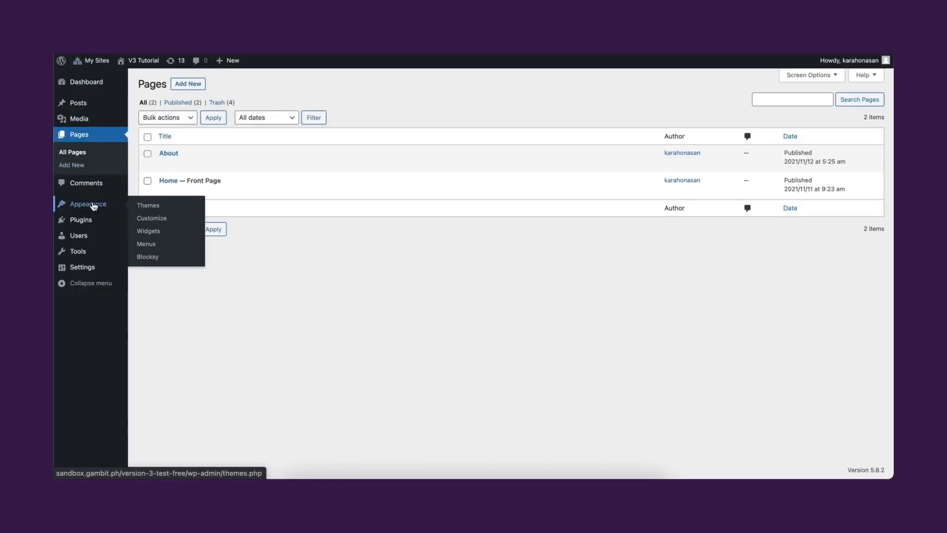
click(146, 244)
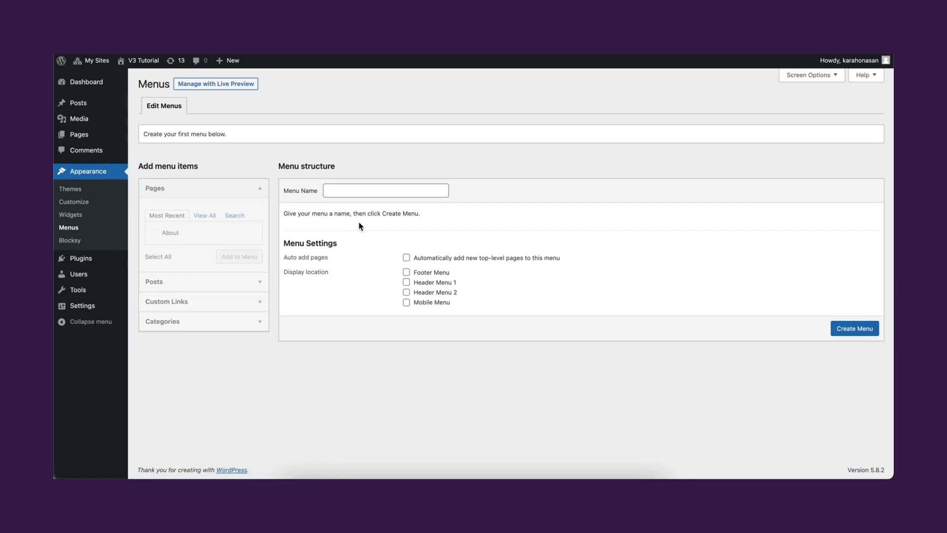
click(391, 191)
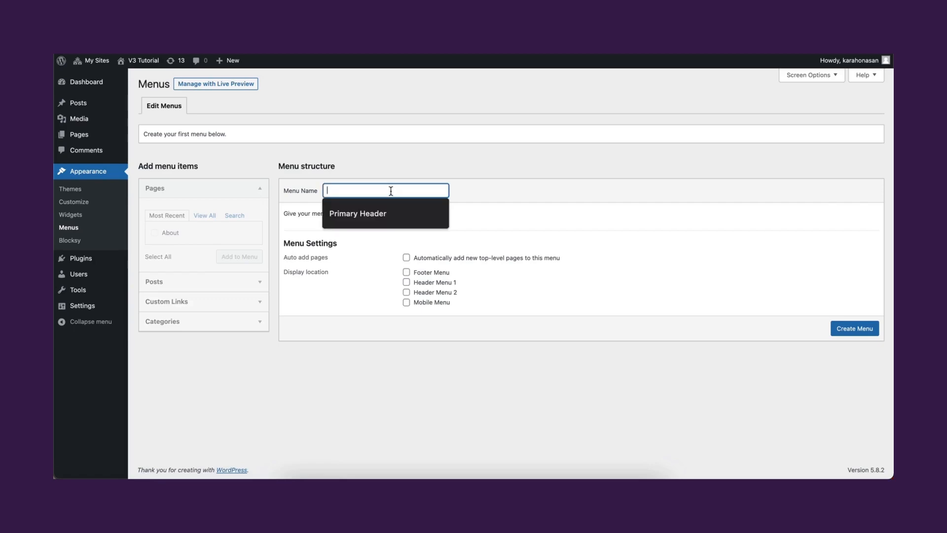
click(394, 216)
click(855, 329)
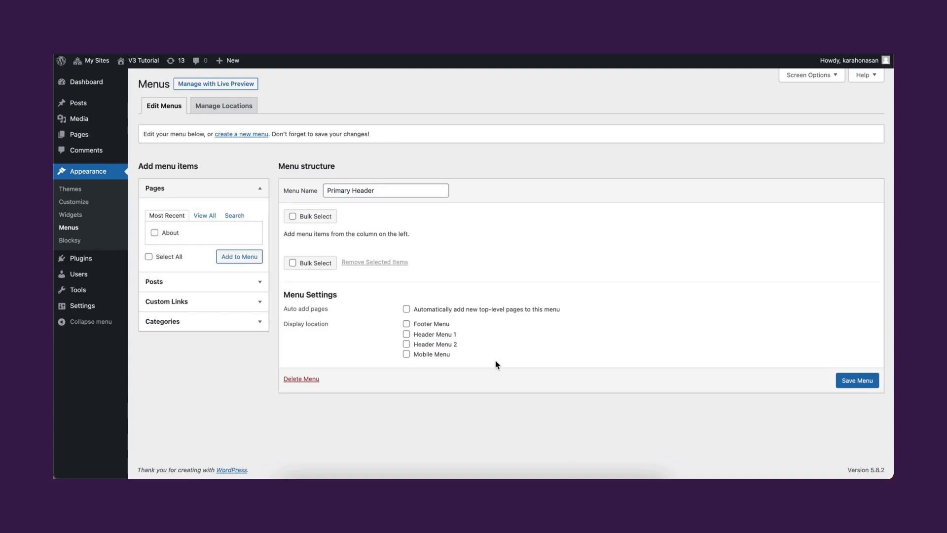
- Add the Home and About pages to the Primary Header menu, keeping Home first after trying out the item order
click(205, 216)
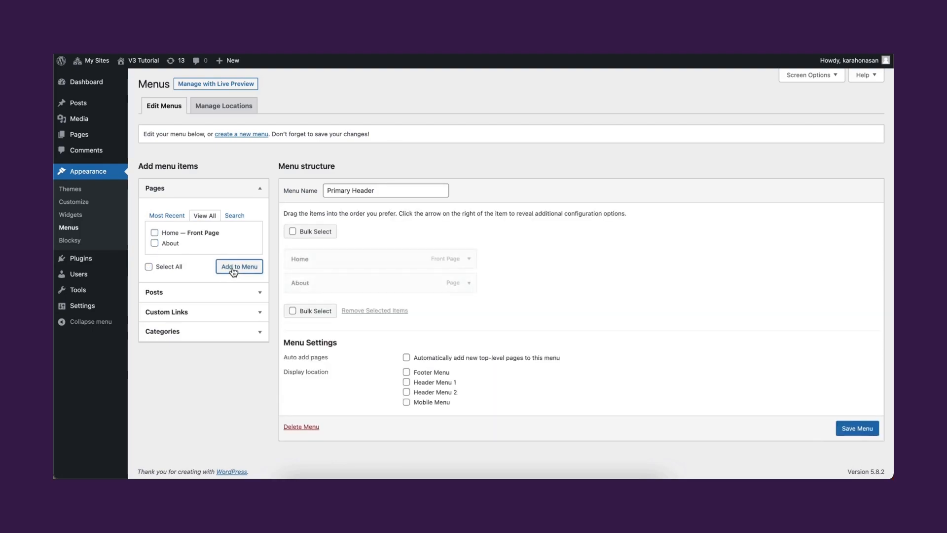
drag(364, 258, 364, 278)
drag(362, 282, 363, 262)
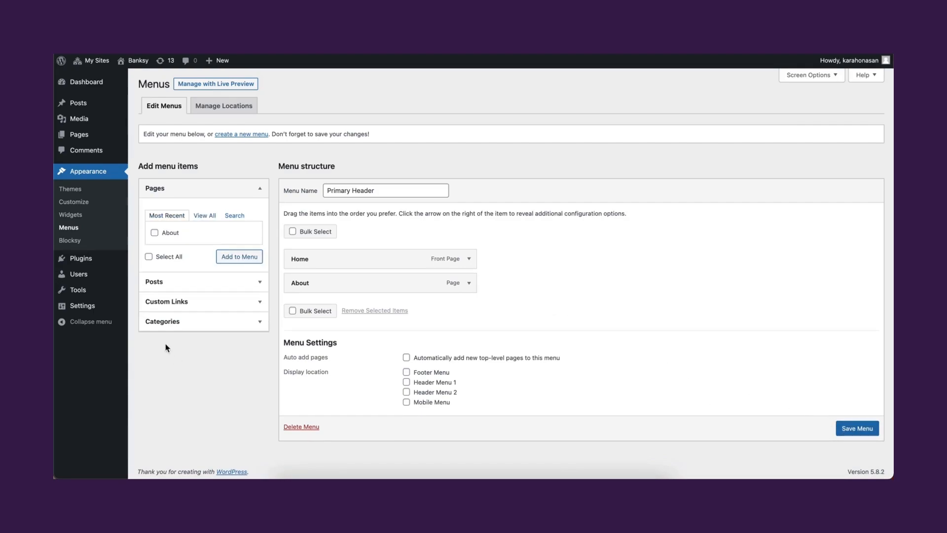
- Open the theme customizer, look over the home page preview and open the Header options
click(93, 203)
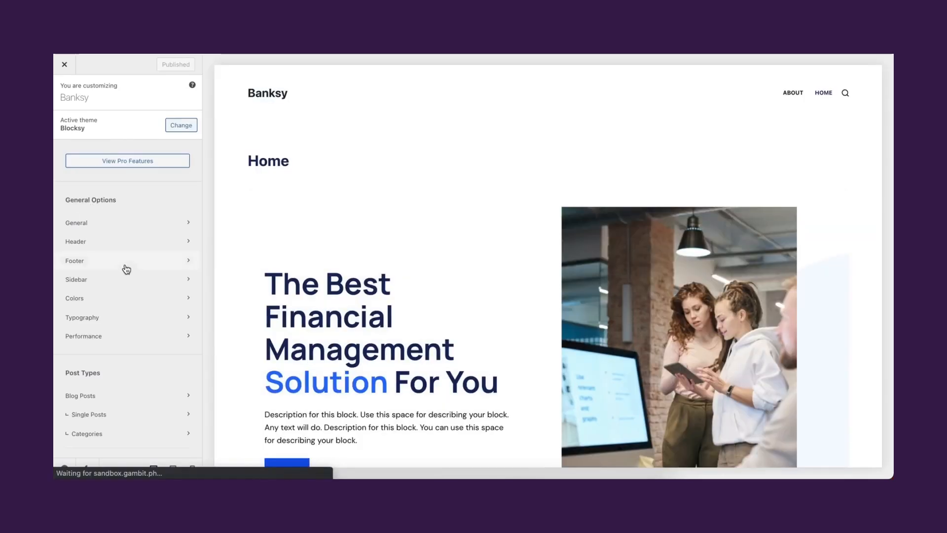
scroll(127, 268, down, 5)
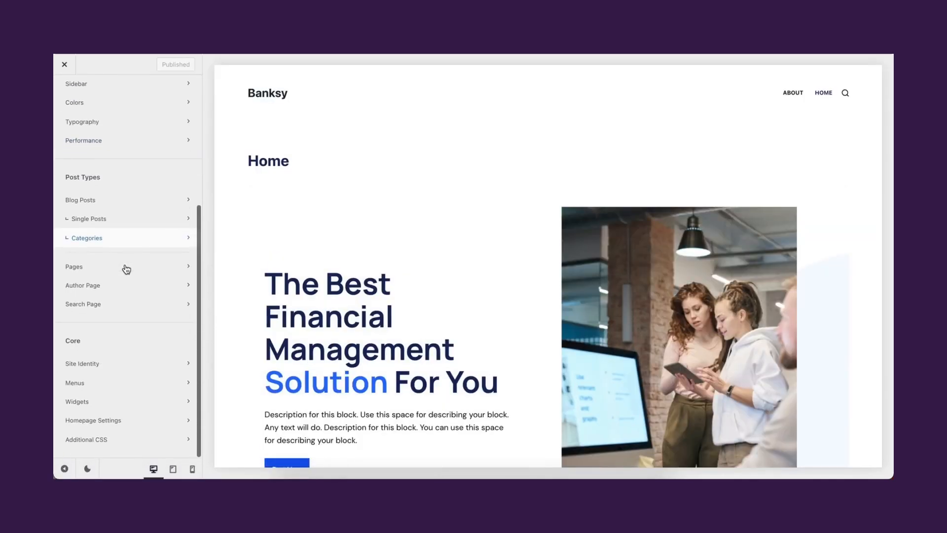
scroll(362, 254, down, 20)
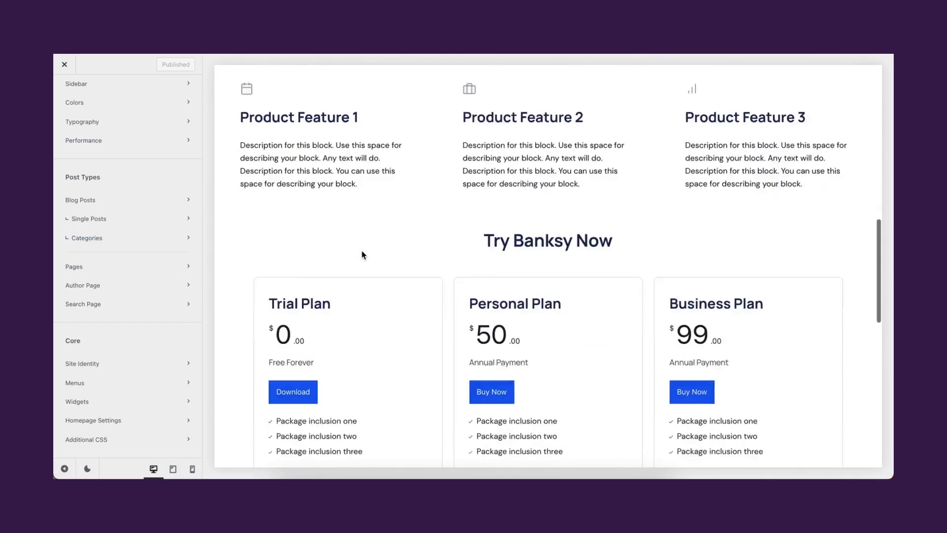
scroll(362, 254, down, 5)
scroll(361, 254, up, 15)
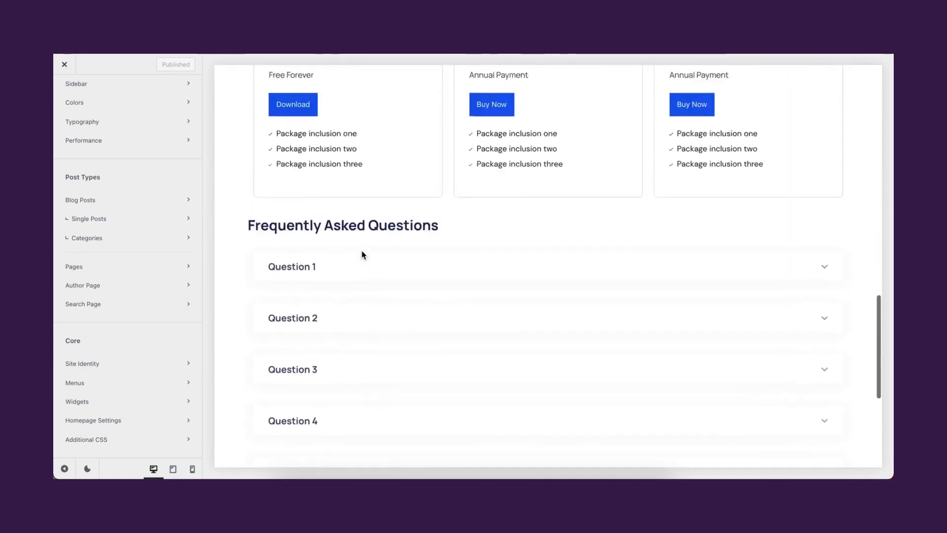
scroll(362, 254, up, 10)
scroll(144, 235, up, 5)
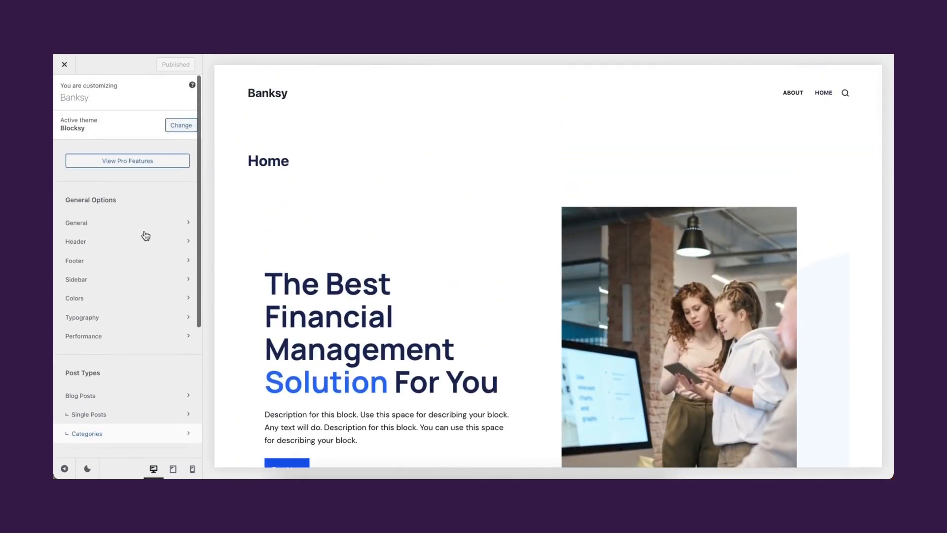
click(95, 242)
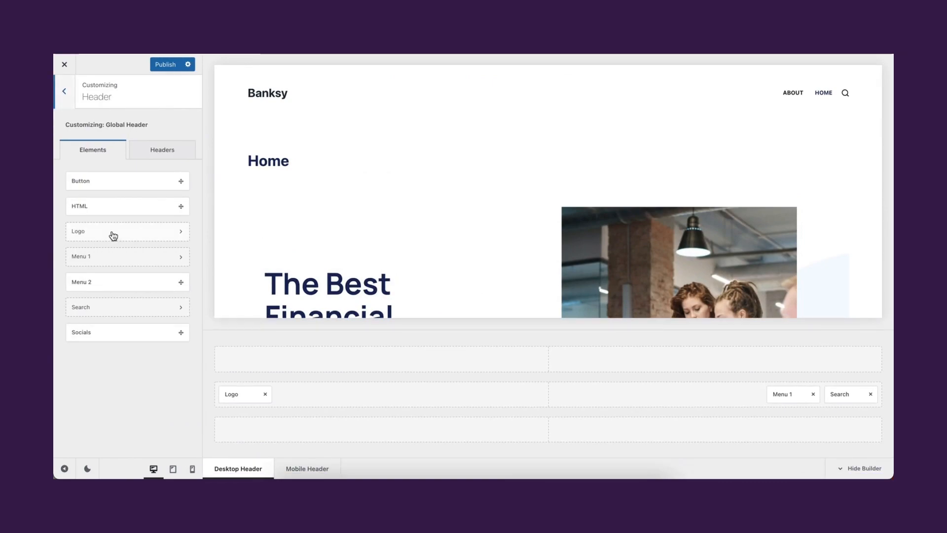
- Set the header's Logo element to the Banksy-copy.png image from the media library
click(114, 236)
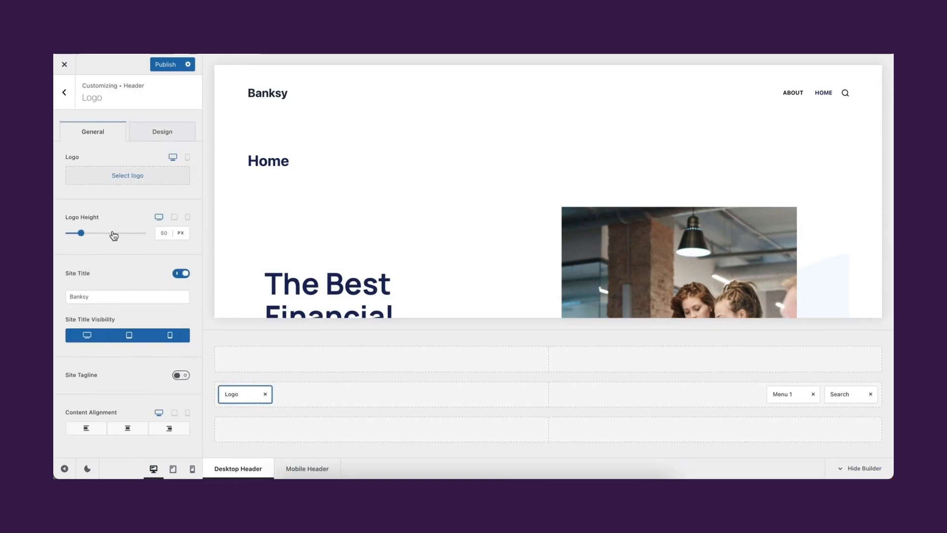
click(135, 177)
click(167, 182)
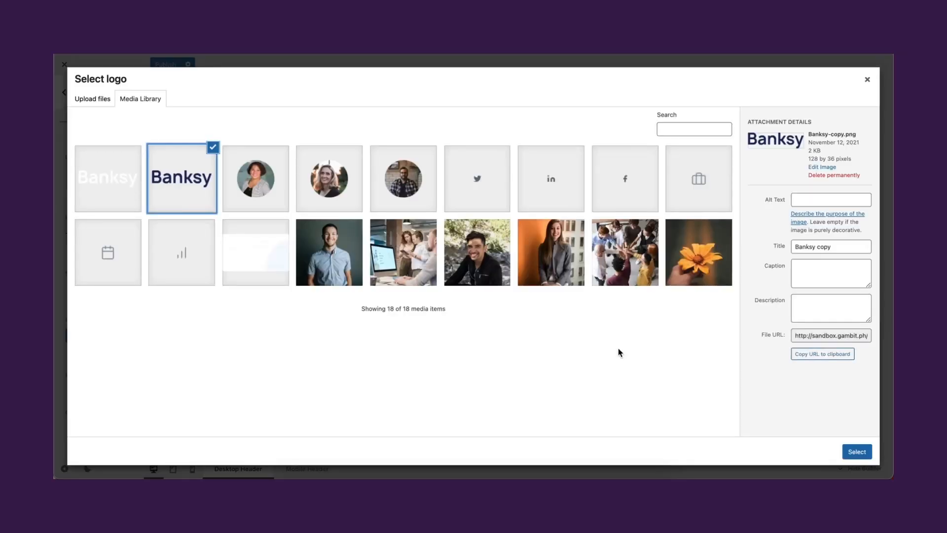
click(861, 453)
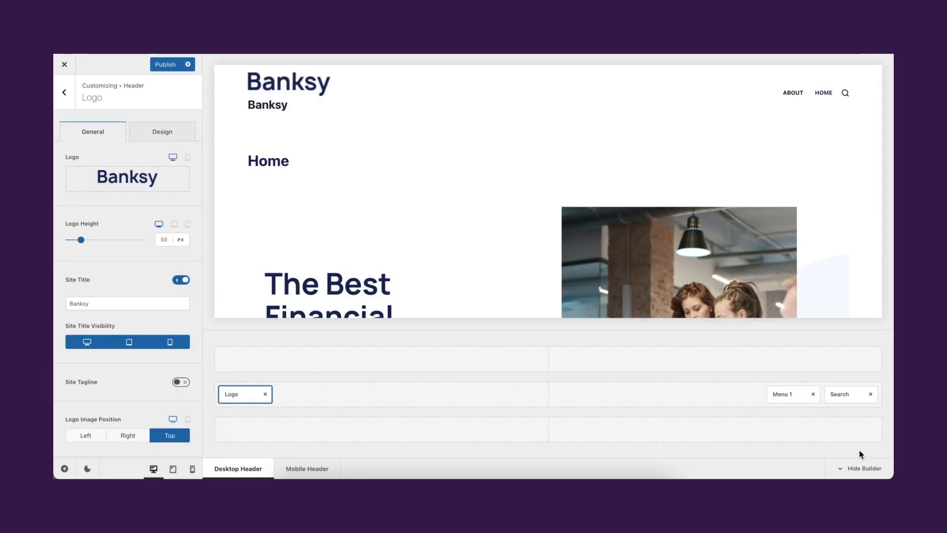
- Set the desktop logo height to 36 px and turn off the site title
double_click(164, 240)
text(36)
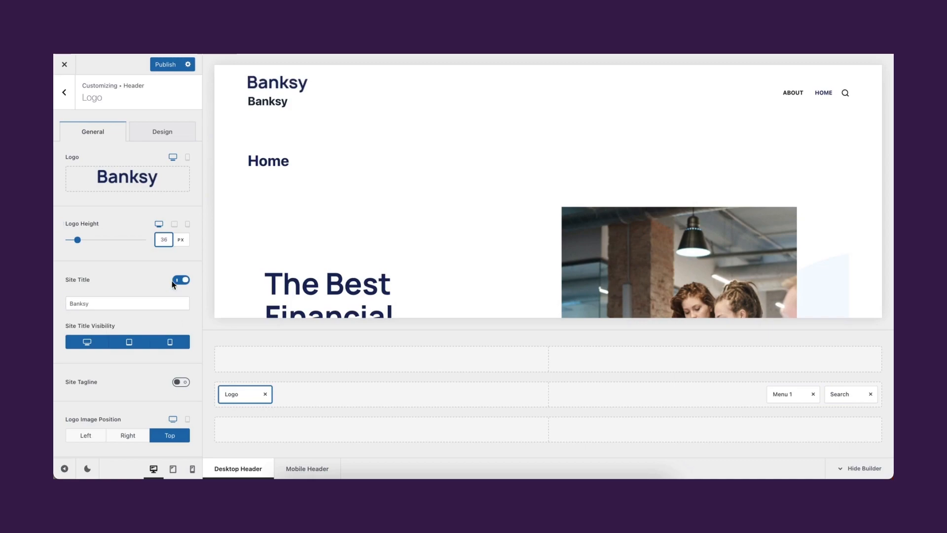
click(182, 281)
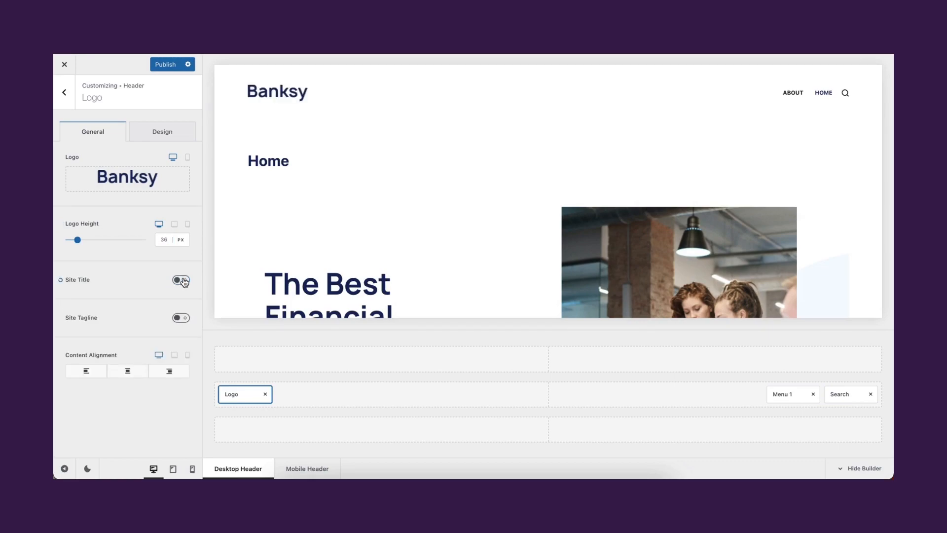
- Set the tablet logo height to 24 px, then check the mobile and desktop versions and the logo's margin options
click(174, 226)
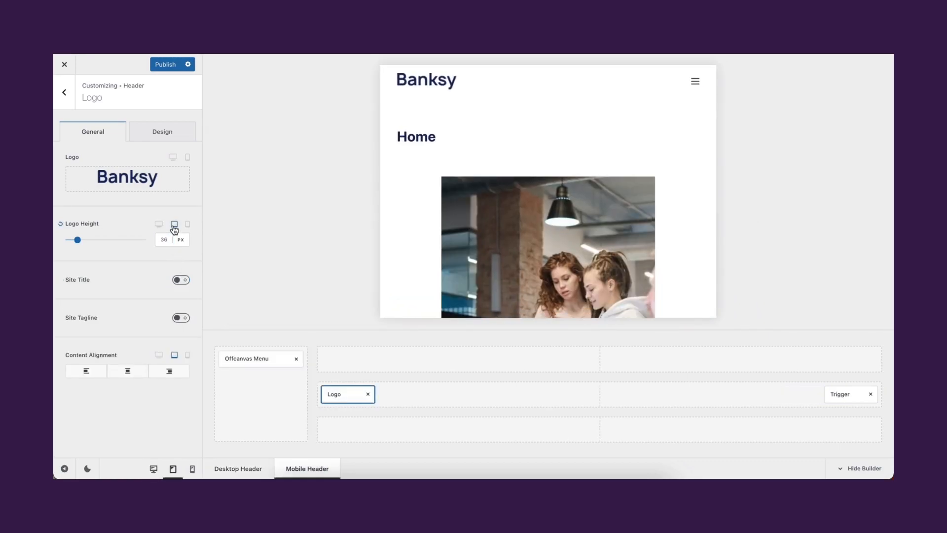
text(24)
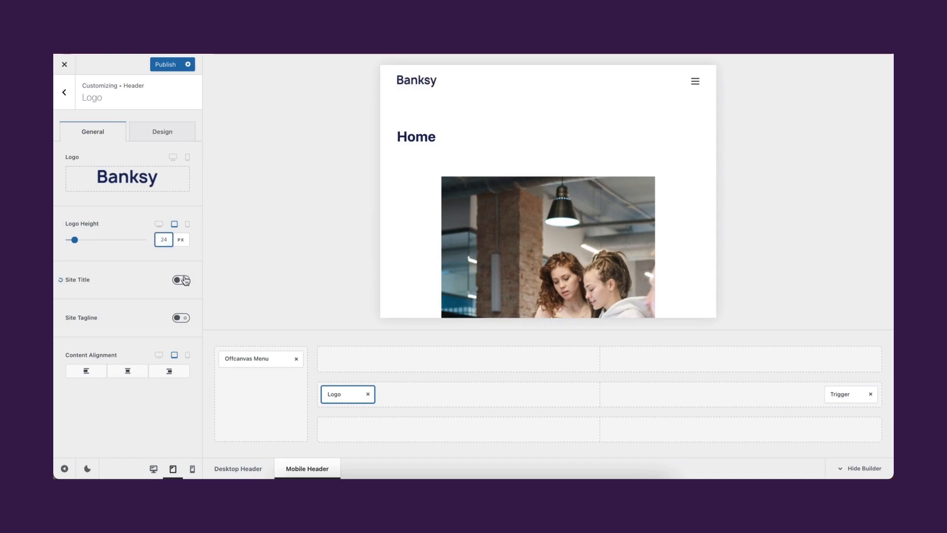
click(188, 226)
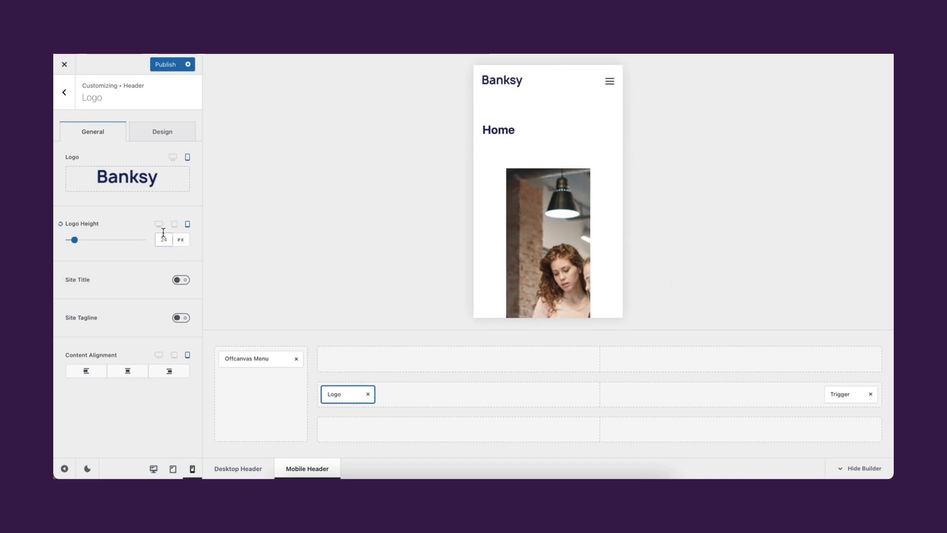
click(159, 225)
click(166, 138)
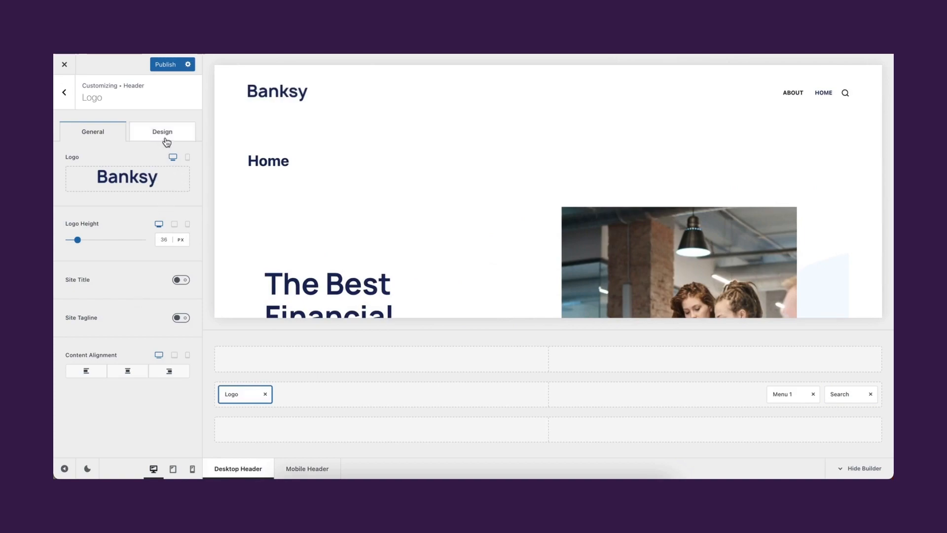
click(92, 137)
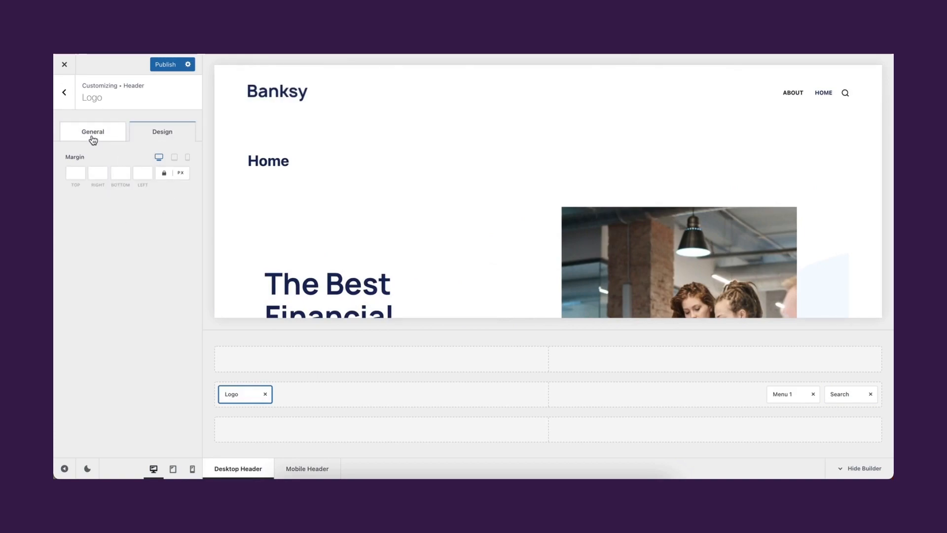
- Assign the Primary Header menu to the header's Menu 1 element
click(65, 96)
click(134, 263)
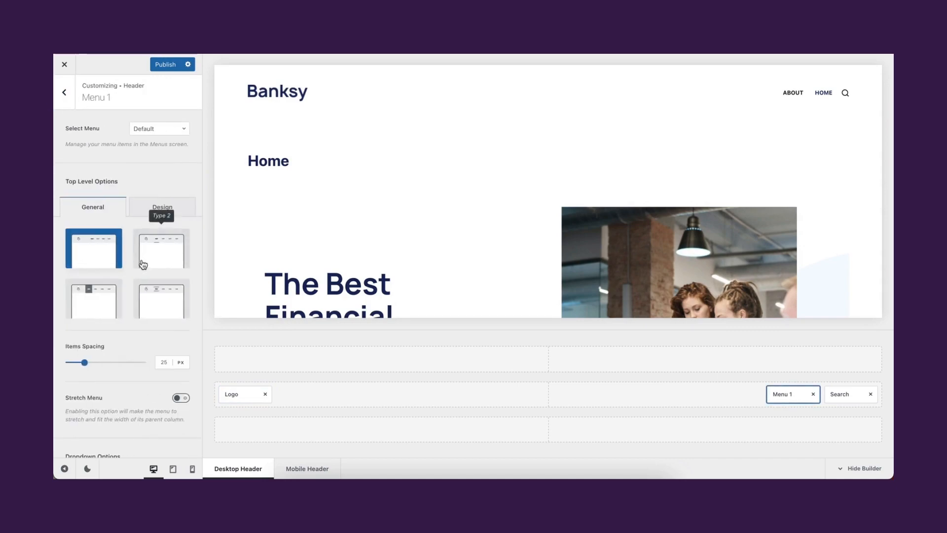
click(175, 134)
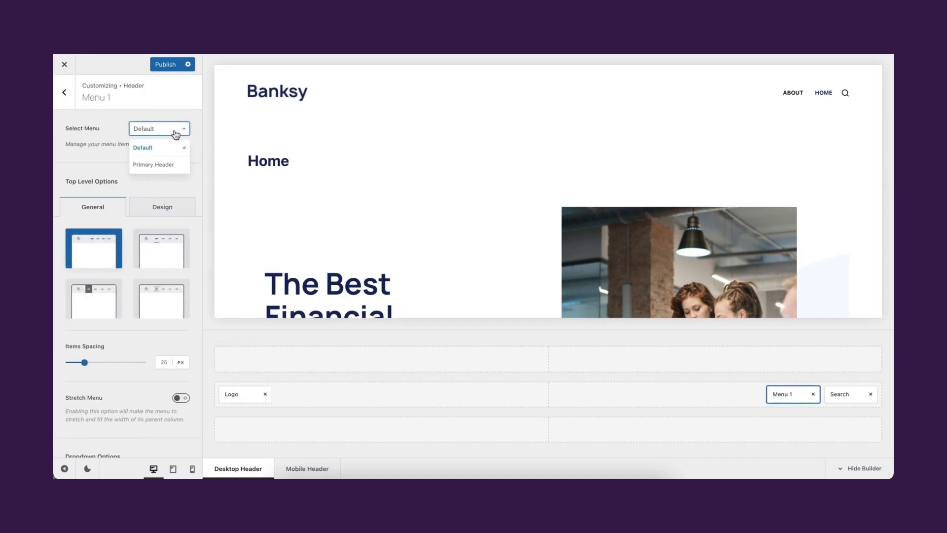
click(170, 168)
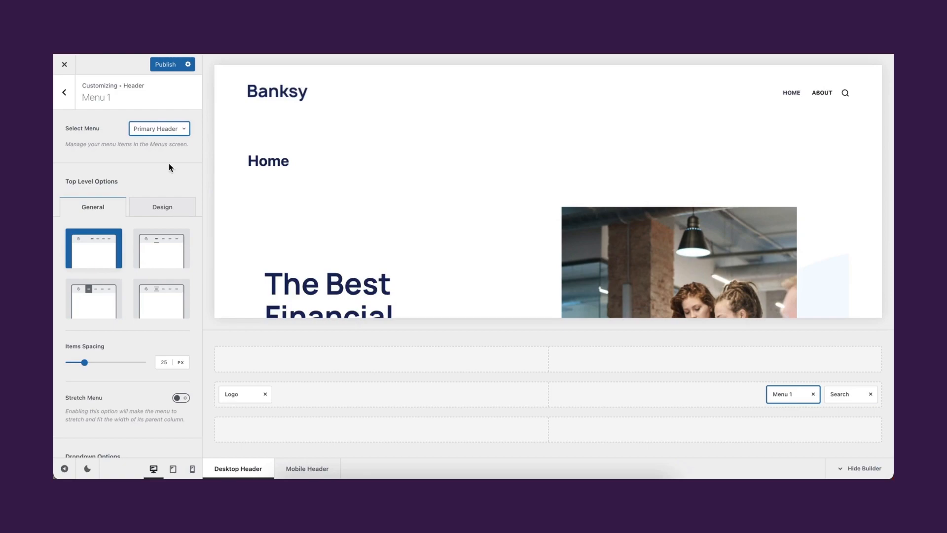
- Look through the general and design options of Menu 1 and return to the header elements
scroll(122, 261, down, 7)
scroll(122, 262, up, 6)
scroll(123, 262, up, 2)
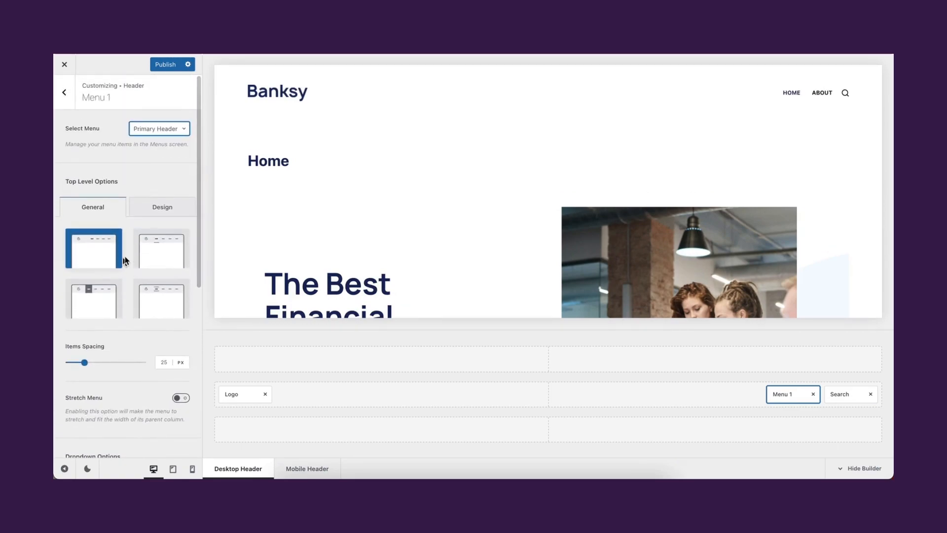
click(162, 207)
scroll(142, 316, down, 5)
scroll(142, 323, up, 5)
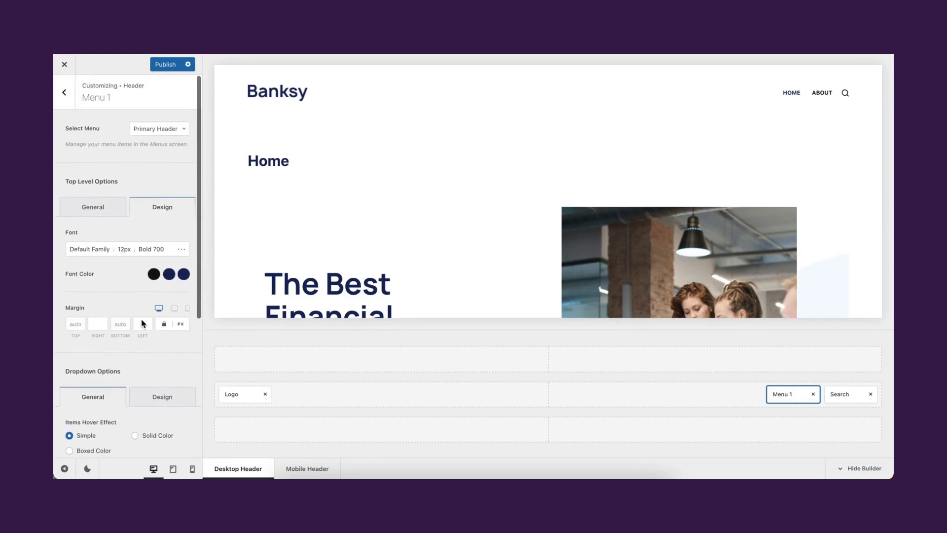
click(64, 93)
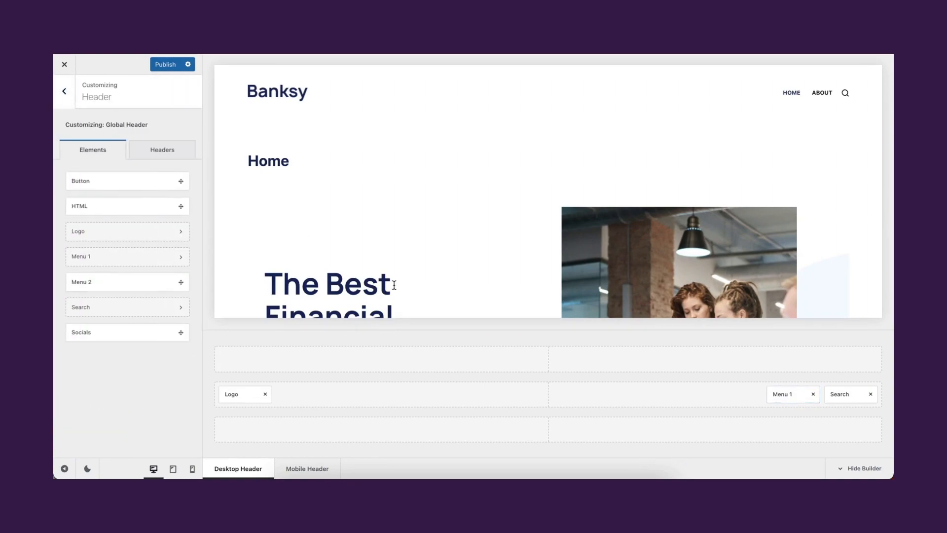
- Remove the Search element from the header's main row and place a Button element after Menu 1
click(862, 395)
click(871, 393)
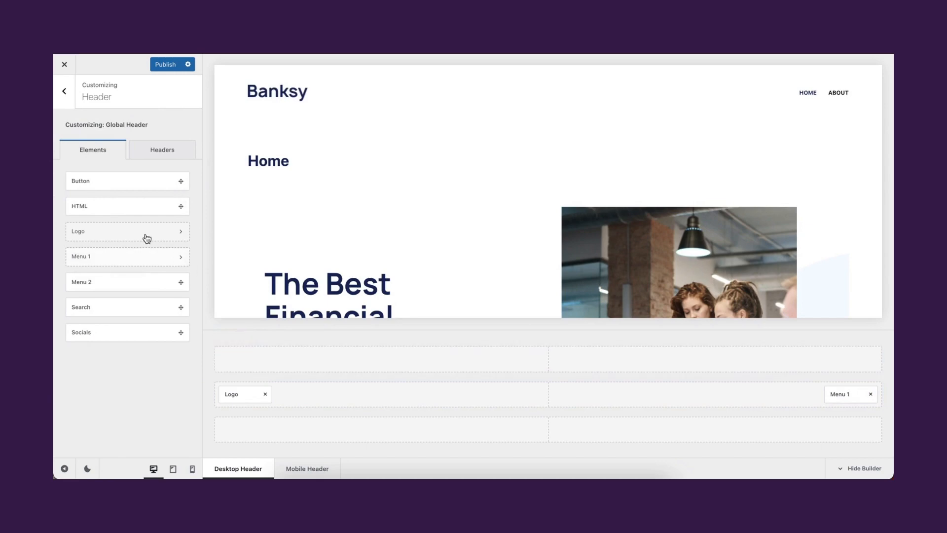
drag(89, 186, 857, 397)
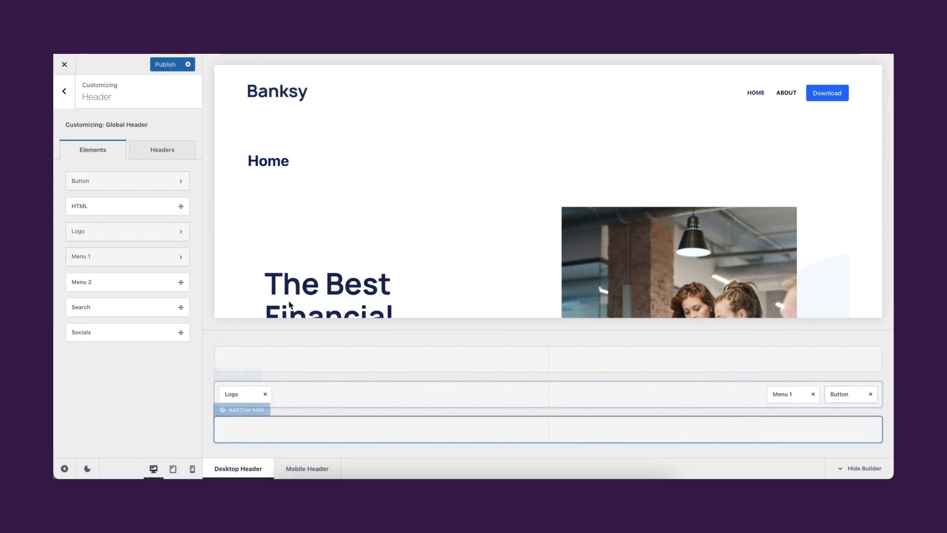
click(167, 154)
click(93, 150)
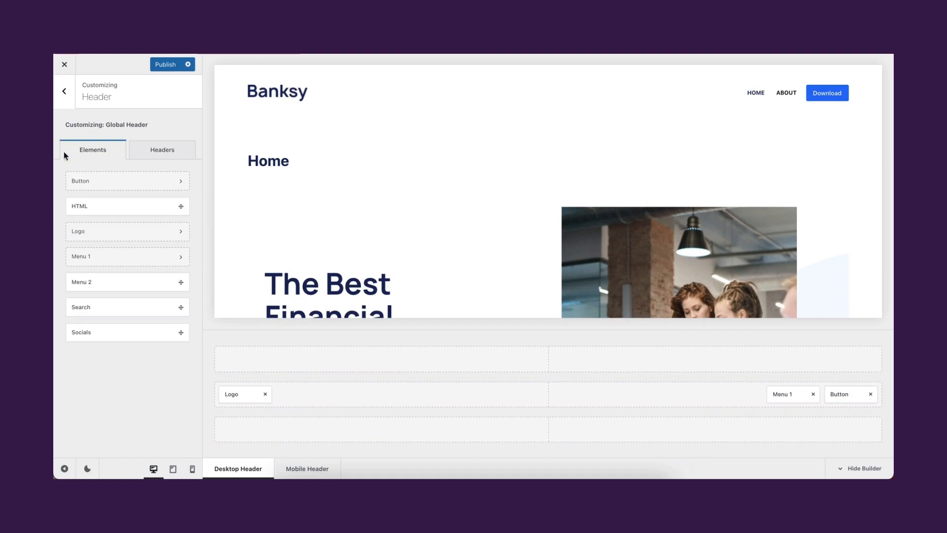
click(63, 101)
click(79, 240)
- Label the header button "Contact Us", keeping its size at Small after trying the other sizes
click(106, 188)
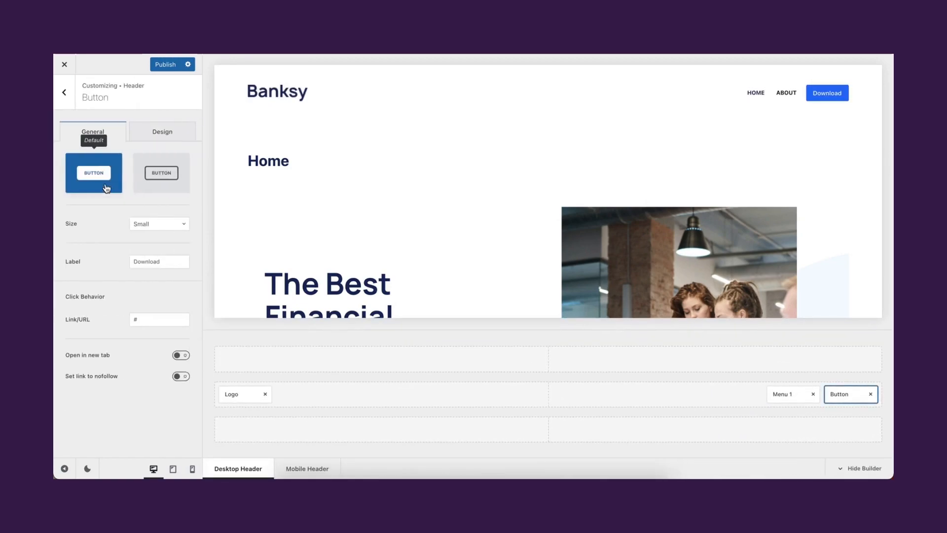
click(168, 227)
click(159, 273)
click(171, 228)
click(164, 245)
click(165, 226)
click(155, 256)
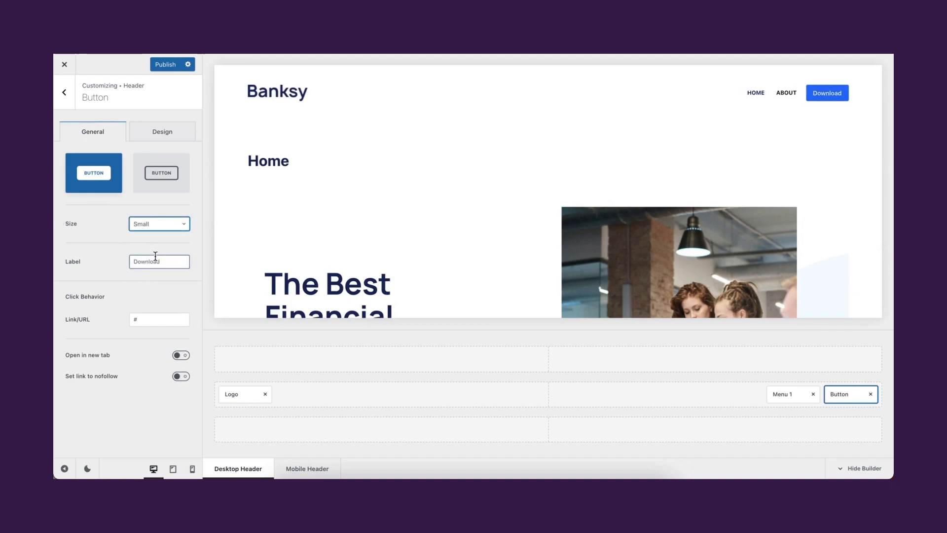
text(Contact Us)
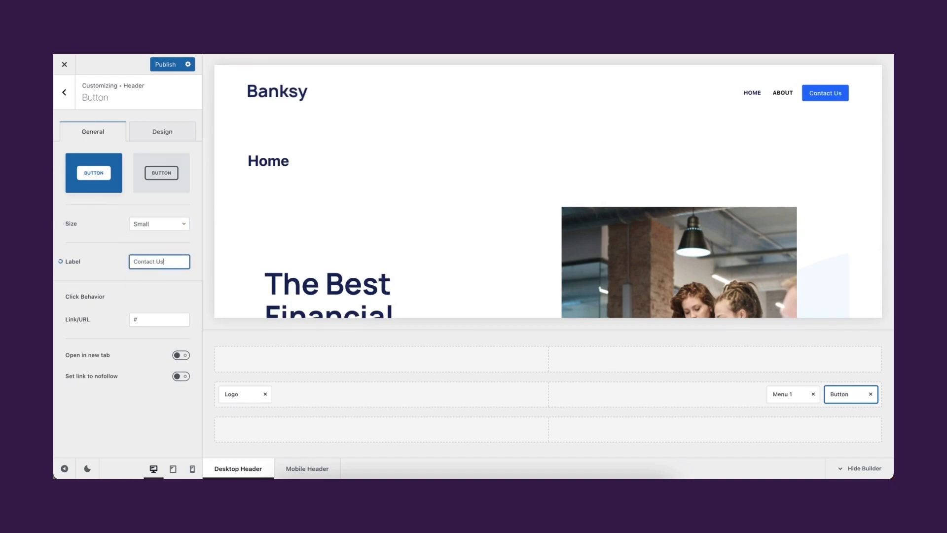
- Set the header button's normal color to the palette blue #1559ed and its hover color to the dark slate Color 3
click(157, 142)
click(169, 220)
click(88, 248)
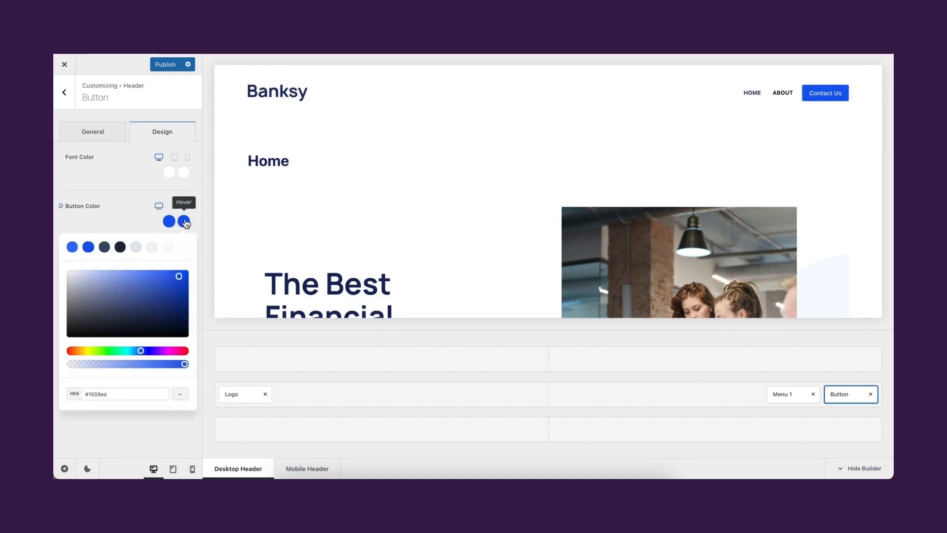
click(105, 248)
click(184, 221)
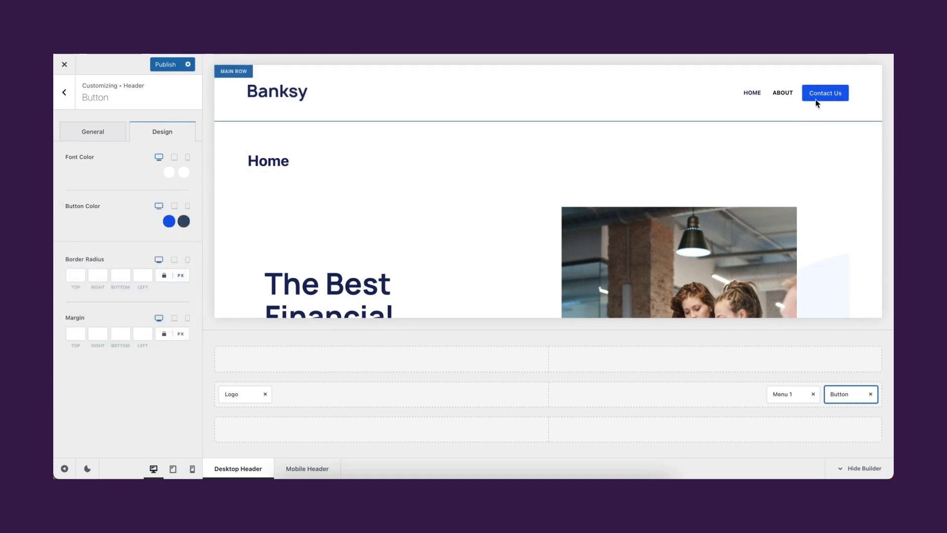
- Switch from the header to the Footer options and set the bottom row's vertical alignment to middle
click(63, 94)
click(64, 94)
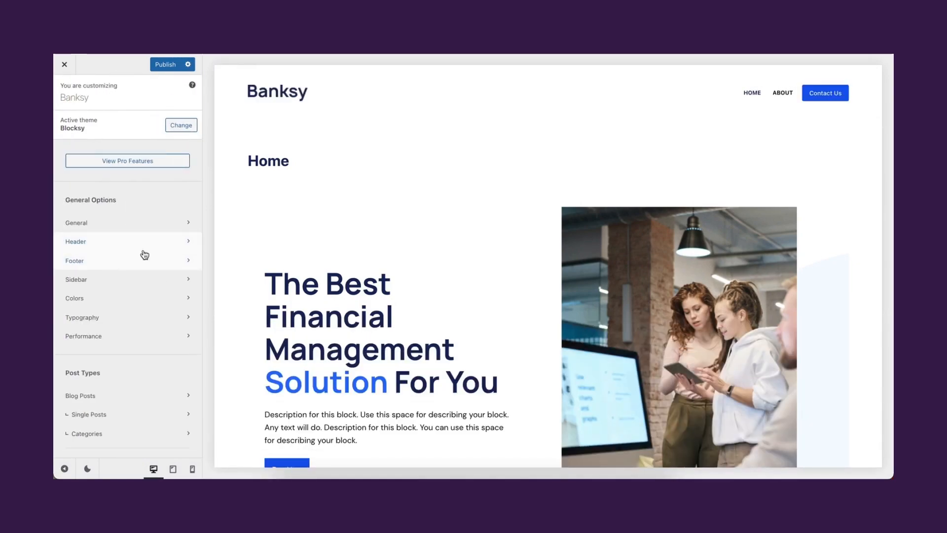
scroll(275, 228, down, 15)
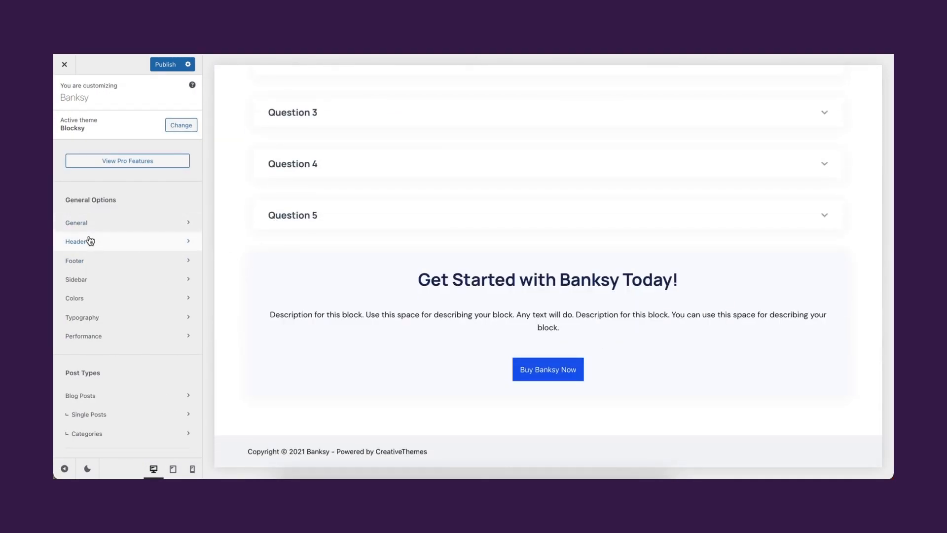
click(93, 263)
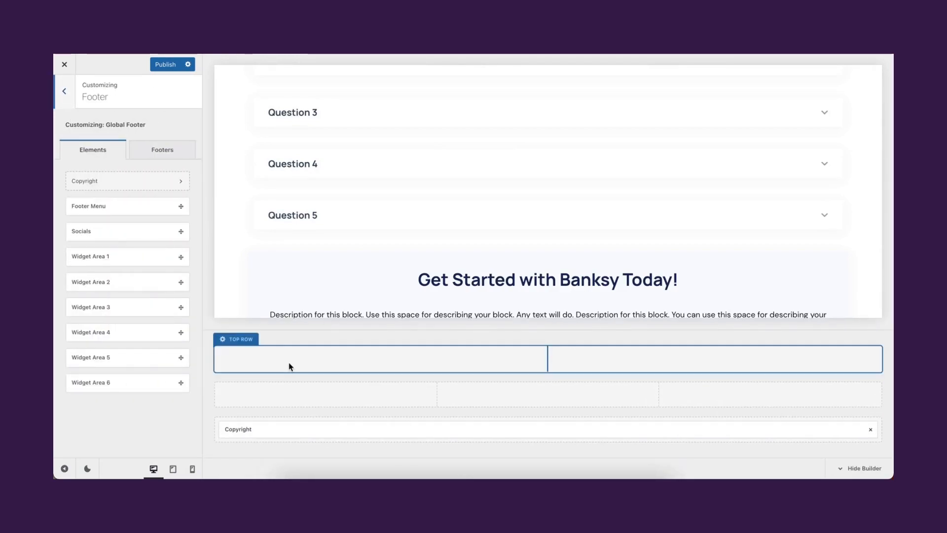
click(225, 414)
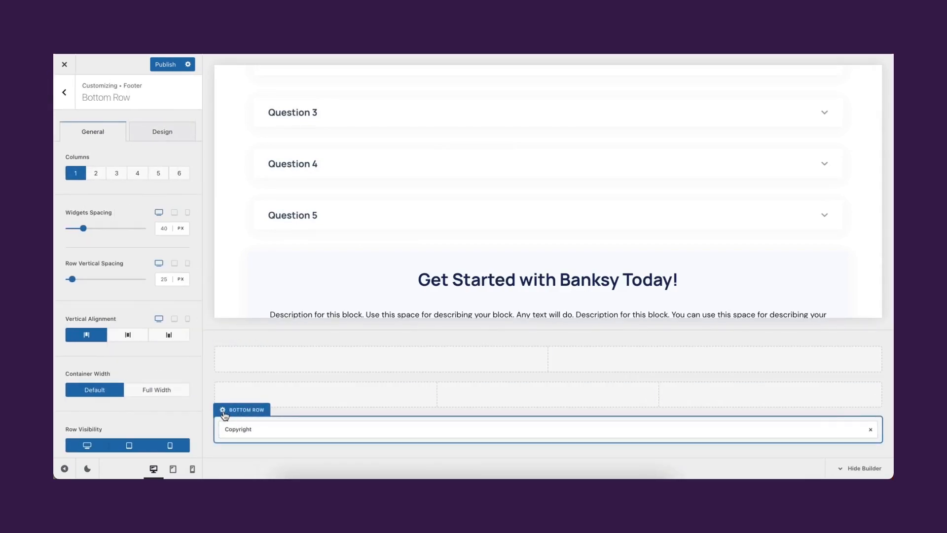
scroll(131, 356, down, 1)
click(127, 325)
scroll(363, 246, down, 1)
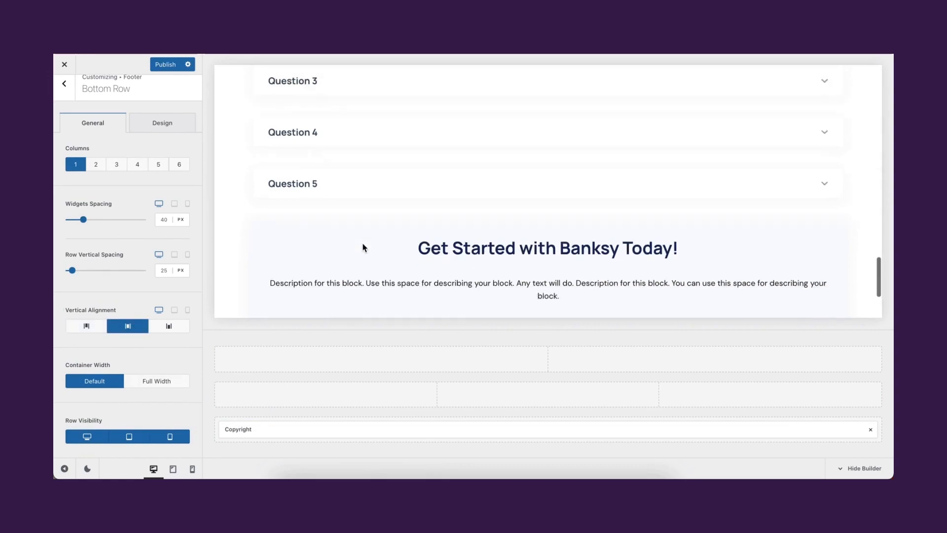
- Center the footer's Copyright element horizontally and vertically, and delete "- Powered by {theme_author}" from its text
scroll(363, 246, down, 5)
click(238, 429)
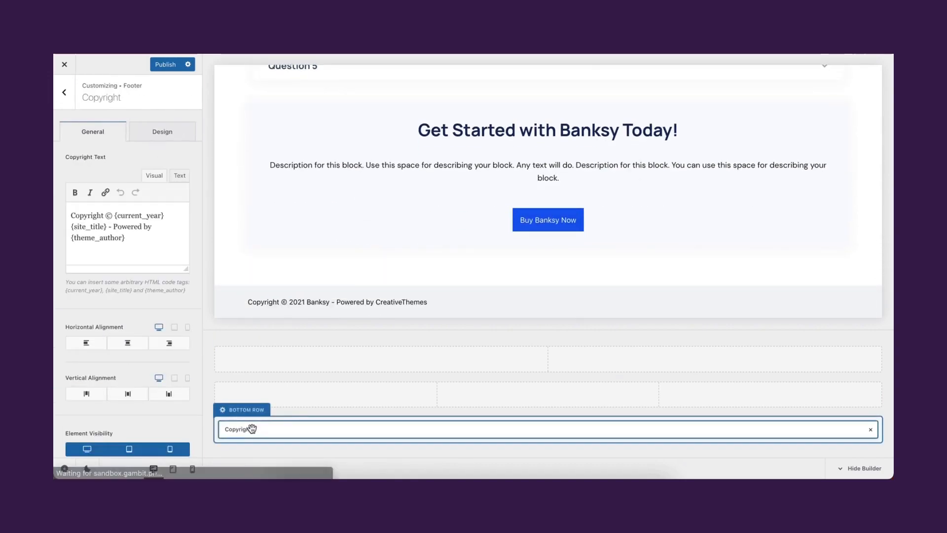
click(130, 344)
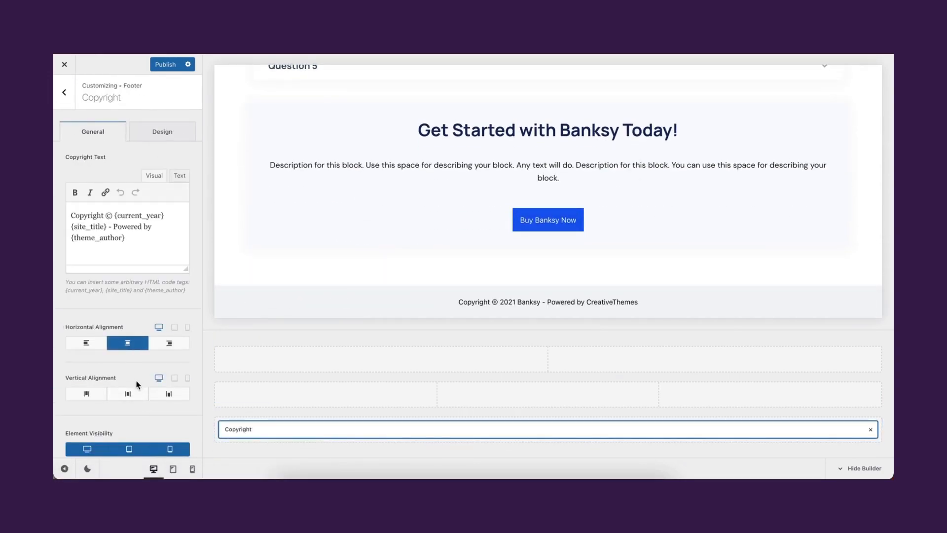
click(129, 394)
drag(125, 238, 115, 228)
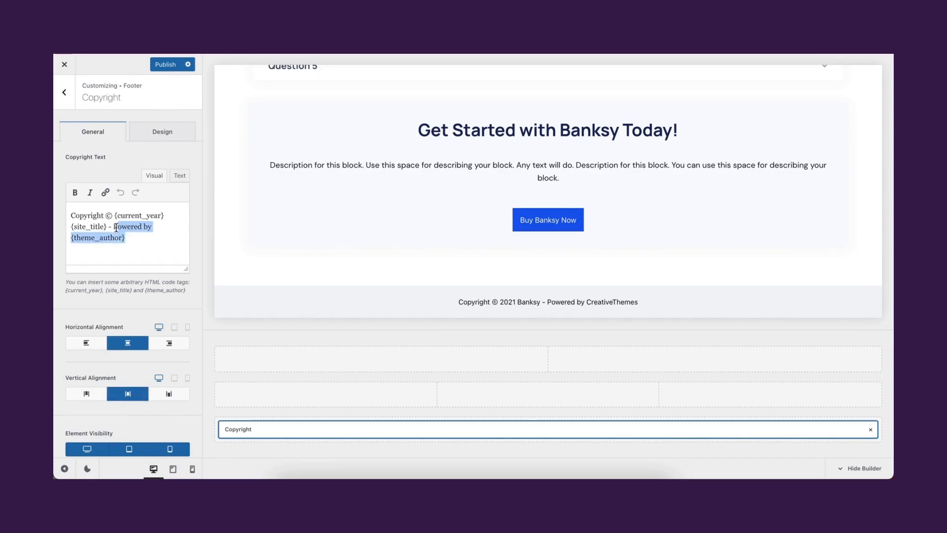
key(BackSpace)
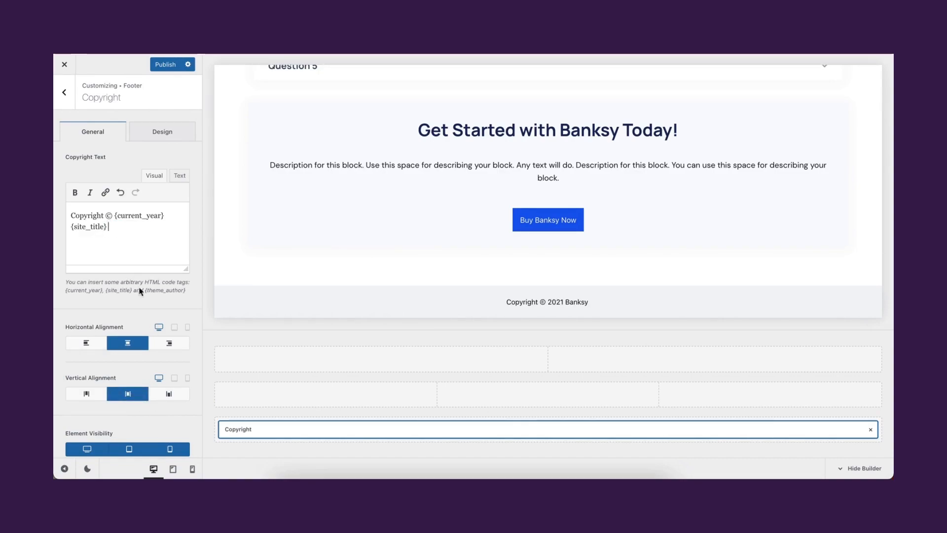
- Set the footer bottom row's background to the dark slate palette Color 3
click(231, 295)
click(163, 132)
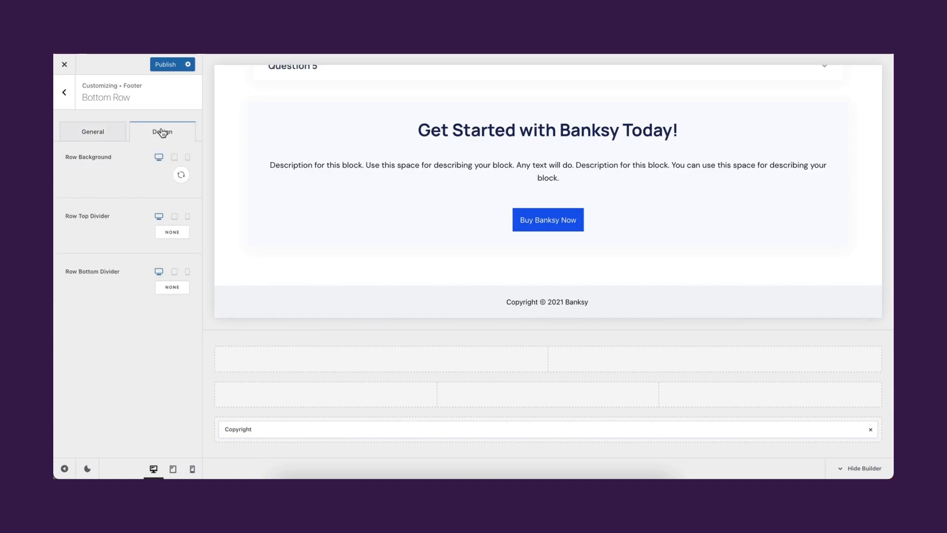
click(182, 177)
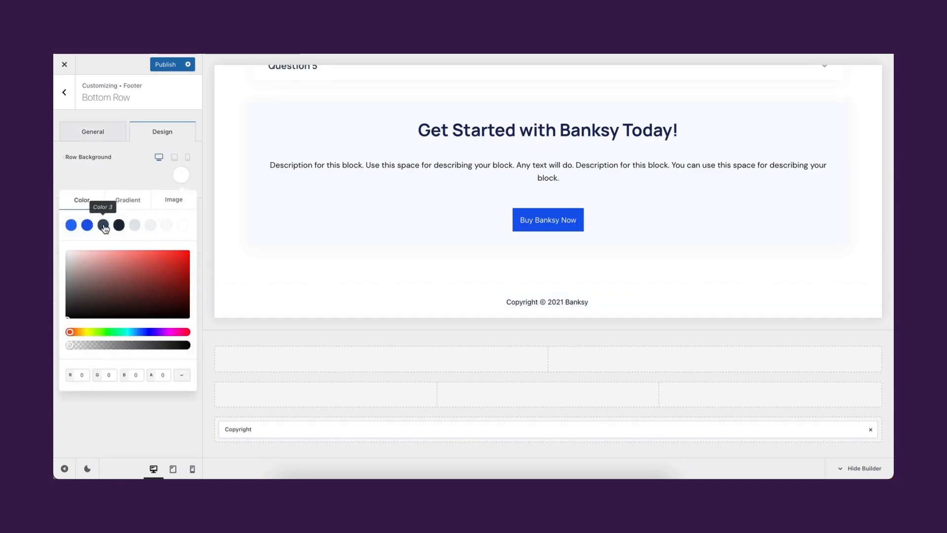
click(103, 225)
click(182, 177)
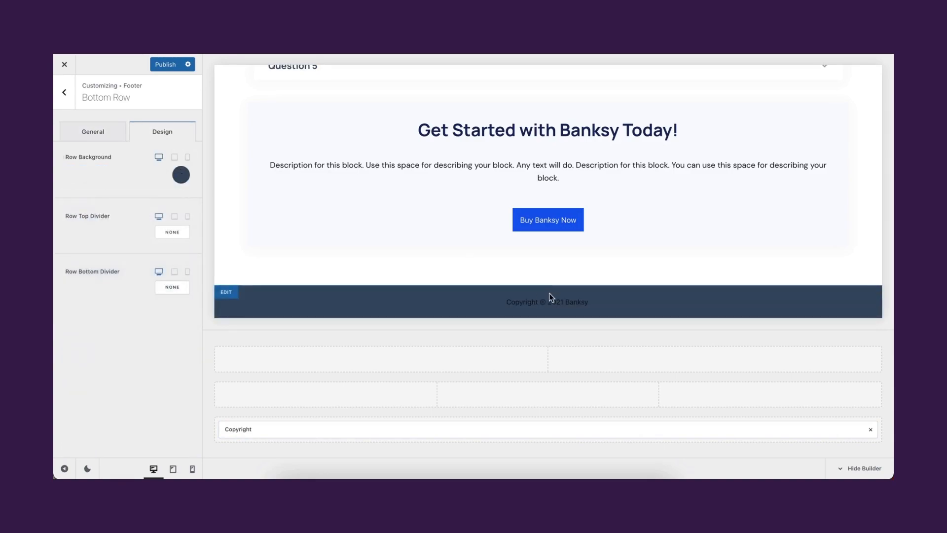
- Set the footer Copyright text's initial font color to the light gray palette color
click(590, 309)
click(155, 134)
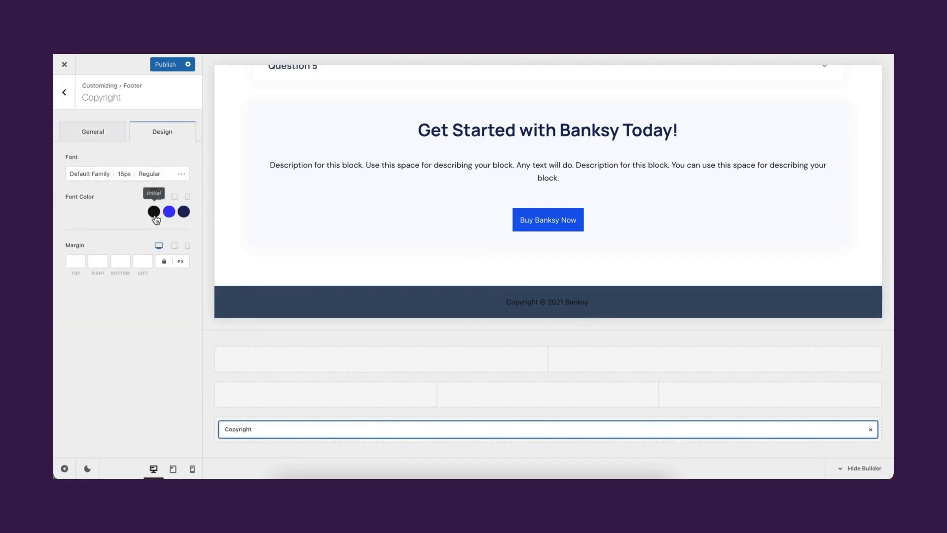
click(154, 212)
click(137, 238)
click(153, 211)
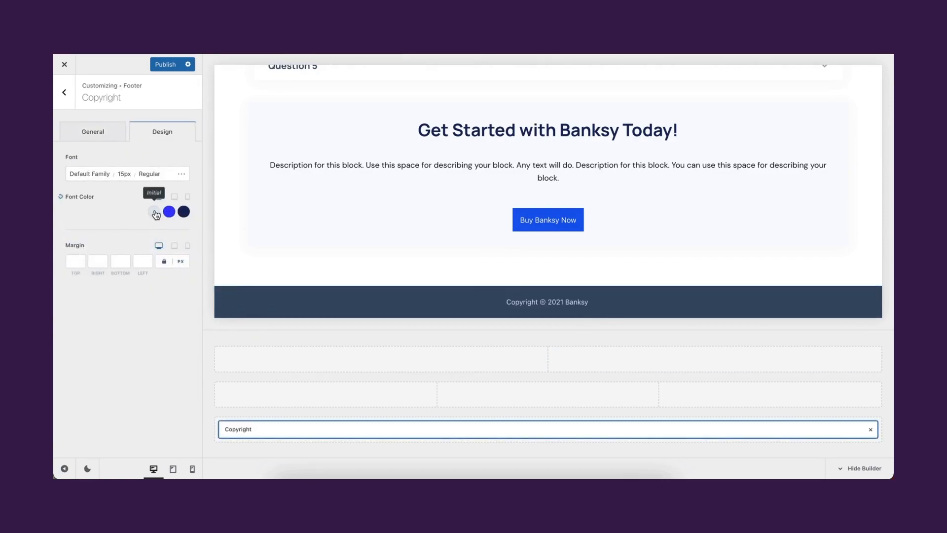
- Preview the site at tablet and mobile sizes and return to the desktop view
click(173, 469)
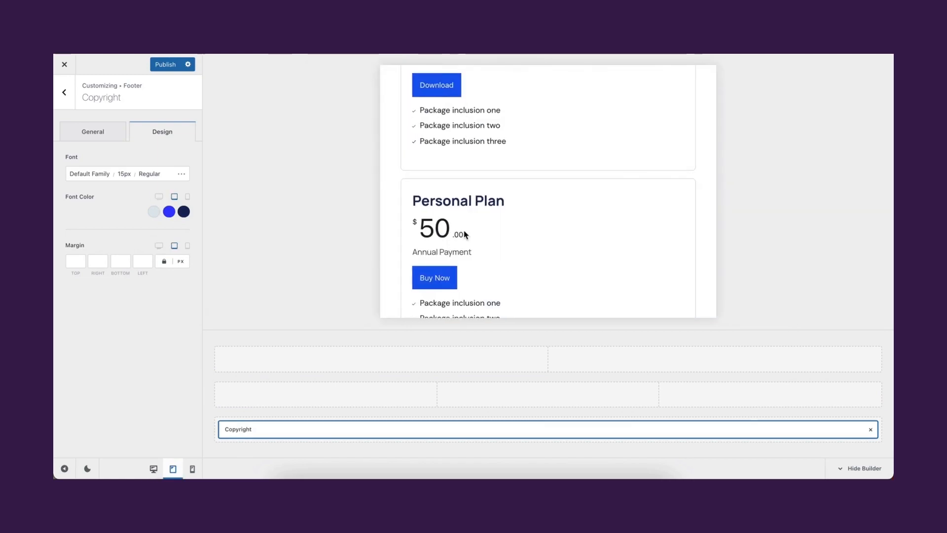
click(192, 469)
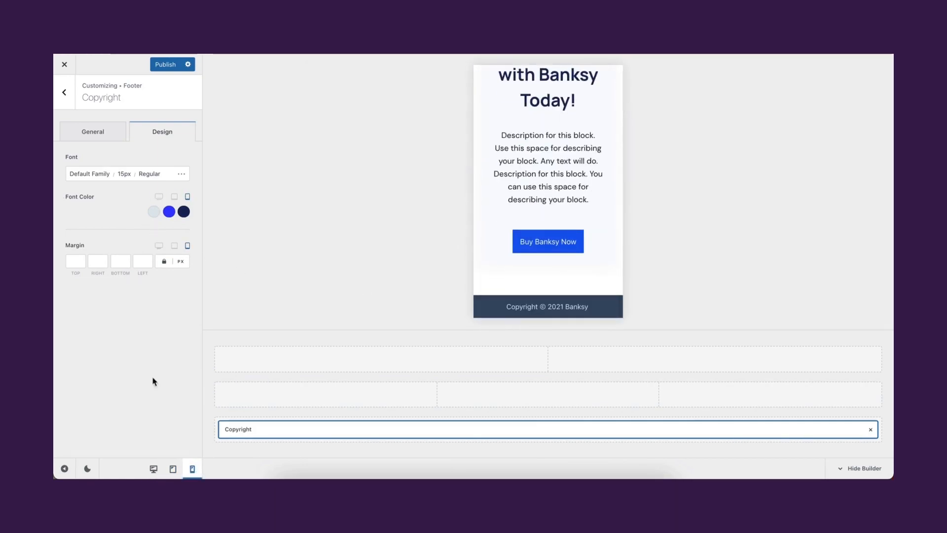
click(154, 469)
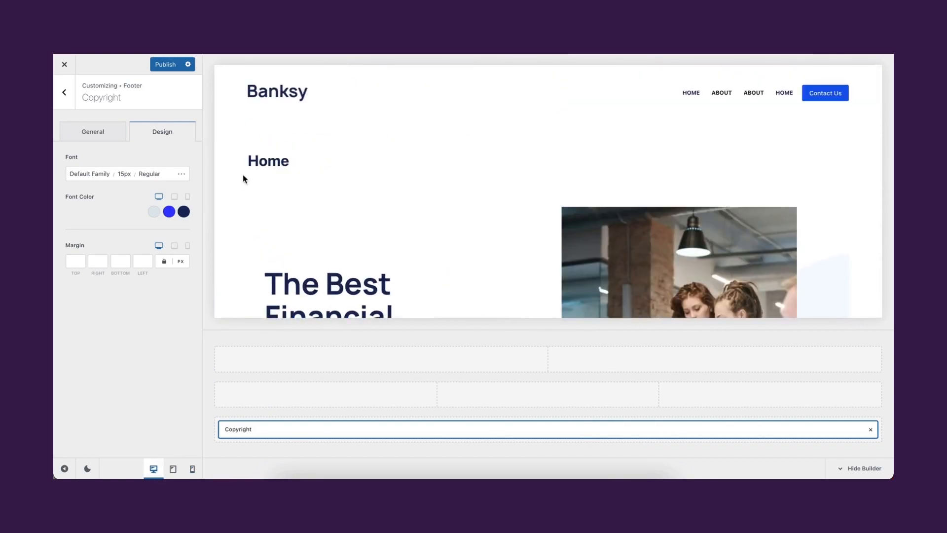
- Publish the header and footer customizations and leave the customizer for the list of site pages
click(159, 64)
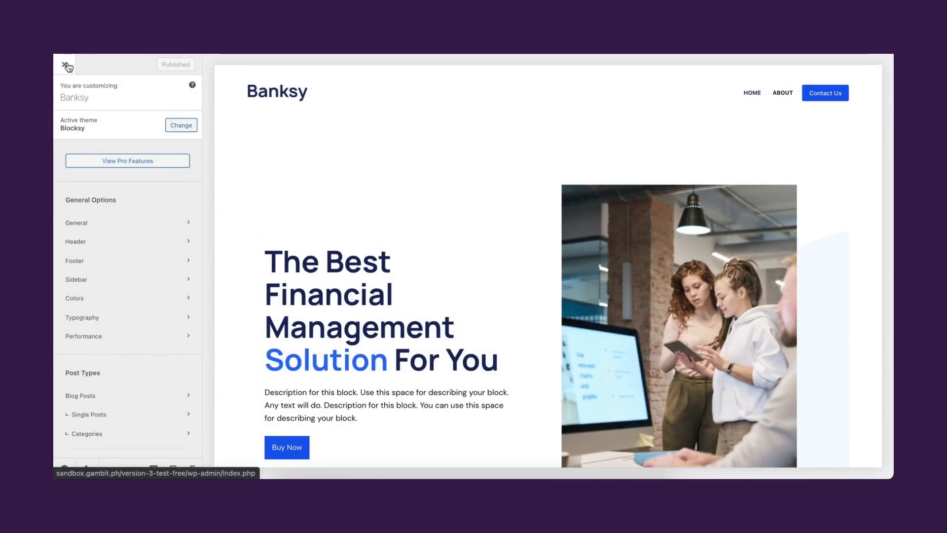
click(66, 64)
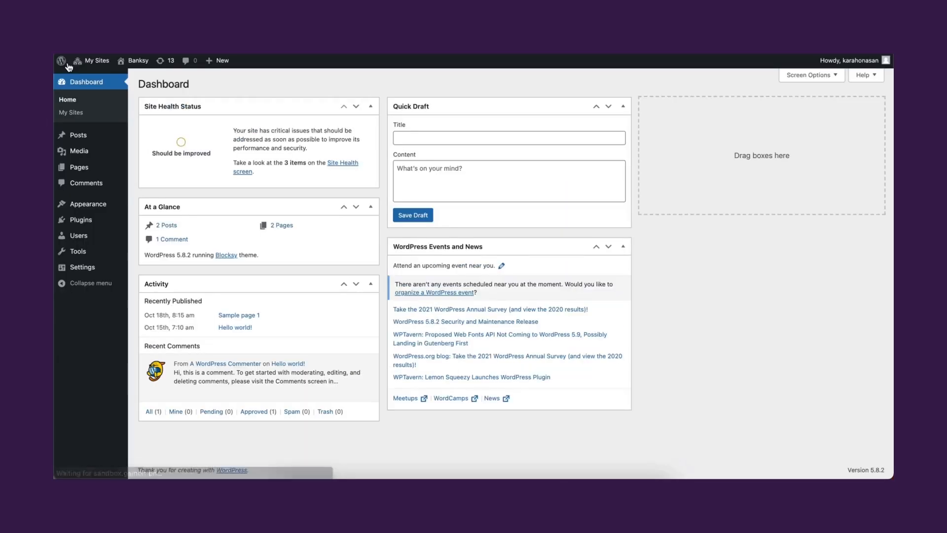
click(78, 168)
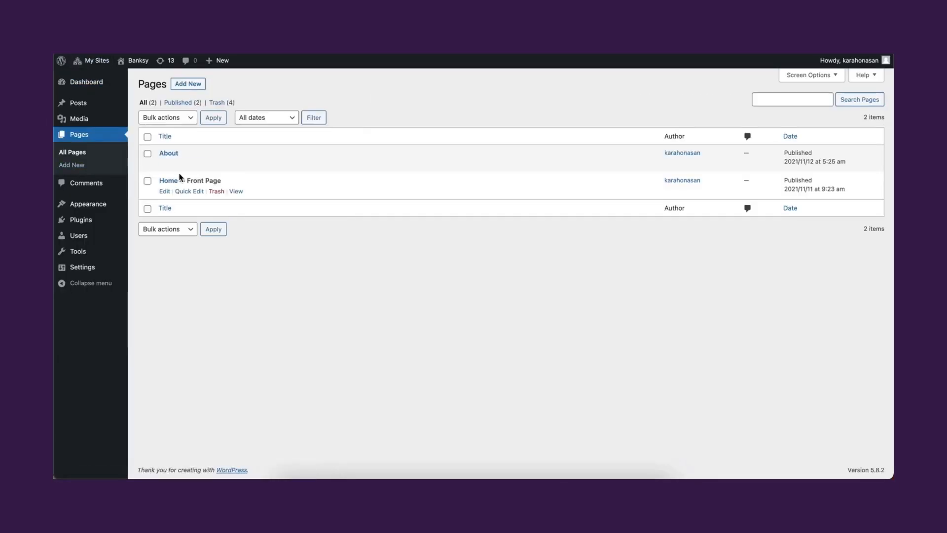
- Open the live Home page in a new tab and review it from the header down to the footer
right_click(237, 191)
click(249, 194)
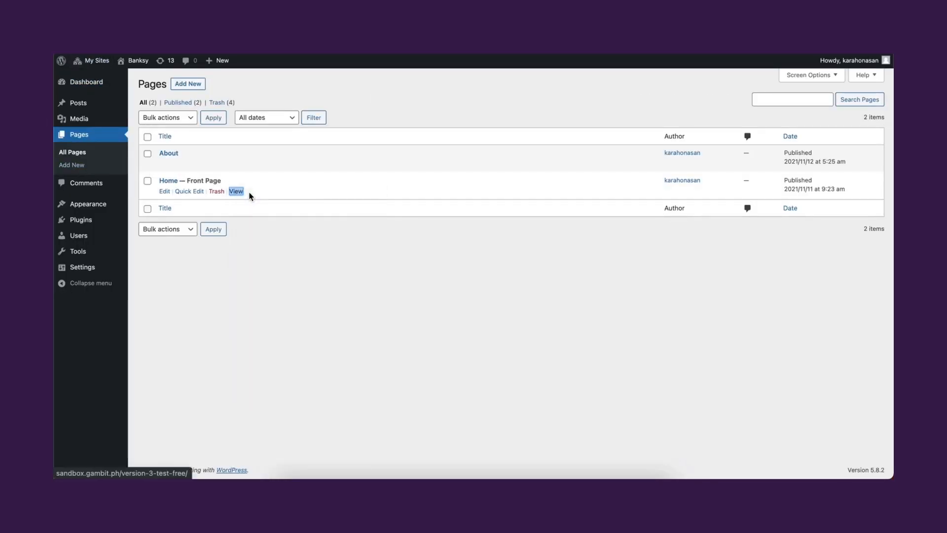
key(ctrl+Tab)
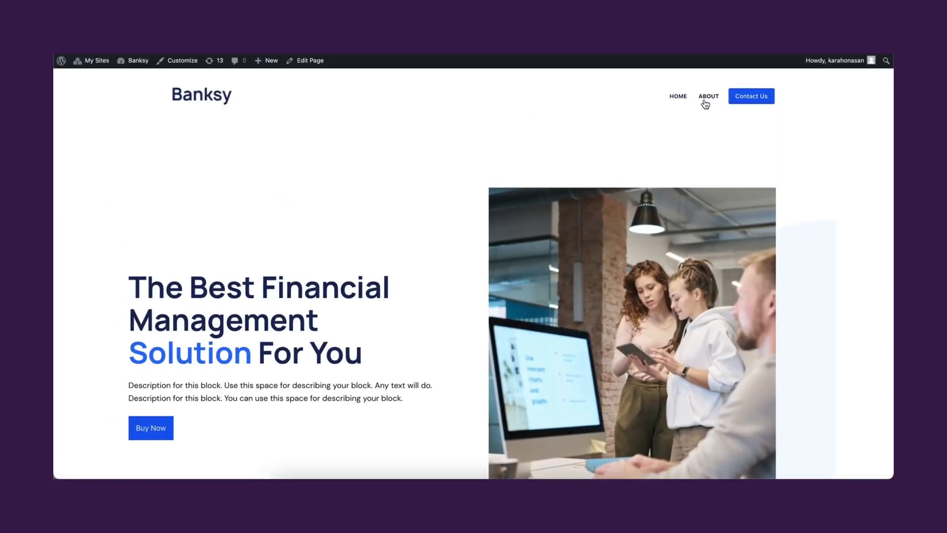
scroll(469, 211, down, 9)
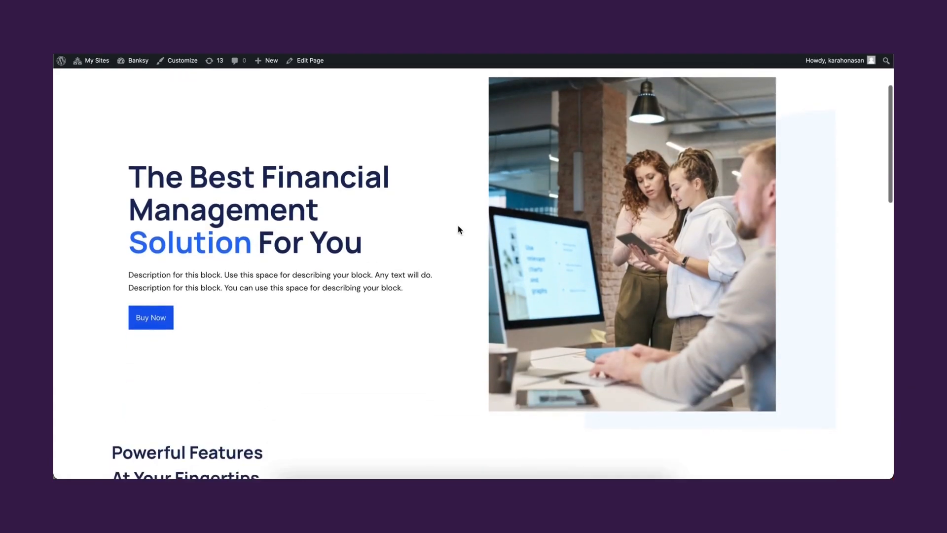
scroll(459, 230, down, 15)
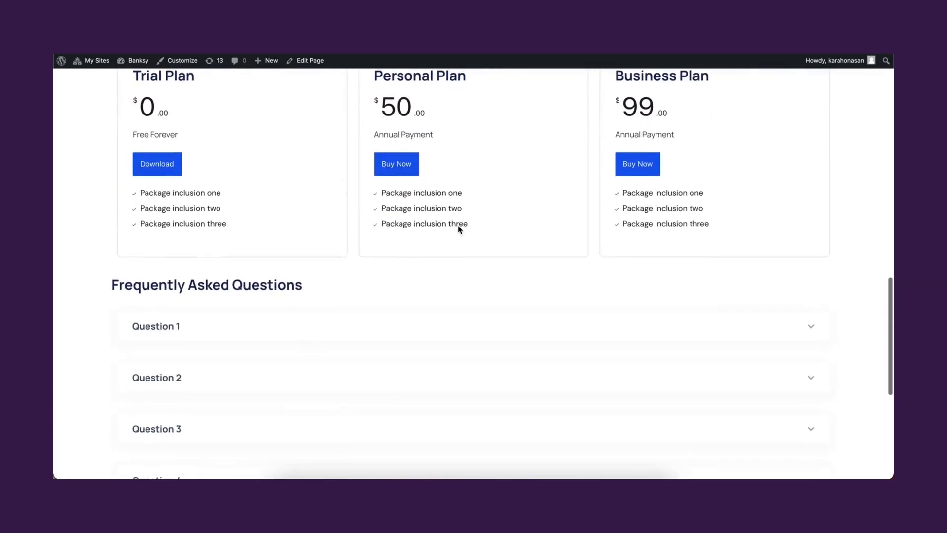
scroll(458, 229, down, 1)
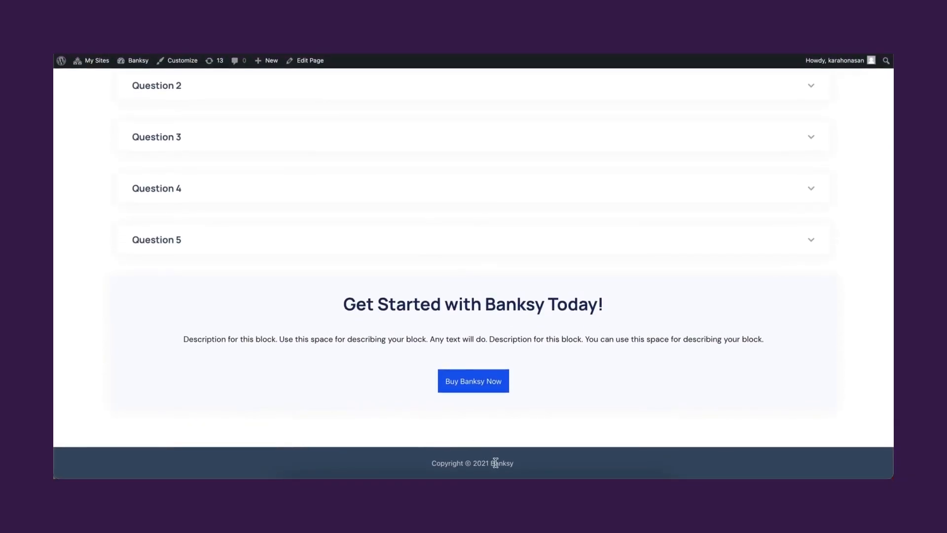
scroll(394, 332, up, 20)
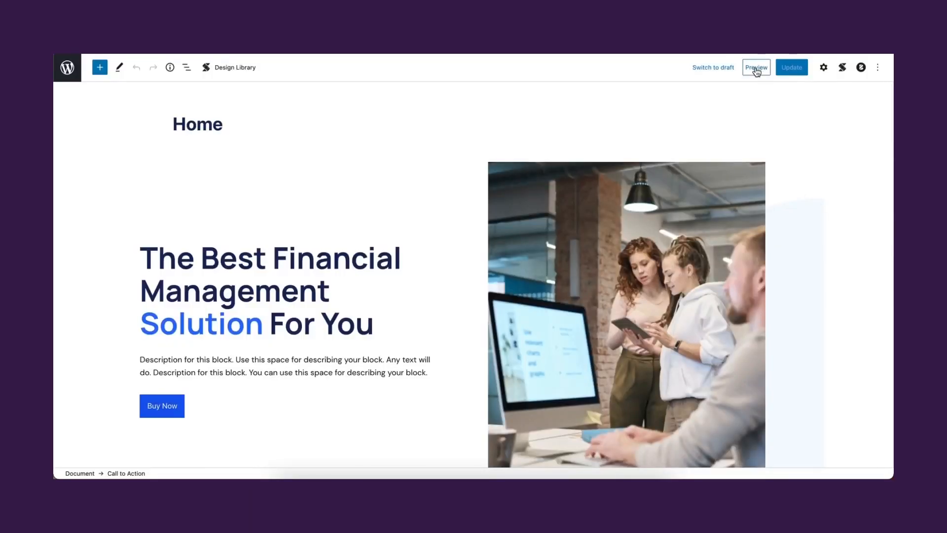
- Switch the Home page editor to the Tablet preview and show the block settings
click(756, 69)
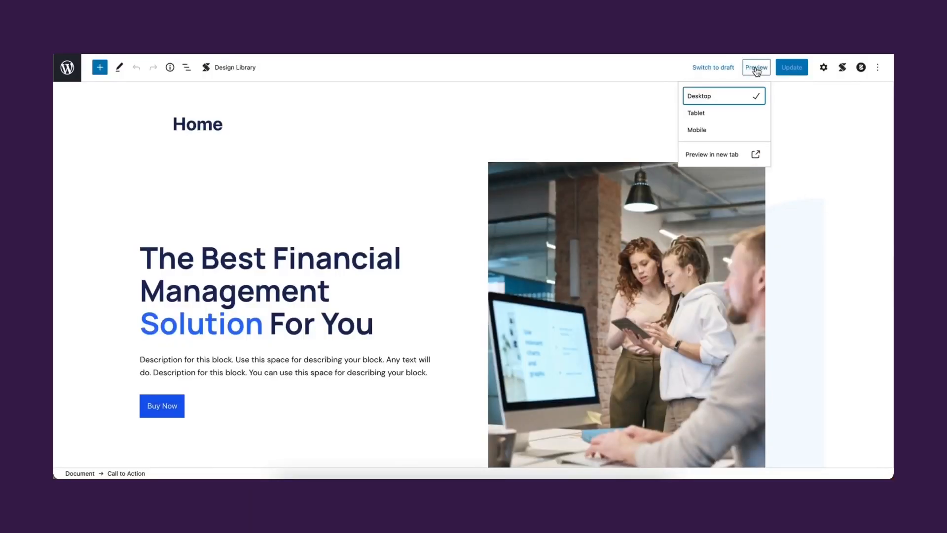
click(711, 116)
click(824, 67)
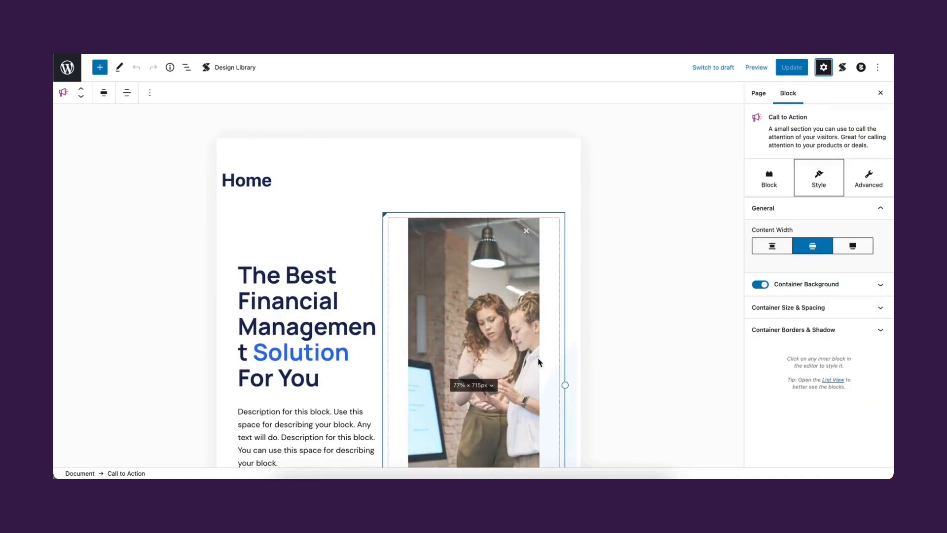
- Set the hero image's tablet width to 100% and its height to 437 px
scroll(539, 360, down, 3)
click(548, 355)
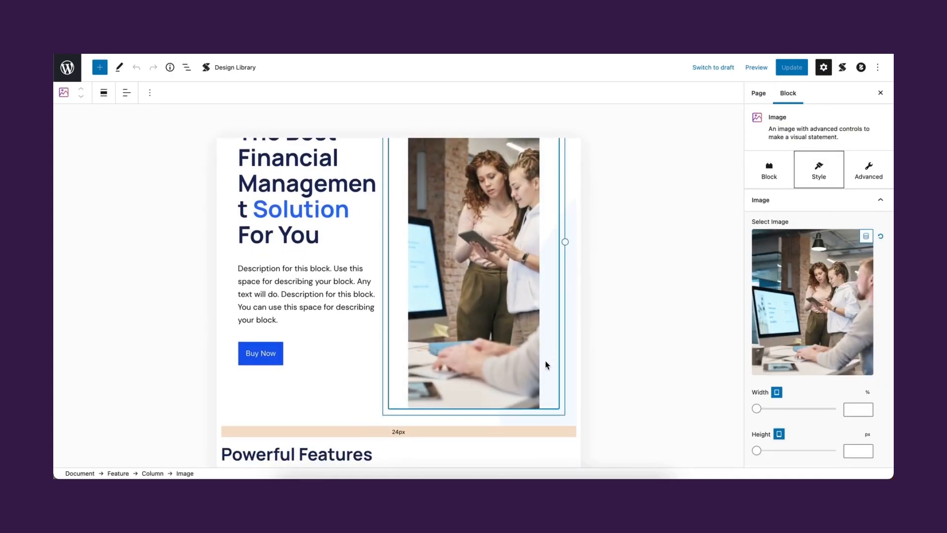
mouse_move(541, 405)
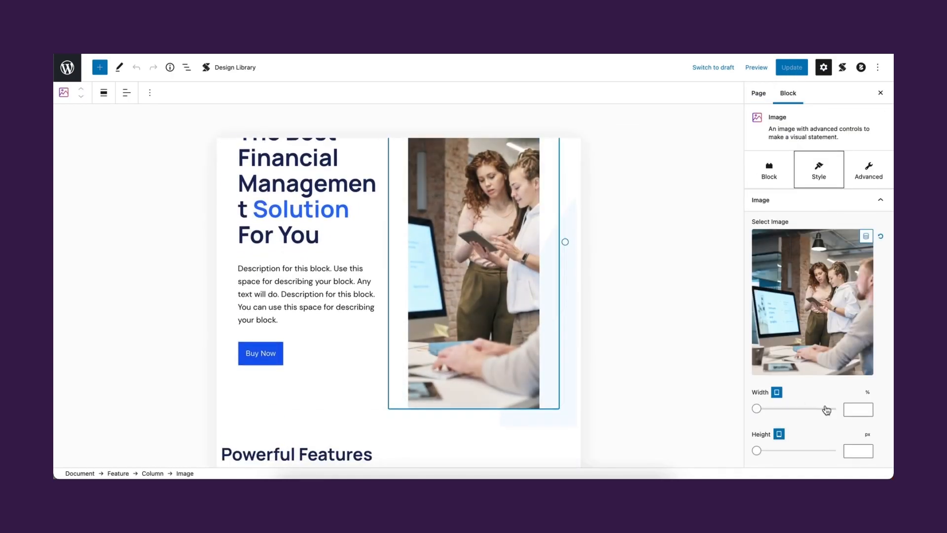
drag(763, 408, 862, 396)
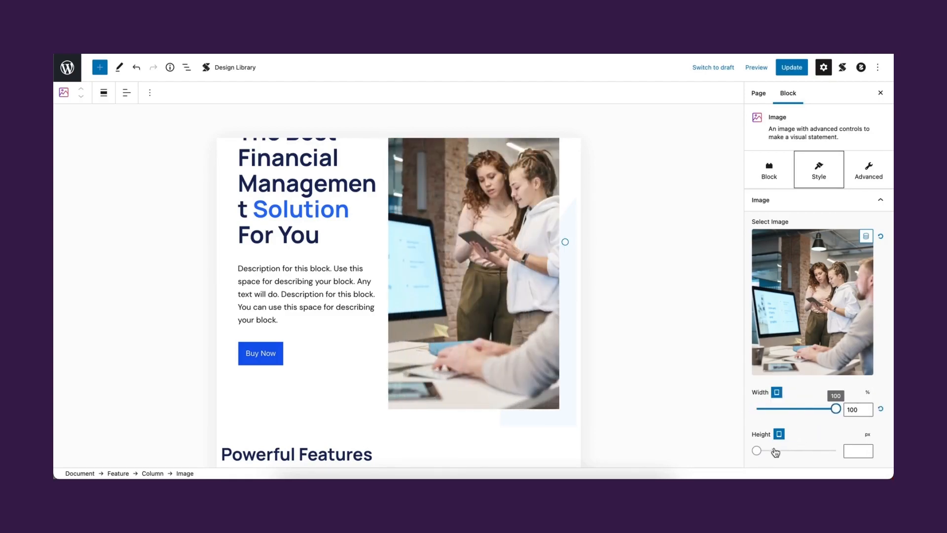
drag(759, 452, 791, 450)
- Set the tablet font size of the hero heading "The Best Financial Management Solution For You" to 30 px
scroll(444, 351, up, 3)
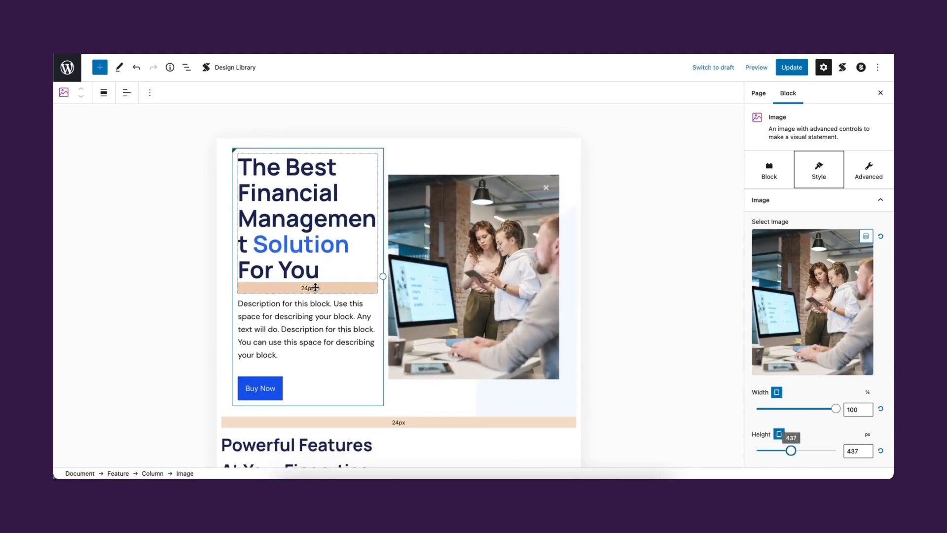
click(316, 287)
drag(761, 368, 772, 367)
- Change the Product Feature 1, 2 and 3 headings to H4
scroll(368, 338, down, 6)
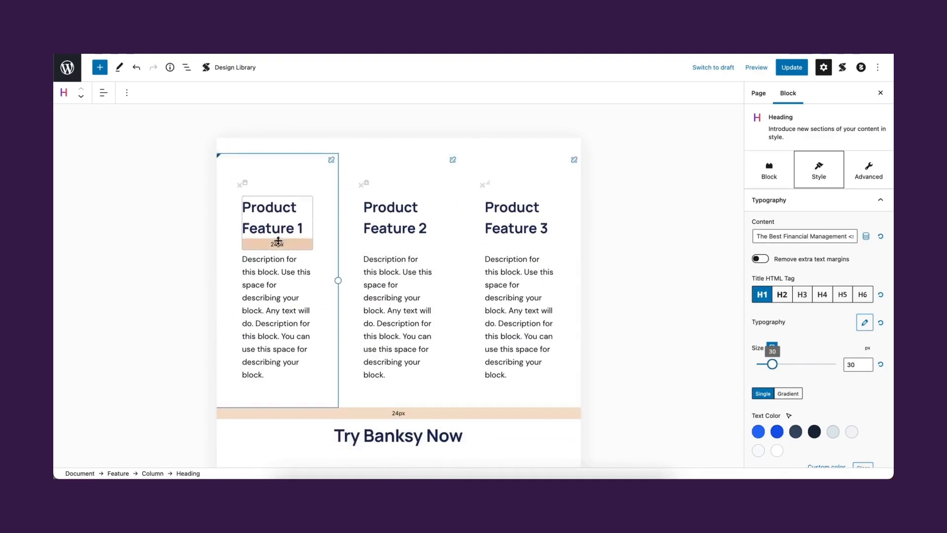
click(277, 244)
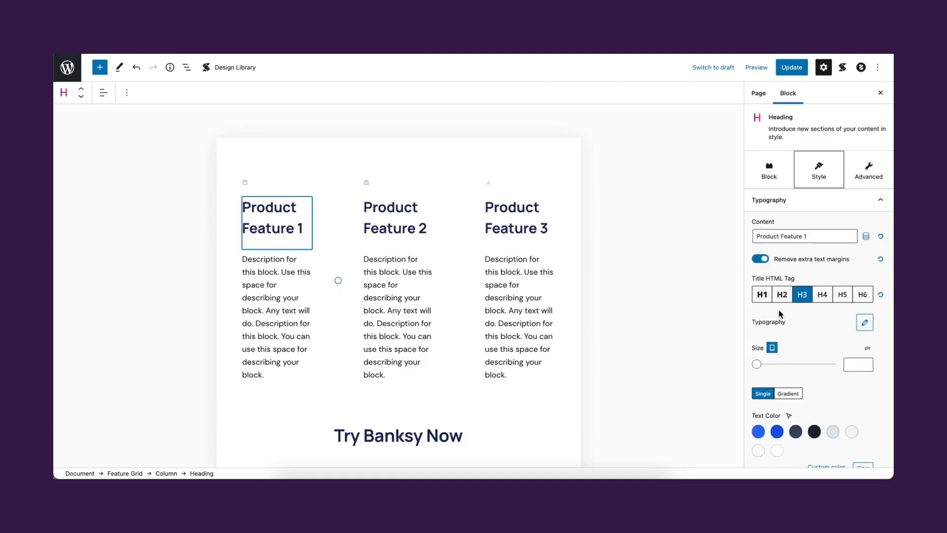
click(783, 295)
click(822, 294)
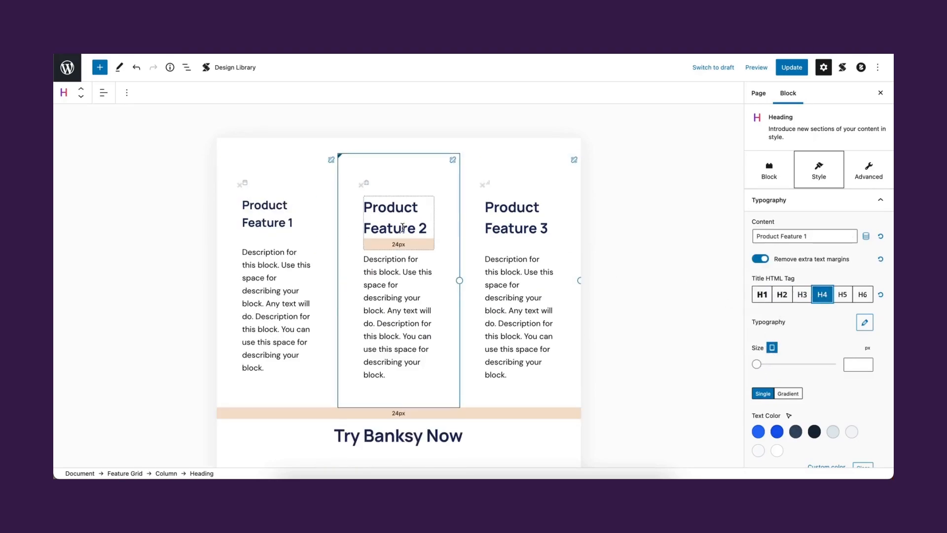
click(395, 245)
click(822, 295)
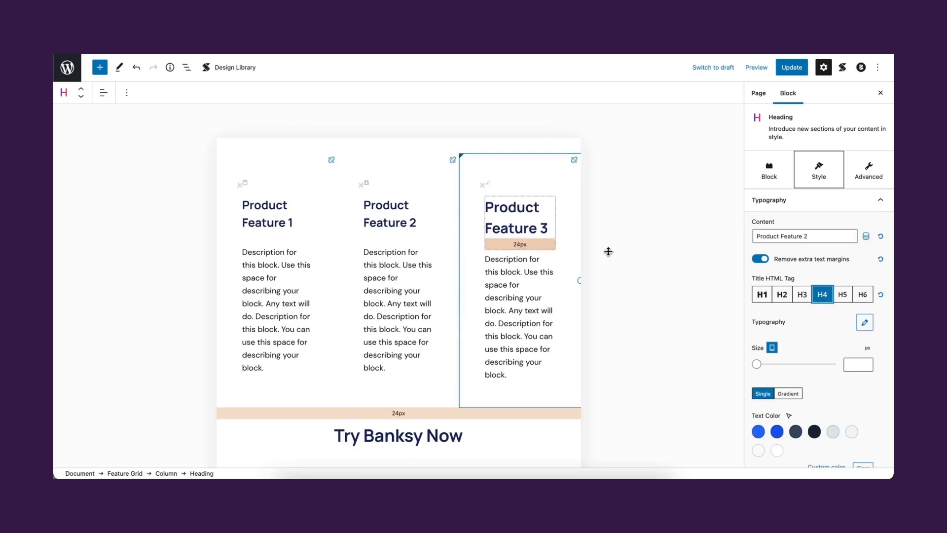
click(535, 246)
click(822, 295)
- Set the tablet width of the calendar icon above Product Feature 1 to 15%
scroll(491, 368, down, 3)
scroll(492, 368, down, 2)
scroll(492, 368, up, 4)
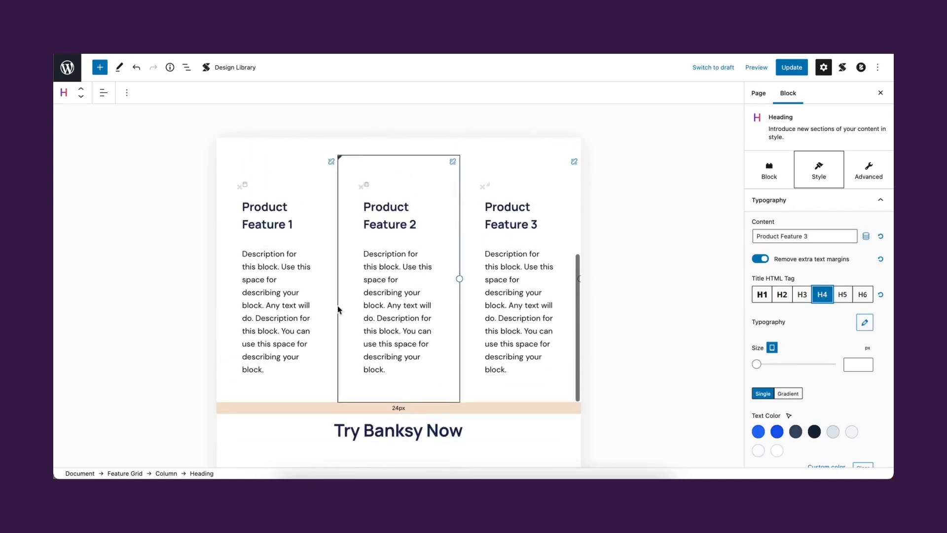
click(259, 192)
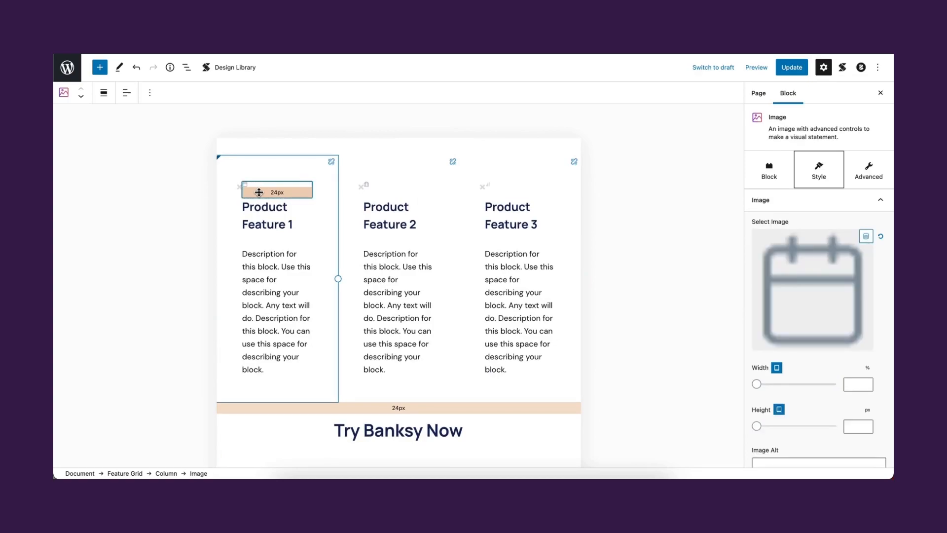
click(237, 186)
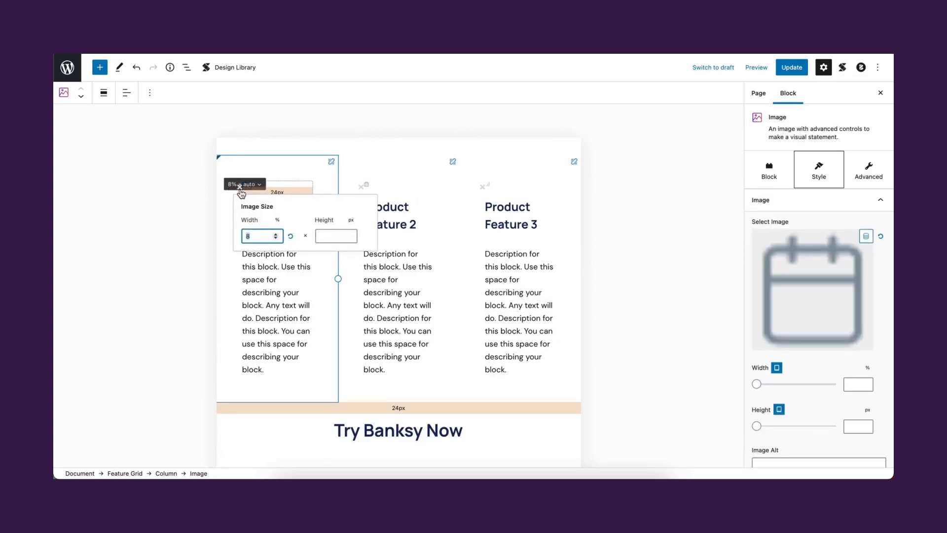
text(10)
key(BackSpace)
text(5)
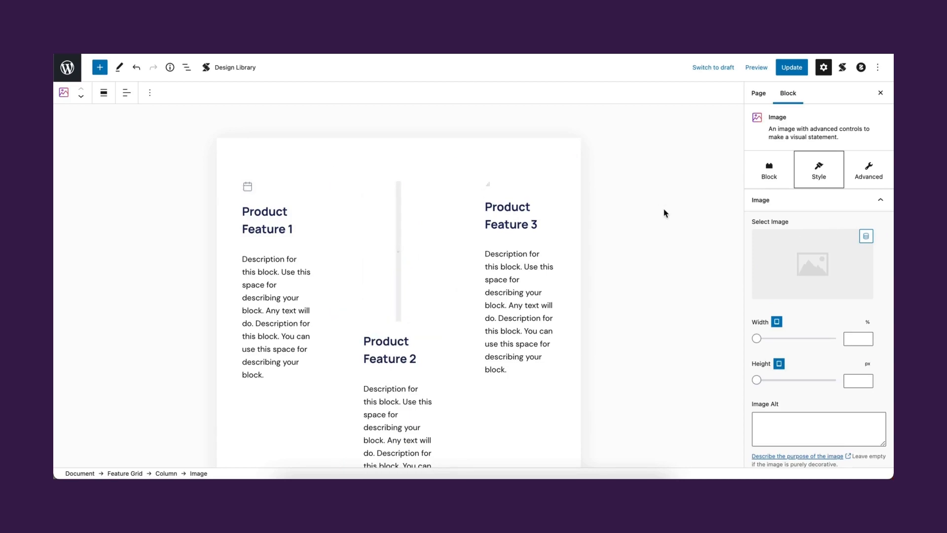
- Undo the removal of the Product Feature 2 icon and enlarge it to match the Product Feature 1 icon
key(ctrl+z)
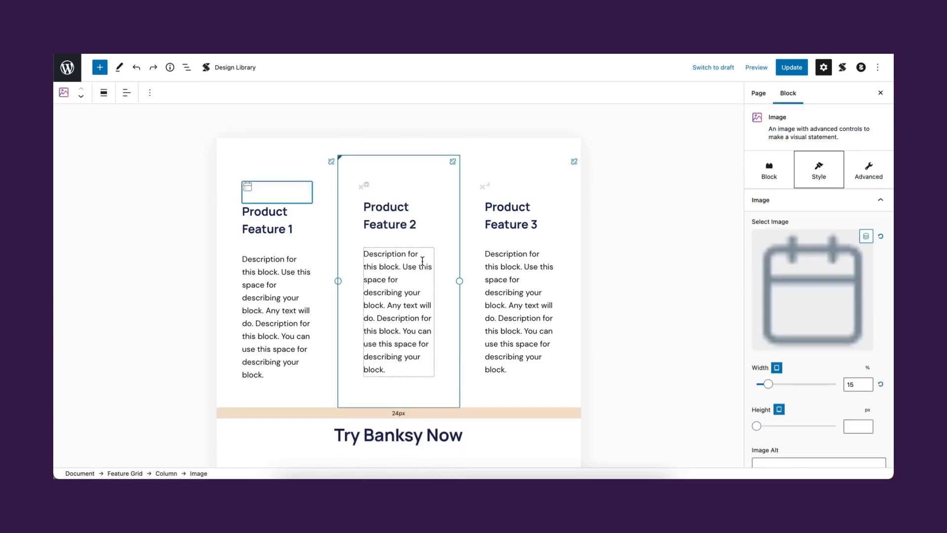
click(356, 187)
click(360, 185)
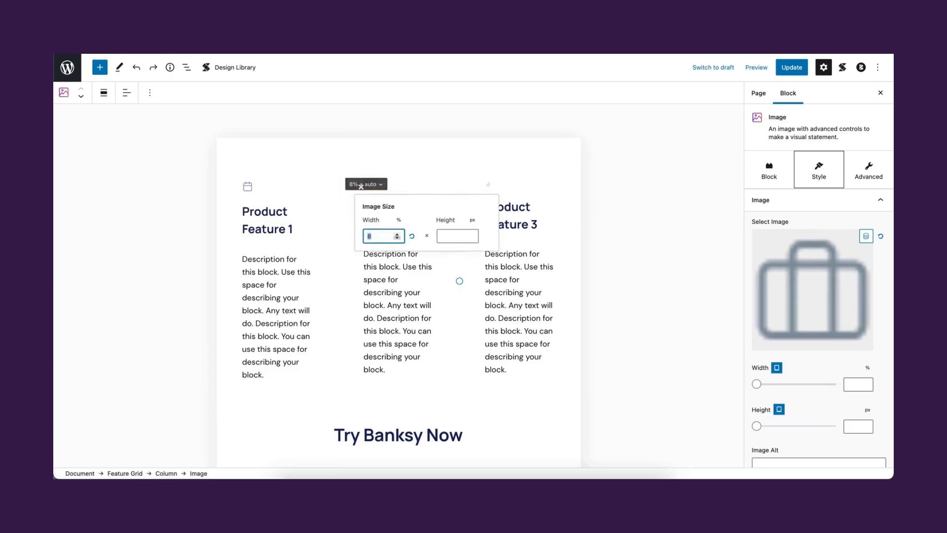
- Undo the accidental removal of the Product Feature 3 icon and set its tablet width to 16%
click(478, 188)
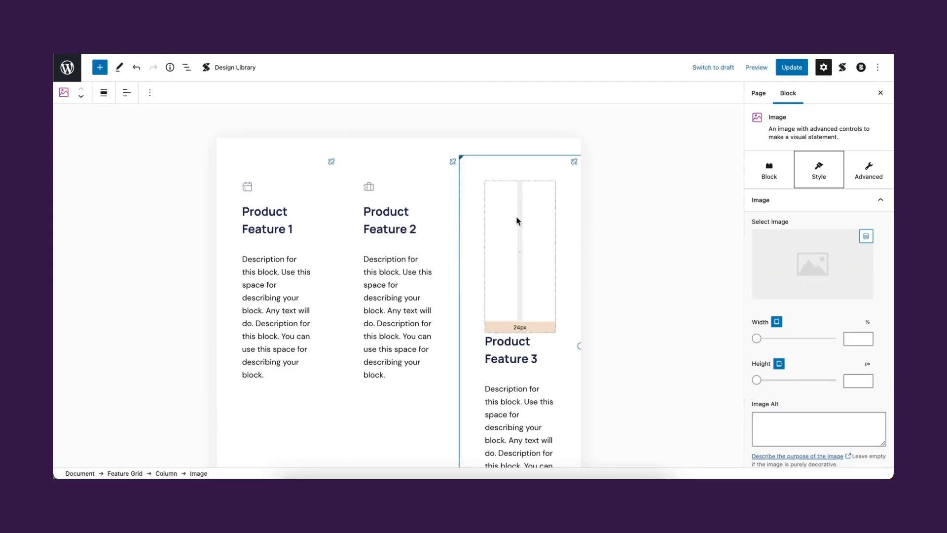
key(ctrl+z)
click(475, 186)
text(16)
click(640, 295)
scroll(501, 307, down, 5)
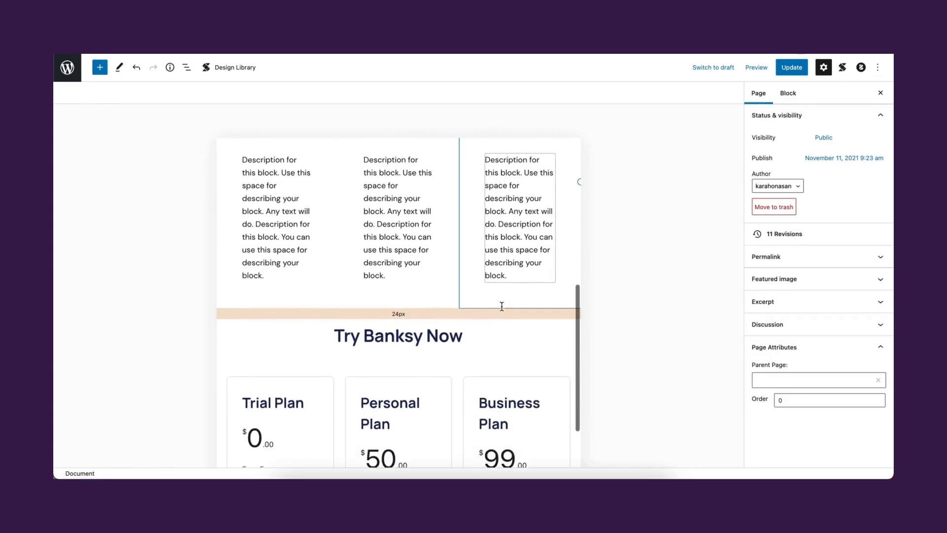
- Update the Home page with the tablet changes and switch the editor preview to Mobile
scroll(496, 405, down, 10)
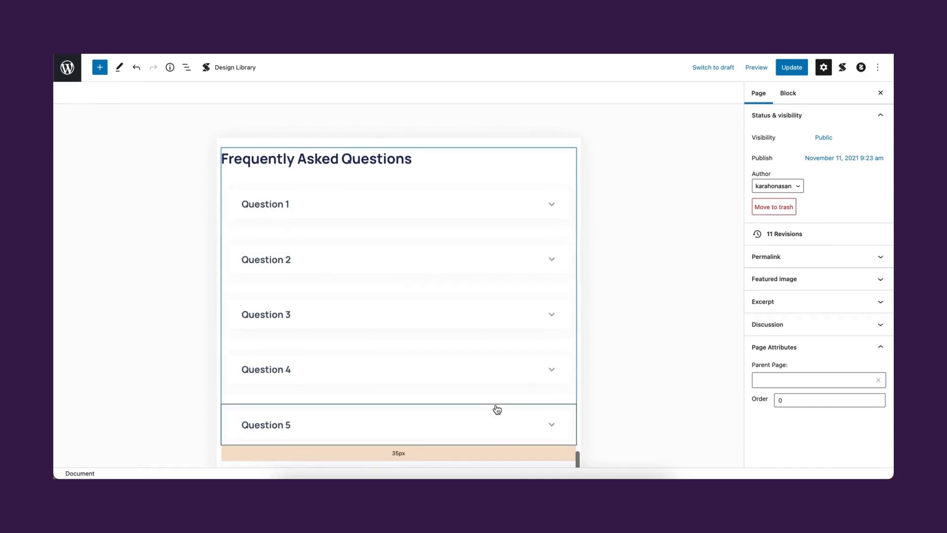
scroll(498, 410, down, 5)
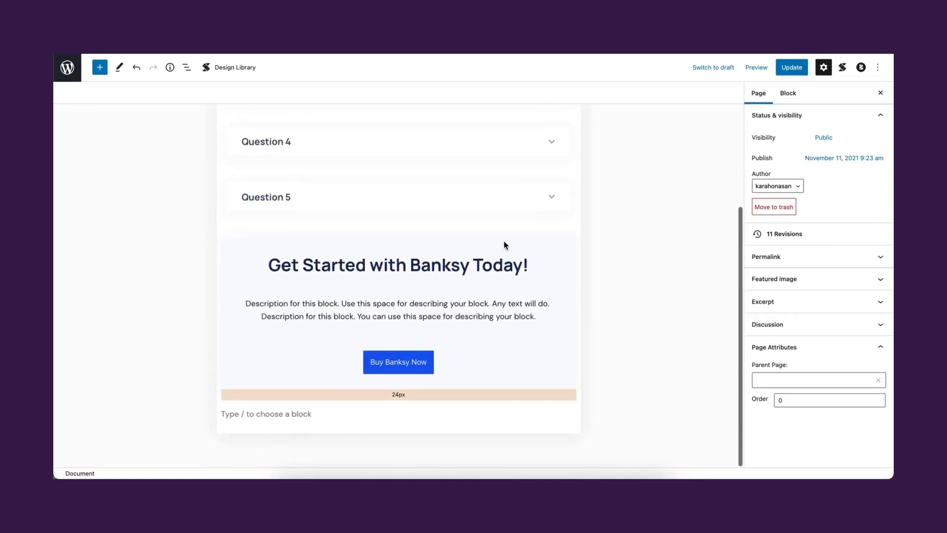
click(788, 71)
click(756, 67)
click(698, 130)
- Set the mobile height of the hero section's image to 329 px
scroll(396, 340, down, 2)
scroll(395, 340, down, 2)
scroll(424, 341, up, 3)
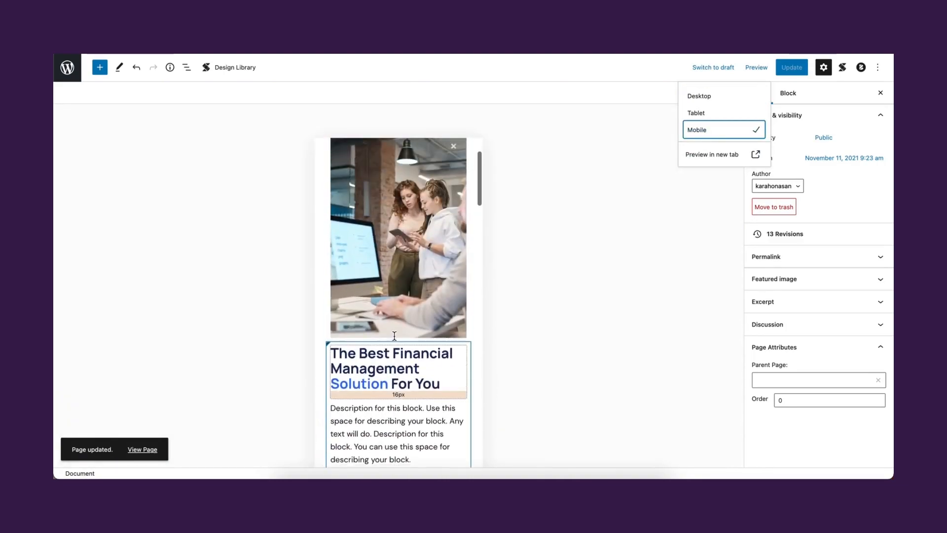
click(457, 333)
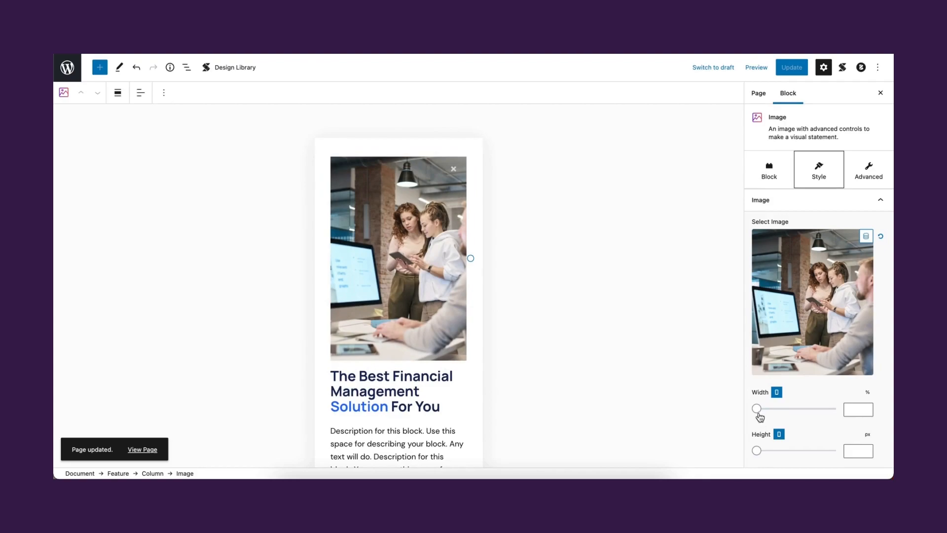
drag(757, 451, 783, 450)
scroll(454, 397, down, 3)
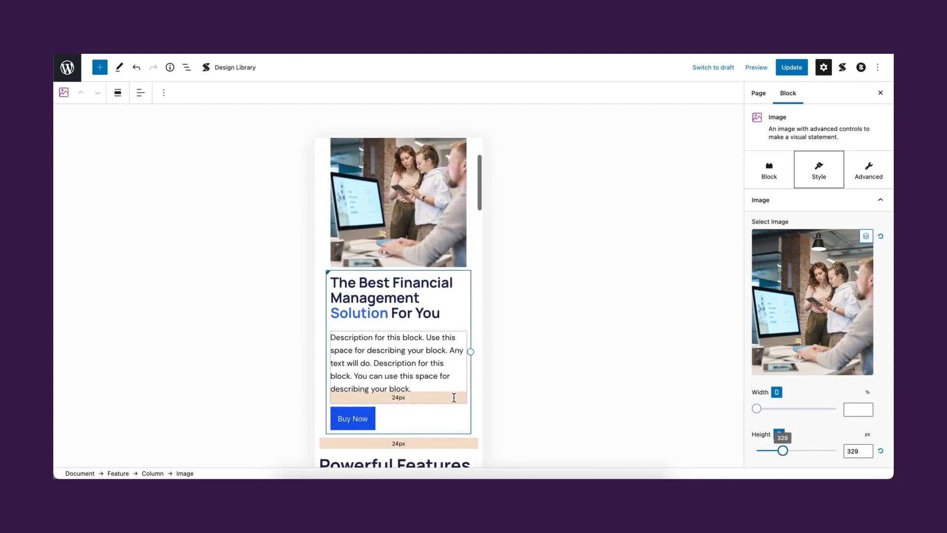
scroll(453, 397, up, 4)
- Change the "Powerful Features At Your Fingertips" heading to H3
scroll(454, 397, down, 5)
scroll(454, 397, down, 5)
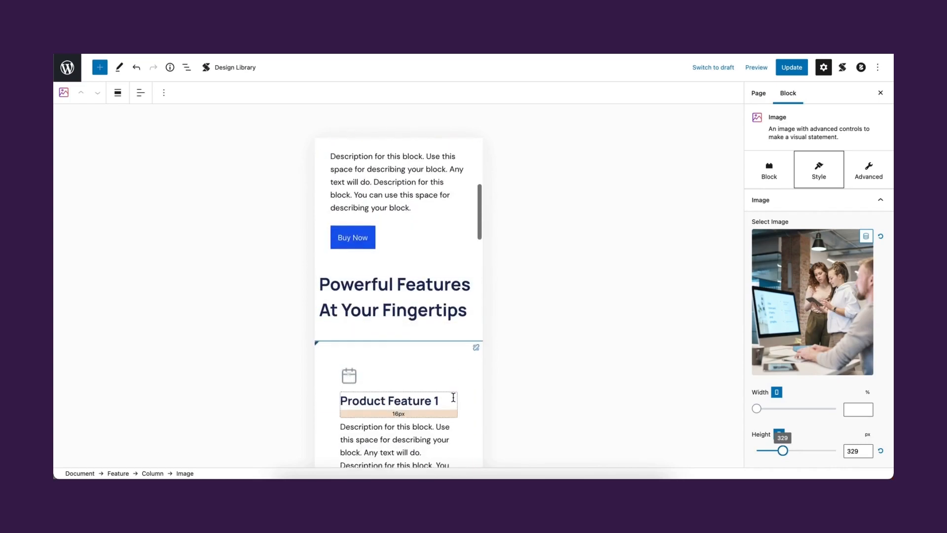
click(414, 228)
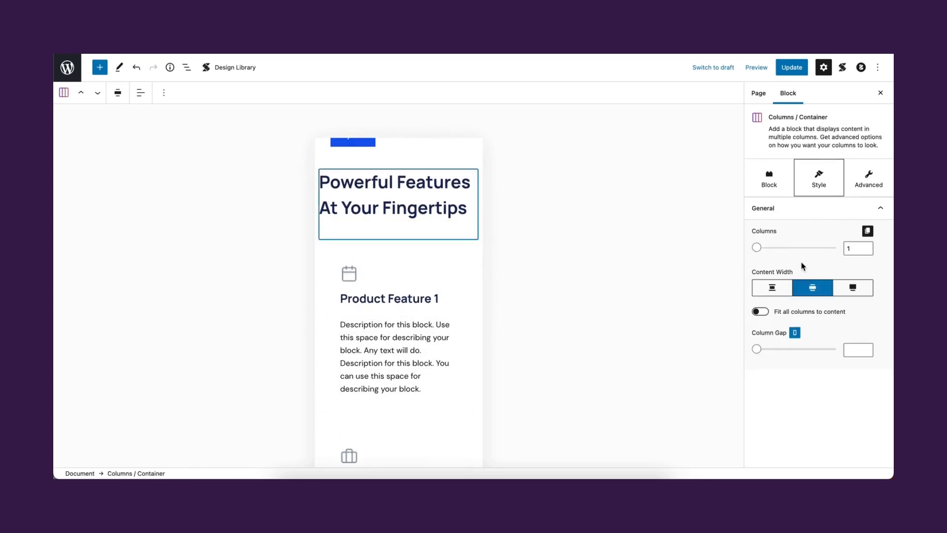
click(419, 212)
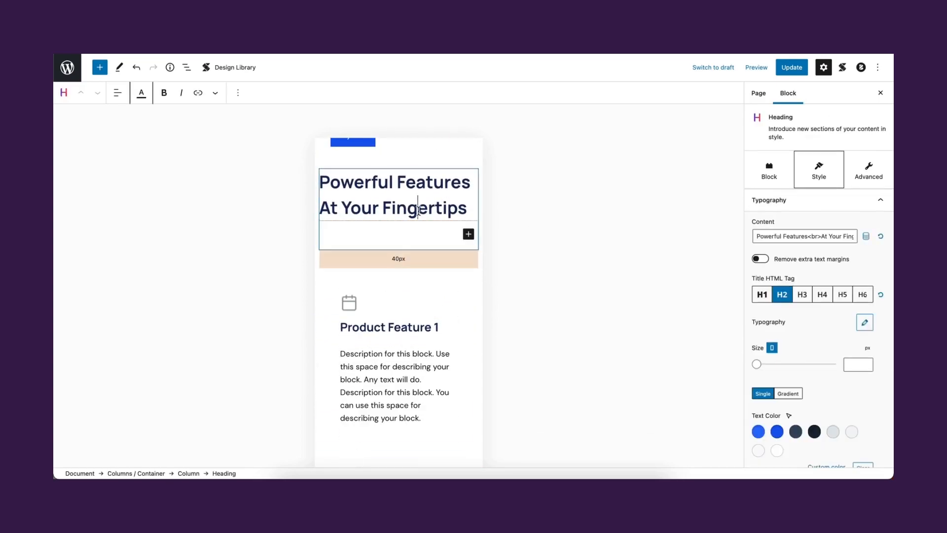
click(803, 294)
- Try H4 and H5 for the "Get Started with Banksy Today!" heading and settle on H3
scroll(352, 376, down, 6)
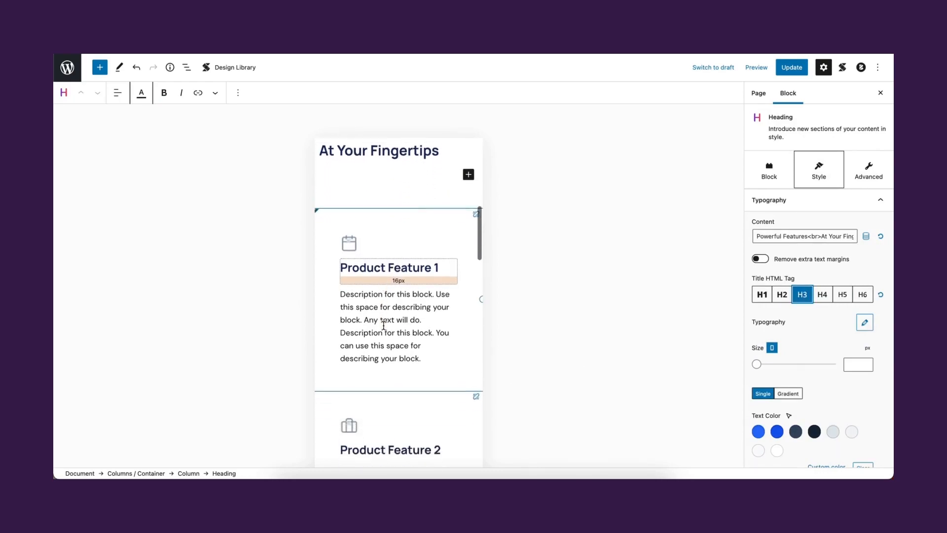
scroll(352, 376, down, 10)
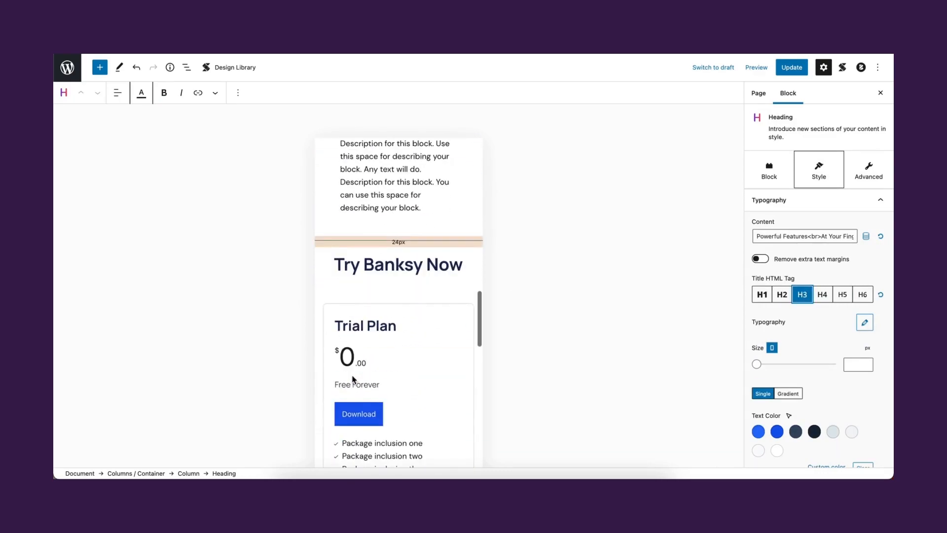
scroll(352, 376, down, 12)
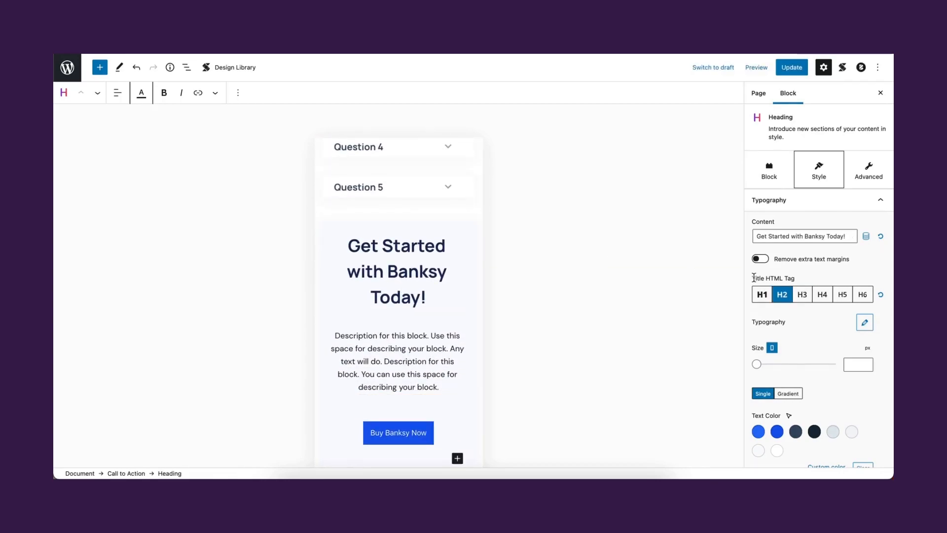
click(821, 295)
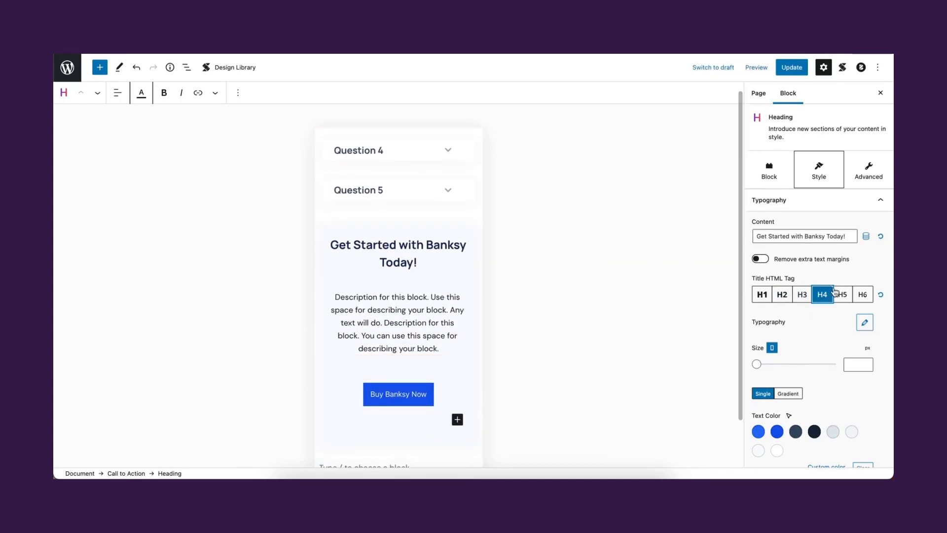
click(842, 295)
click(803, 294)
- Narrow the Trial Plan and Personal Plan columns to about half width on mobile so they sit side by side, and update the page
scroll(414, 358, up, 10)
scroll(414, 361, up, 15)
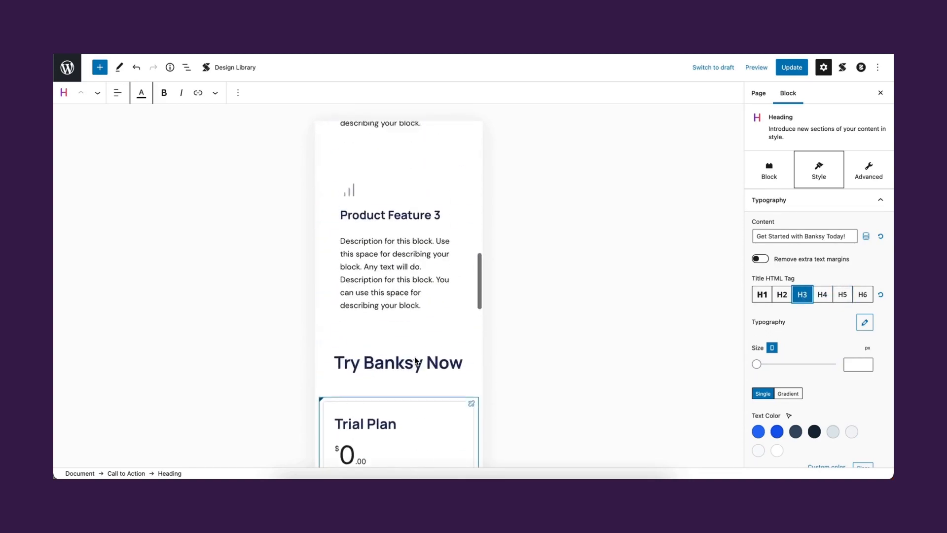
scroll(415, 361, up, 5)
scroll(414, 356, down, 10)
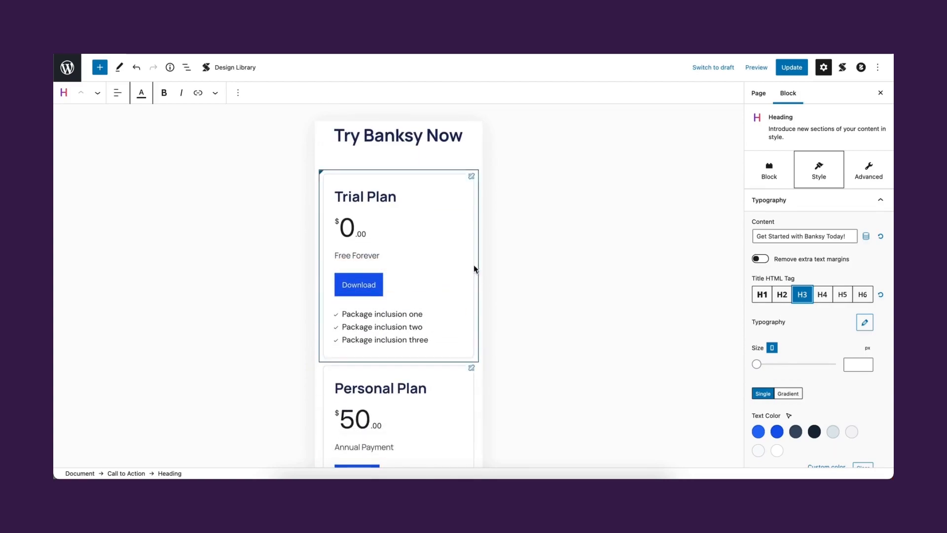
drag(464, 265, 397, 265)
scroll(435, 355, down, 6)
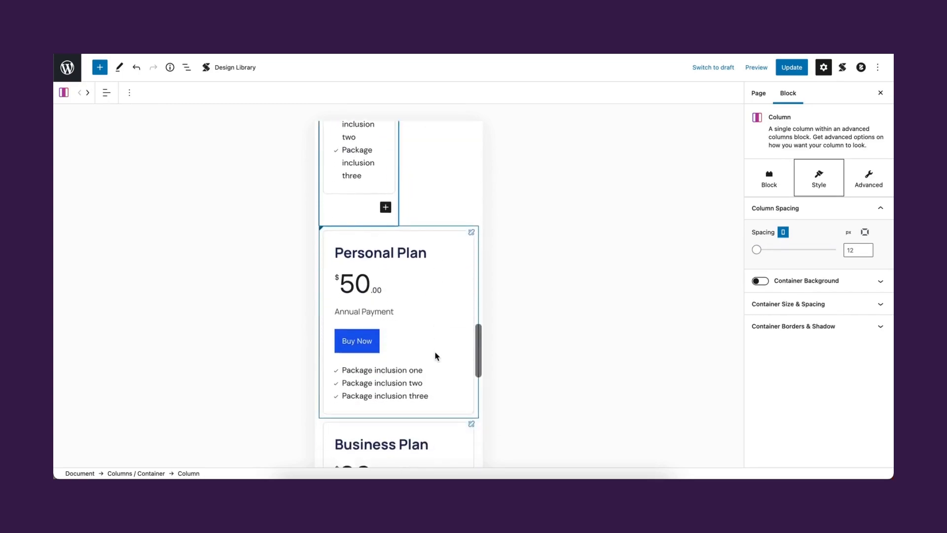
drag(475, 300, 402, 299)
scroll(439, 249, up, 5)
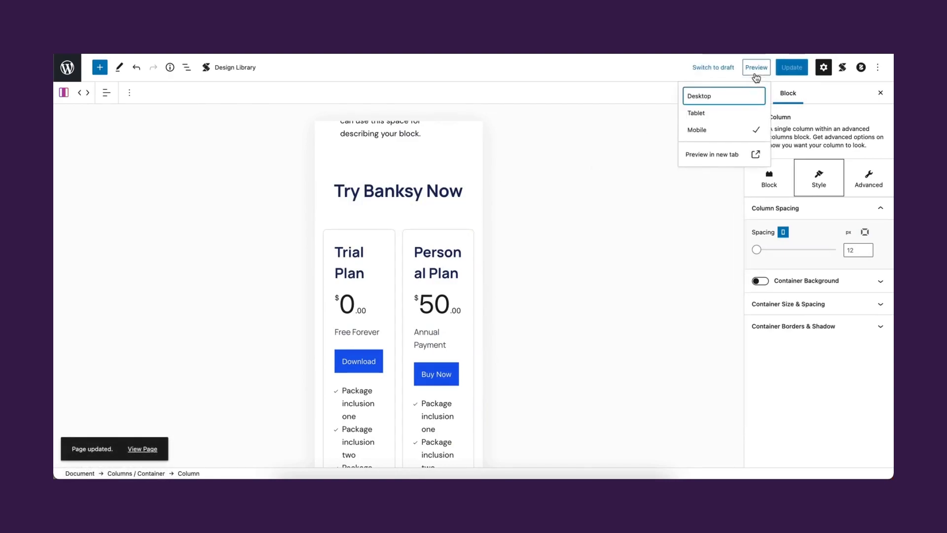
- Switch the editor preview back to Desktop and review the Home page layout there and on the live site
click(721, 97)
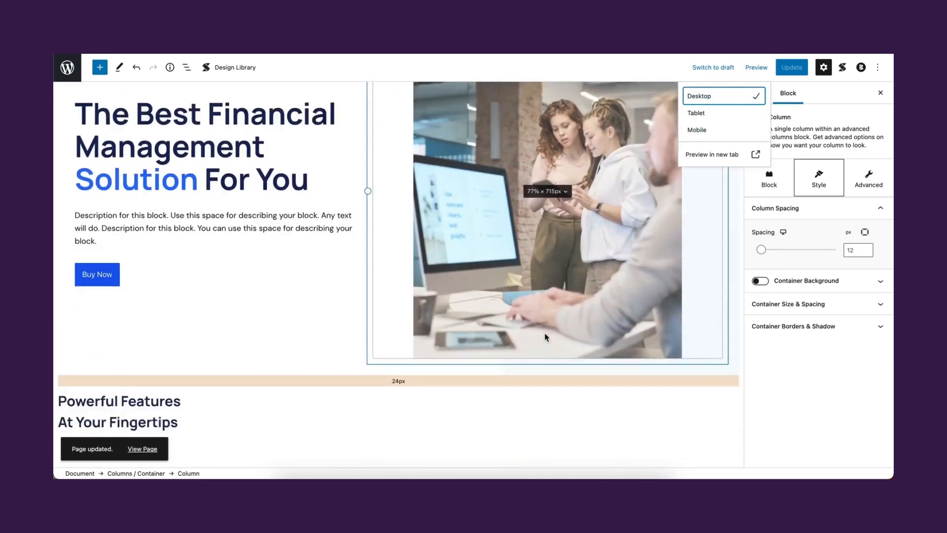
scroll(545, 333, down, 20)
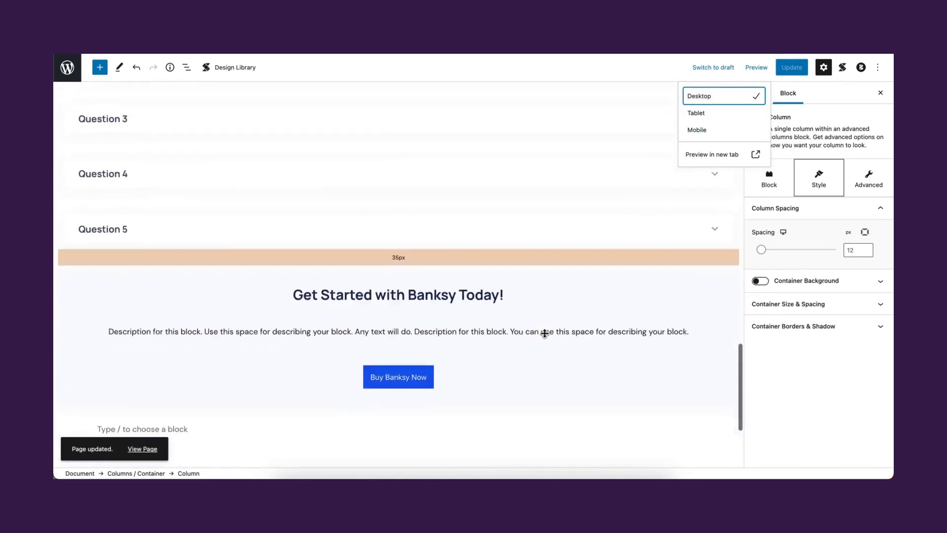
scroll(545, 334, up, 20)
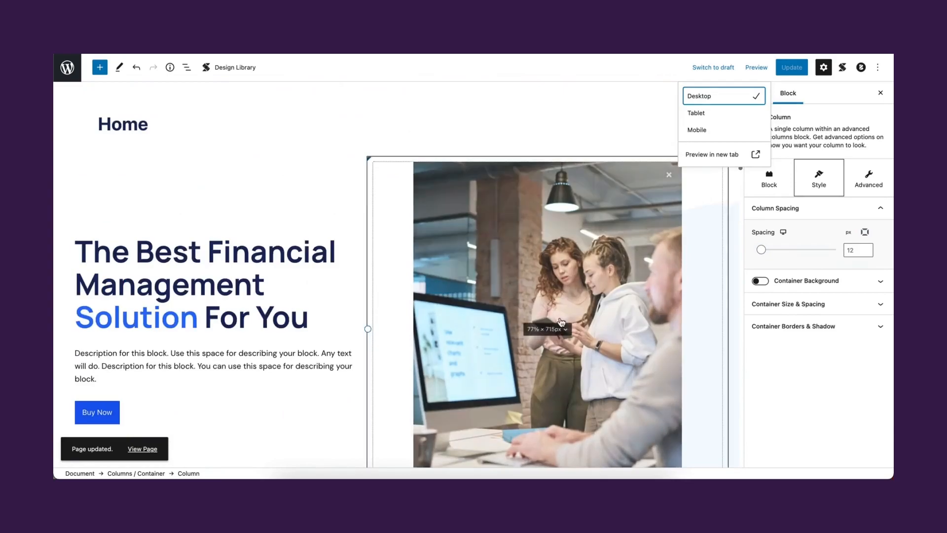
click(754, 73)
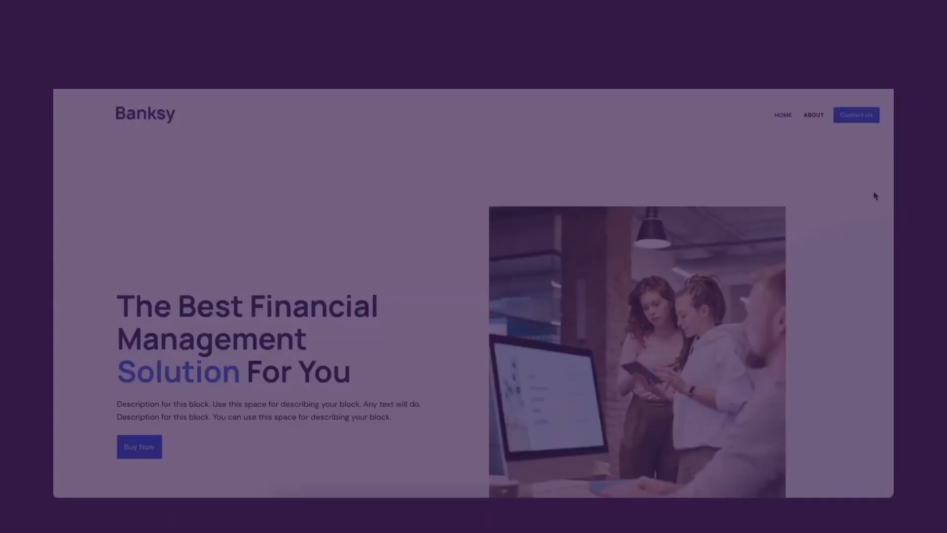
scroll(876, 169, down, 5)
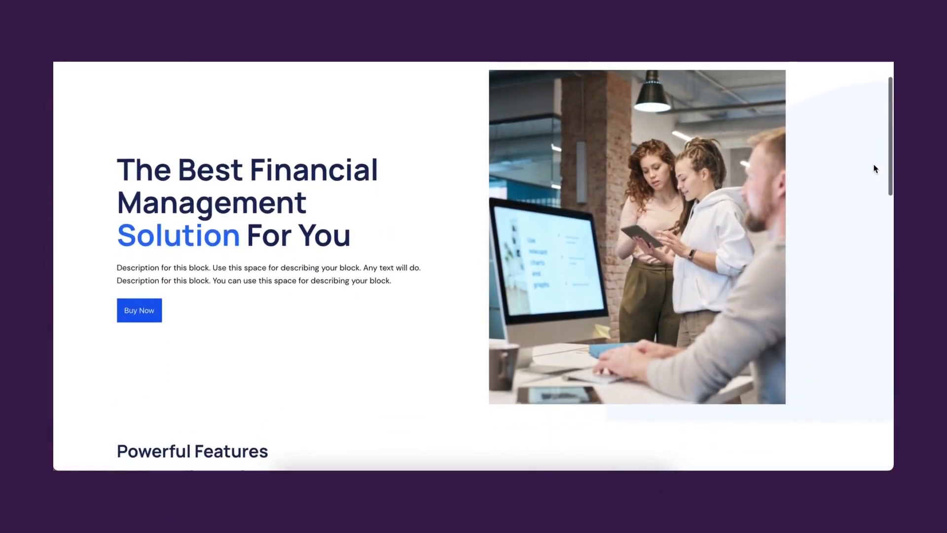